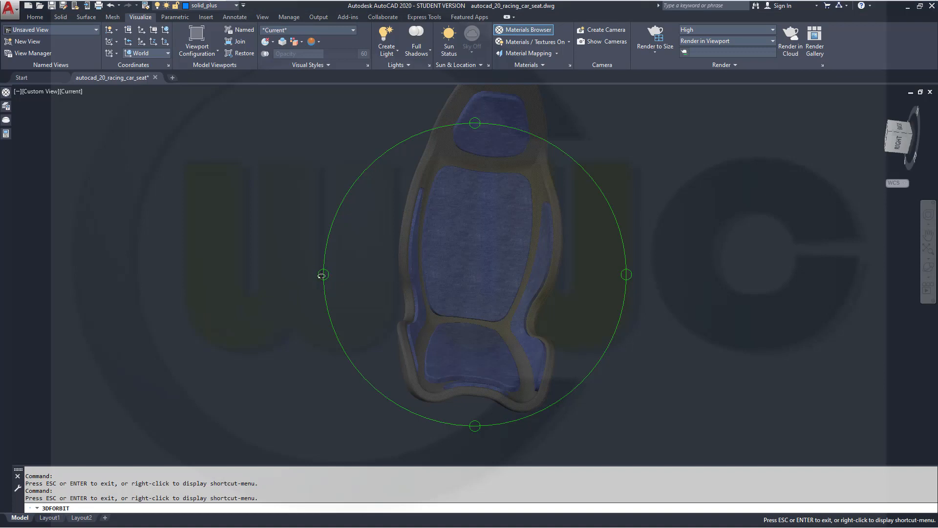
drag(399, 275, 346, 265)
drag(558, 309, 523, 383)
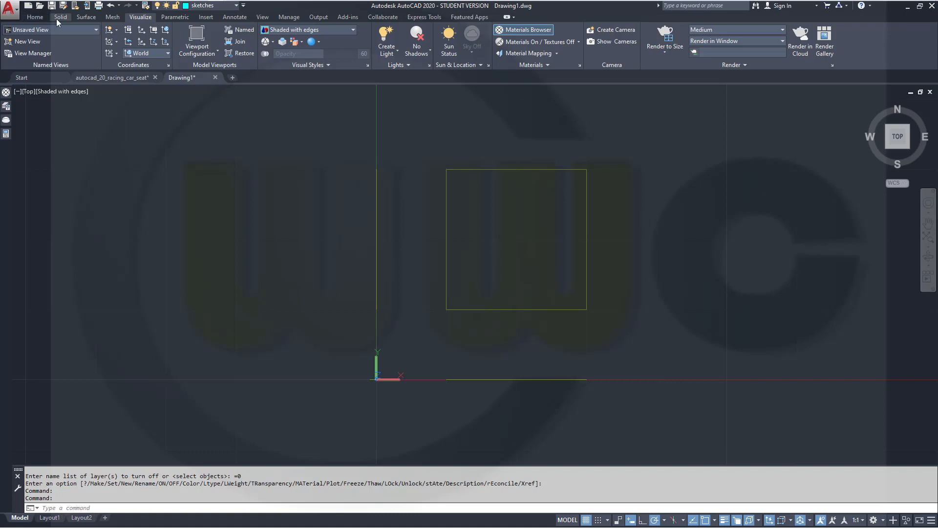
Step: Draw a horizontal line 420 units long from the origin 0,0 along the positive X axis
click(36, 17)
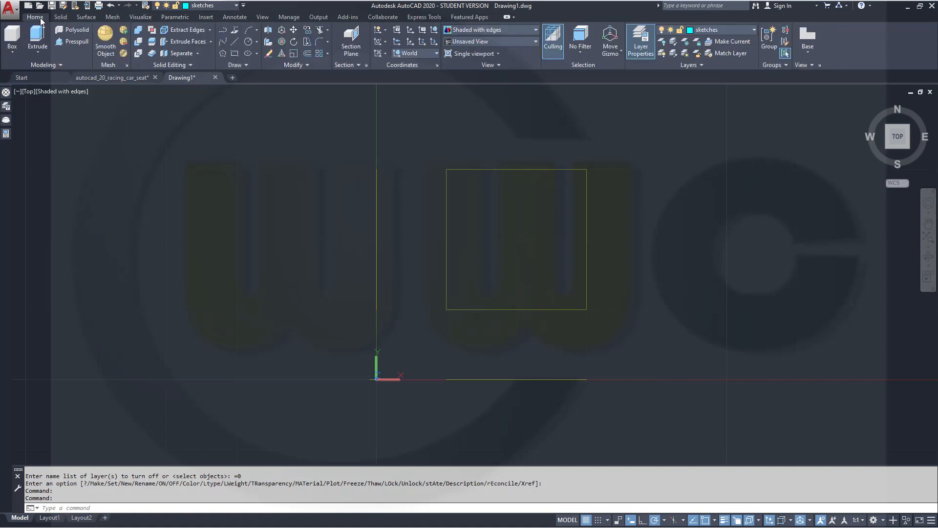
click(224, 32)
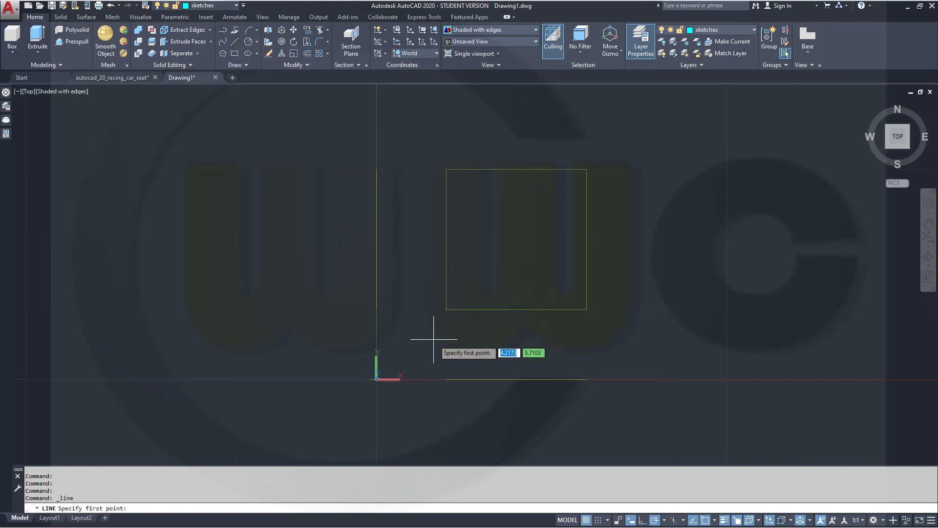
text(0,0)
key(Return)
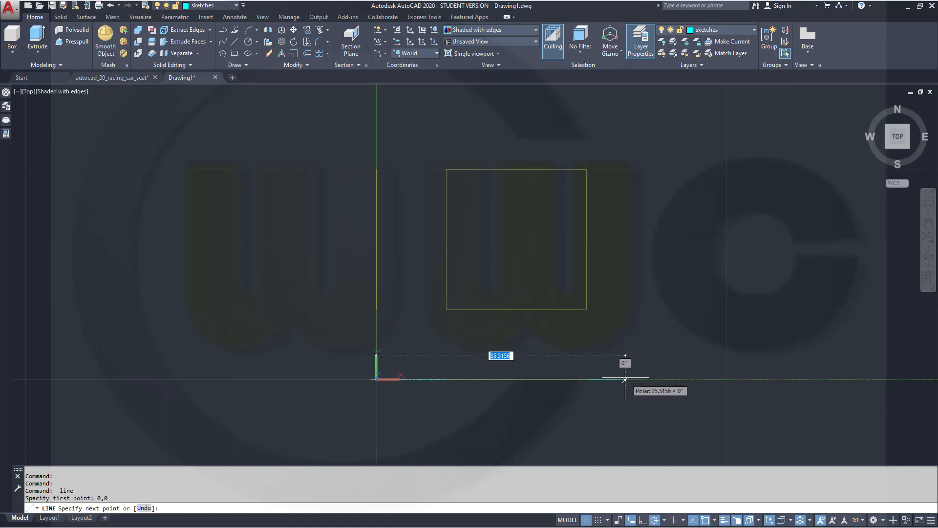
text(420)
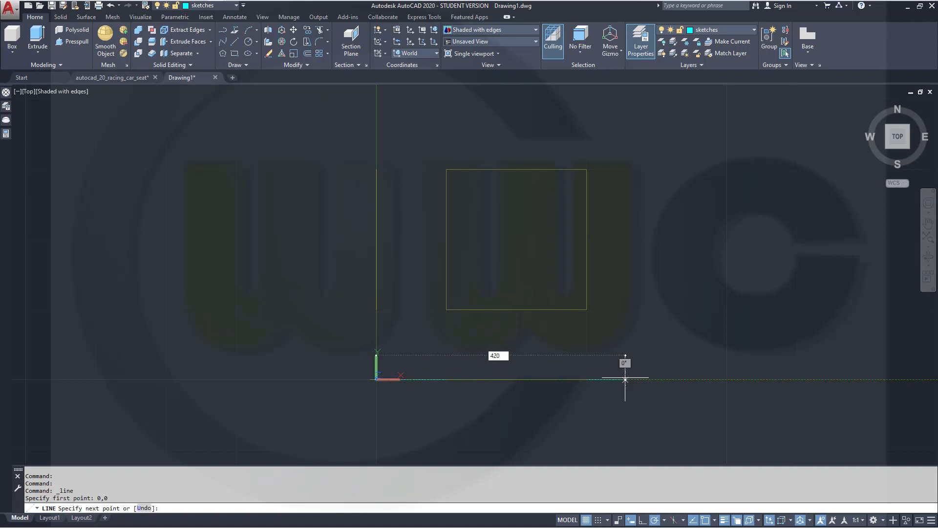
key(Return)
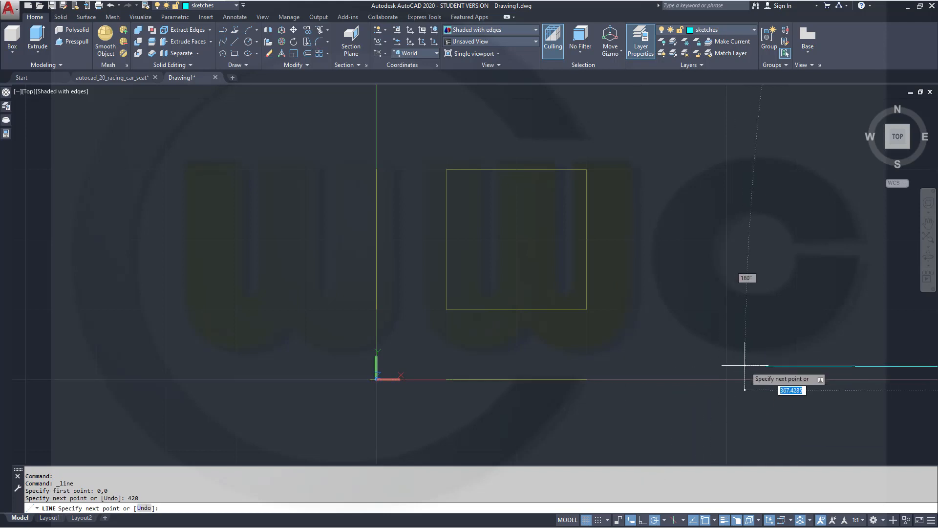
Step: Continue the line chain from the baseline's far end with a segment 82 units long at 30°
scroll(745, 364, down, 8)
middle_drag(830, 360, 158, 333)
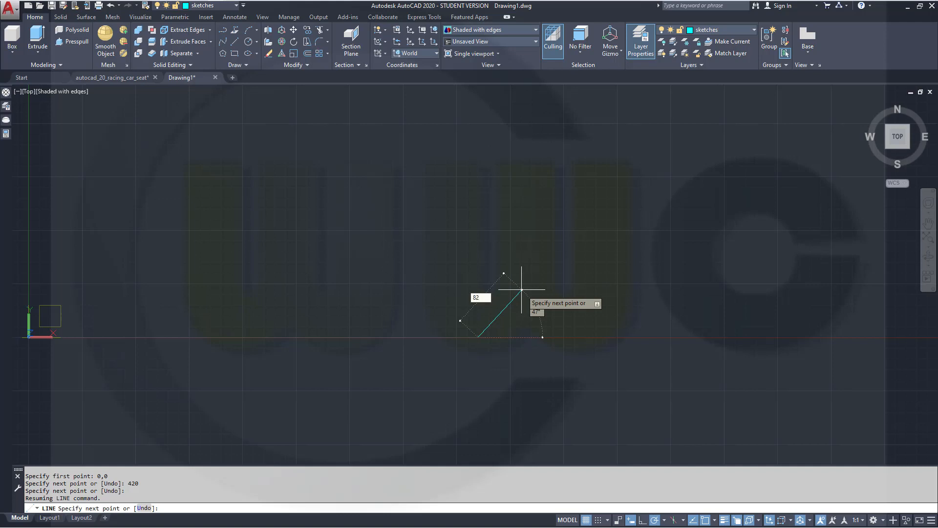
key(Tab)
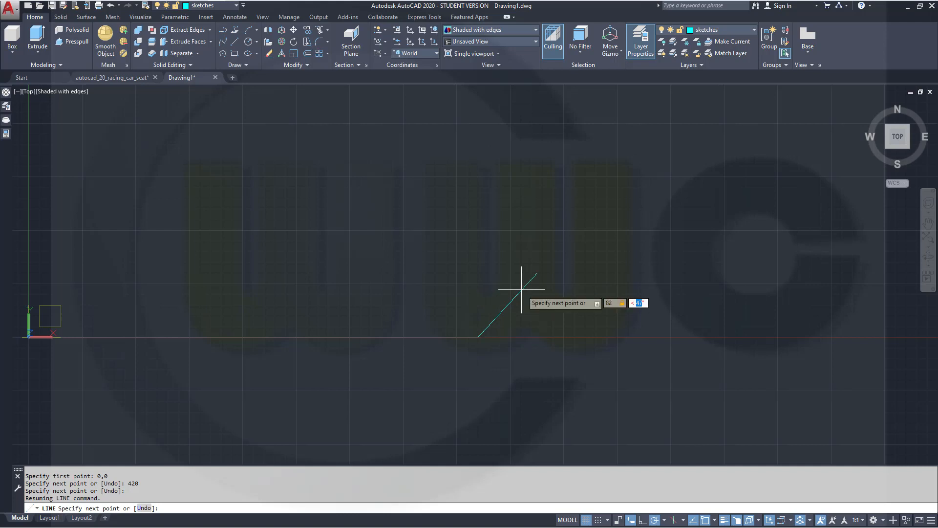
text(30)
key(Return)
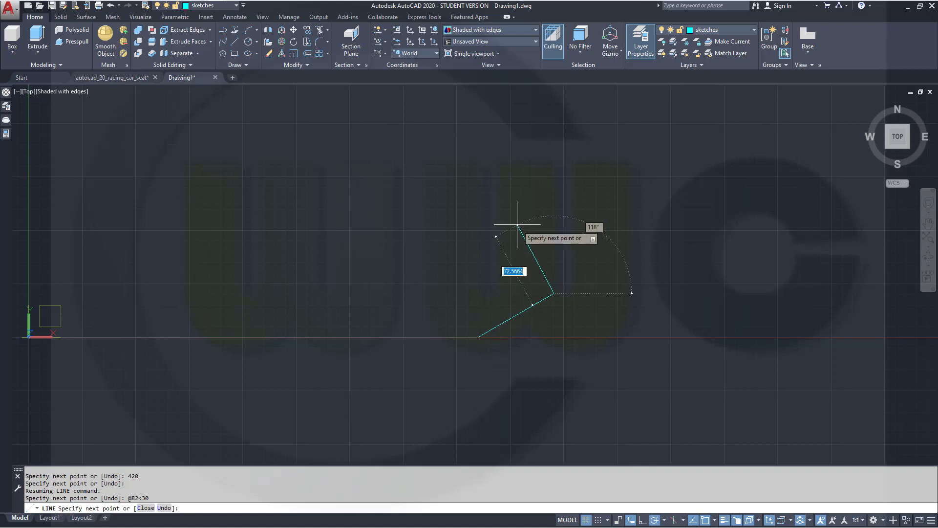
Step: Add a segment 75 units long at 120° to the chain and finish the line
text(75)
key(Tab)
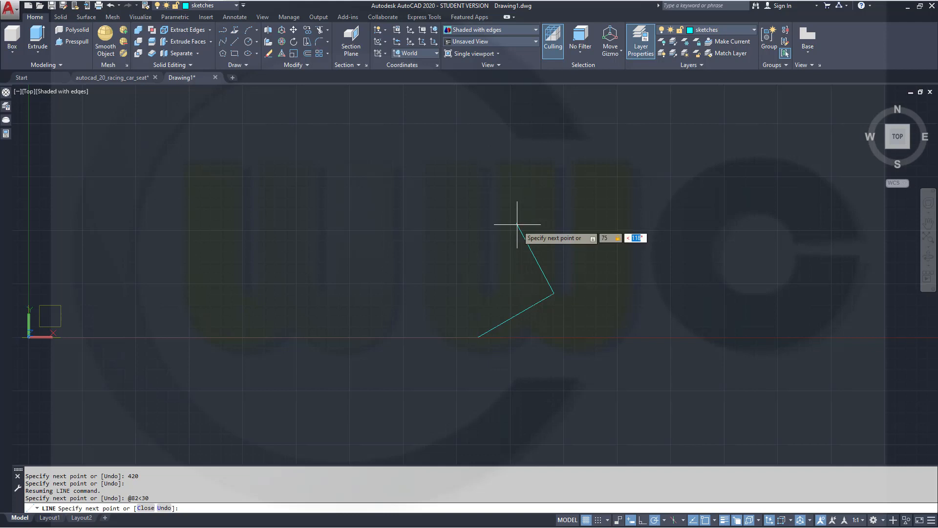
text(120)
key(Return)
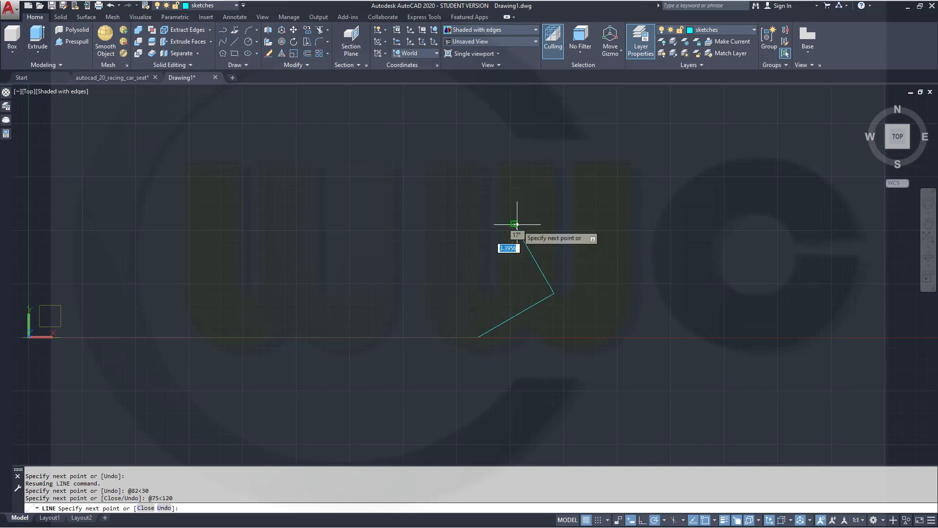
key(Escape)
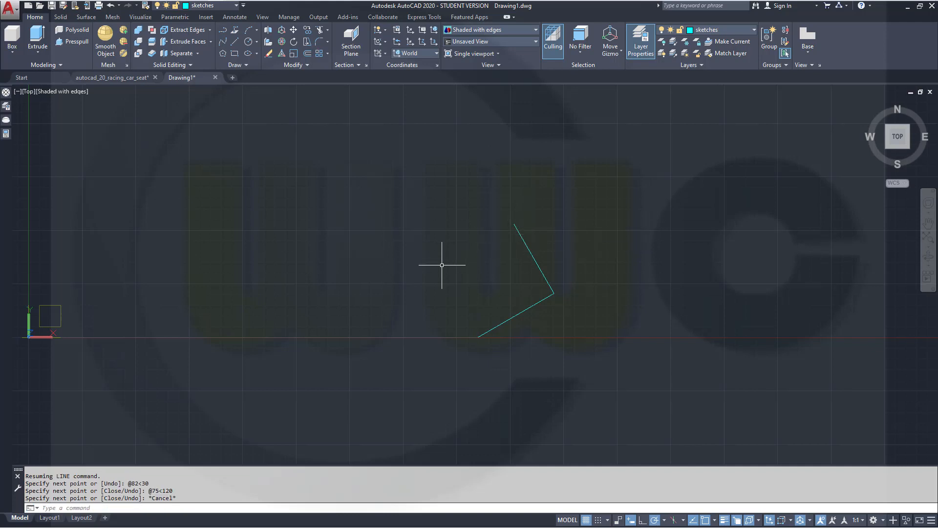
Step: Apply Fix constraints to the midpoint of the 420-unit baseline and to its end at the corner with the 82-unit segment
middle_drag(431, 266, 779, 279)
scroll(557, 278, up, 3)
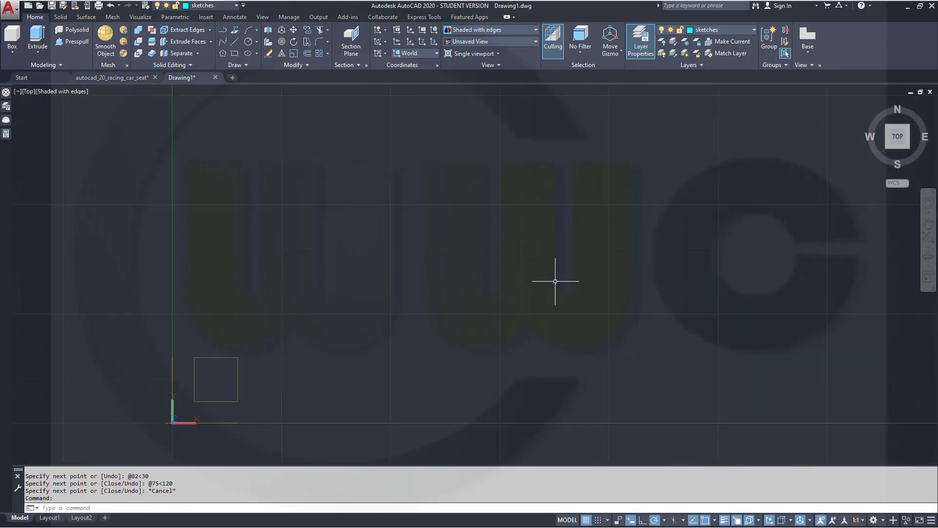
scroll(555, 282, down, 6)
scroll(555, 282, down, 2)
middle_drag(568, 272, 625, 312)
key(F12)
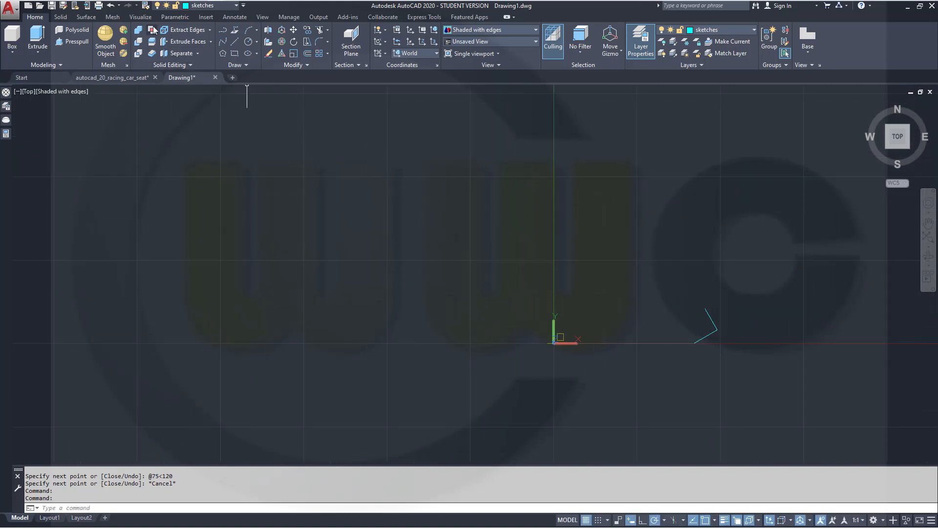
click(168, 19)
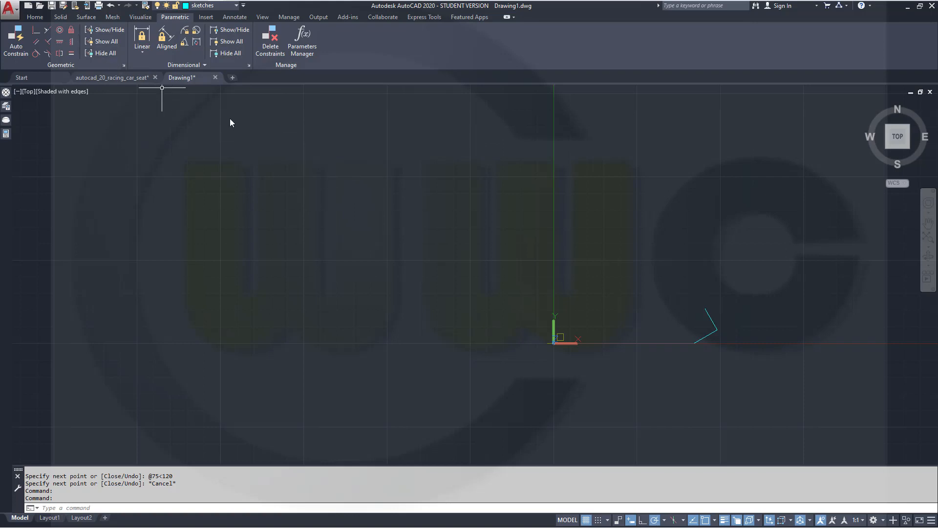
click(72, 31)
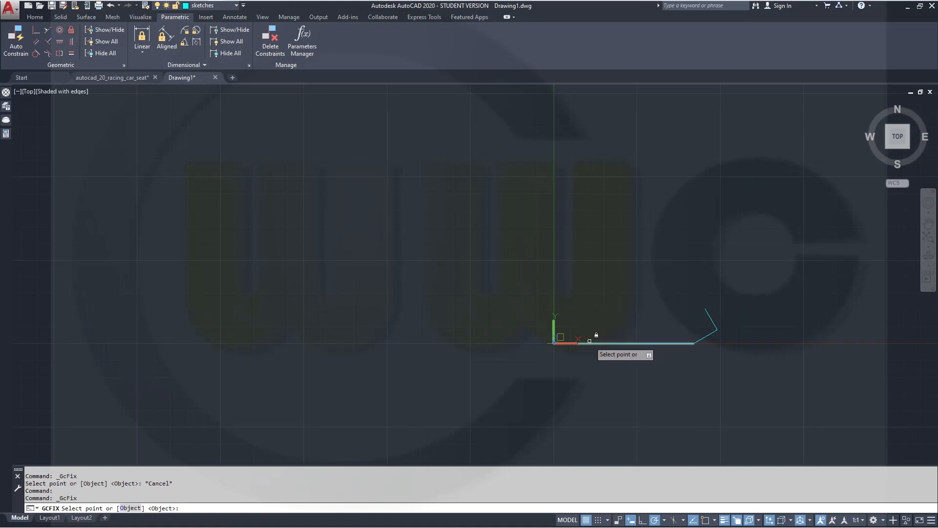
click(586, 343)
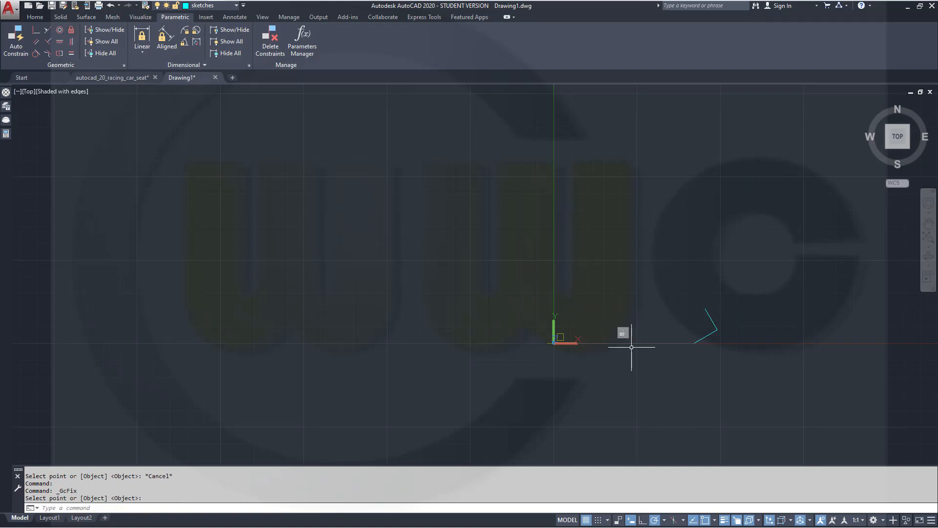
key(Return)
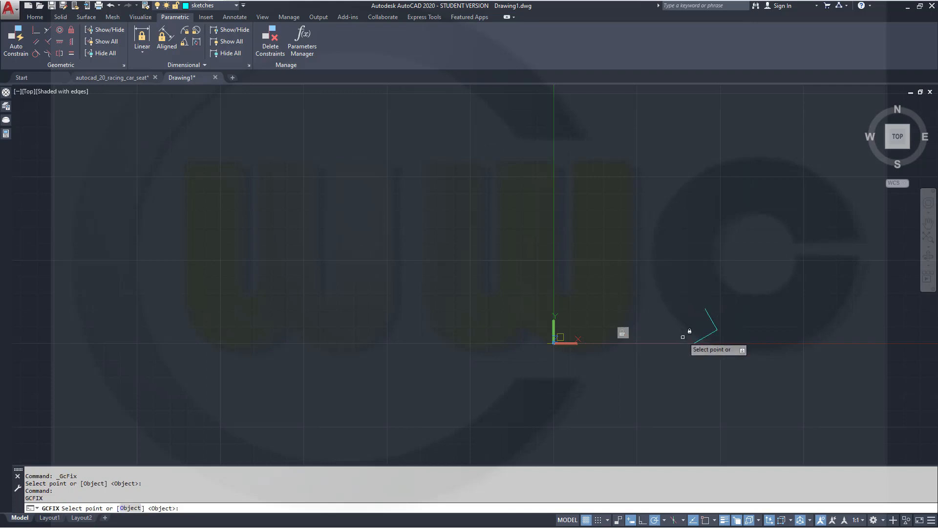
click(693, 343)
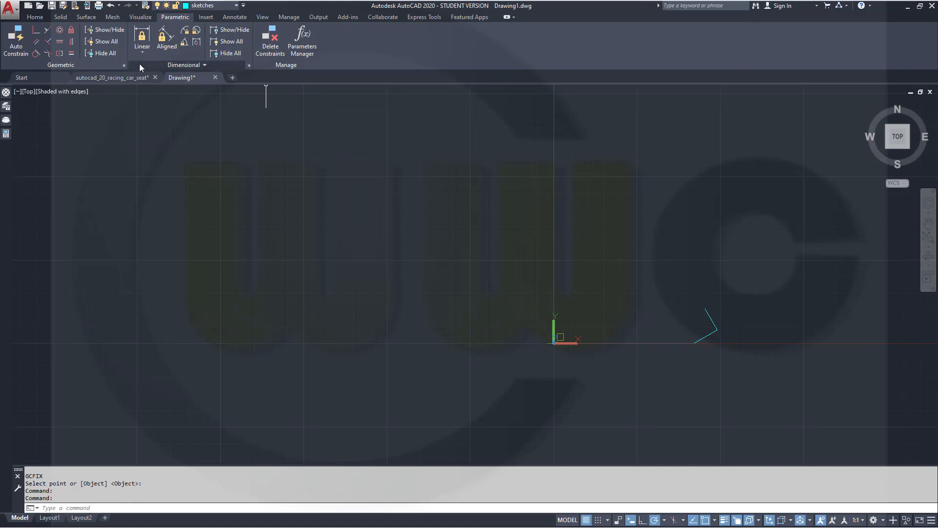
Step: Draw a single line 400 units long at 120° starting from the origin
text(1)
key(Return)
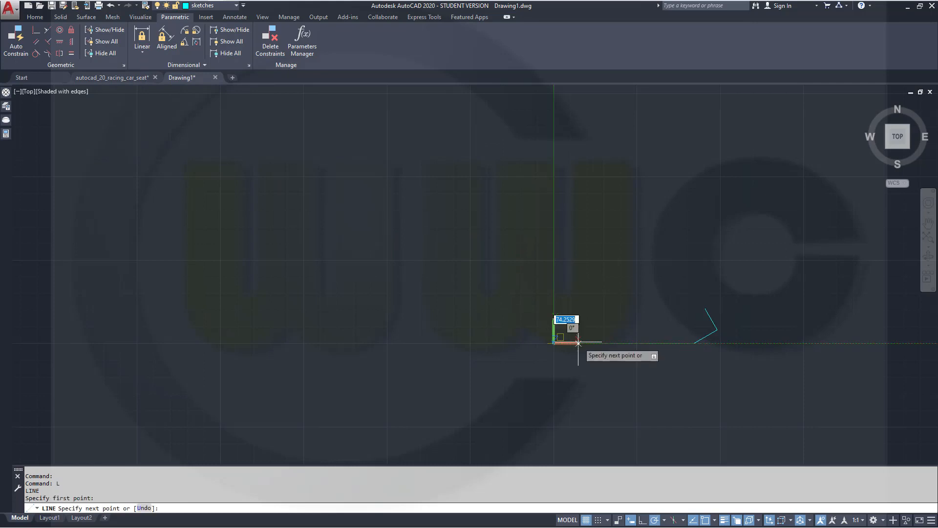
click(554, 343)
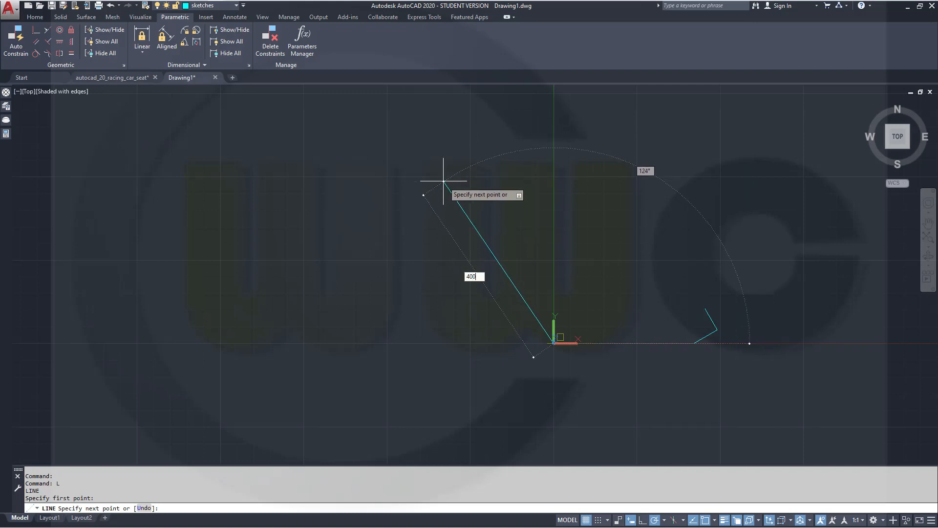
key(Tab)
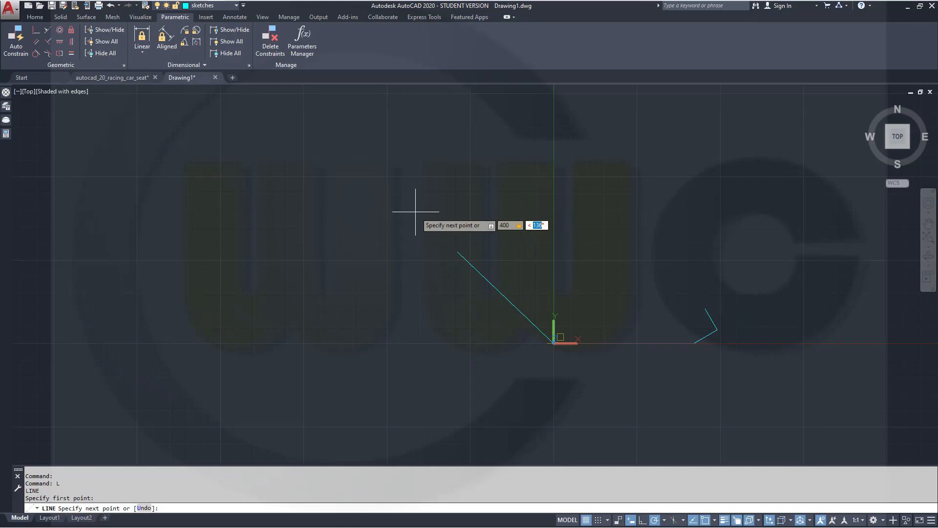
key(Return)
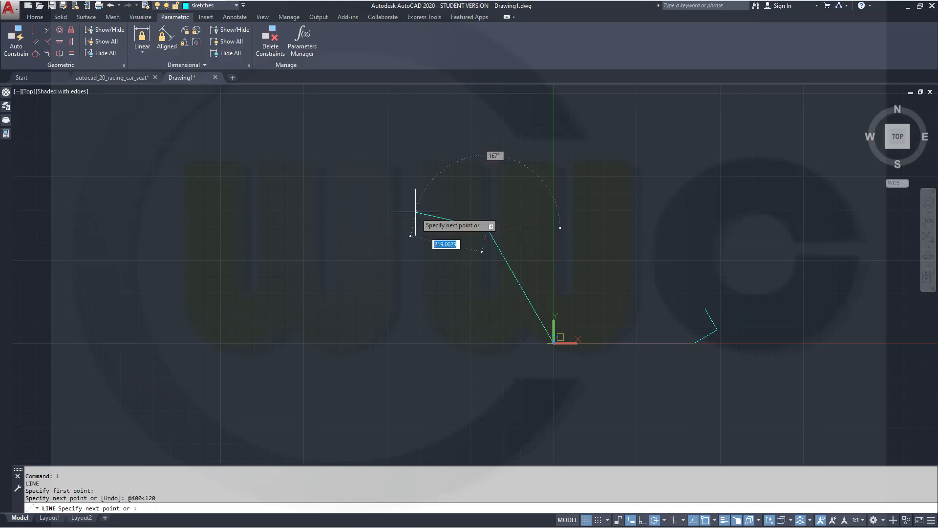
key(Escape)
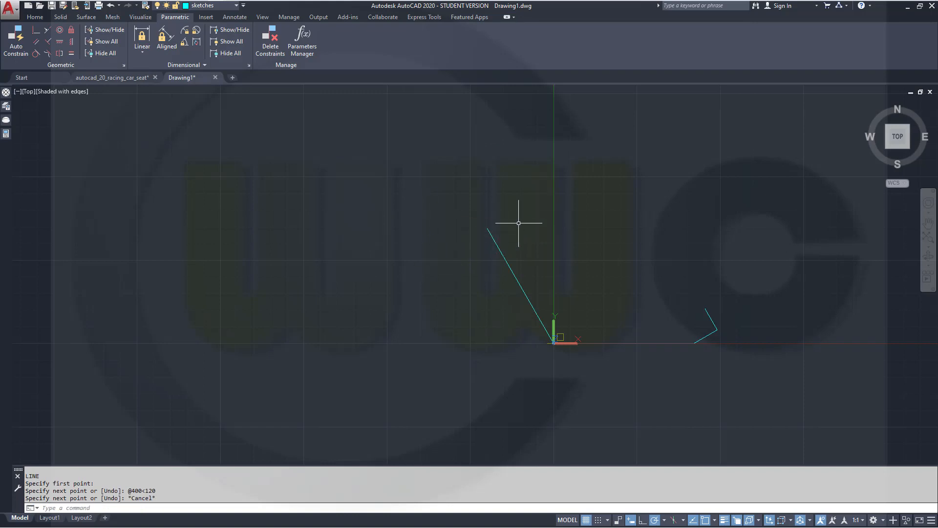
Step: Add a 120° angular dimensional constraint between the inclined line at the origin and the horizontal baseline
click(184, 43)
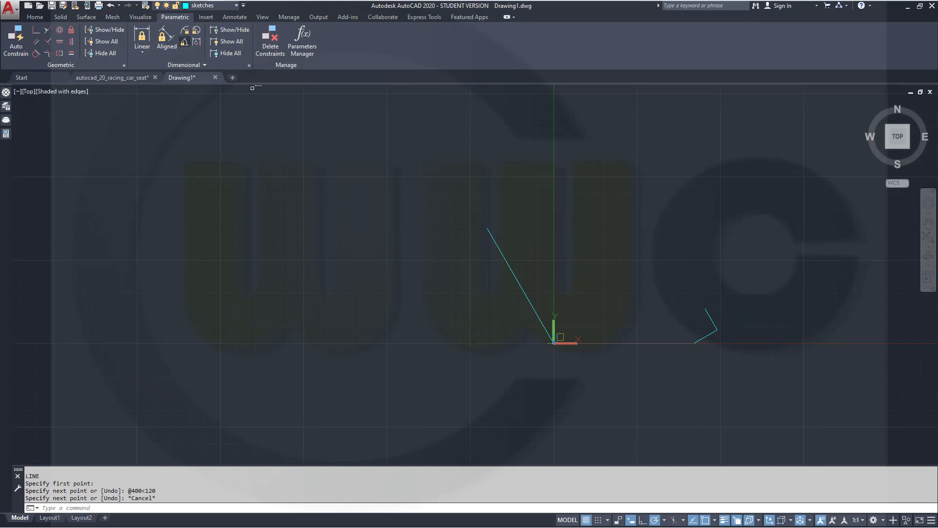
click(535, 307)
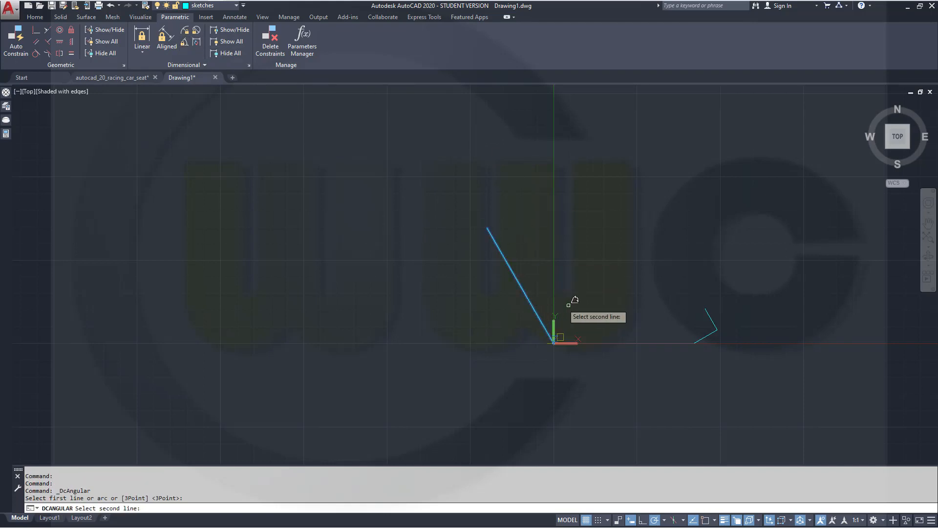
click(602, 342)
click(593, 316)
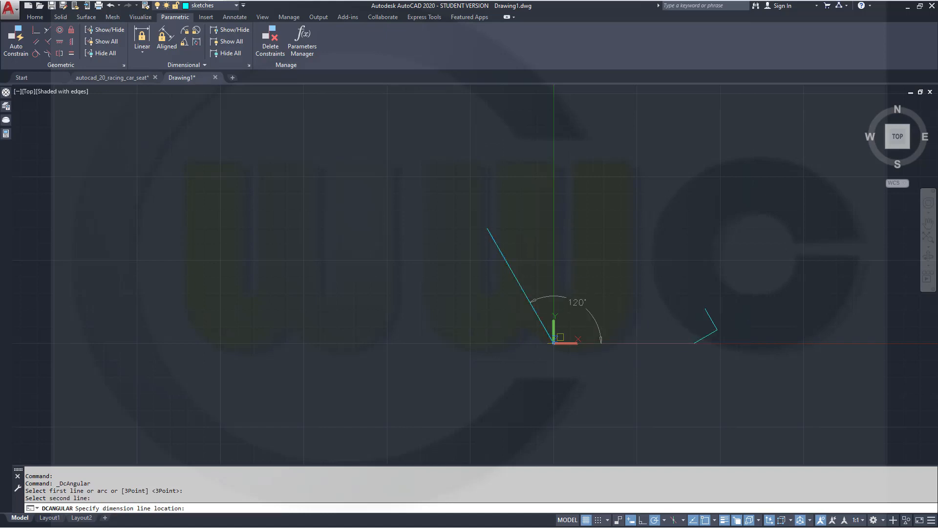
key(Return)
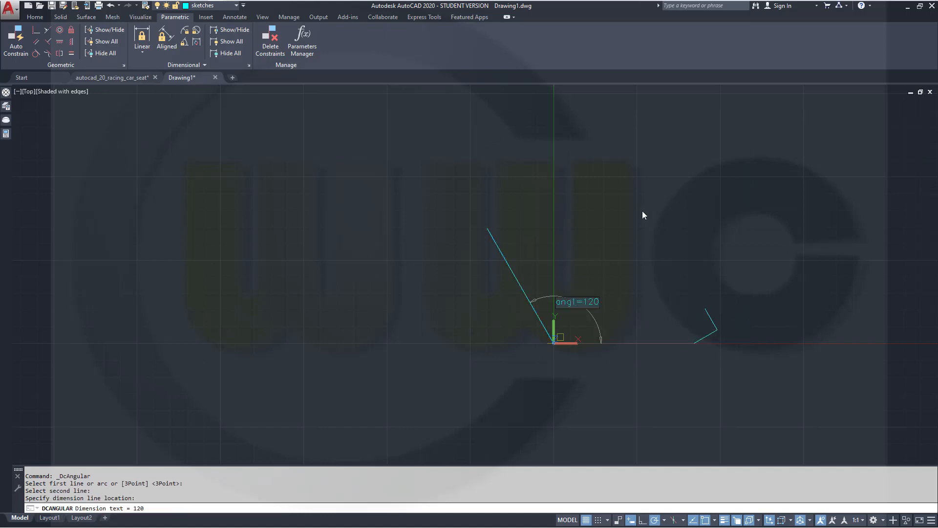
key(Return)
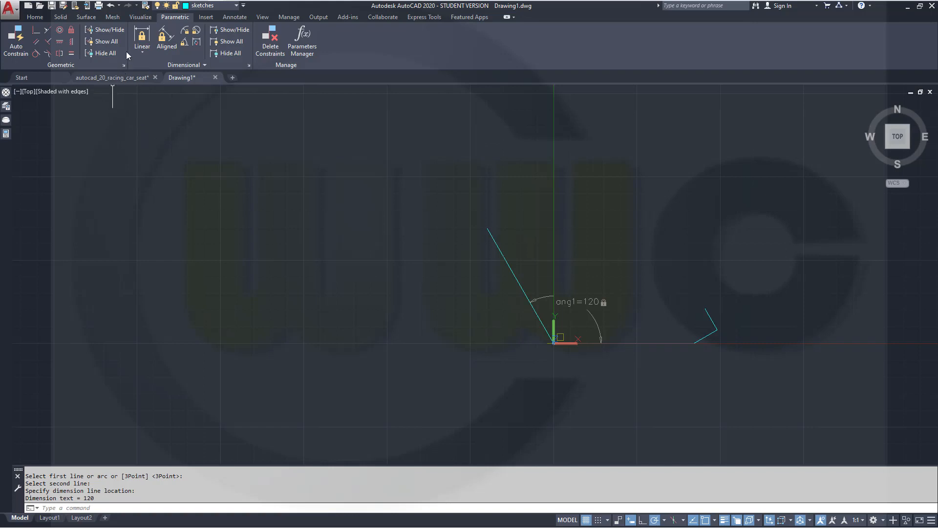
Step: Add a vertical linear dimensional constraint of 480 between the inclined line's upper end and the baseline's midpoint
click(142, 40)
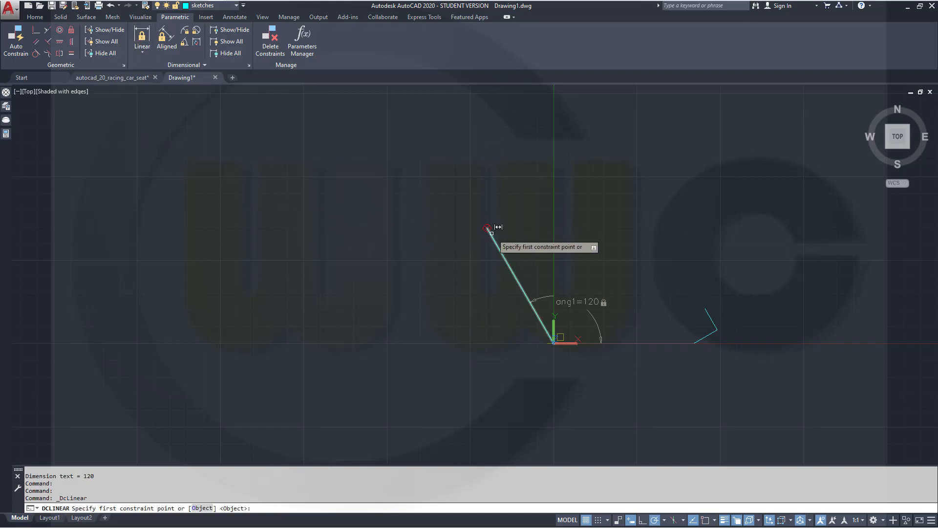
click(491, 232)
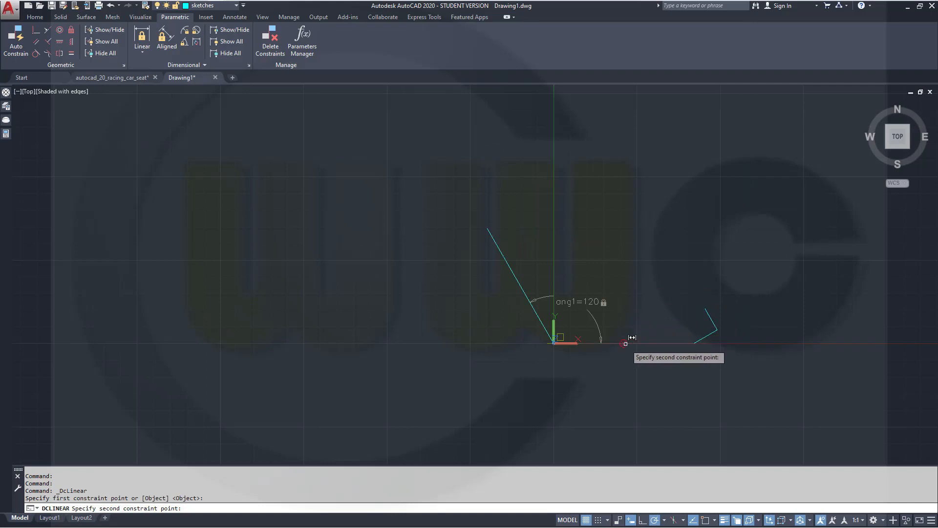
click(625, 337)
click(399, 295)
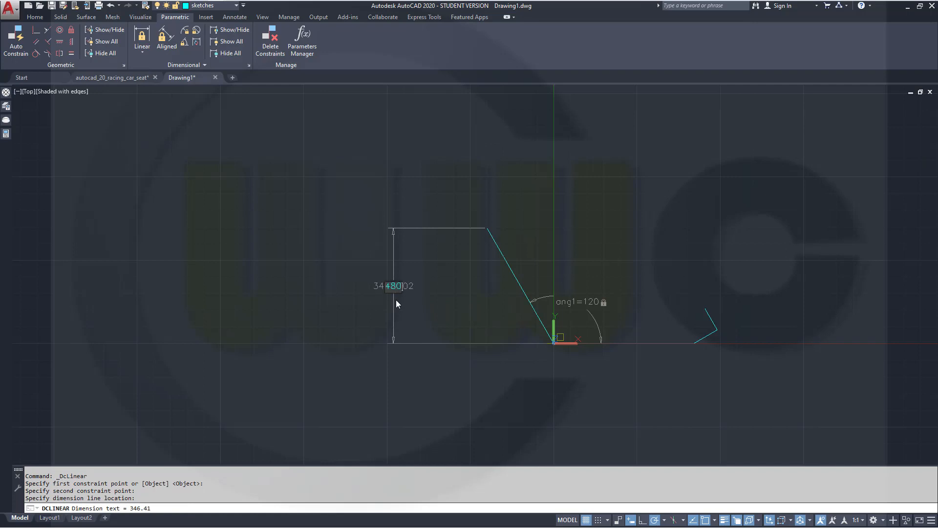
text(480)
key(Return)
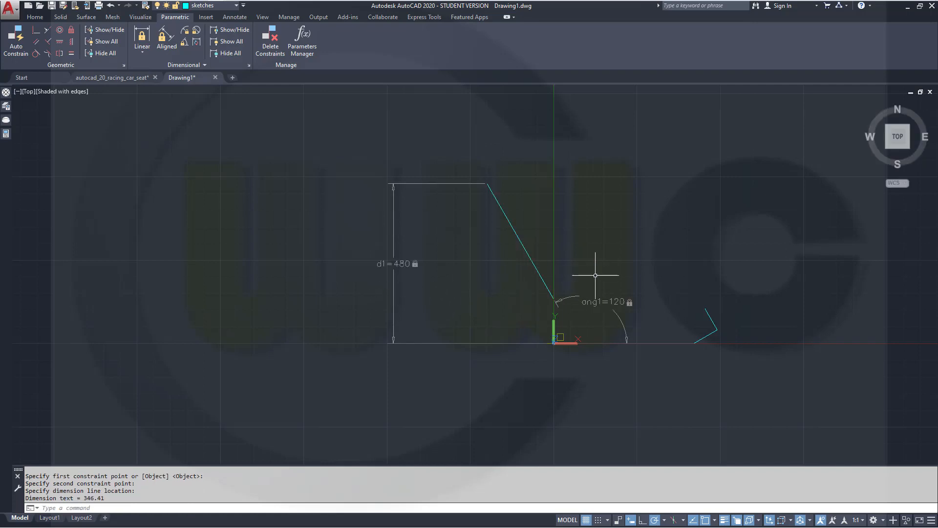
Step: Apply a Coincident constraint between the inclined line's lower end and the baseline's end at the origin
scroll(595, 275, up, 2)
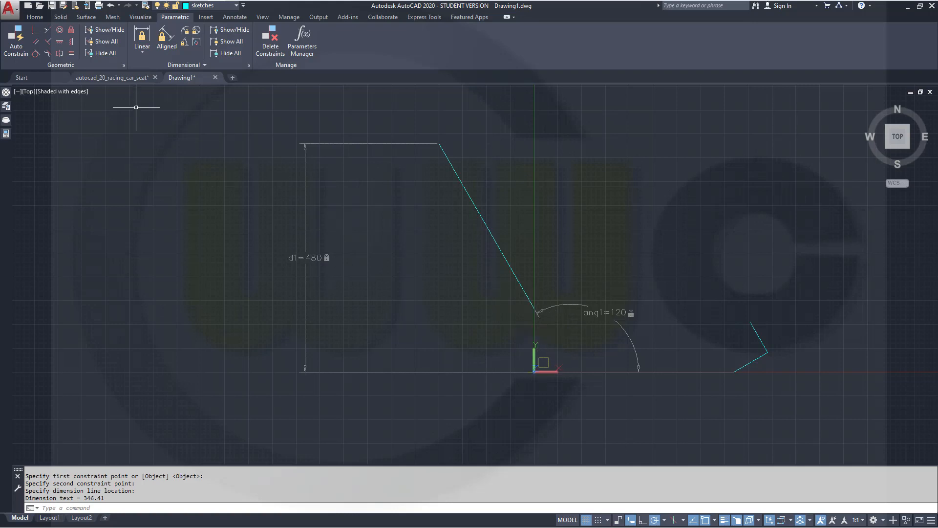
click(36, 30)
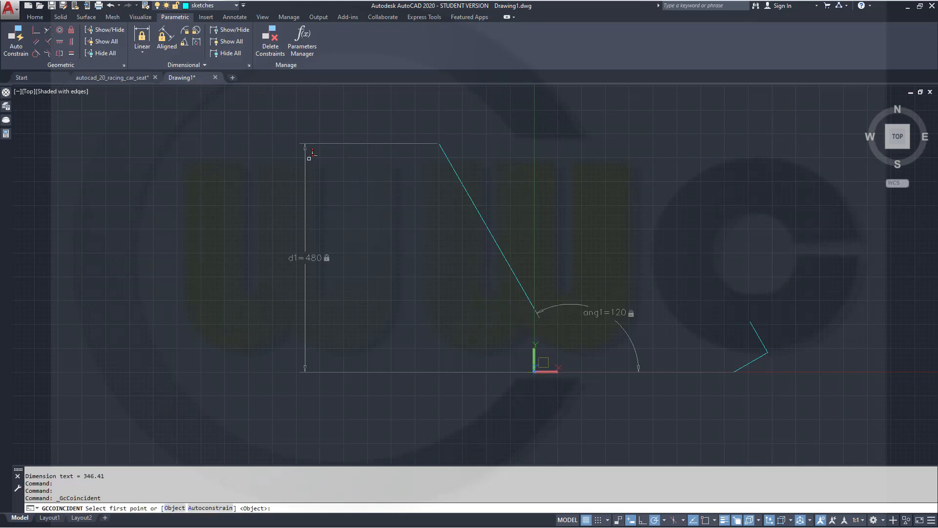
click(537, 311)
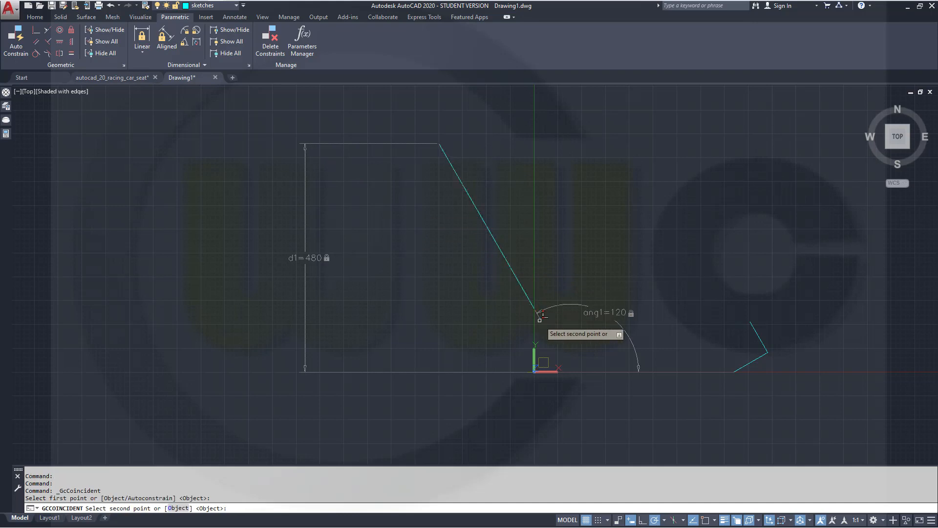
click(567, 372)
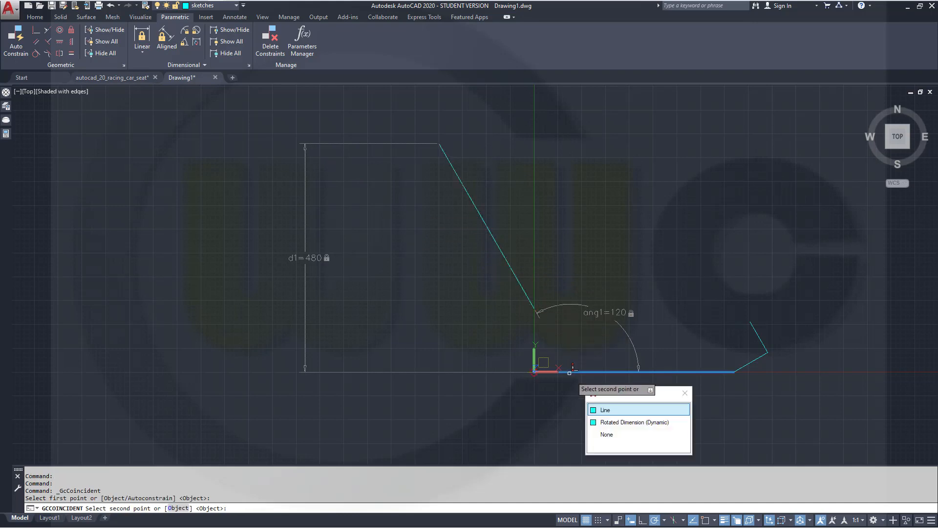
click(605, 410)
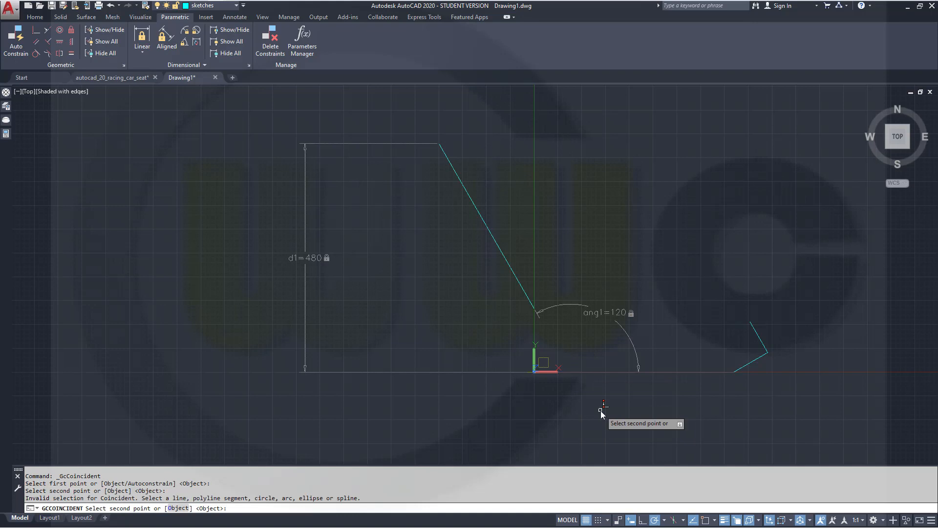
click(571, 373)
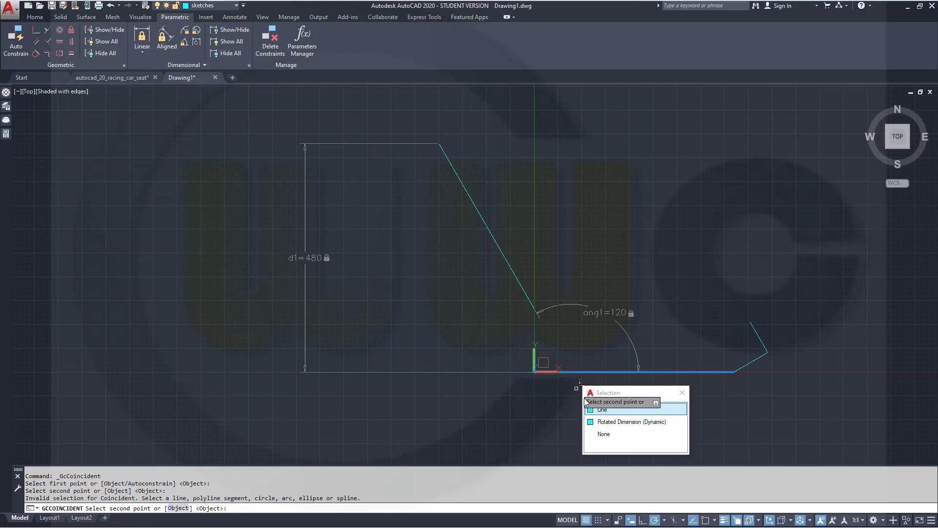
click(602, 410)
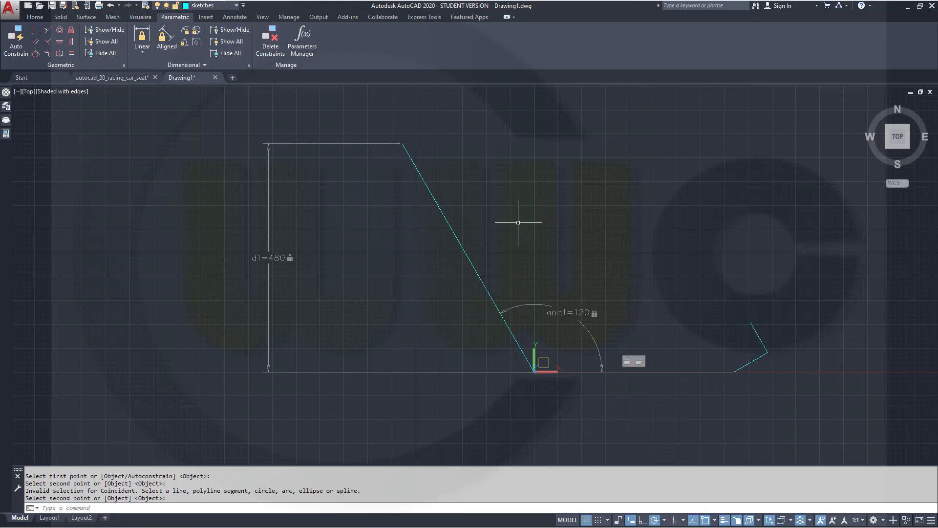
Step: Draw a single vertical line 295 units long upward from the inclined line's upper end
middle_drag(517, 219, 594, 350)
key(Escape)
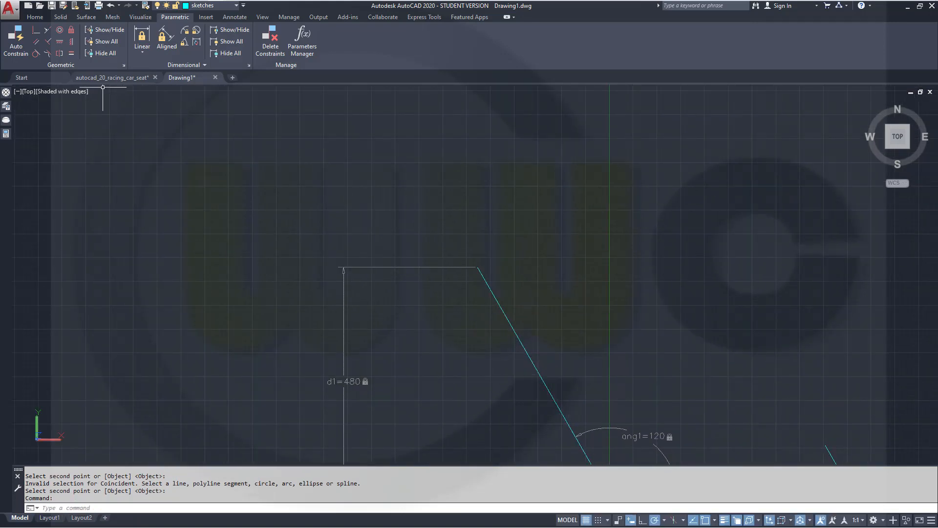
text(l)
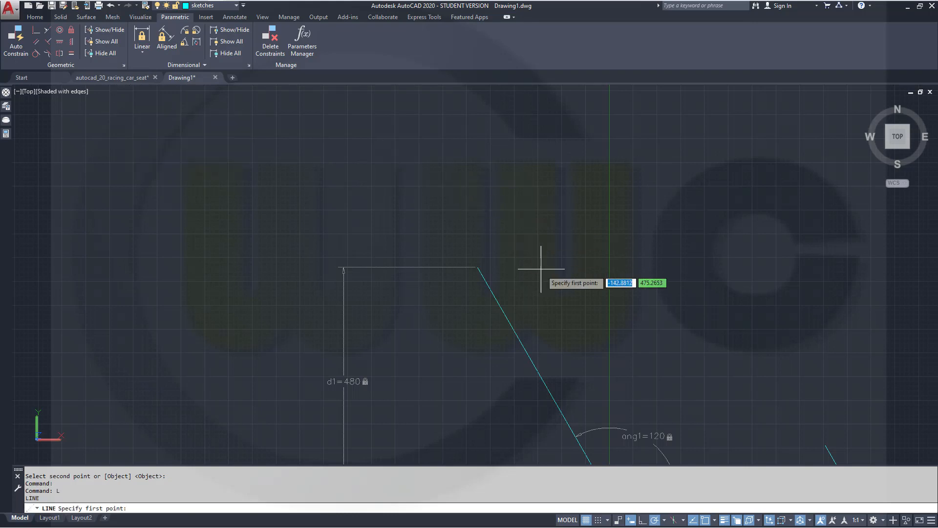
click(479, 267)
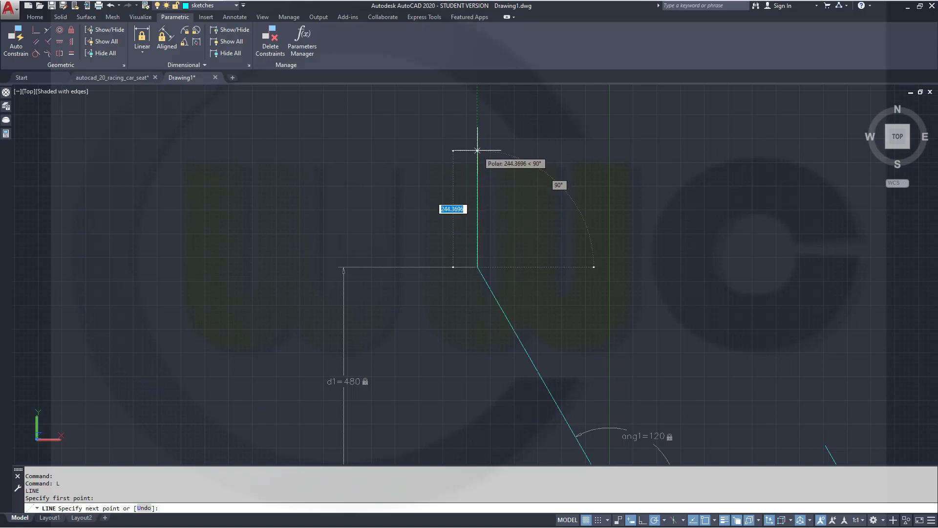
text(295)
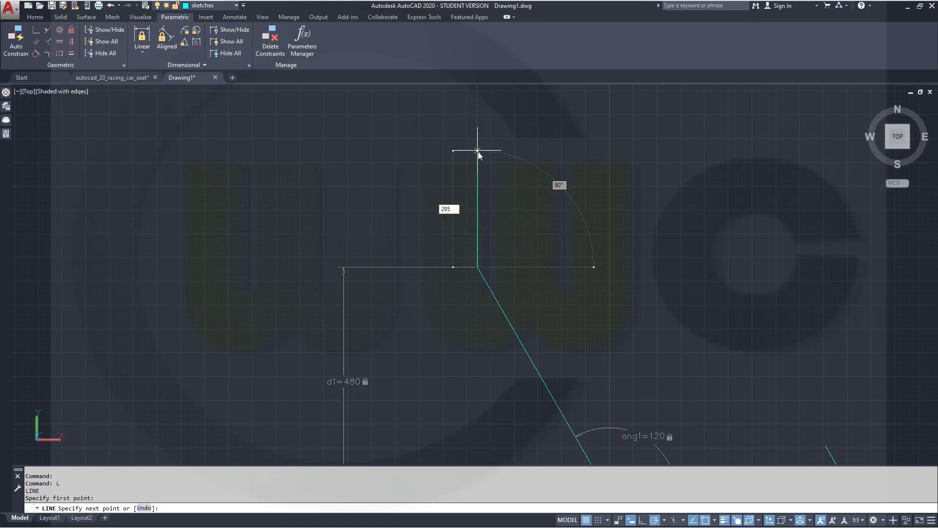
key(Return)
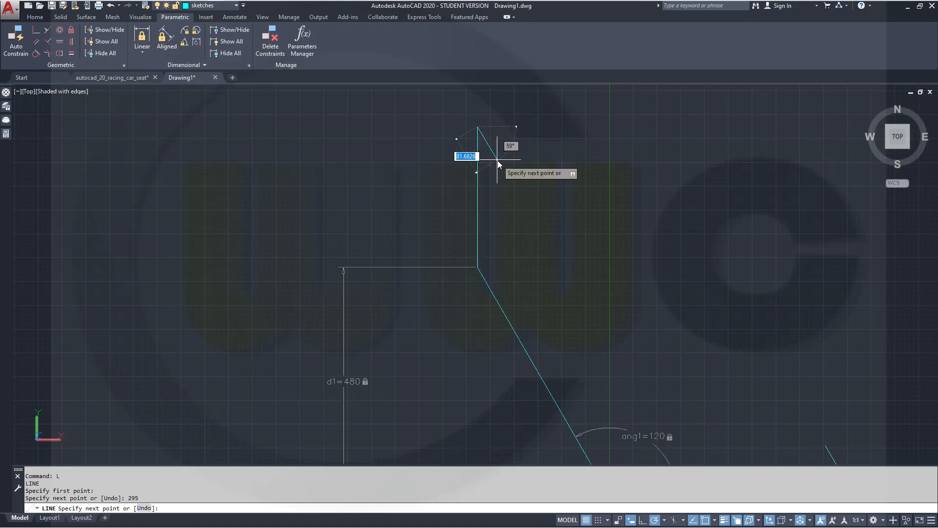
key(Escape)
Step: Add a vertical linear dimensional constraint of 775 between the vertical line's upper end and the baseline's midpoint
scroll(628, 216, down, 3)
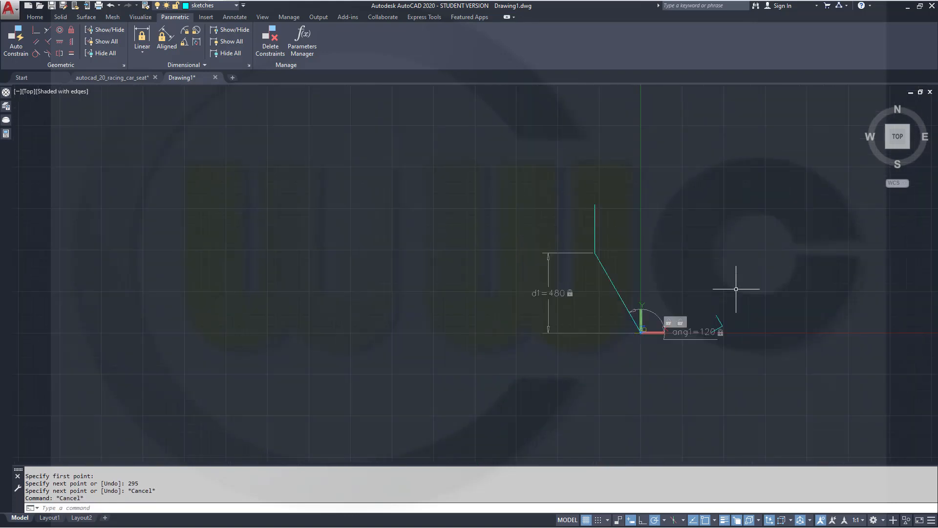
middle_drag(734, 276, 522, 287)
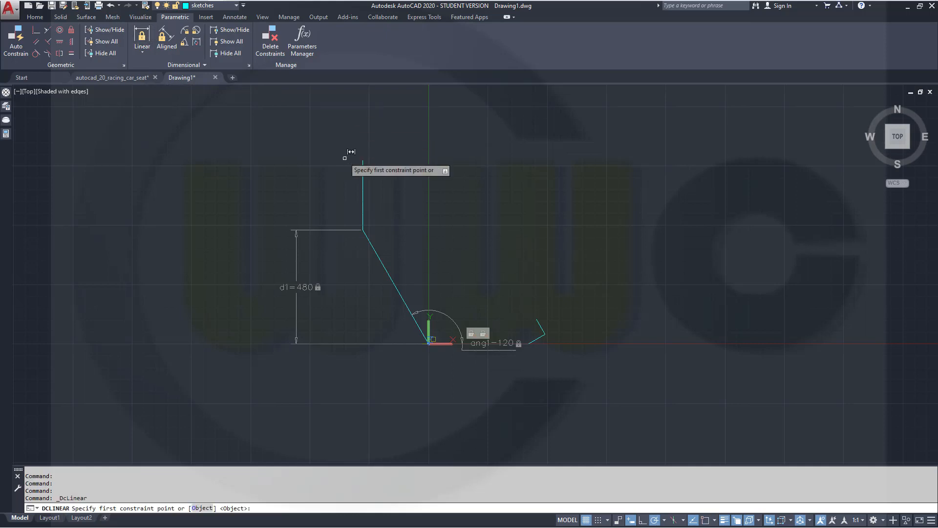
click(363, 164)
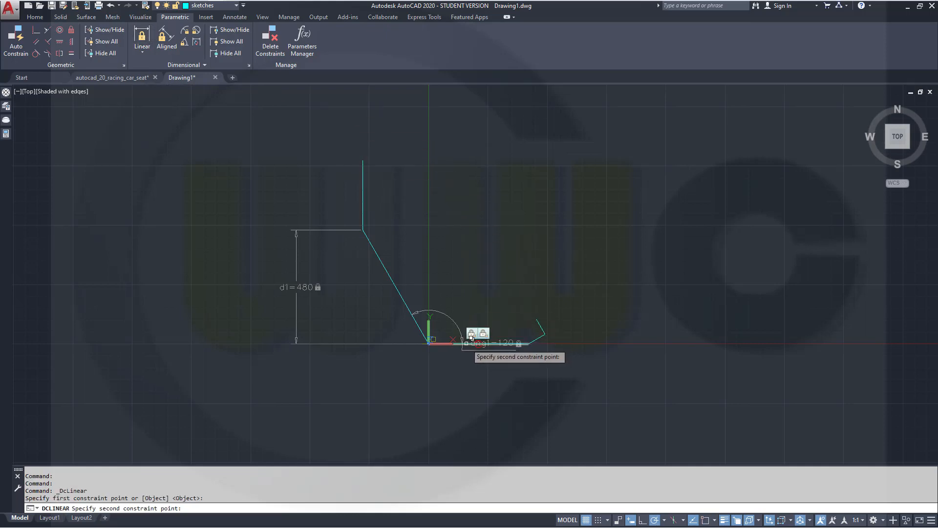
click(471, 337)
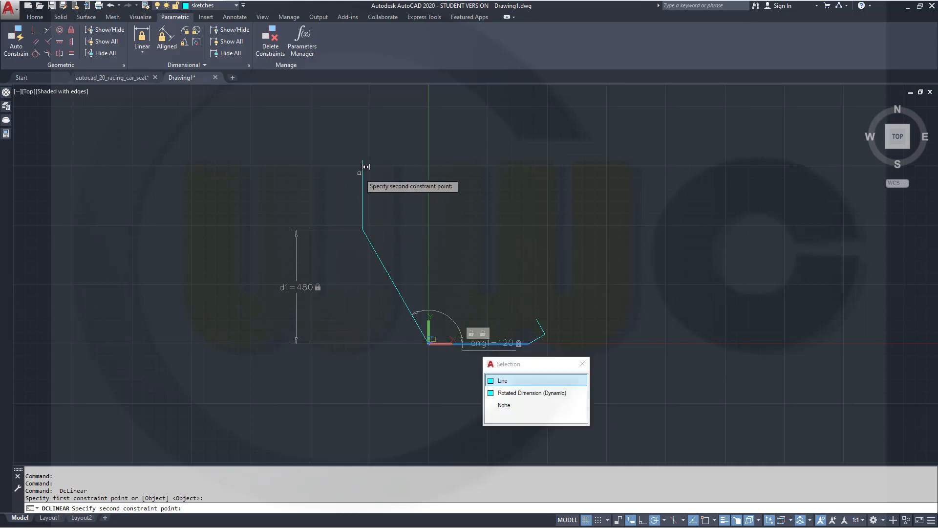
click(513, 381)
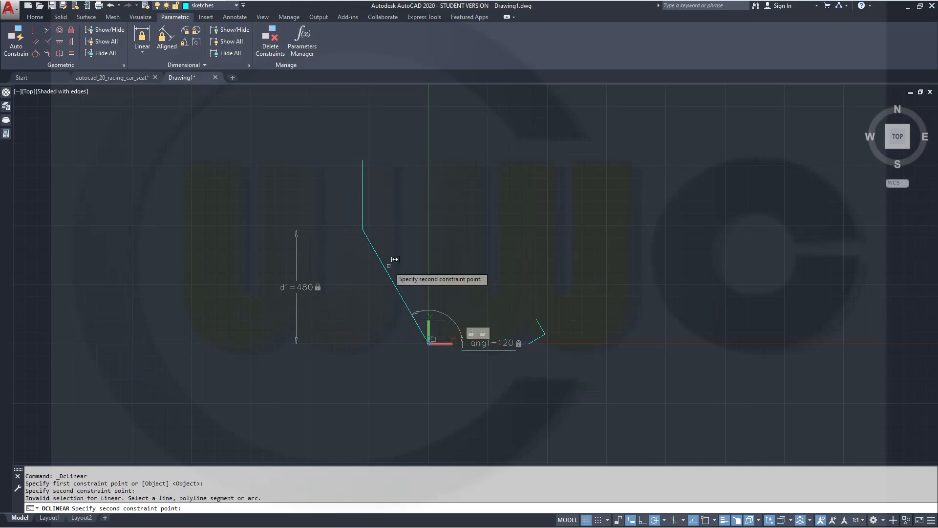
click(363, 173)
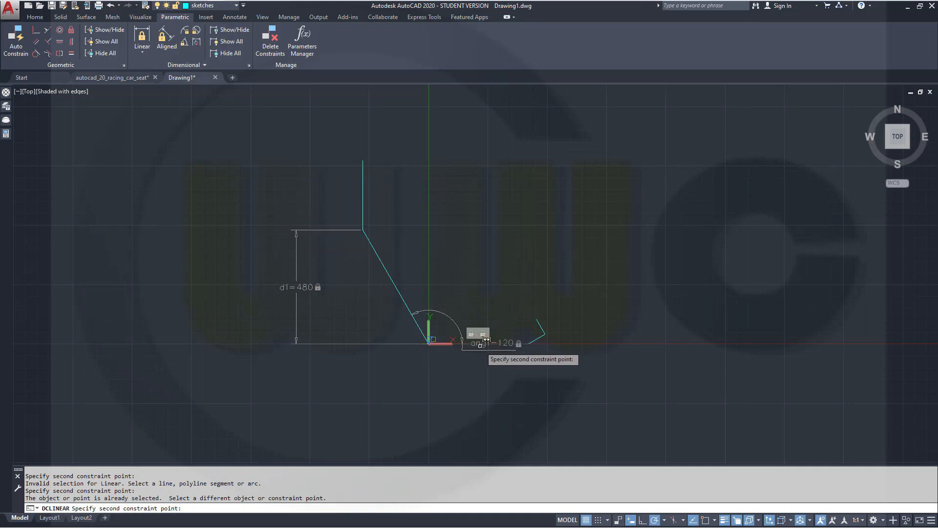
scroll(506, 345, up, 5)
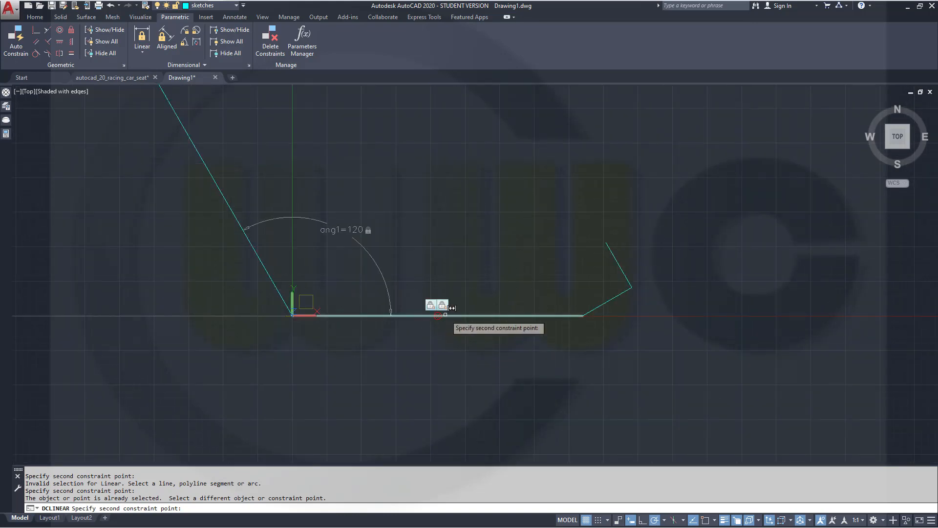
click(442, 310)
scroll(347, 278, down, 5)
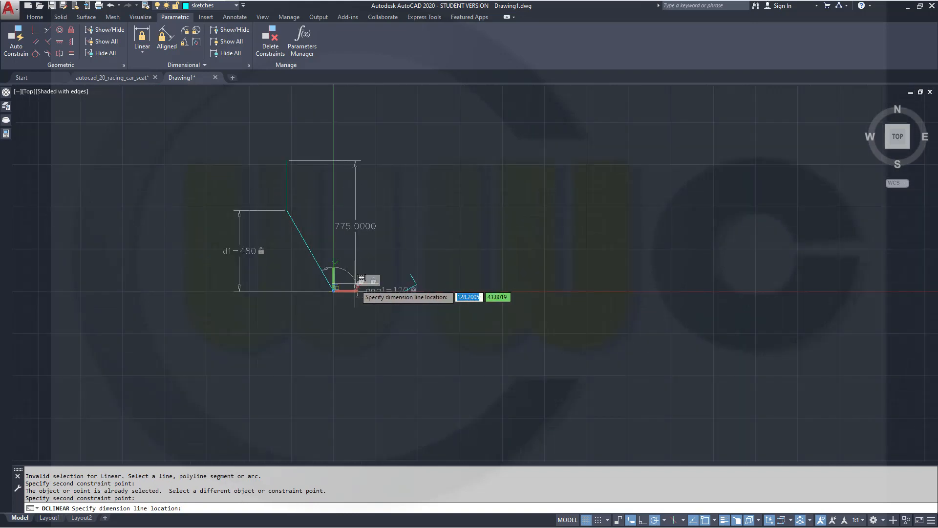
click(165, 244)
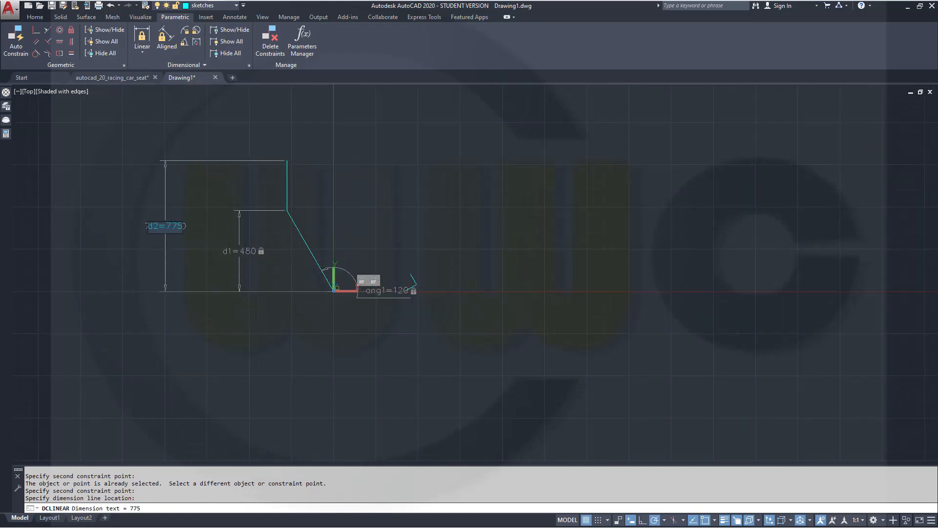
key(Return)
key(Return)
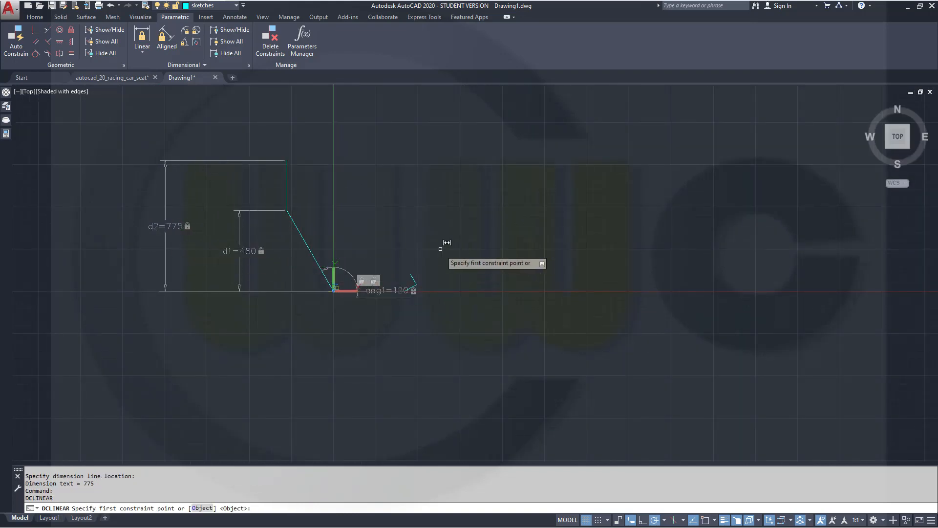
key(Escape)
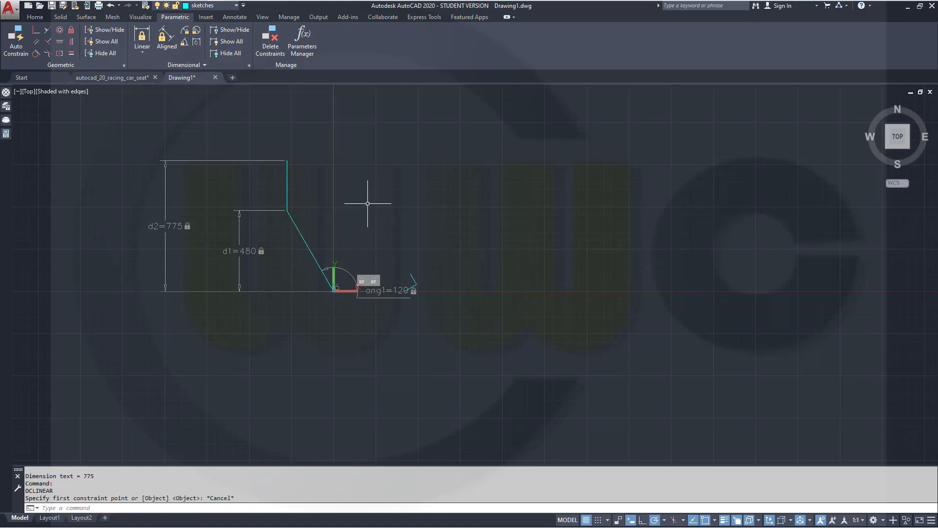
Step: Try to apply a Fix constraint to the vertical line's upper end
click(71, 30)
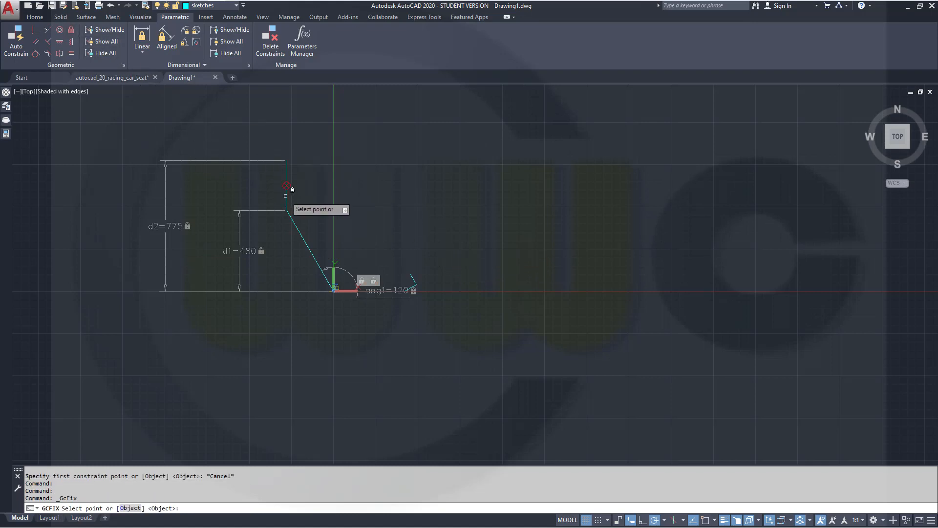
click(286, 160)
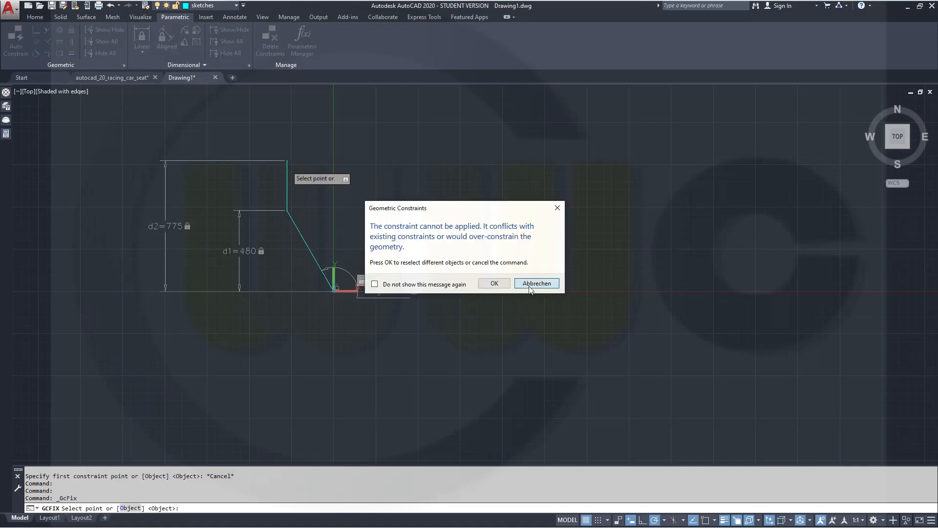
click(533, 283)
Step: Apply a Vertical constraint to the 295-unit line, and hide all geometric and dimensional constraints
middle_drag(427, 205, 438, 234)
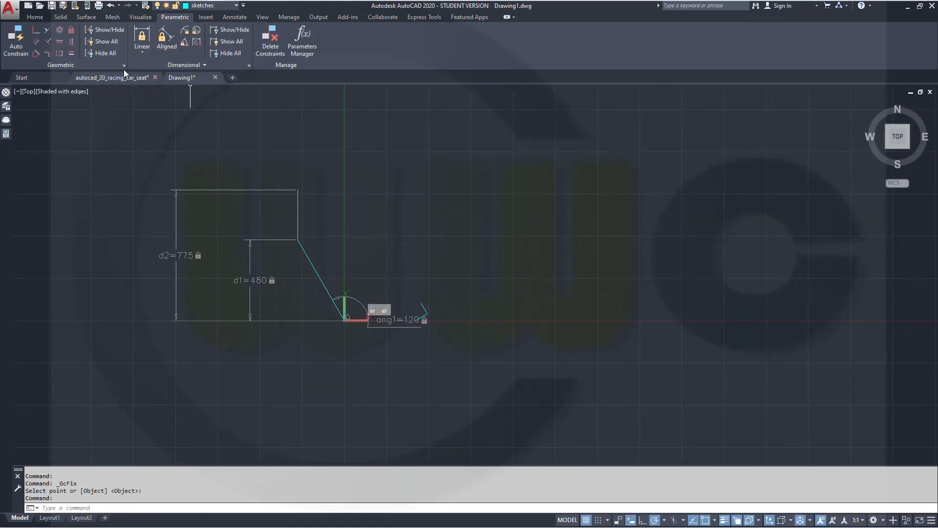
click(69, 44)
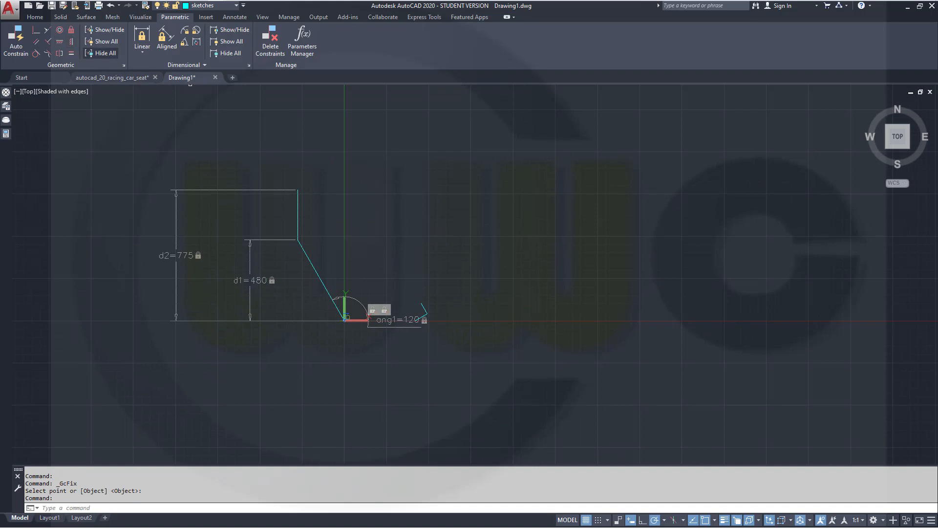
click(298, 210)
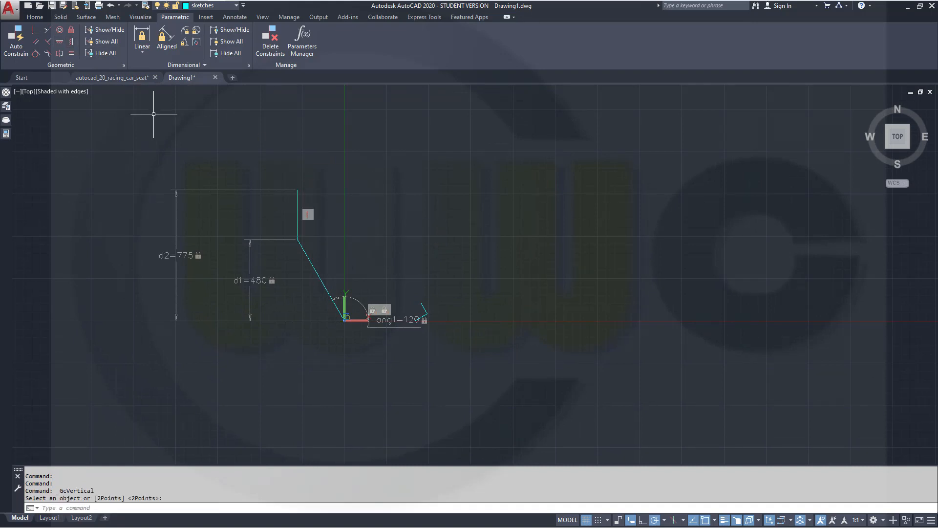
click(110, 55)
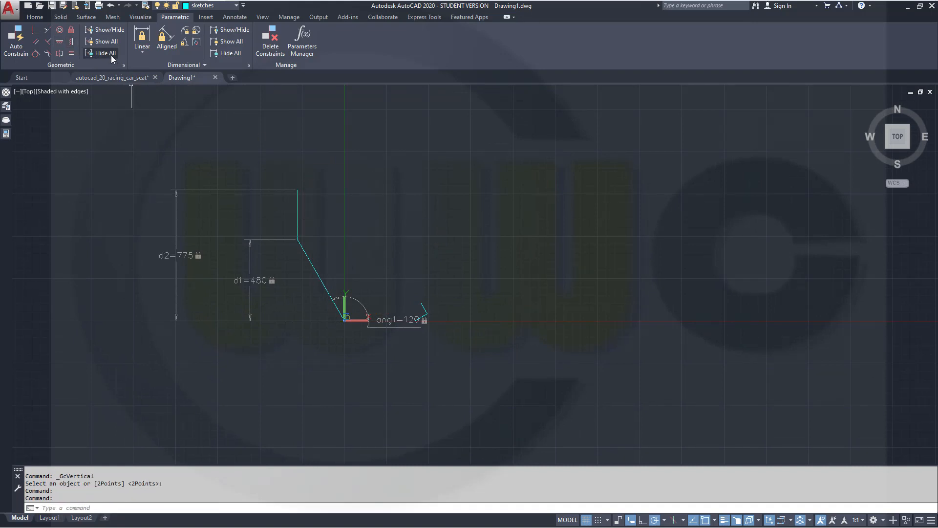
click(227, 54)
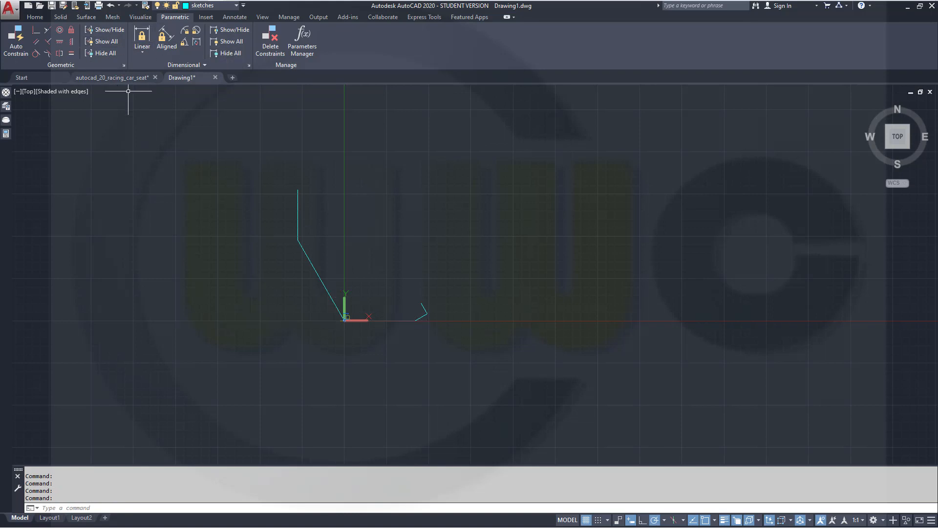
Step: Draw a 30-unit horizontal line rightward from the vertical line's upper end, continuing with a vertical line down past the inclined line
key(Return)
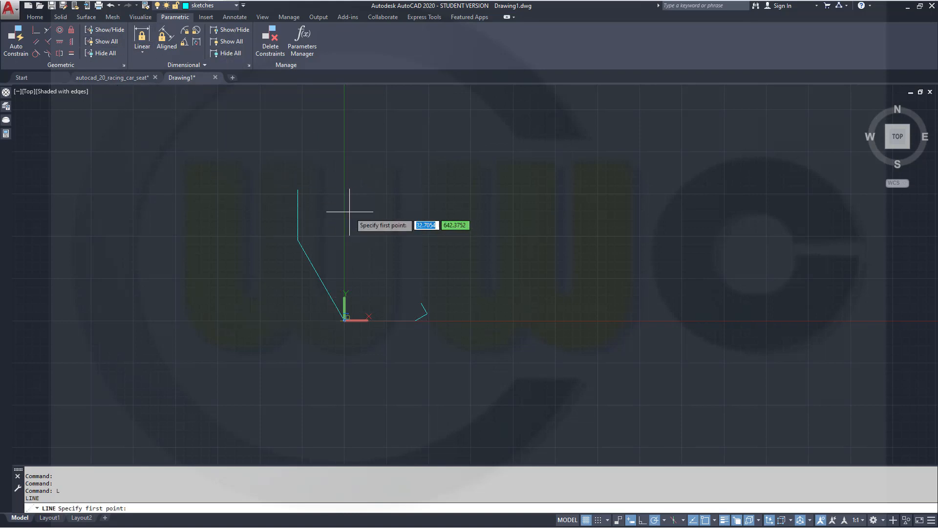
scroll(303, 199, up, 5)
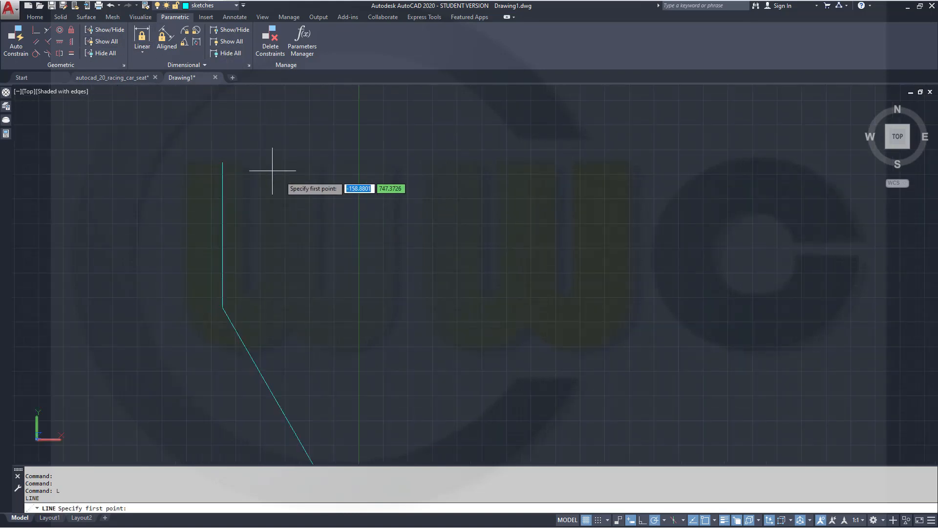
click(223, 161)
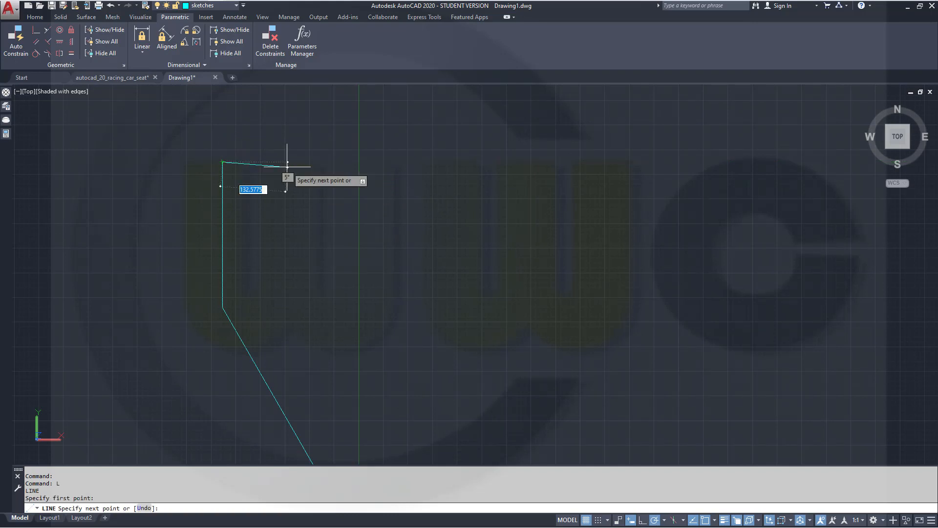
text(30)
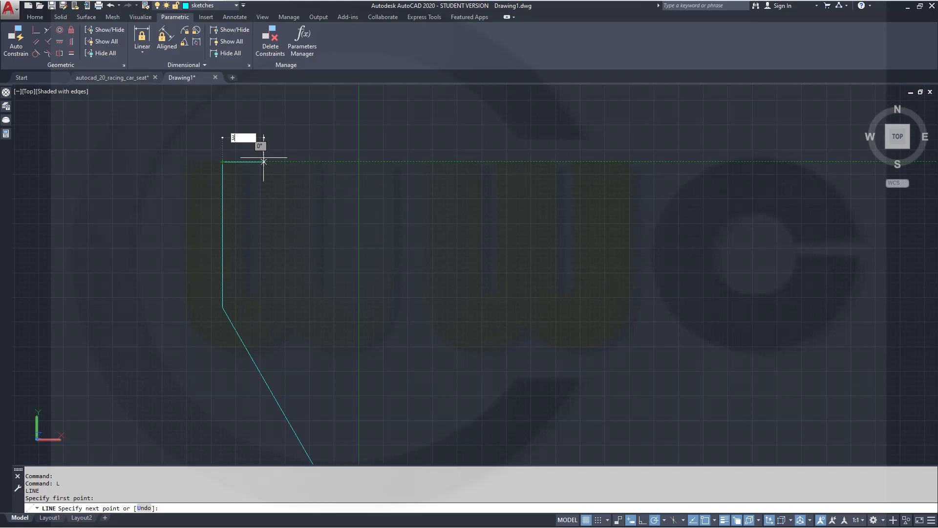
key(Return)
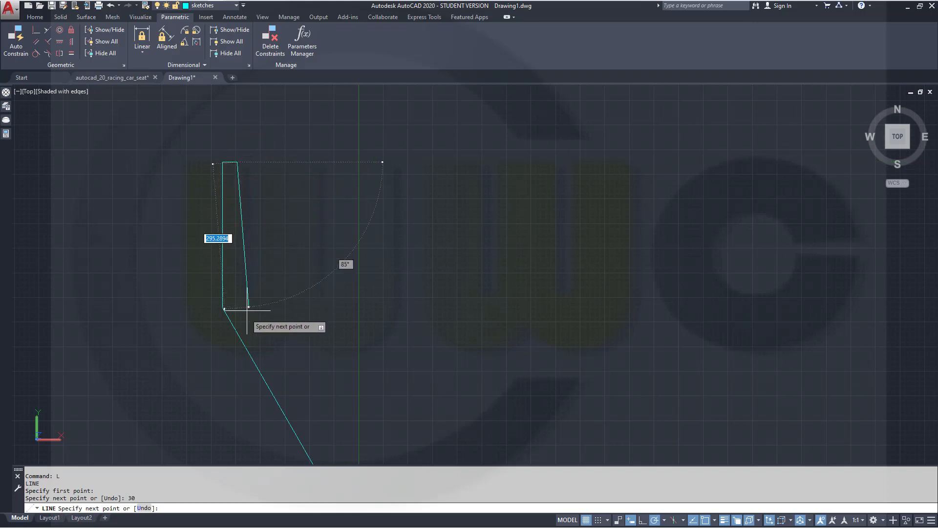
click(237, 371)
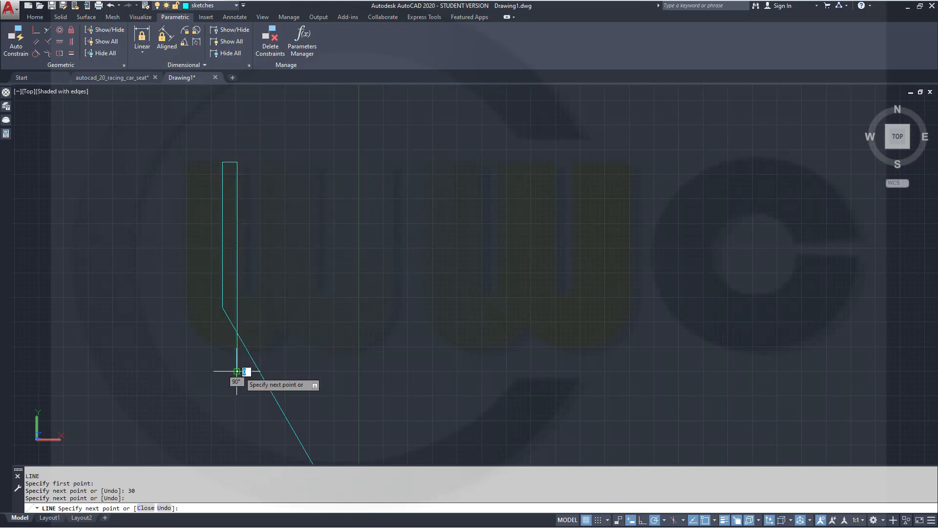
key(Escape)
key(Escape)
key(Escape)
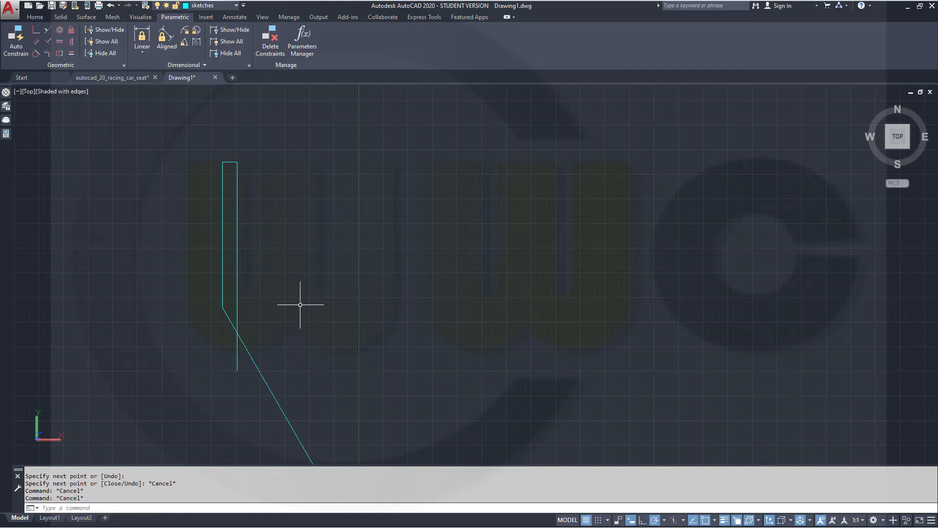
Step: Apply Auto Constrain to all the seat profile lines, and hide the geometric constraints
scroll(345, 244, down, 4)
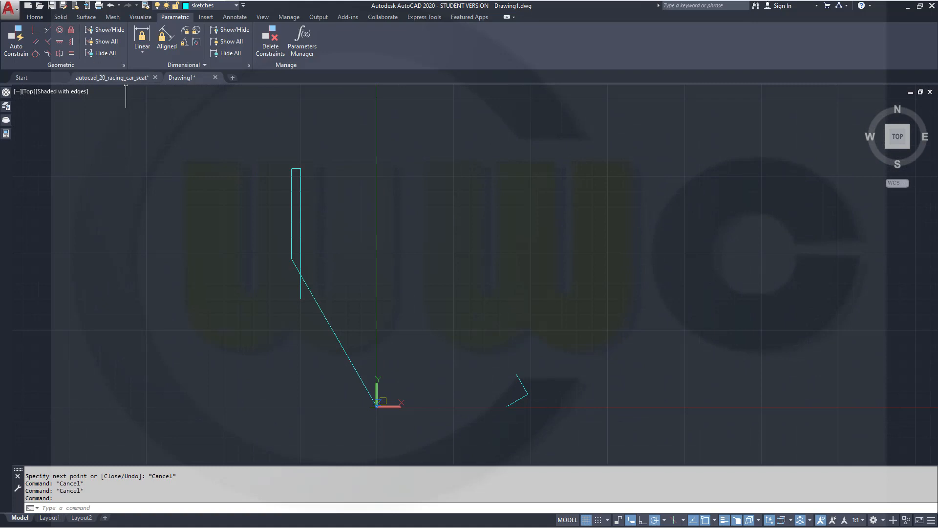
scroll(270, 276, up, 1)
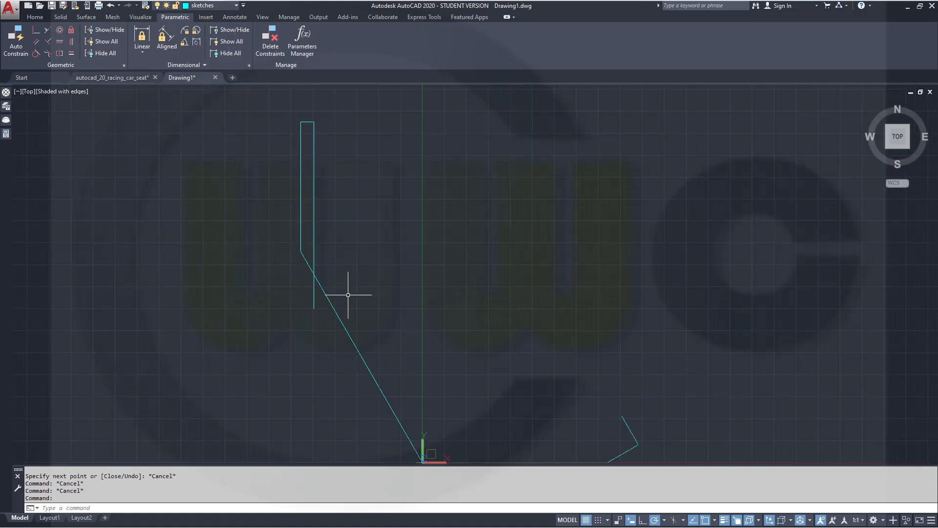
scroll(386, 304, down, 3)
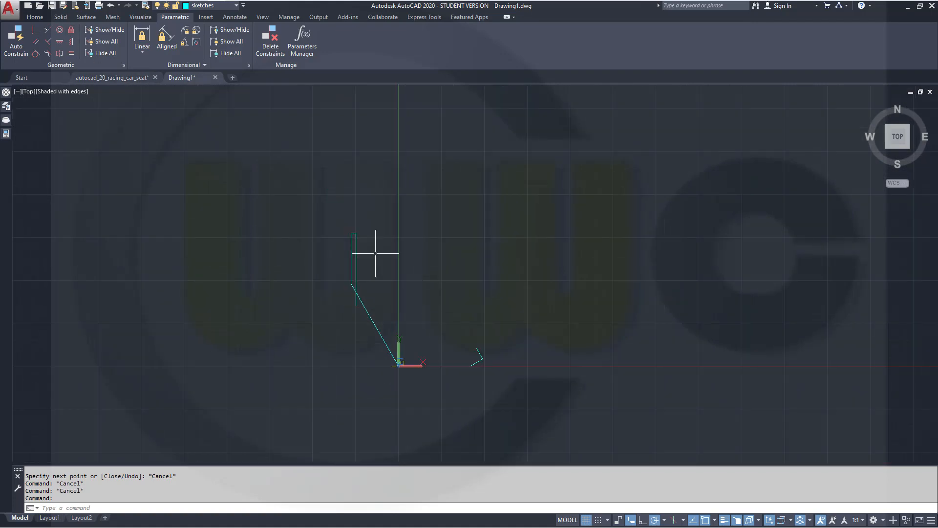
scroll(309, 180, up, 2)
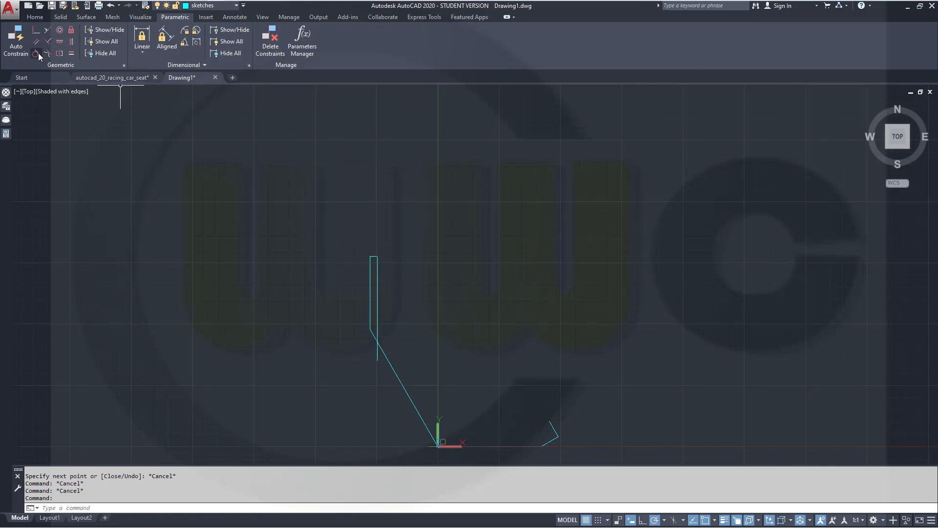
click(11, 40)
scroll(374, 254, down, 2)
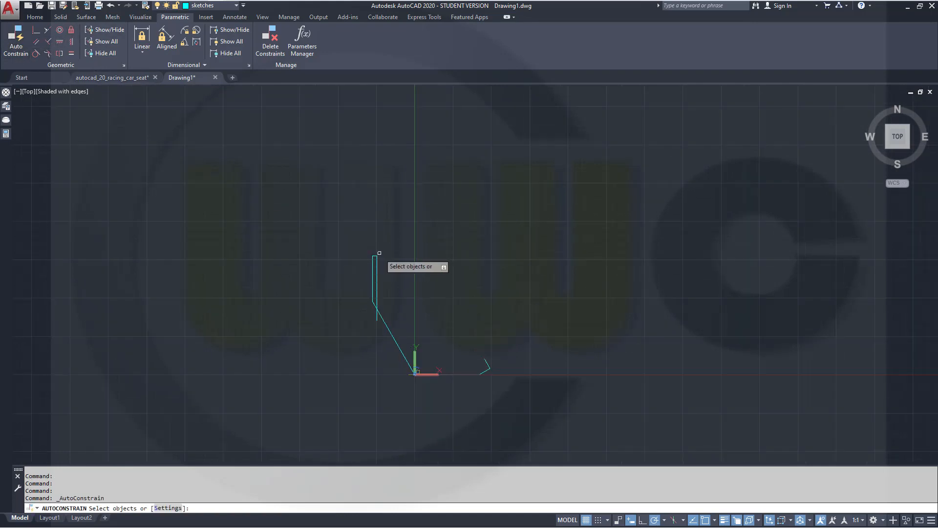
click(318, 228)
click(494, 431)
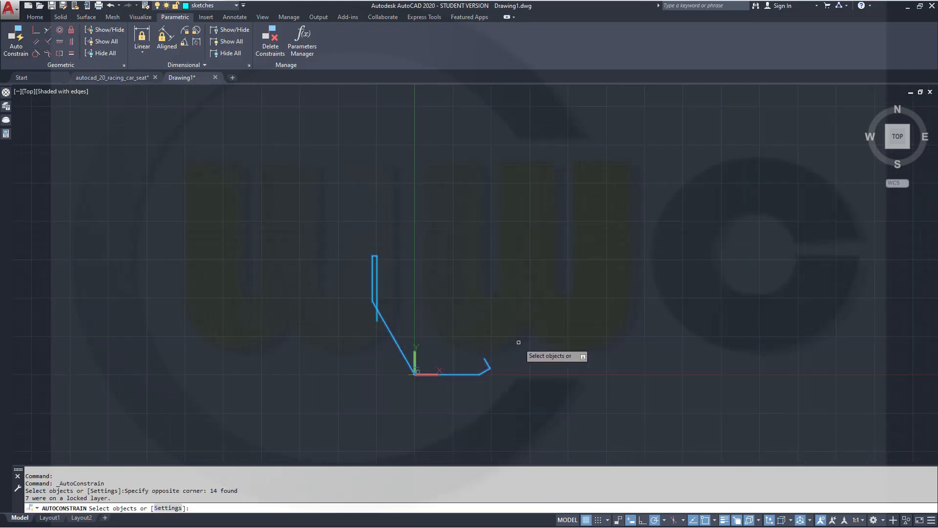
key(Return)
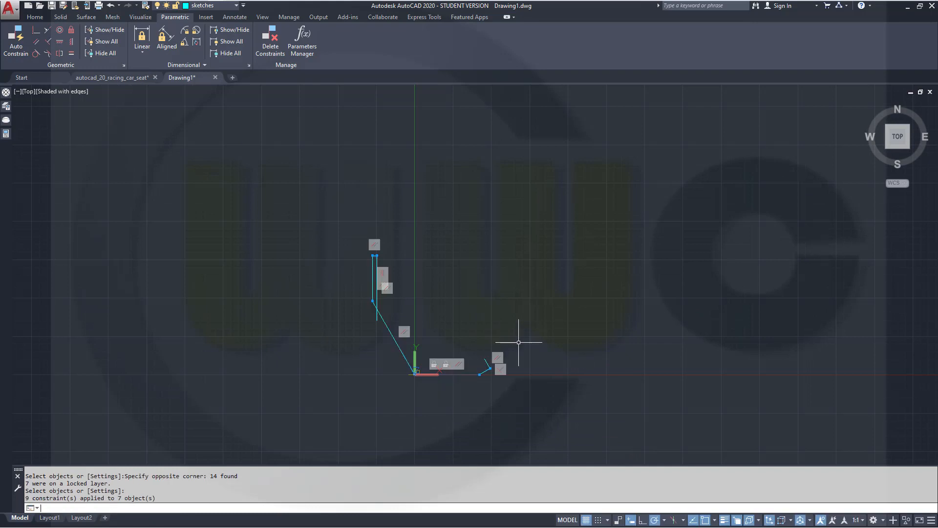
click(113, 53)
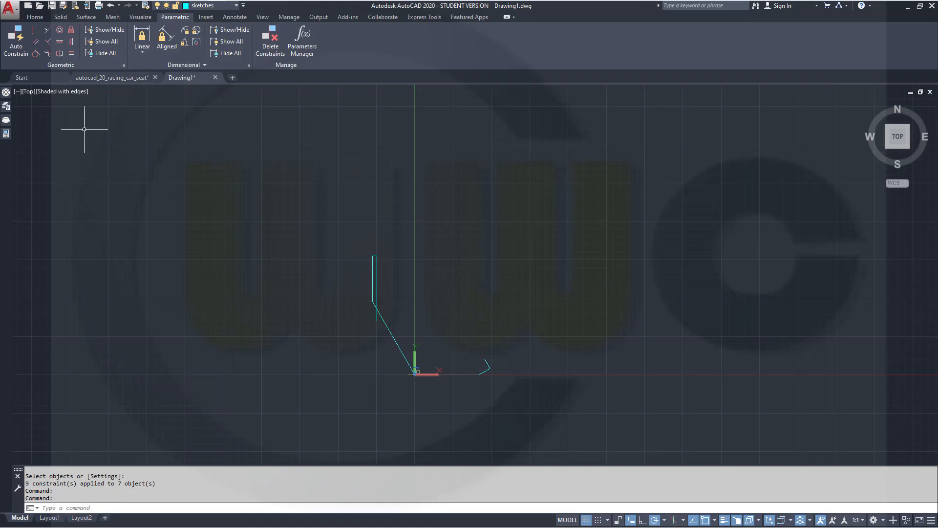
Step: Add an aligned dimensional constraint of 75 to the short inclined line at the seat's front end
scroll(98, 127, up, 3)
scroll(122, 117, down, 4)
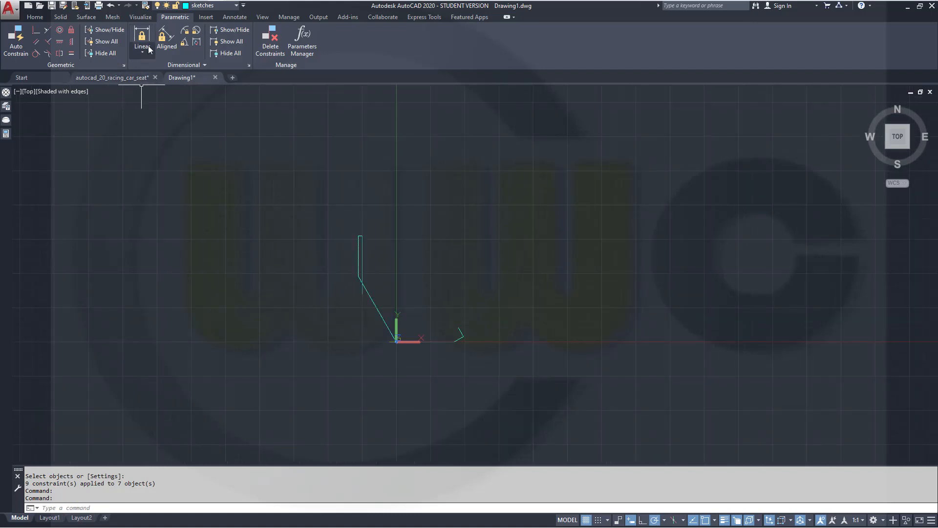
click(161, 35)
scroll(503, 373, up, 5)
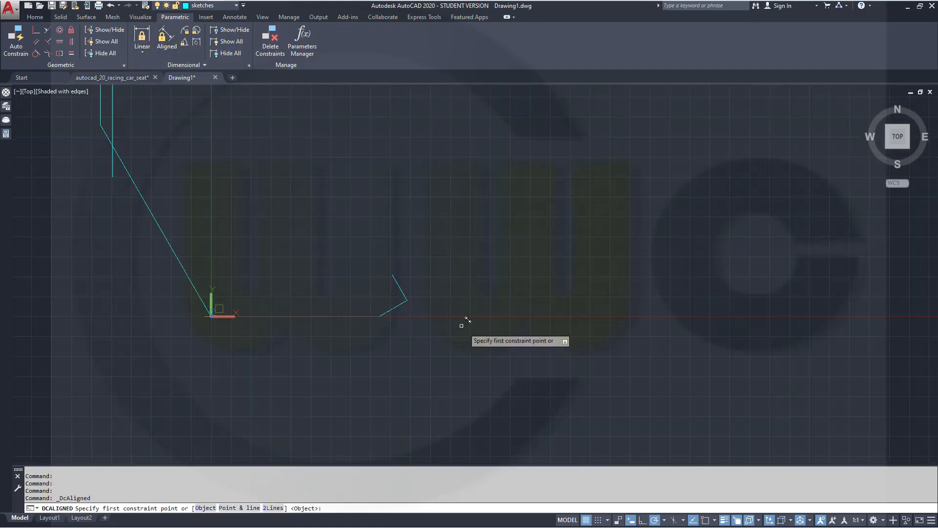
click(375, 260)
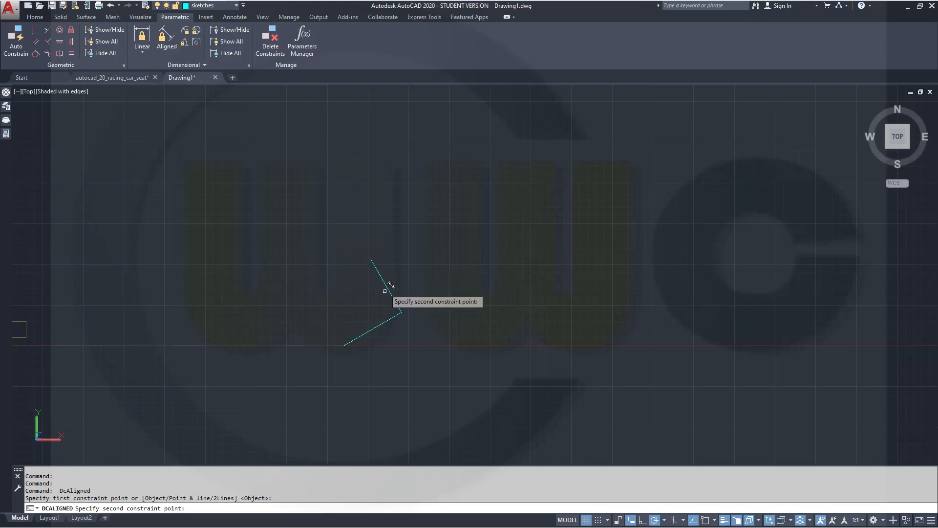
click(399, 309)
click(400, 255)
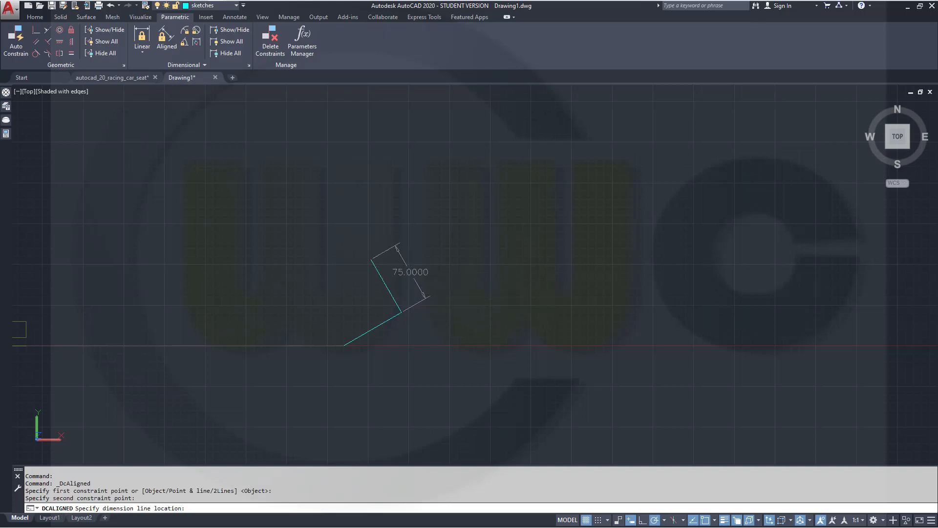
click(493, 294)
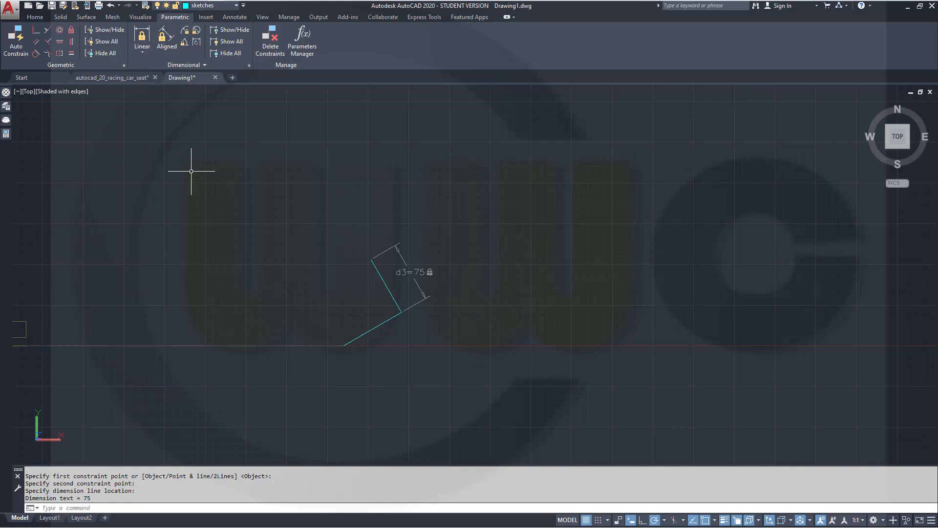
key(Escape)
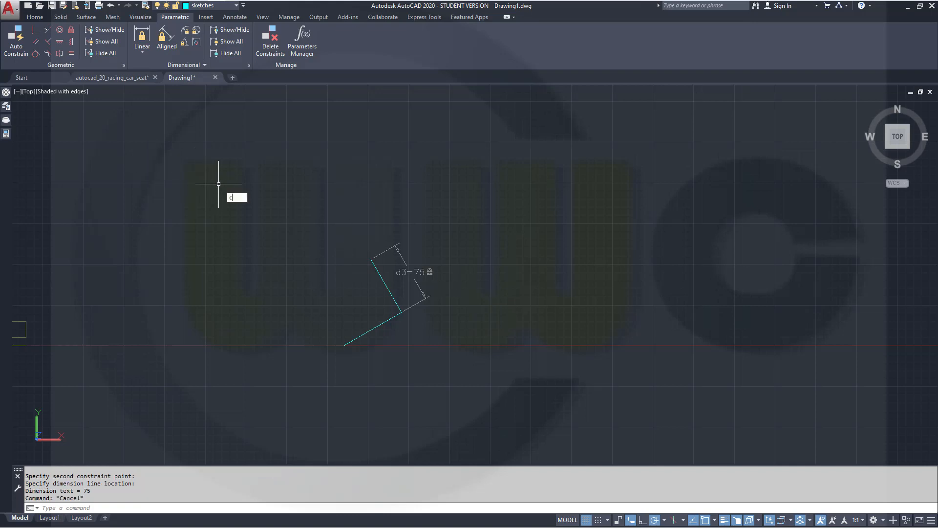
Step: Draw a circle with radius 320 centred below the horizontal baseline
key(Return)
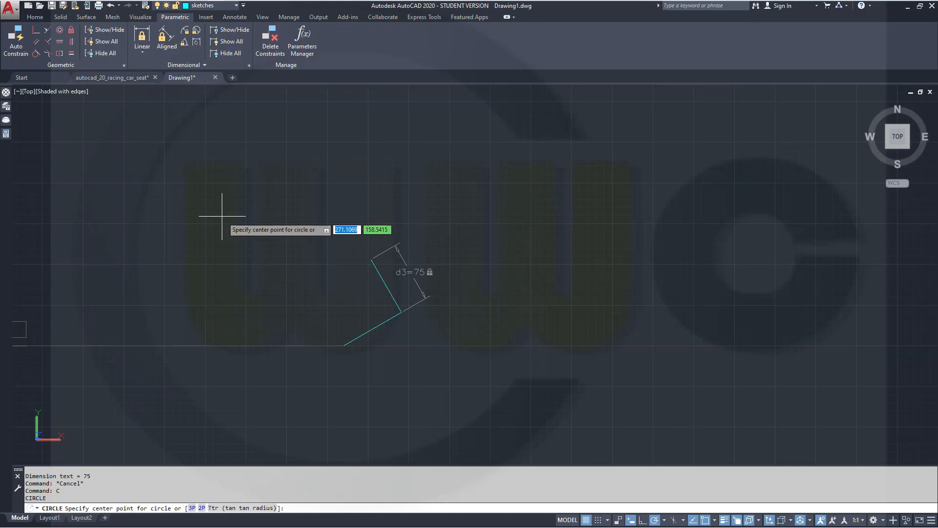
middle_drag(203, 411, 470, 341)
click(395, 369)
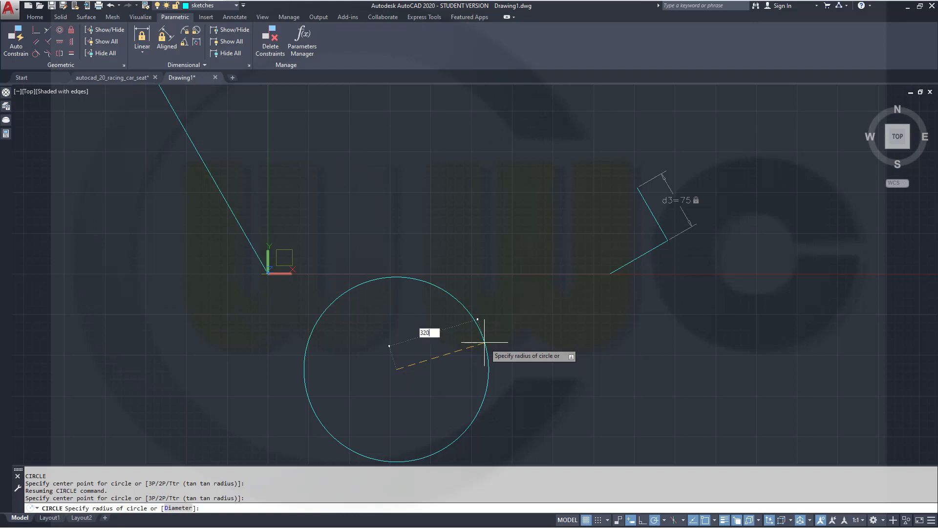
key(Return)
key(Escape)
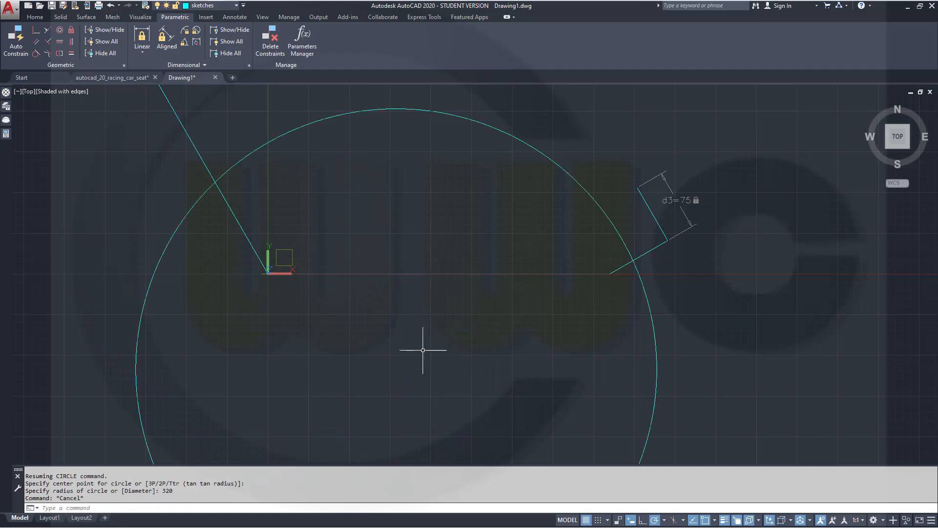
Step: Add a horizontal linear dimensional constraint of 290 between the baseline's end at the origin and the circle's centre
scroll(423, 346, down, 5)
scroll(418, 356, up, 3)
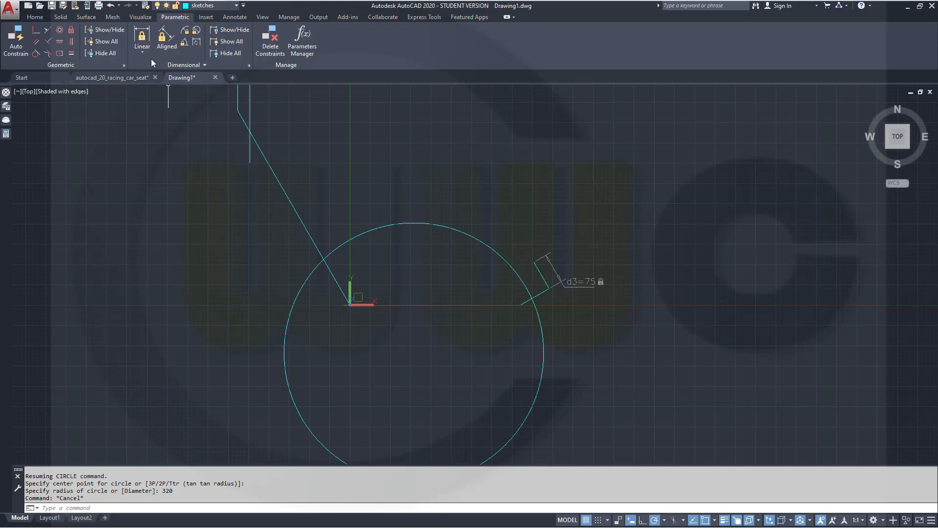
click(142, 37)
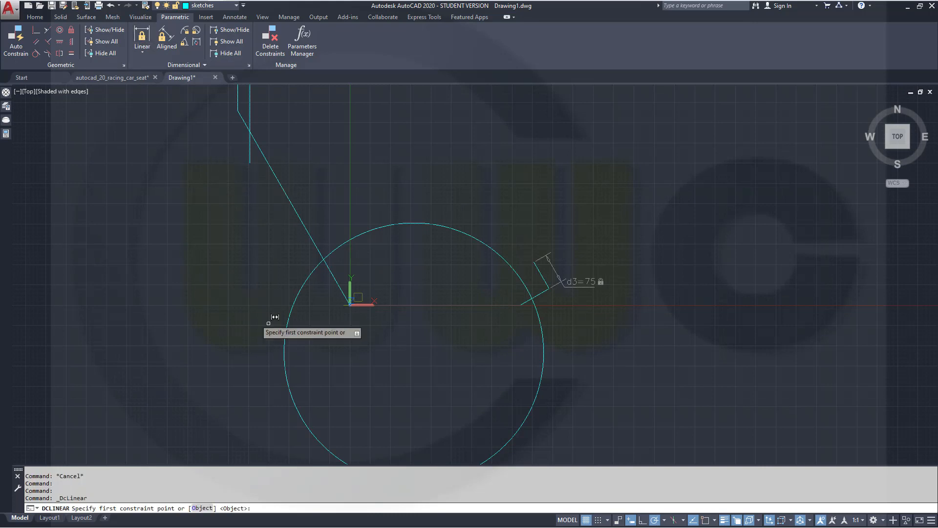
click(384, 304)
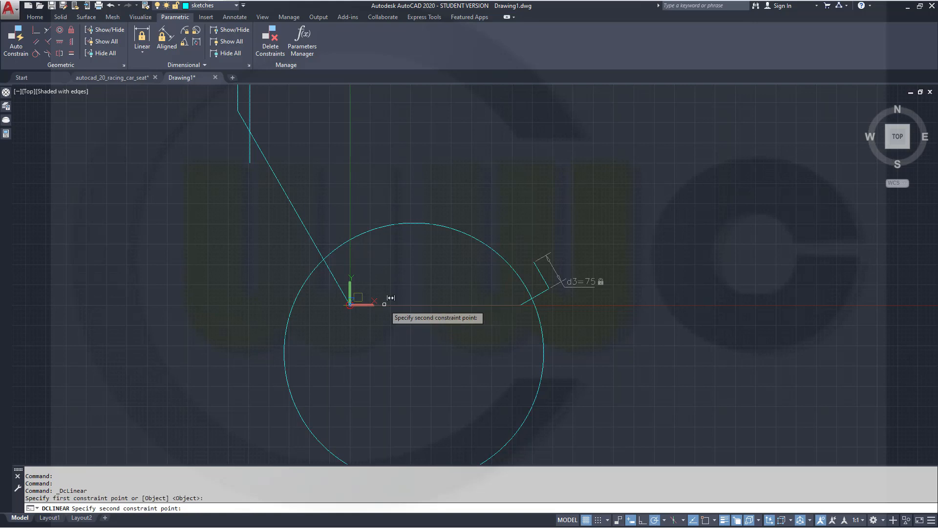
click(550, 361)
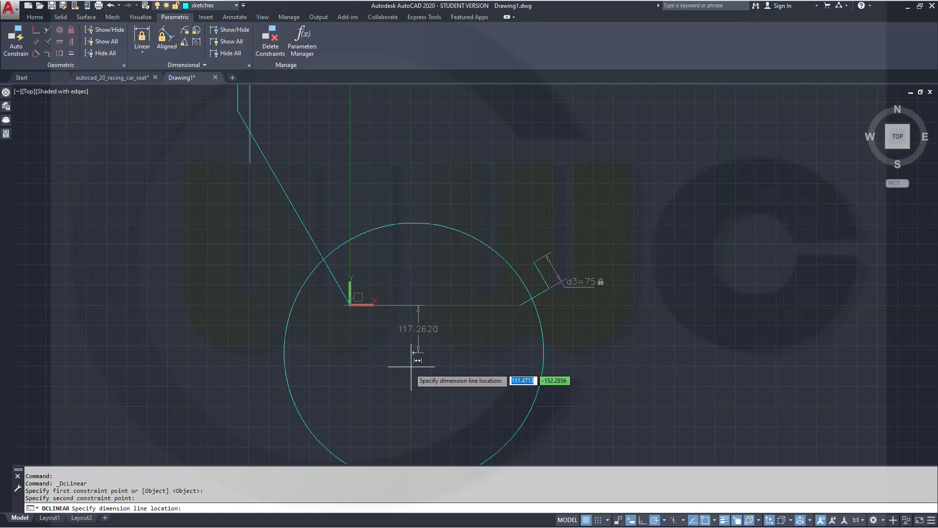
click(391, 387)
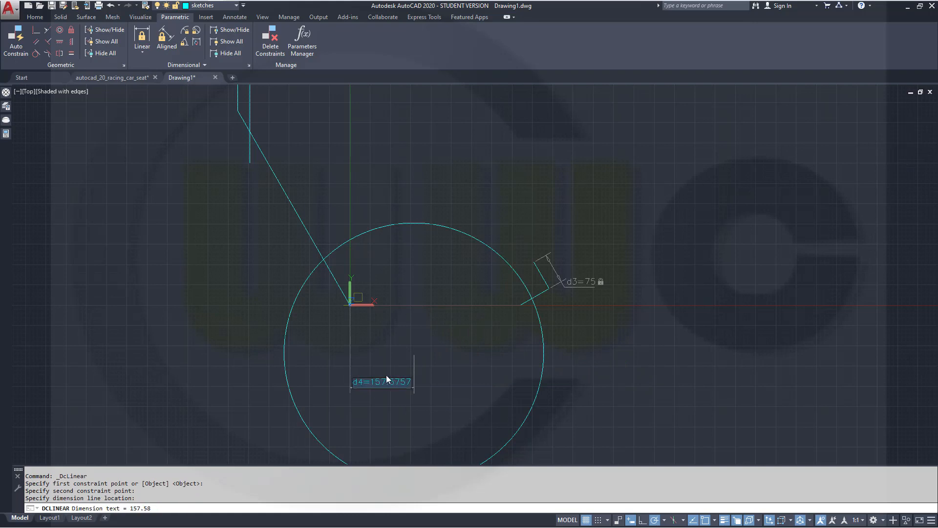
text(290)
key(Return)
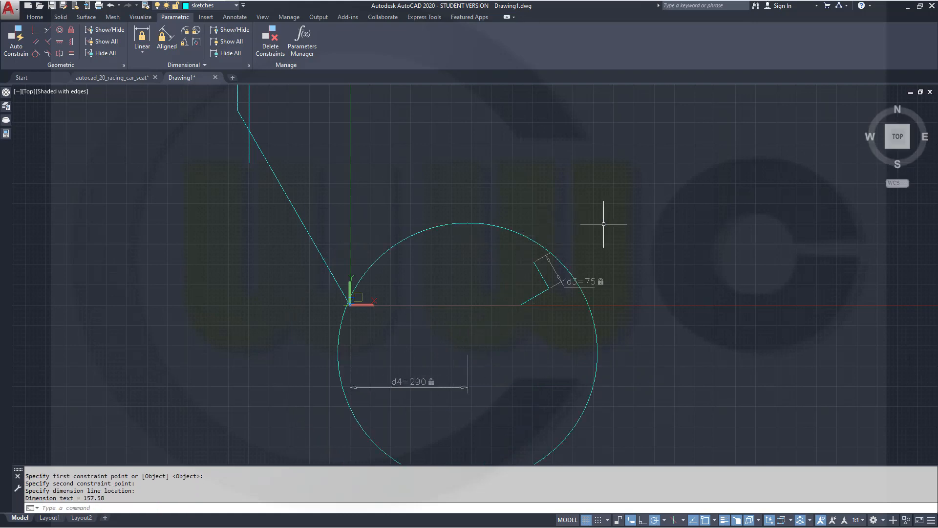
Step: Add a radius dimensional constraint of 320 to the large circle
scroll(603, 224, up, 2)
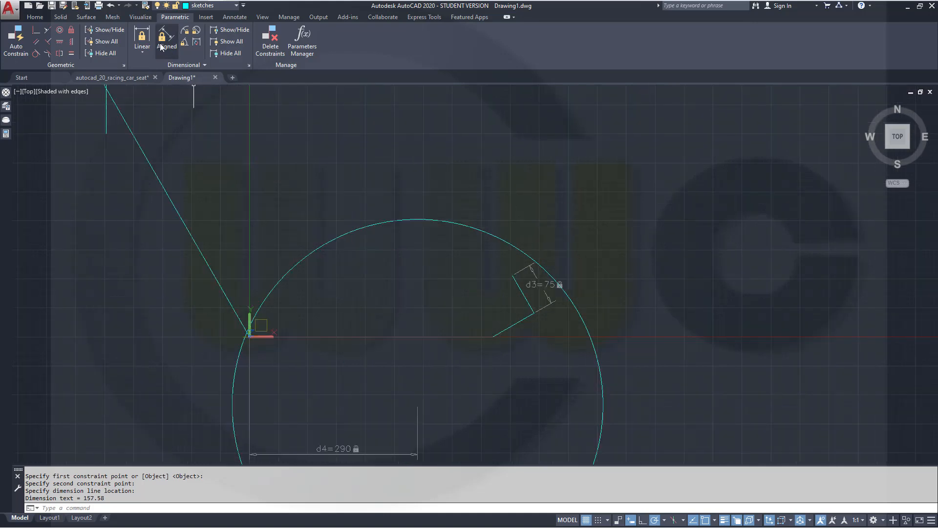
click(185, 33)
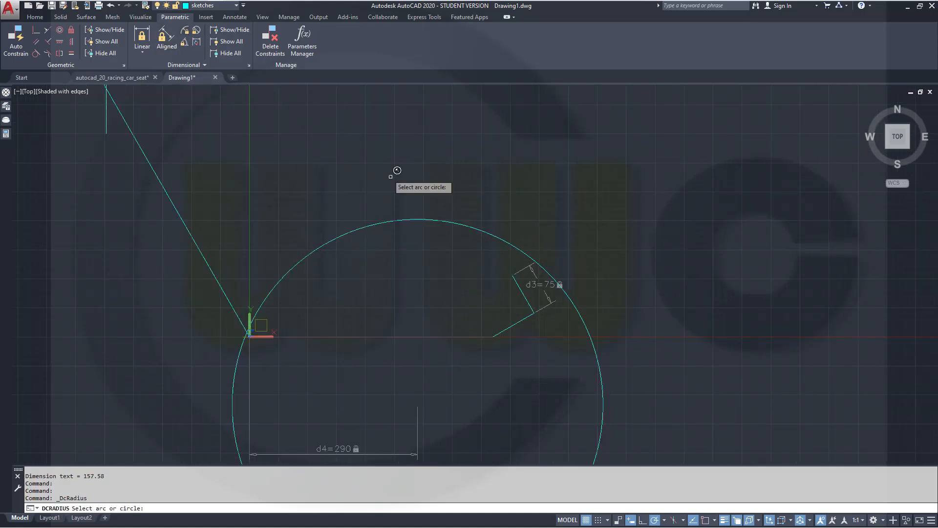
click(419, 216)
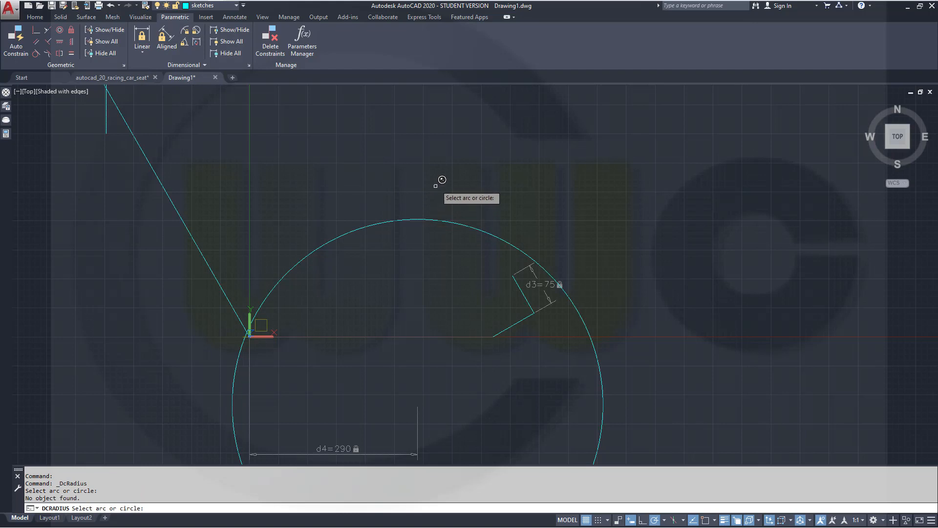
click(422, 219)
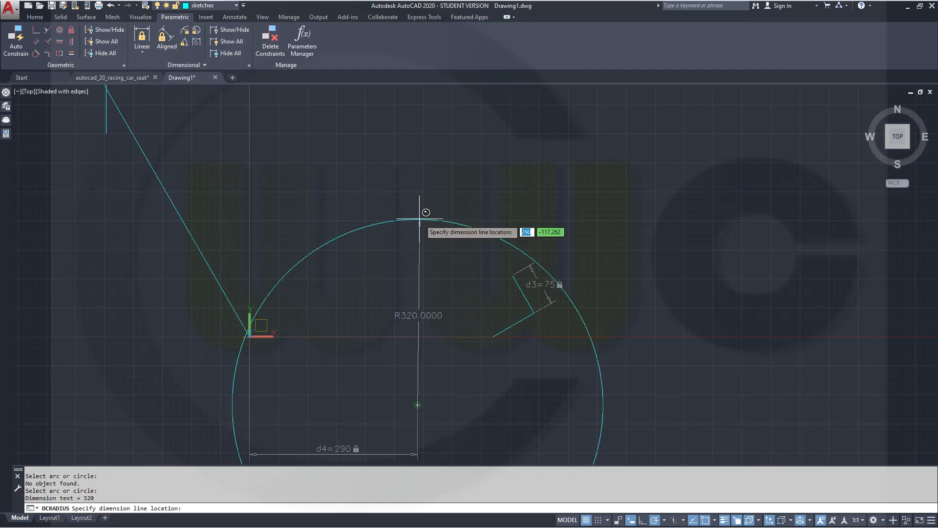
click(426, 315)
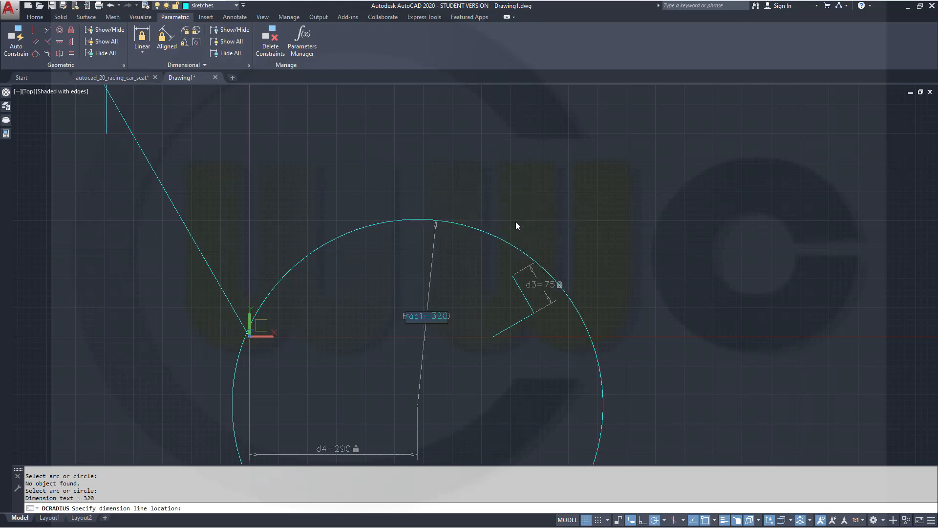
key(Return)
Step: Try to apply a Fix constraint to the corner where the short 75 line meets the lower inclined line
scroll(519, 303, up, 3)
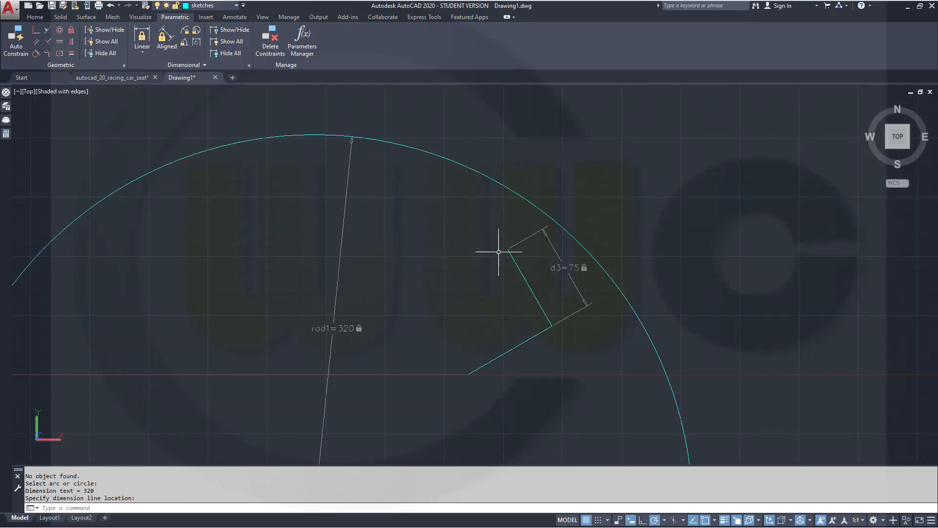
click(71, 32)
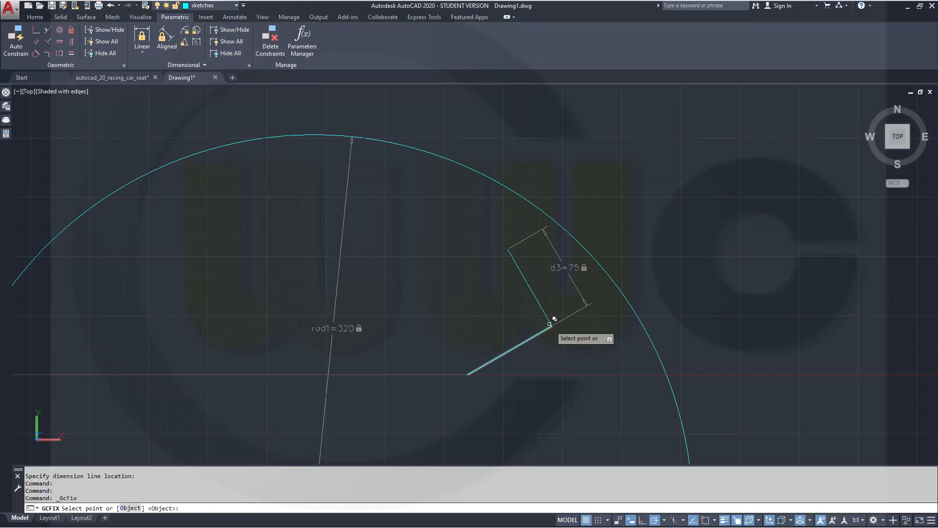
click(548, 321)
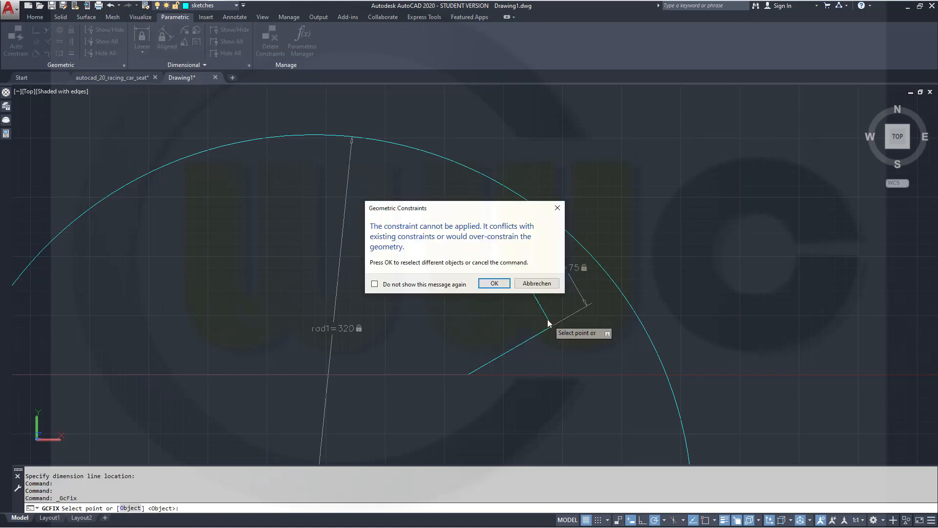
click(535, 284)
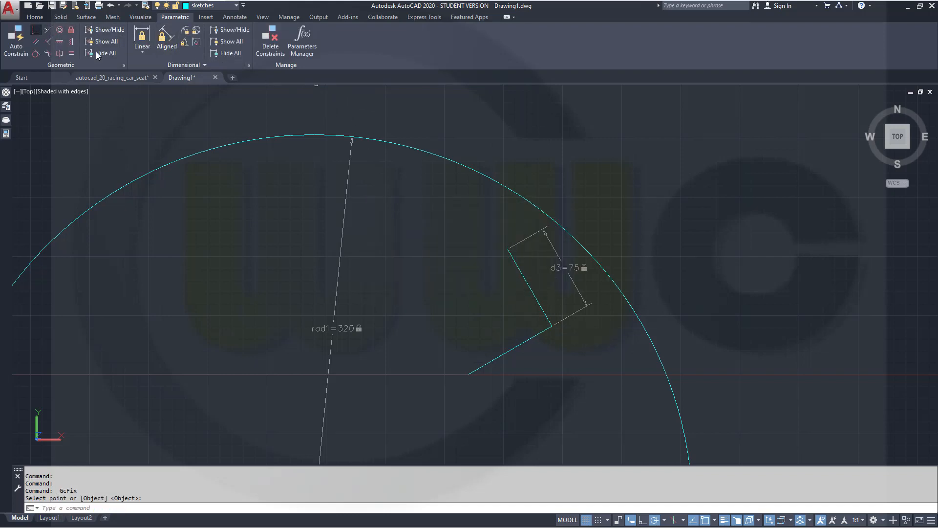
Step: Try to make the upper end of the short 75 line coincident with the circle, using the Nearest snap
click(510, 246)
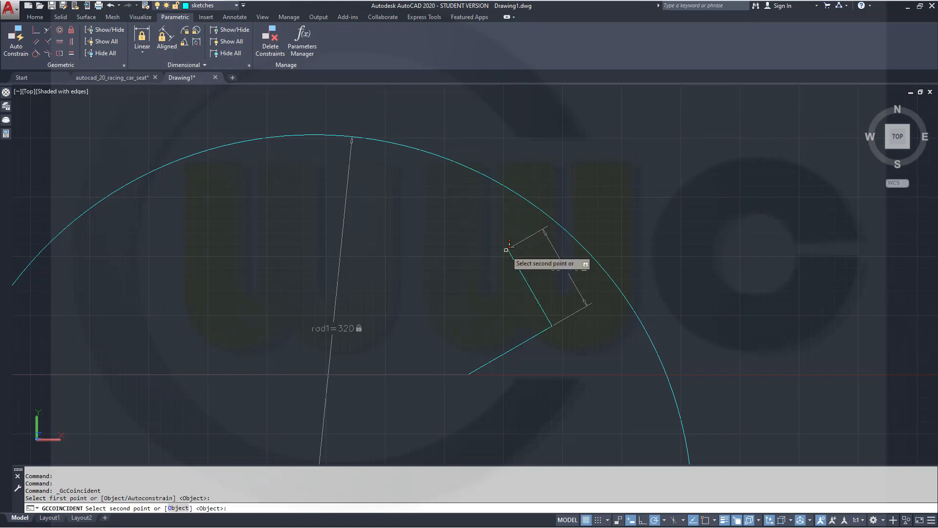
shift+right_click(496, 197)
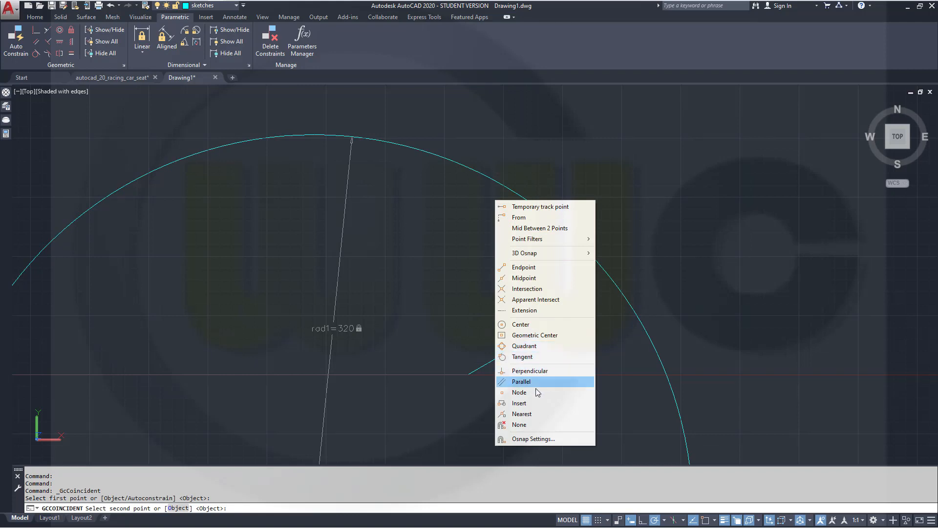
click(523, 414)
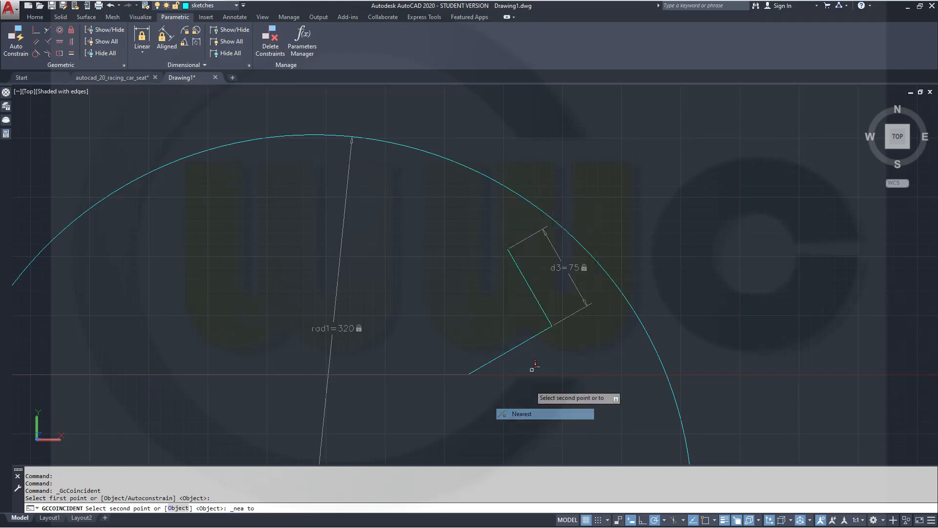
click(532, 195)
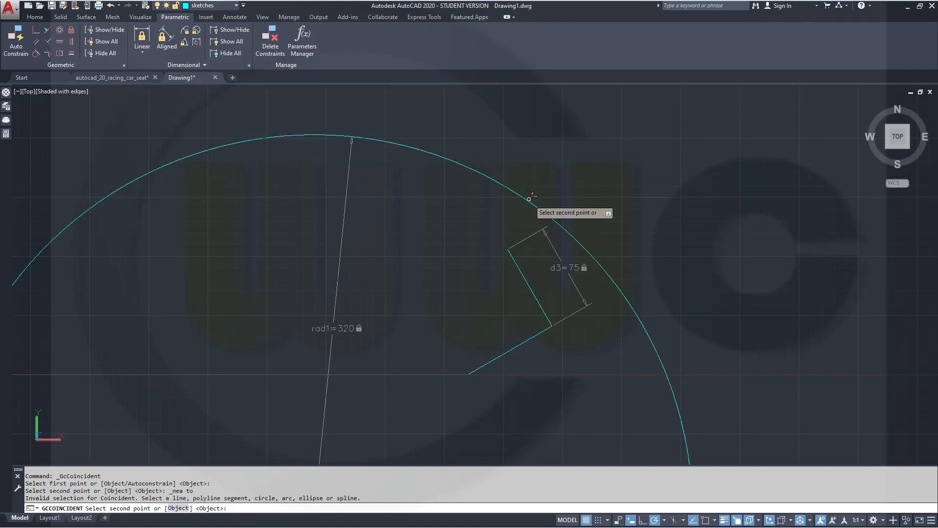
key(Escape)
scroll(461, 302, up, 3)
scroll(461, 302, down, 5)
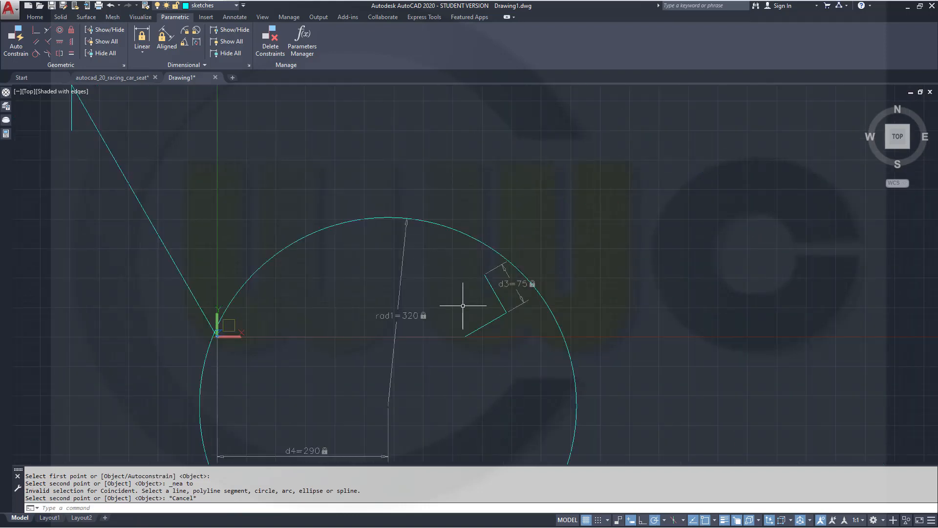
middle_drag(464, 355, 513, 298)
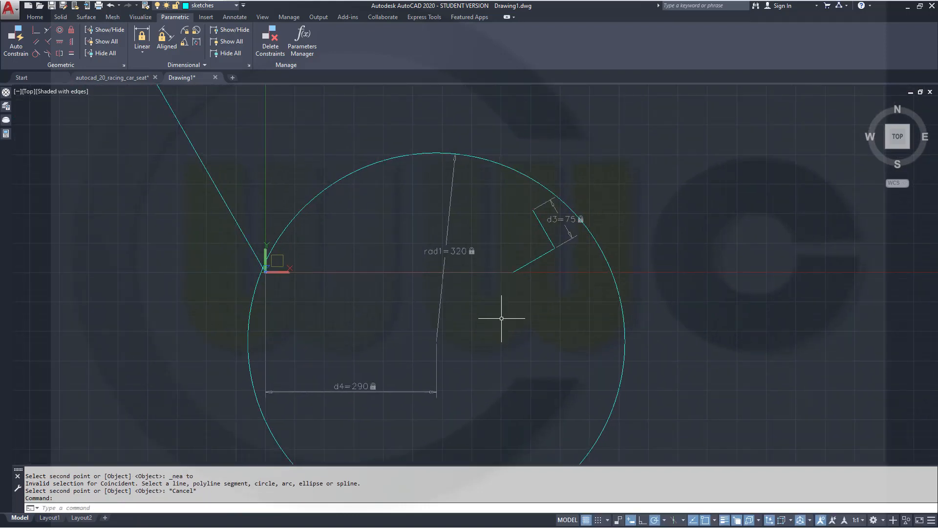
key(Escape)
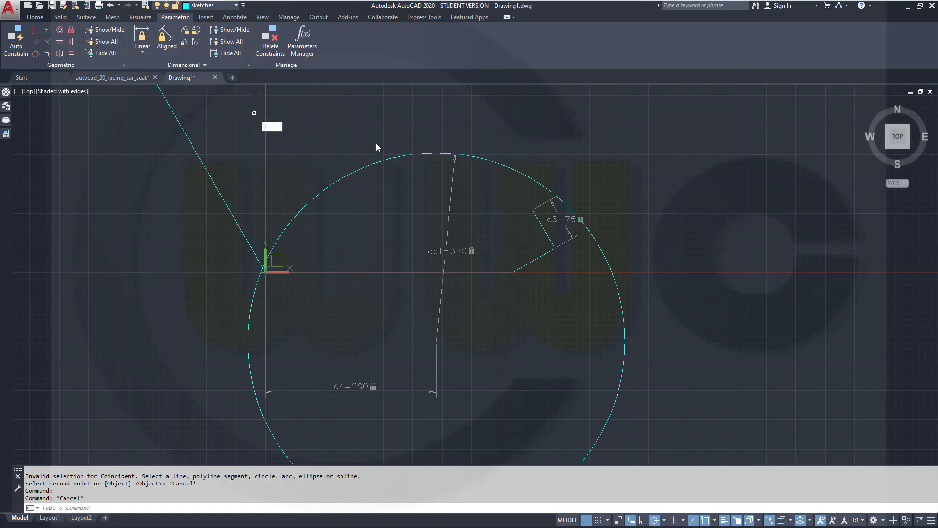
Step: Draw a vertical helper line about 52 long from the upper end of the short 75 line up to the circle
text(L)
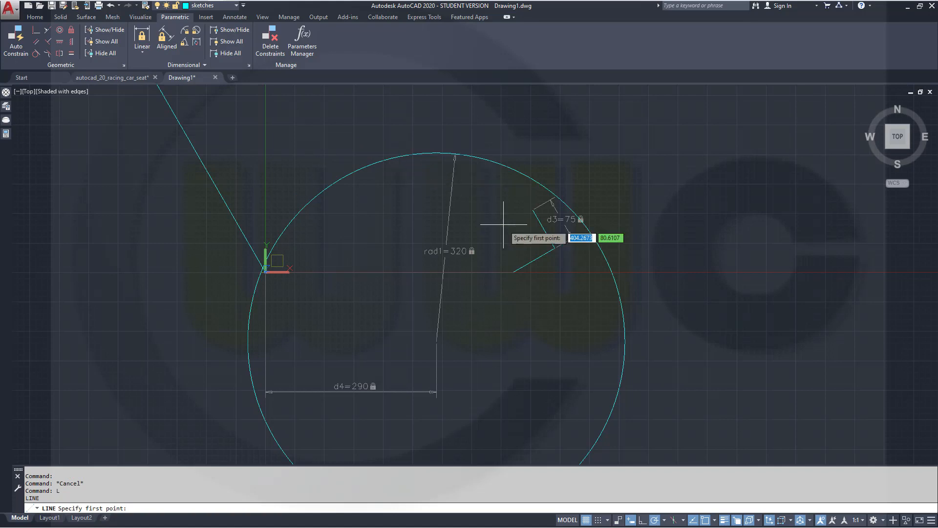
scroll(504, 223, up, 3)
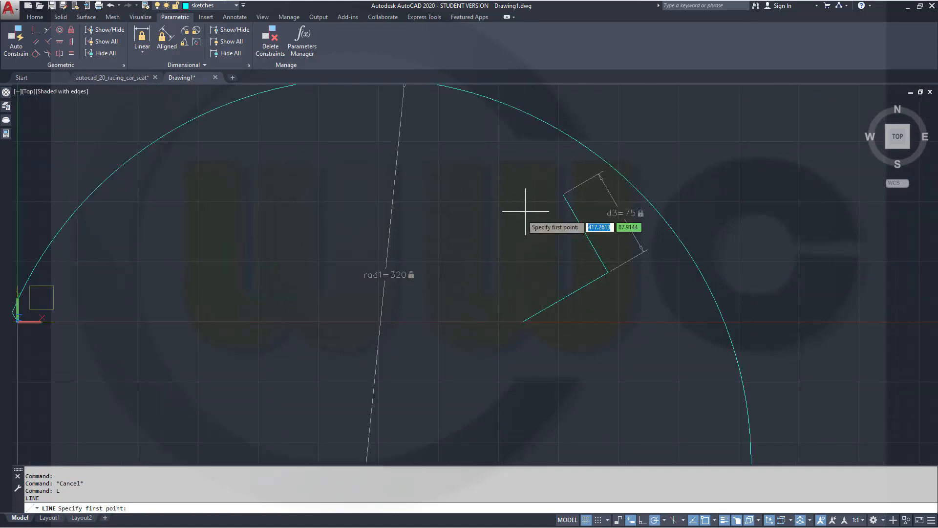
click(563, 195)
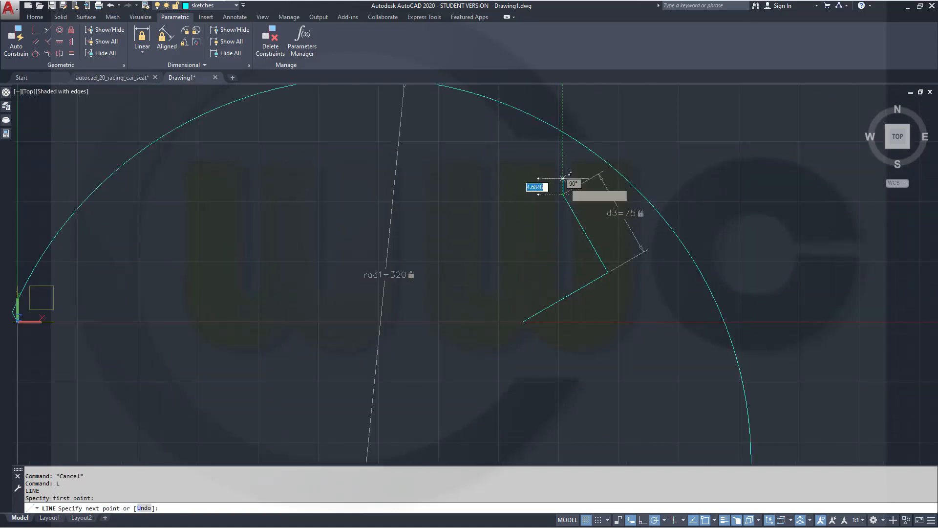
click(563, 131)
key(Escape)
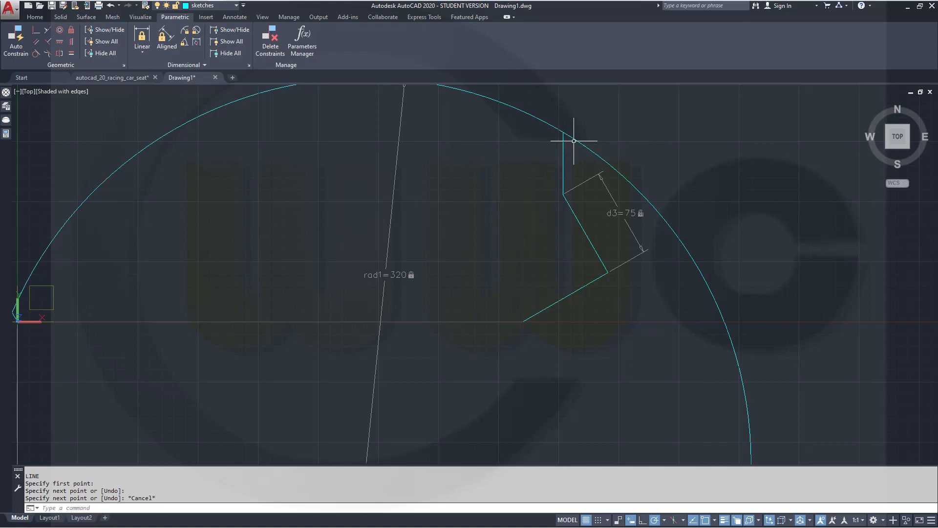
key(Escape)
scroll(548, 202, up, 2)
scroll(548, 201, down, 3)
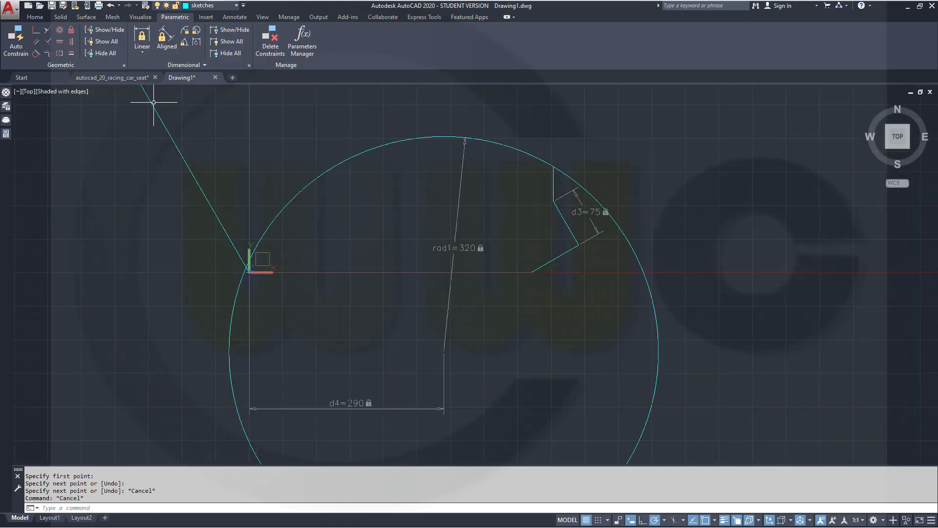
Step: Move the circle straight down from the helper line's top end to its lower end, at the short 75 line's upper endpoint
click(41, 17)
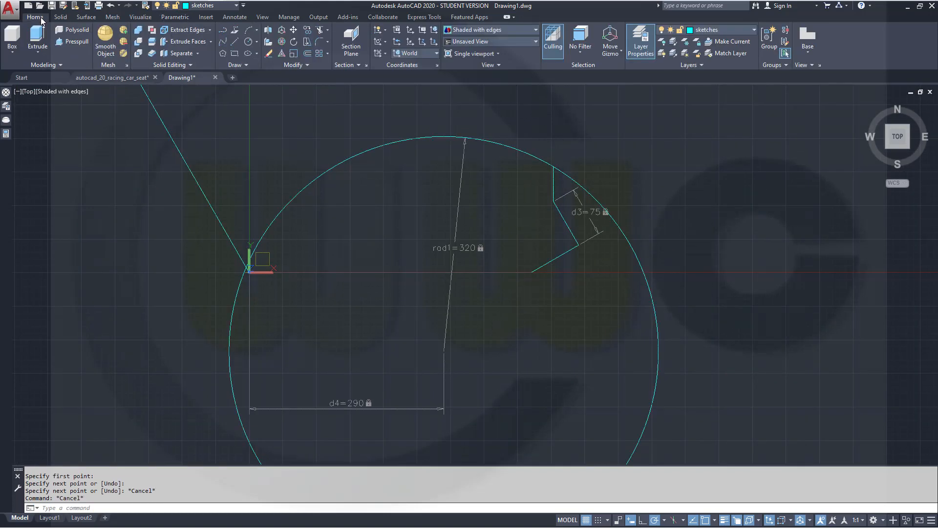
click(293, 30)
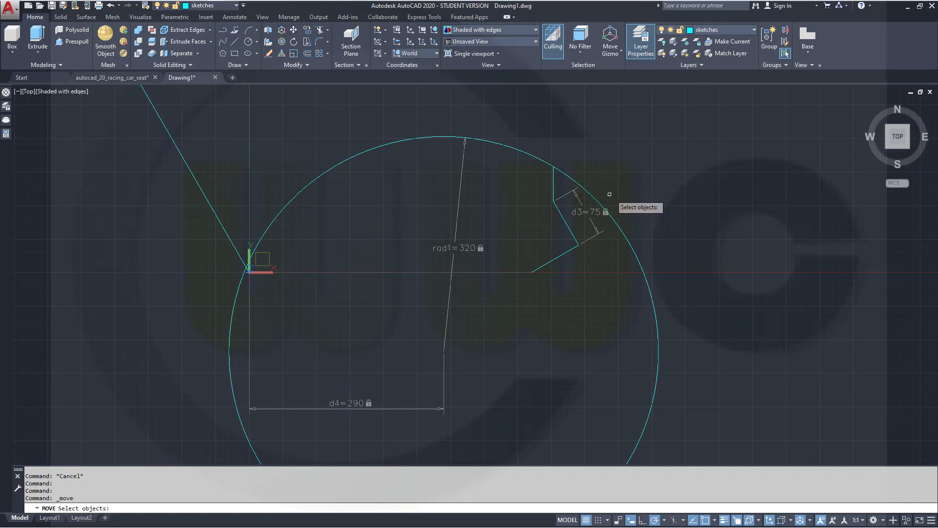
click(542, 159)
key(Return)
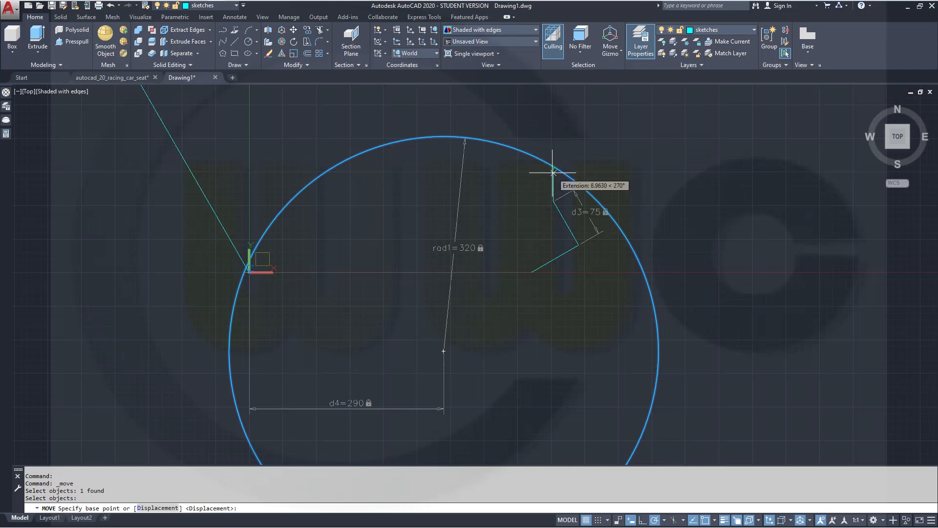
scroll(559, 192, up, 5)
scroll(558, 189, up, 2)
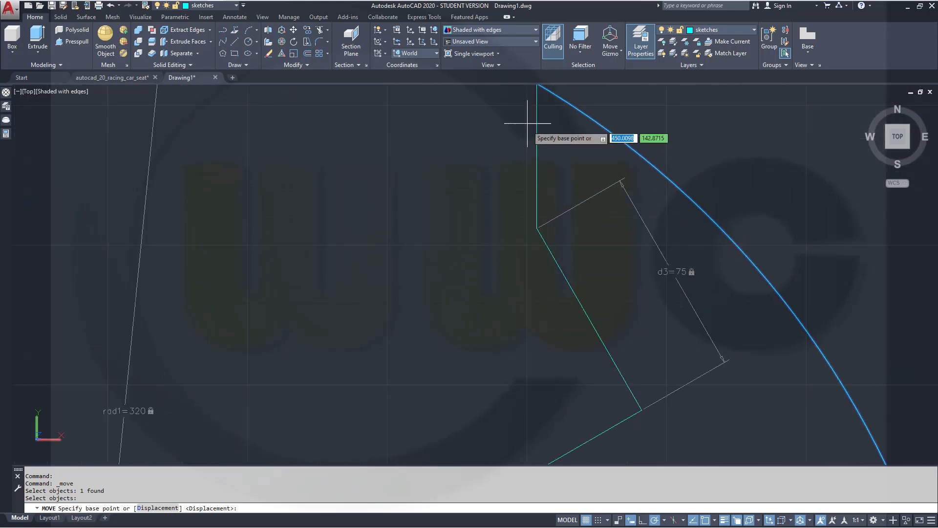
click(536, 96)
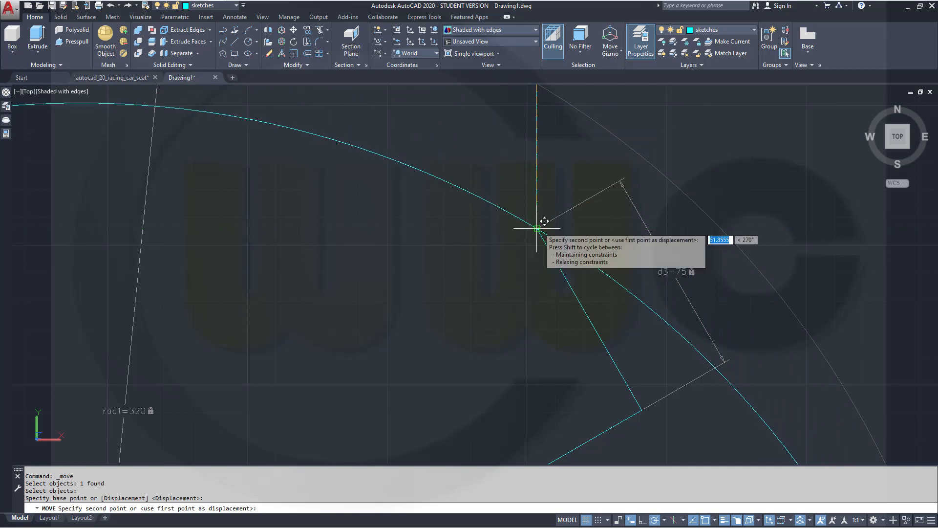
key(Escape)
scroll(535, 247, down, 5)
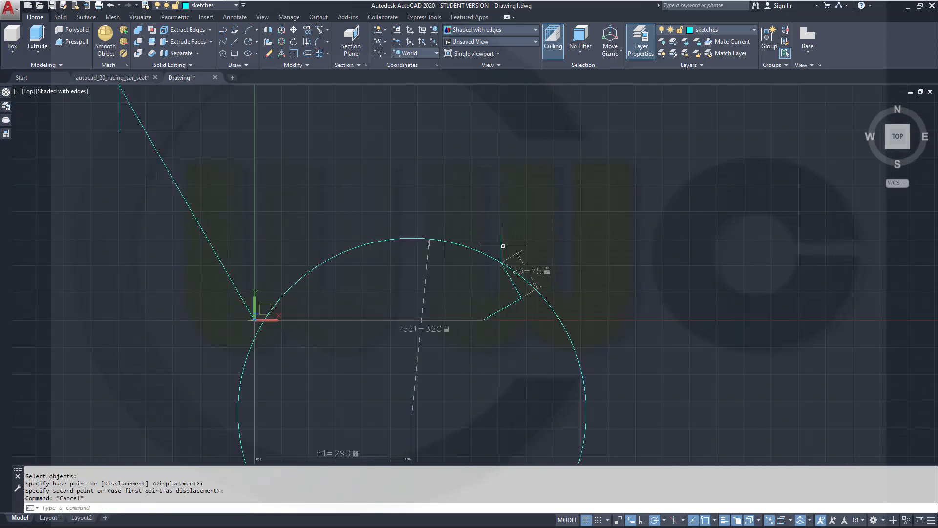
Step: Delete the vertical helper line above the short 75 line
click(503, 246)
click(497, 232)
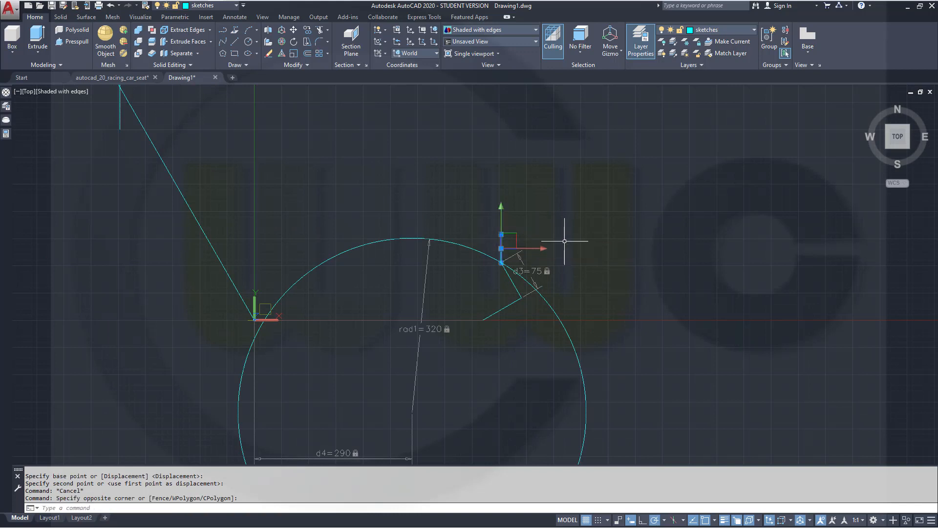
key(Delete)
middle_drag(465, 300, 628, 262)
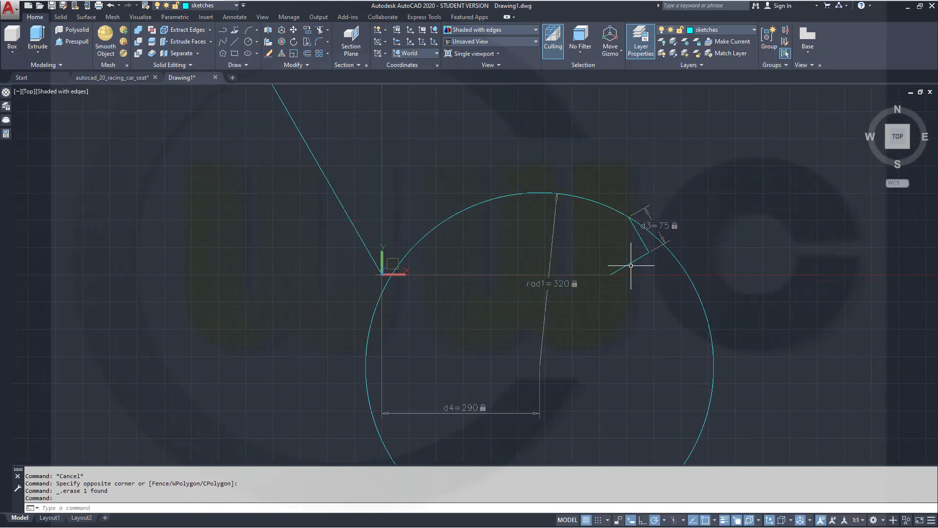
Step: Trim away the lower part of the radius 320 circle, using the circle, the short 75 line and the horizontal base line as cutting edges
scroll(603, 314, up, 2)
middle_drag(514, 309, 582, 303)
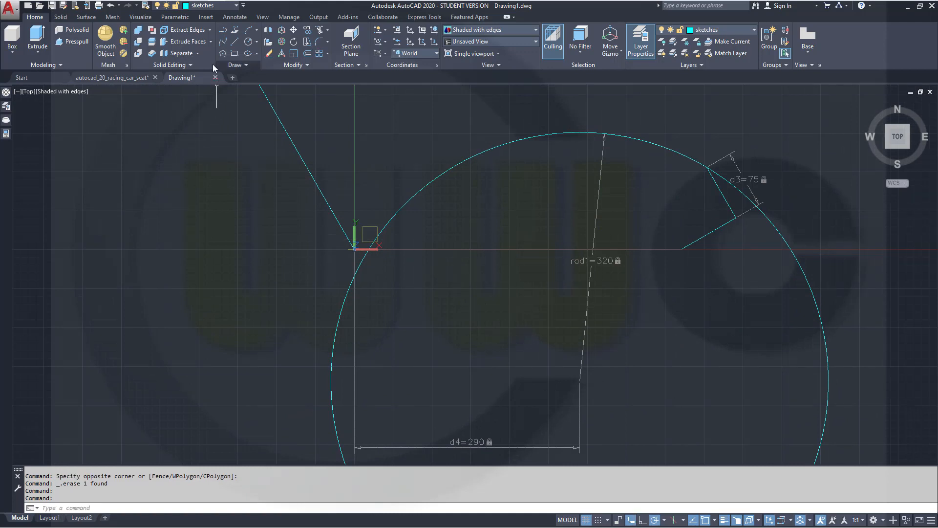
click(320, 31)
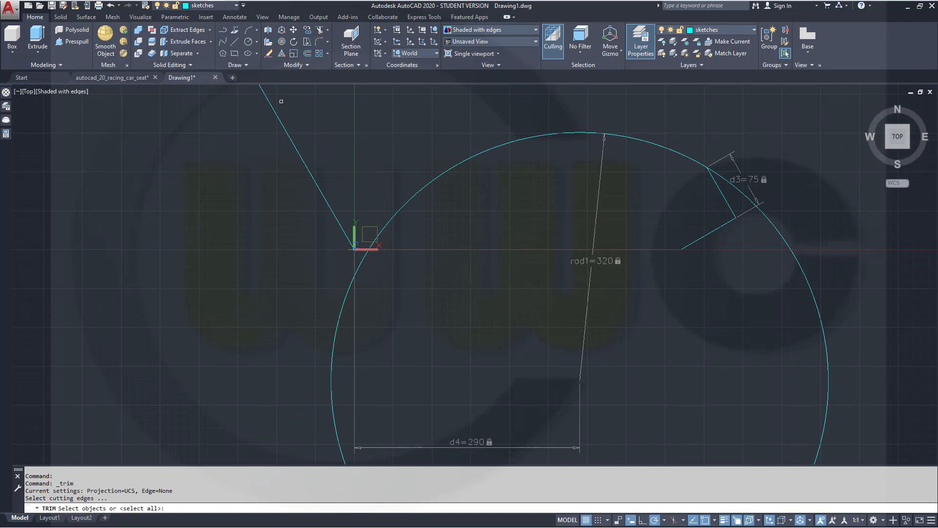
click(341, 315)
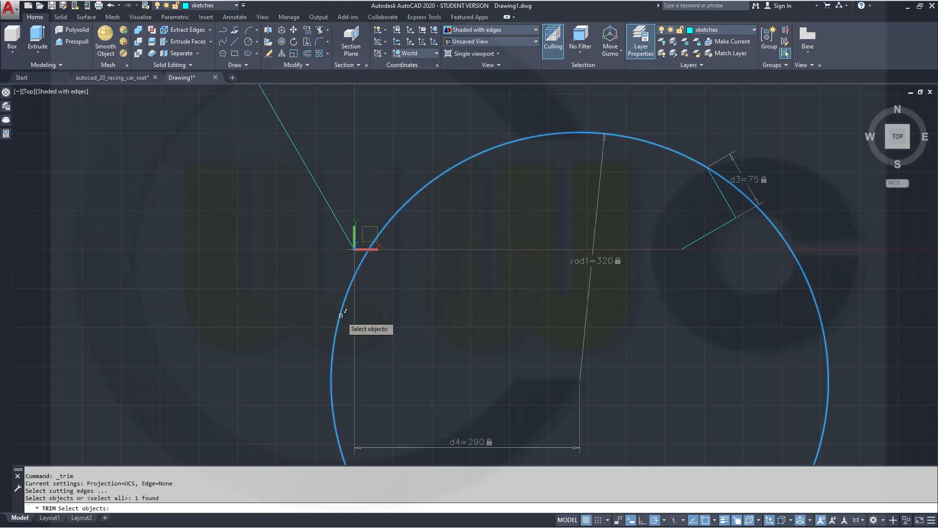
click(725, 198)
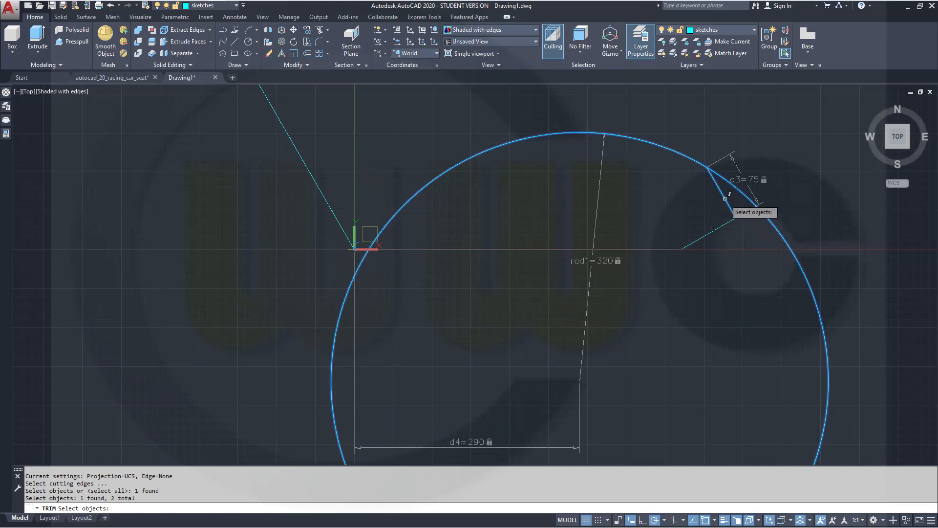
click(424, 249)
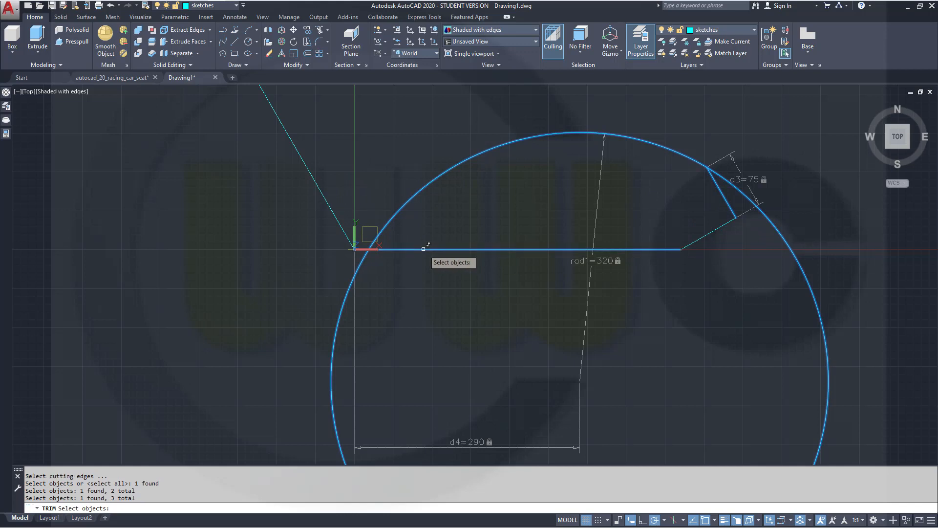
key(Return)
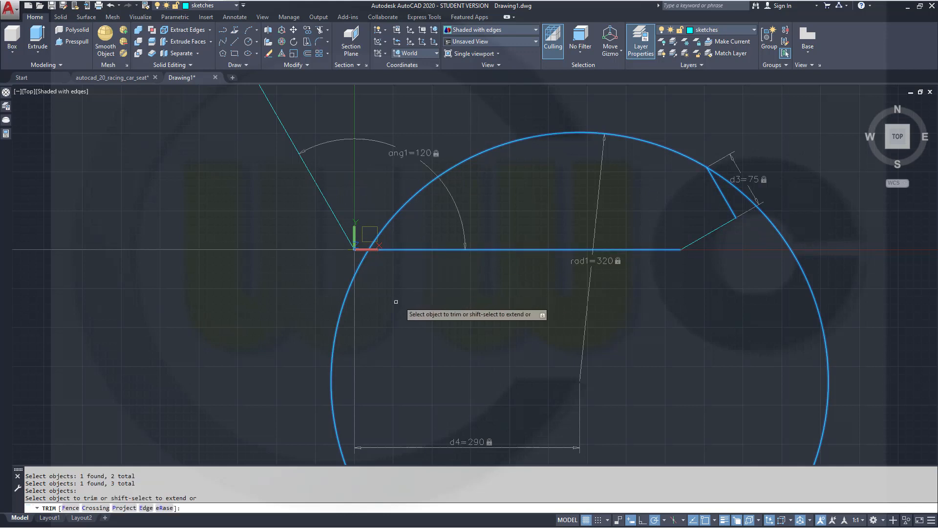
click(342, 308)
key(Escape)
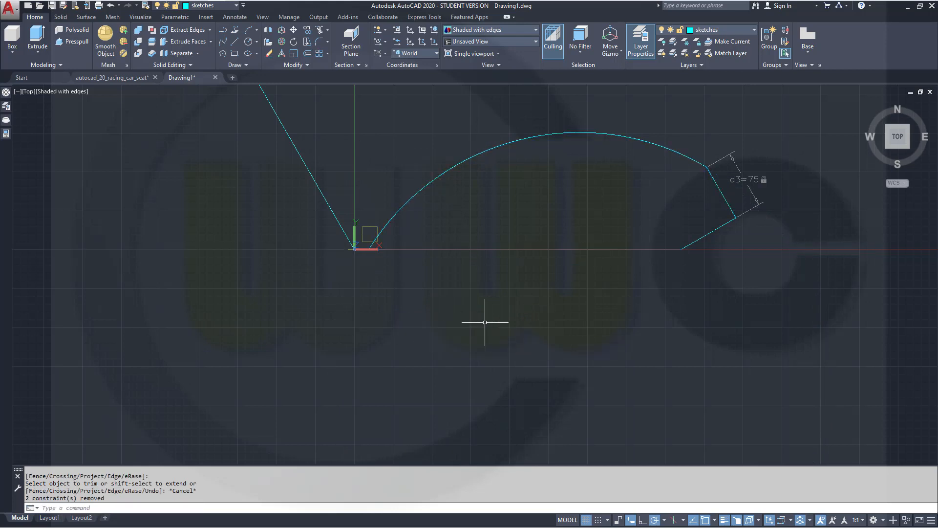
Step: Draw a circle centred at -255,190 with radius 270 beside the slanted backrest line
mouse_move(448, 316)
middle_down()
mouse_move(593, 419)
mouse_move(615, 490)
middle_up()
scroll(505, 279, up, 1)
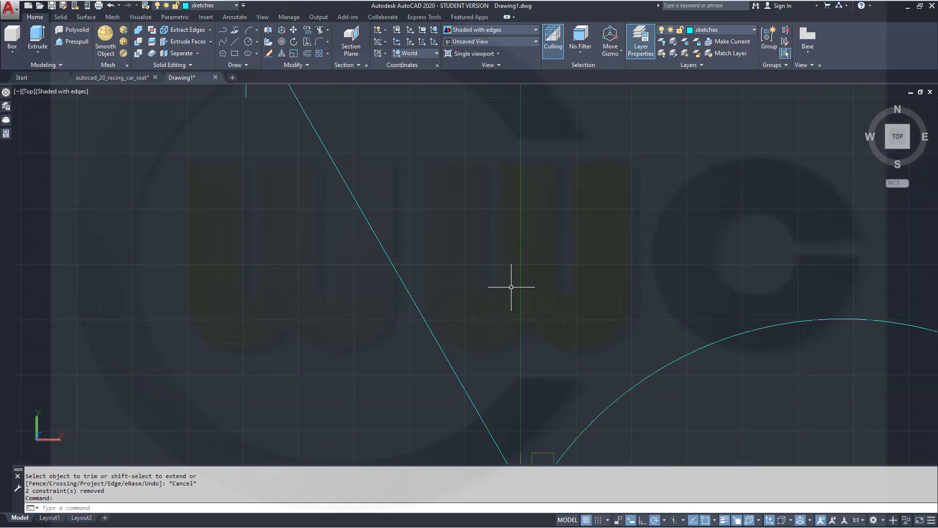
scroll(518, 296, down, 2)
scroll(543, 265, up, 1)
middle_drag(544, 264, 589, 329)
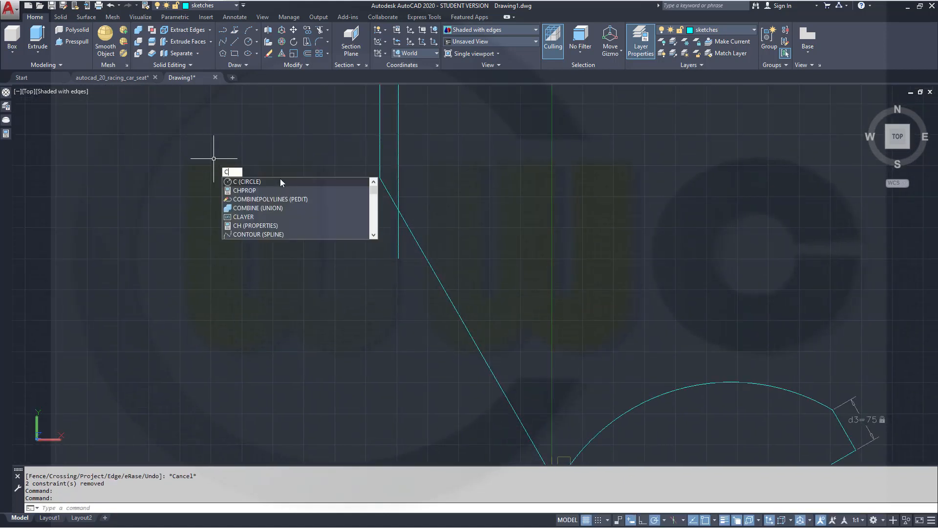
key(Return)
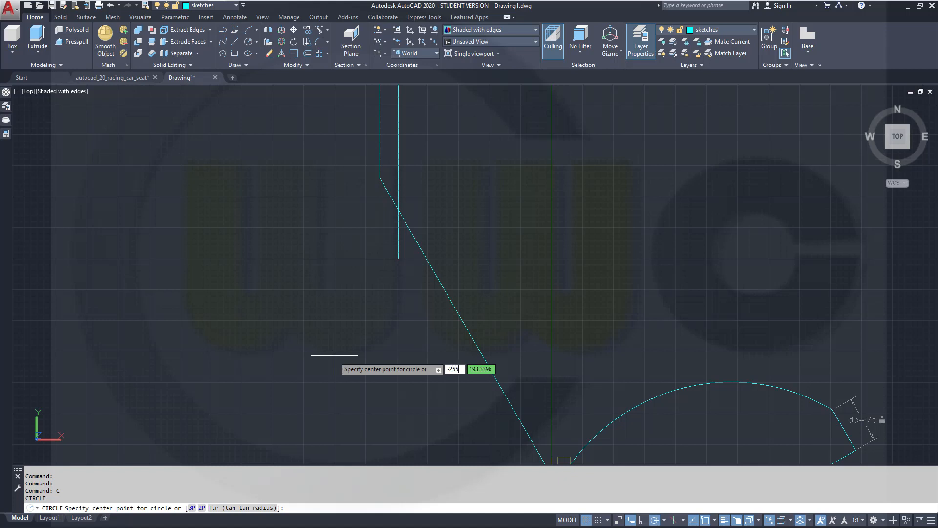
key(Tab)
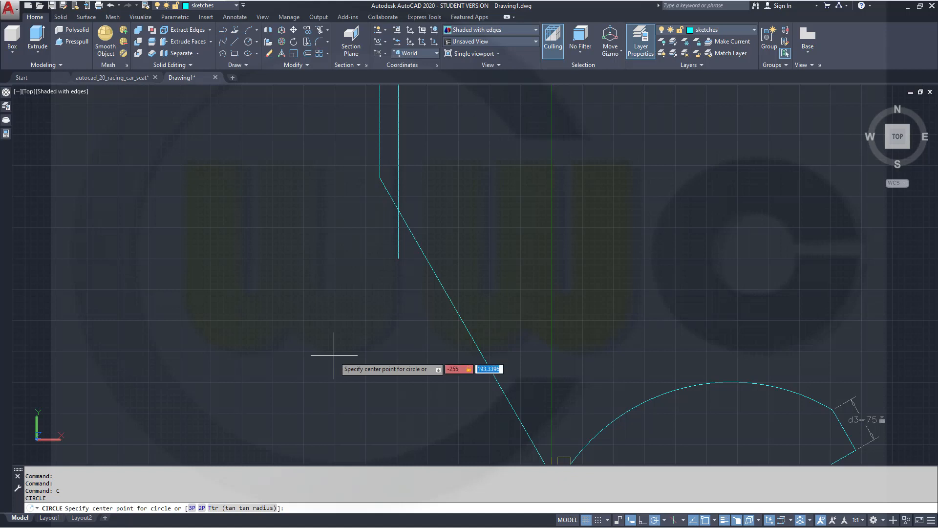
key(Return)
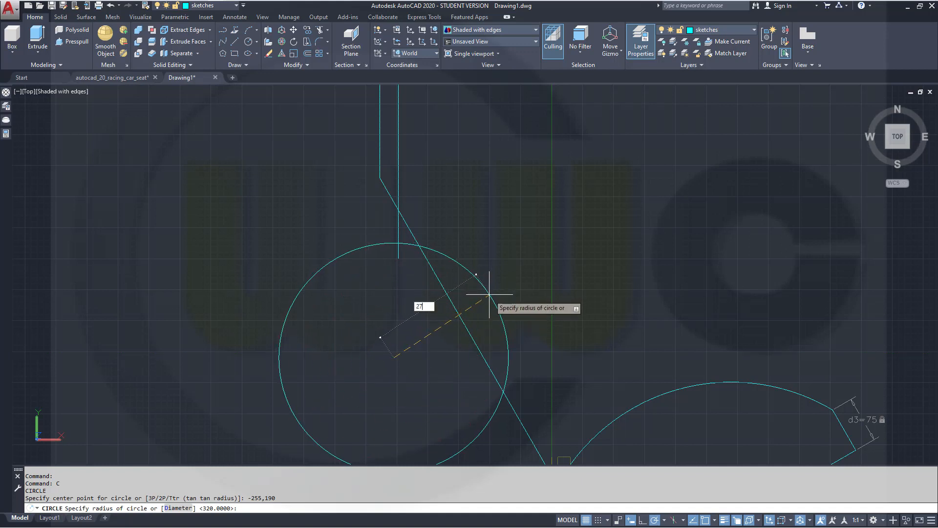
key(Return)
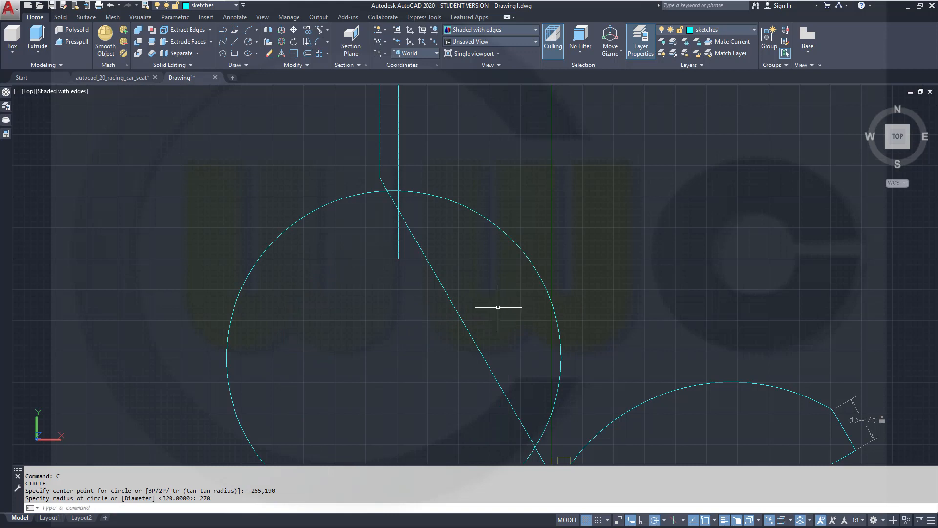
Step: With the new circle, longer vertical line and slanted line as cutting edges, trim the line and circle pieces enclosed between them near the circle's top
scroll(508, 359, down, 3)
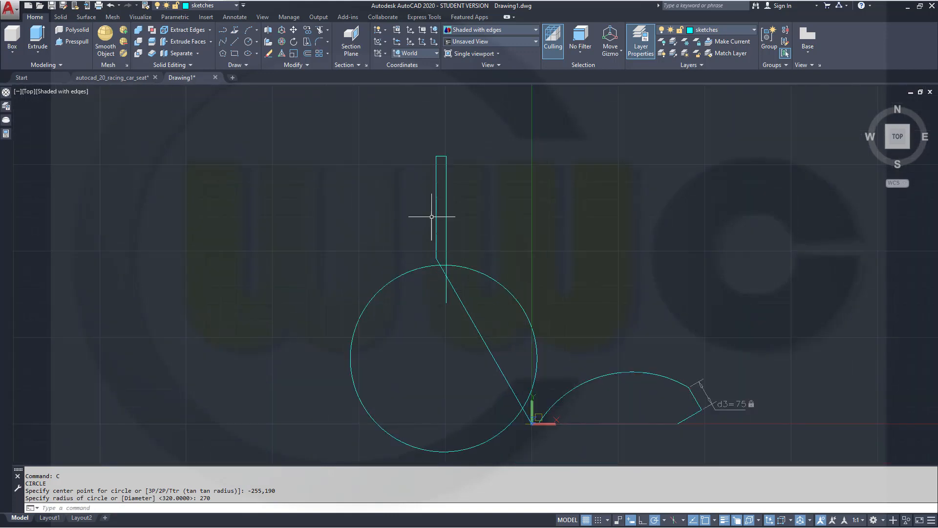
click(320, 31)
click(395, 277)
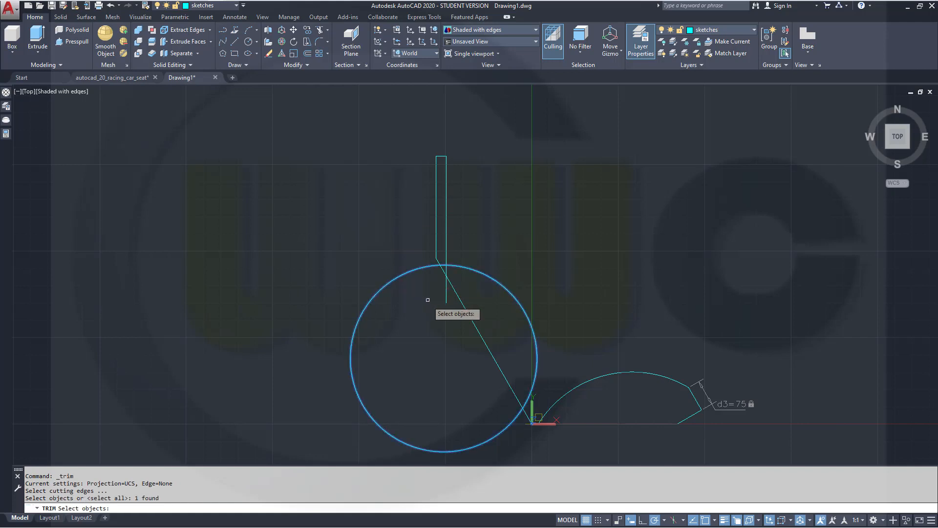
click(446, 293)
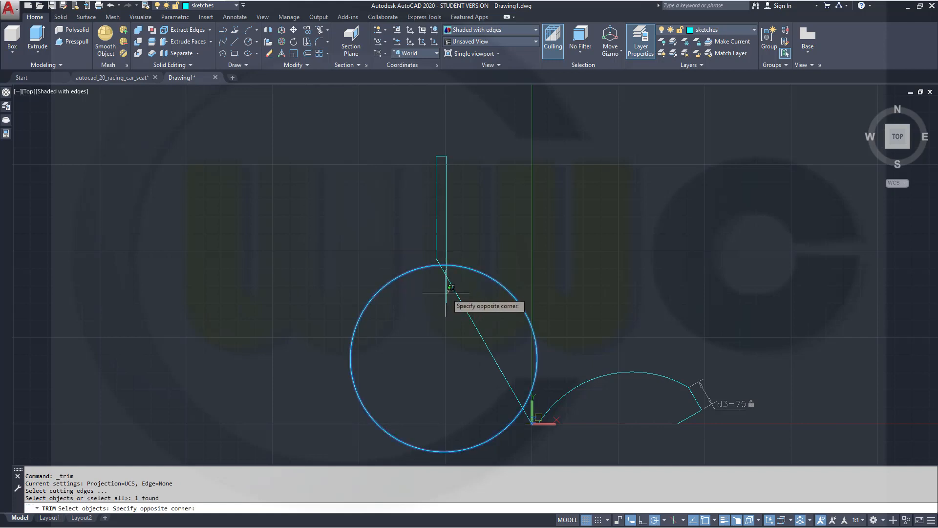
click(447, 293)
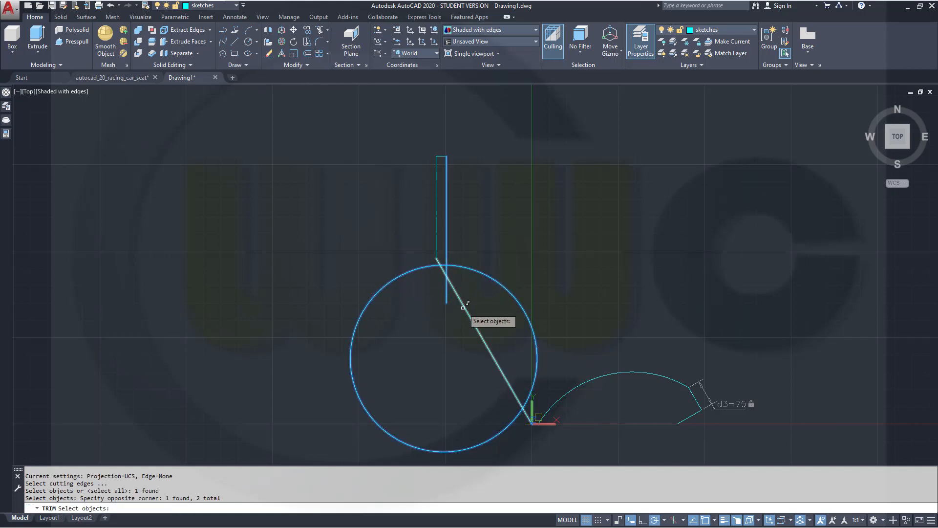
click(465, 302)
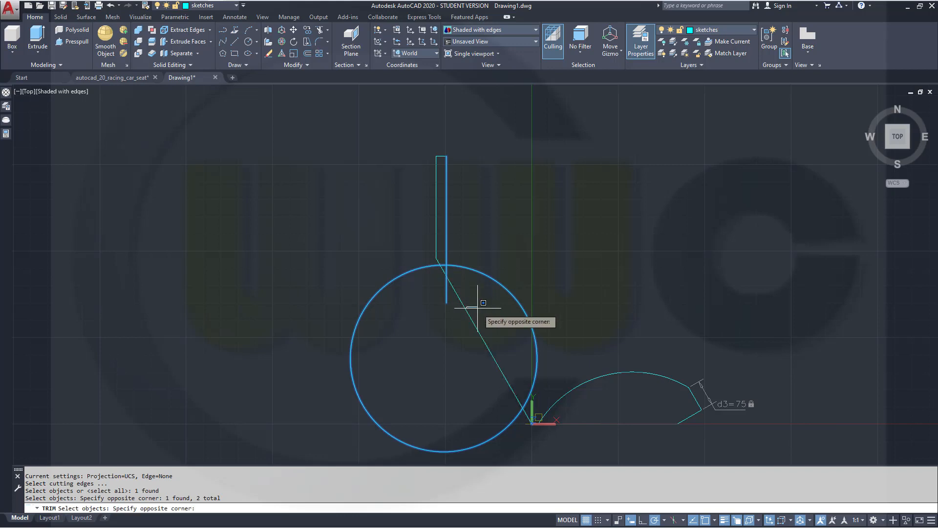
click(456, 315)
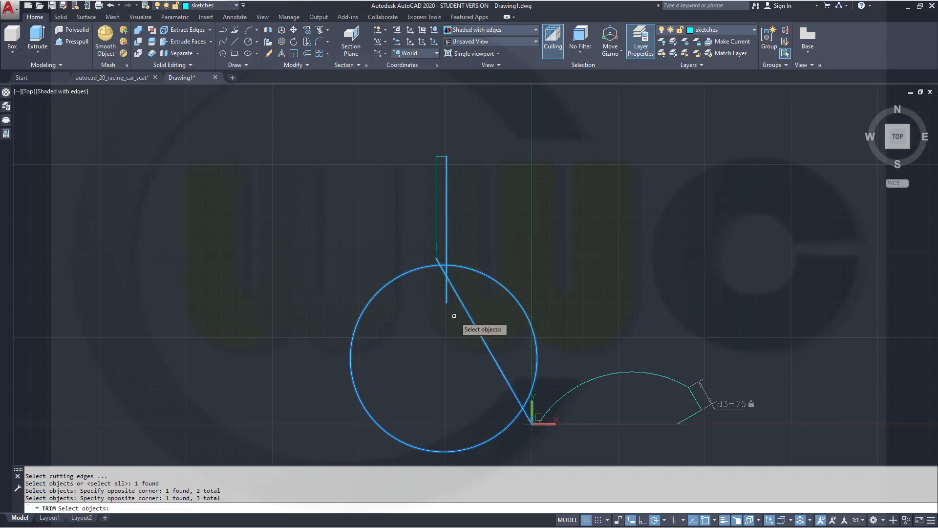
scroll(456, 311, up, 2)
key(Return)
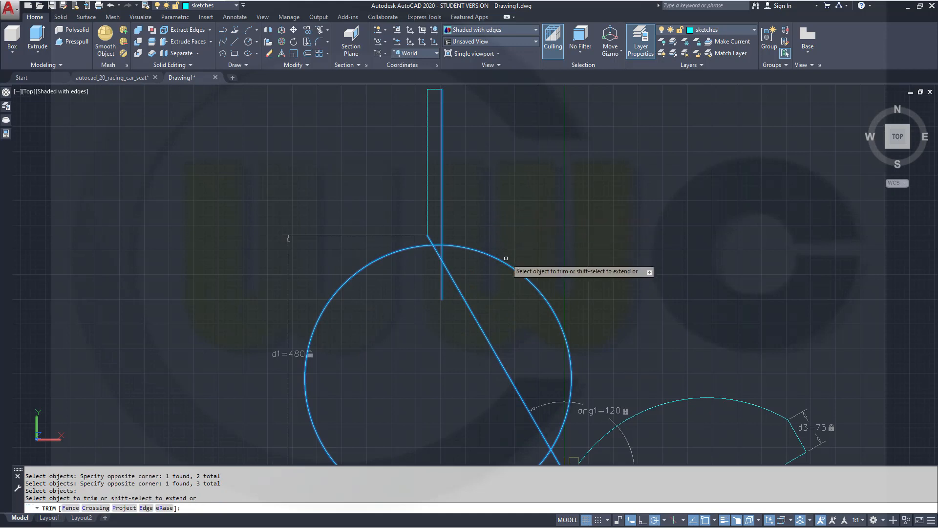
scroll(461, 266, up, 3)
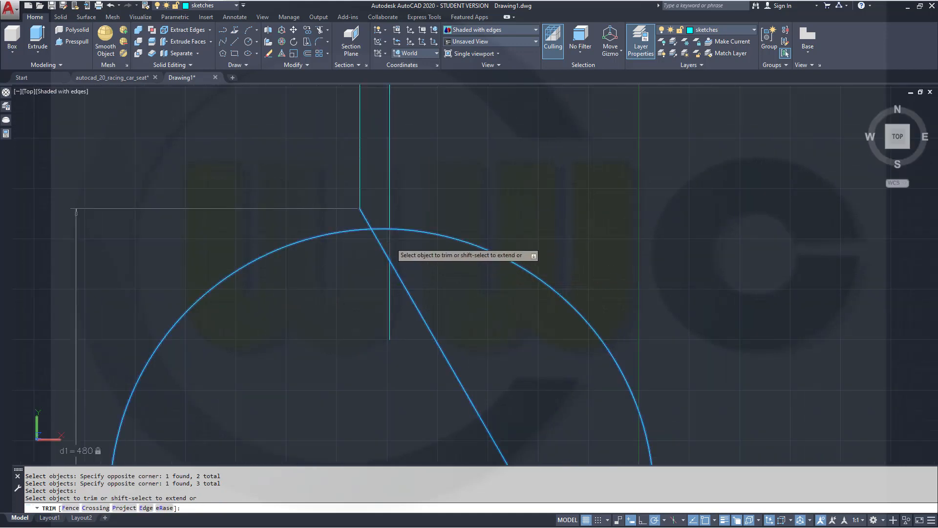
click(390, 246)
click(381, 230)
click(381, 231)
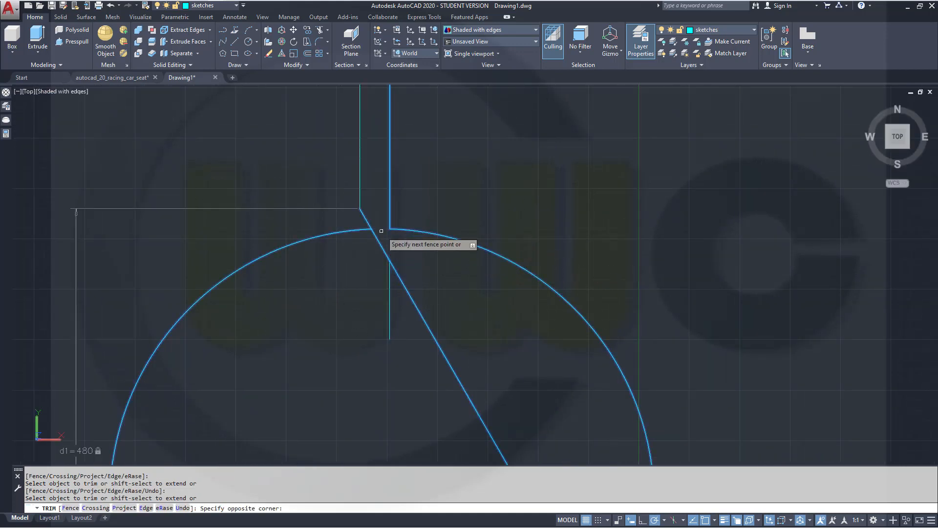
click(382, 231)
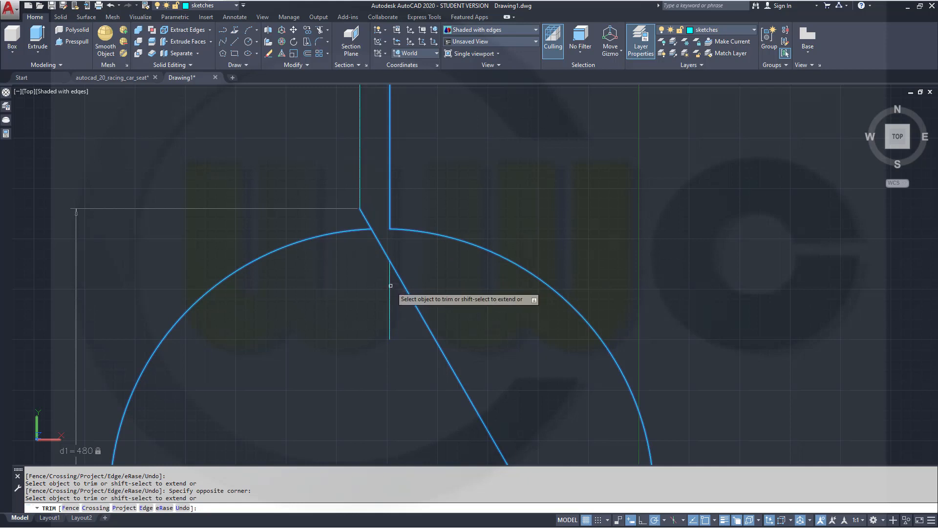
Step: Erase the leftover vertical segment below the slanted line using Trim's eRase option
right_click(369, 300)
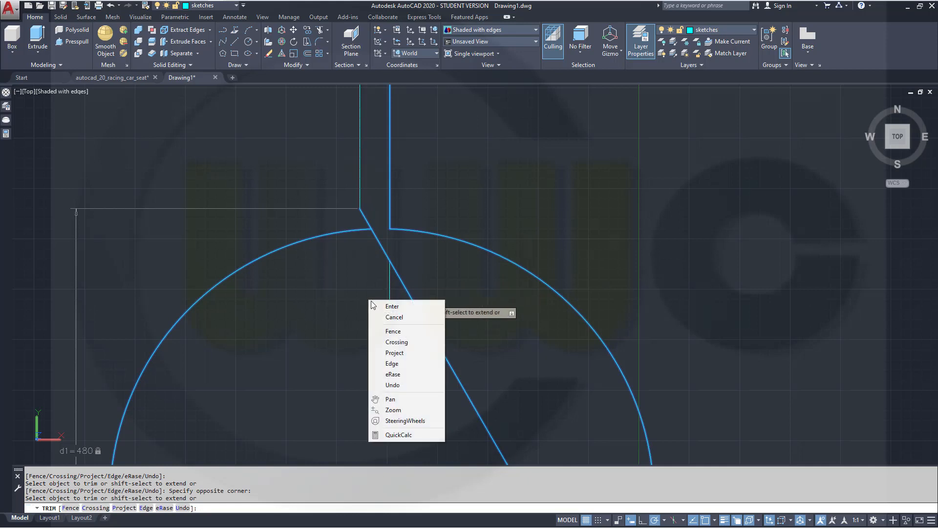
click(402, 374)
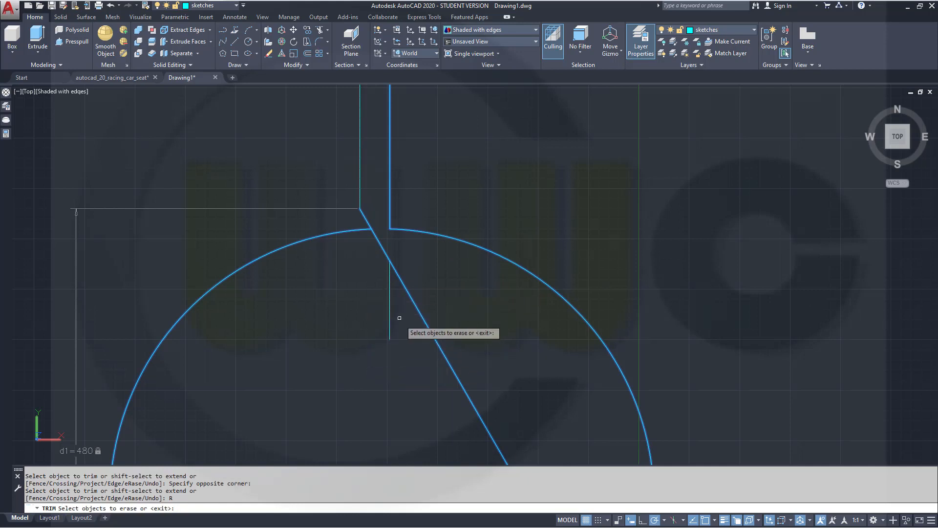
click(389, 312)
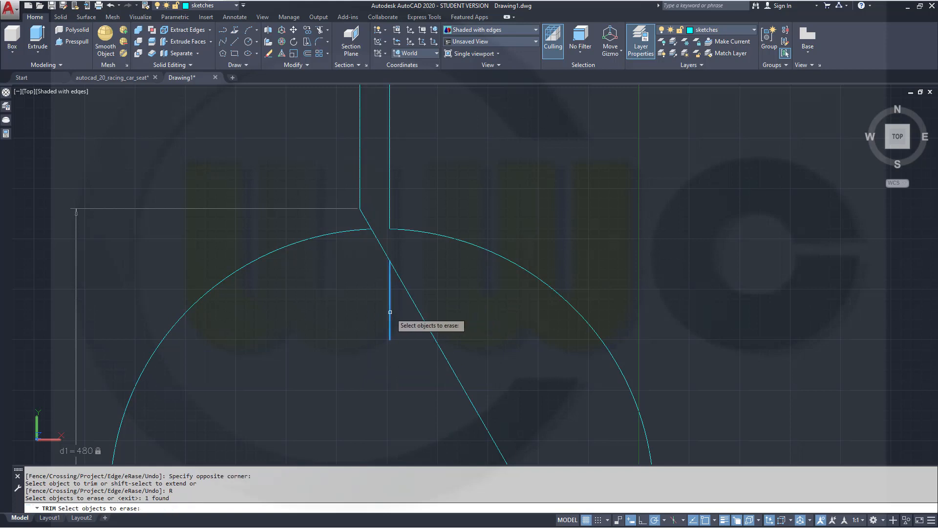
key(Return)
Step: Trim away the large part of the radius 270 circle behind the slanted backrest line
scroll(372, 312, down, 3)
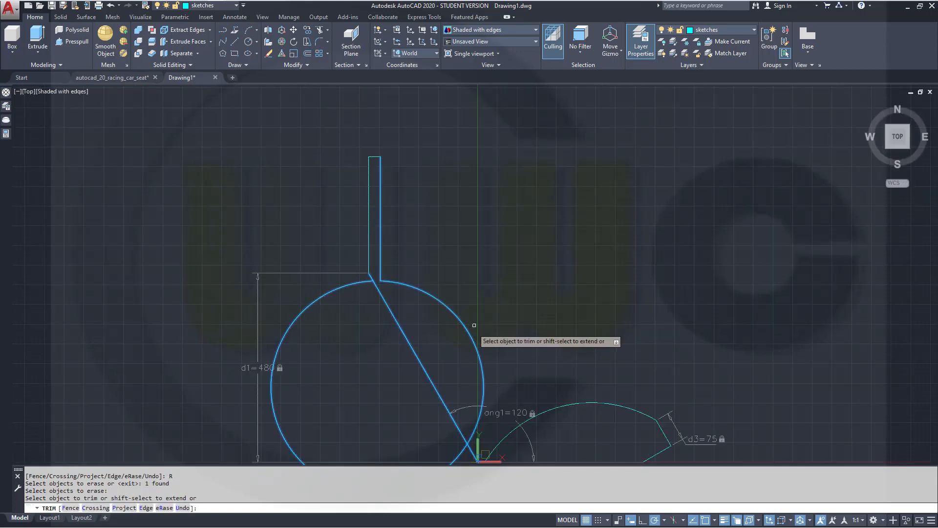
click(335, 290)
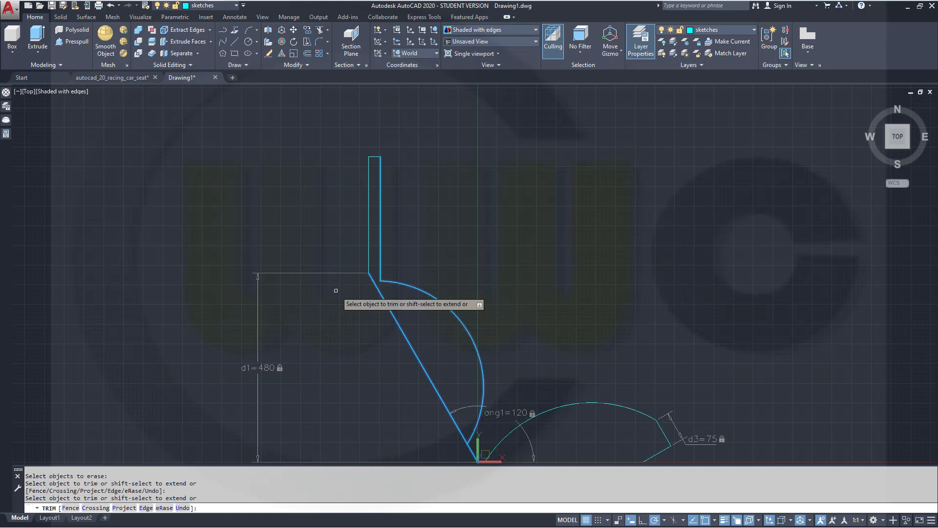
key(Return)
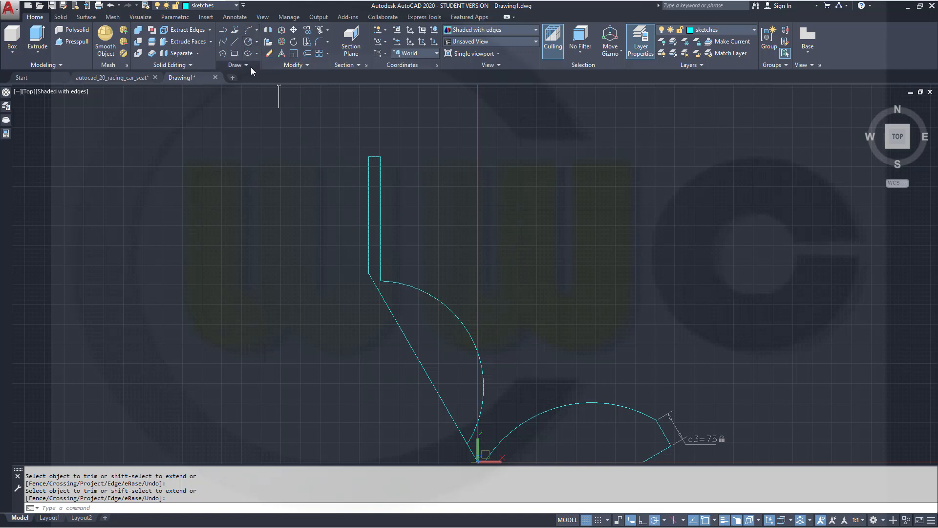
Step: Fillet the corner between the front vertical backrest line and the large backrest arc with radius 100
click(320, 46)
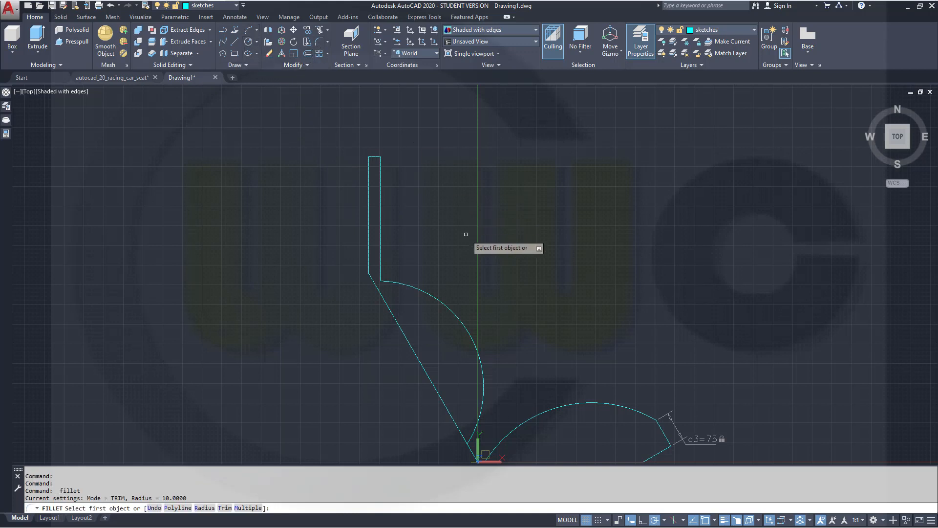
right_click(467, 236)
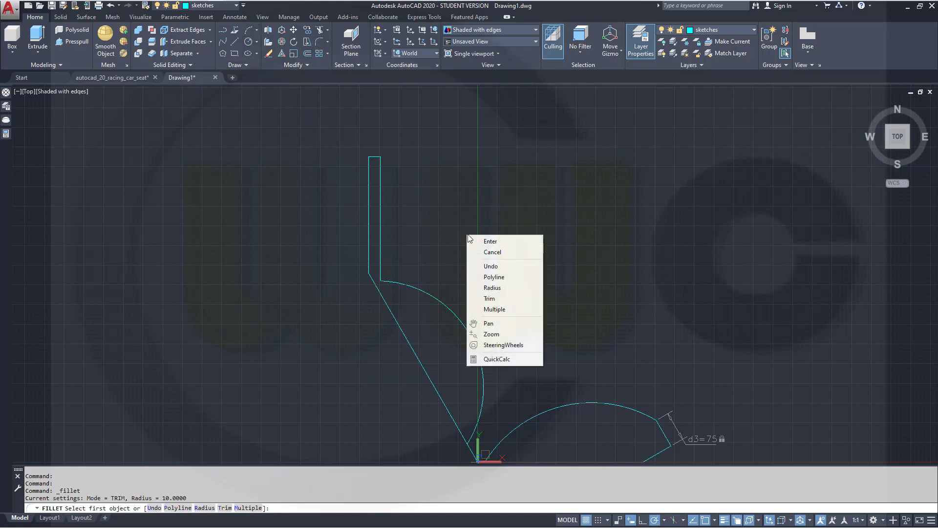
click(504, 287)
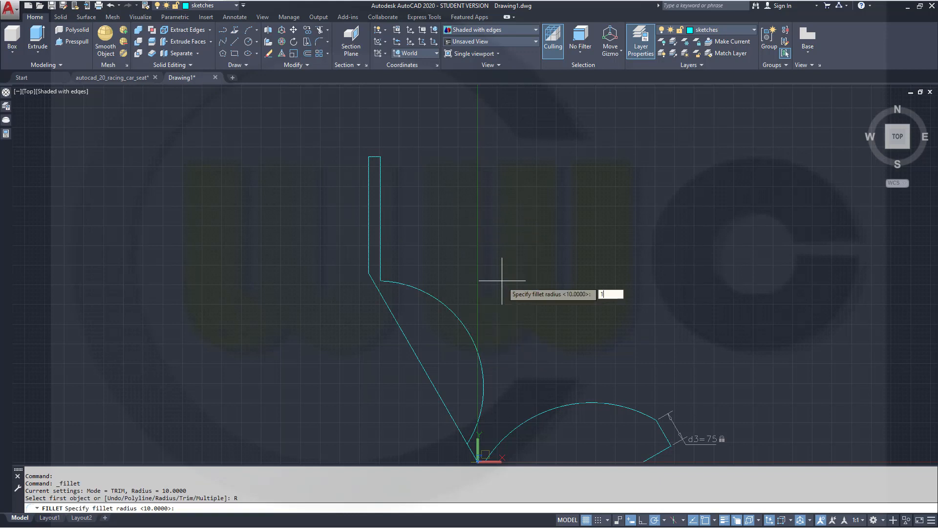
text(100)
key(Return)
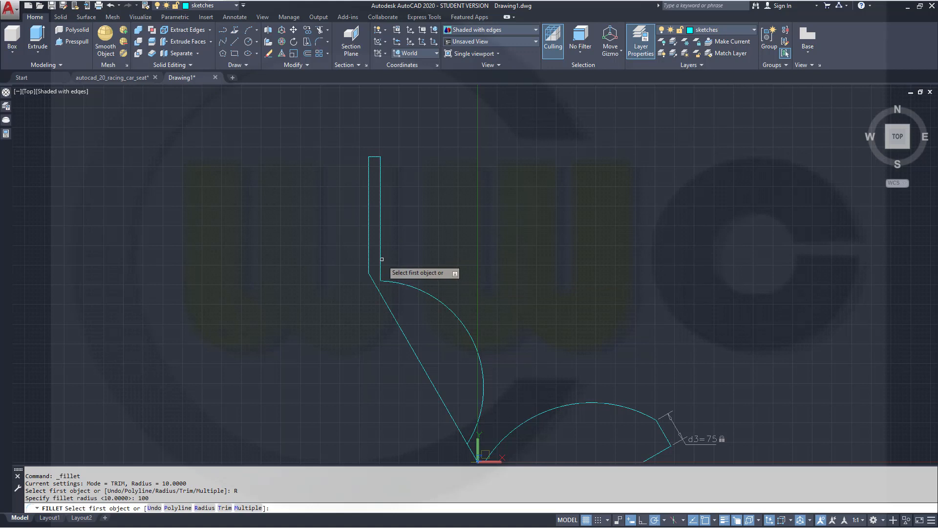
click(381, 264)
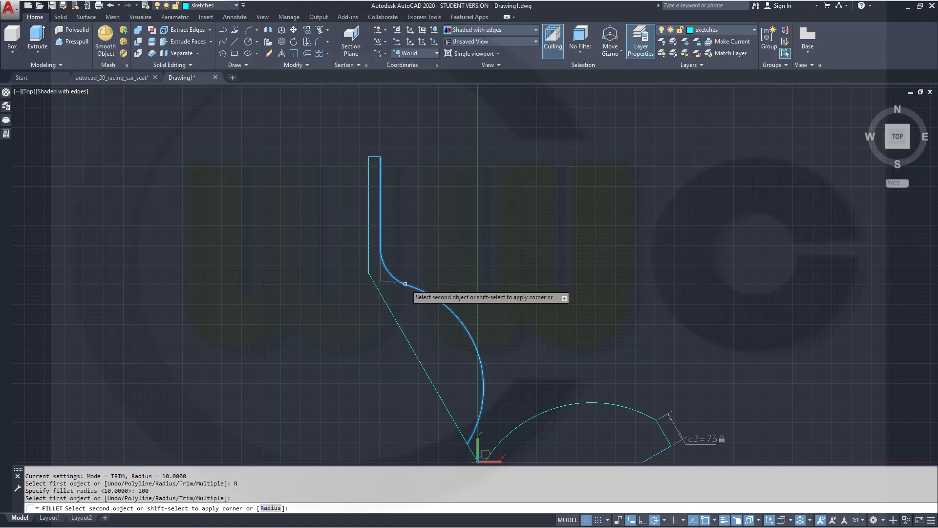
click(406, 283)
middle_drag(573, 342, 601, 253)
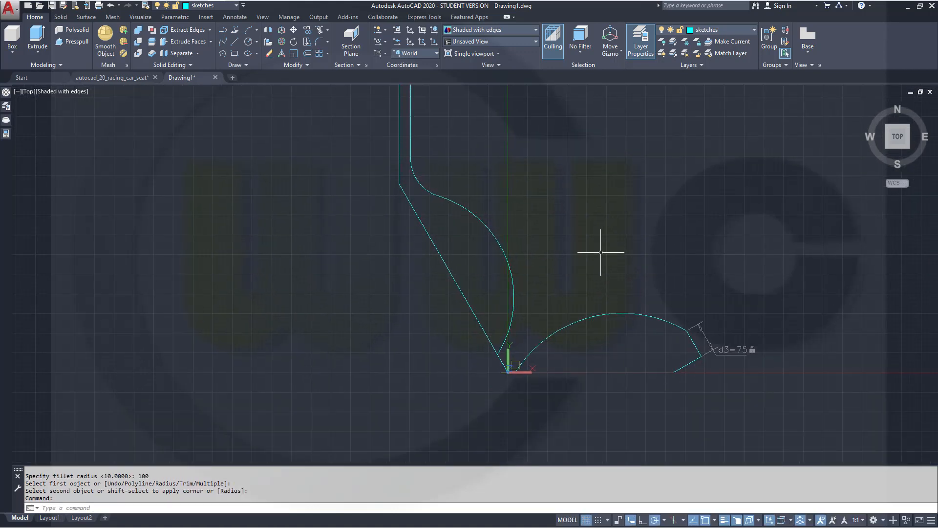
Step: Fillet the corner between the large backrest arc and the seat arc with radius 70
click(319, 43)
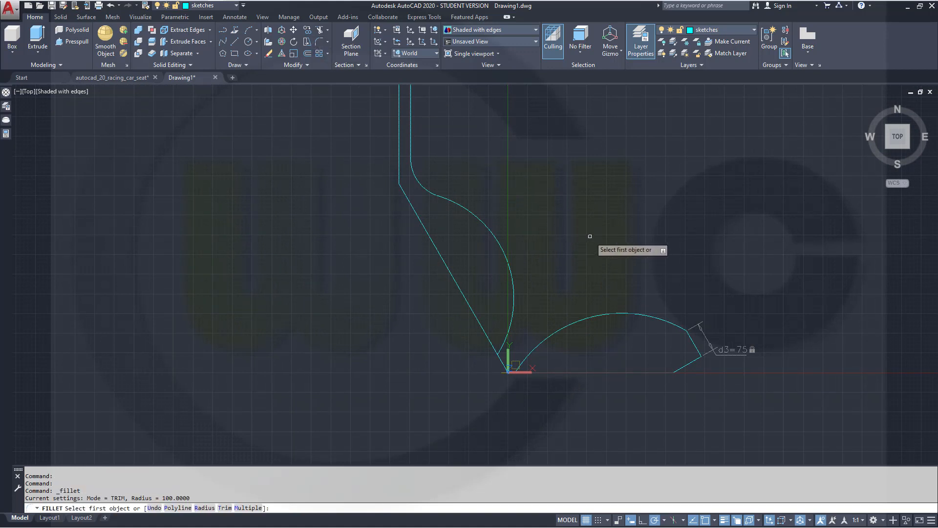
right_click(590, 236)
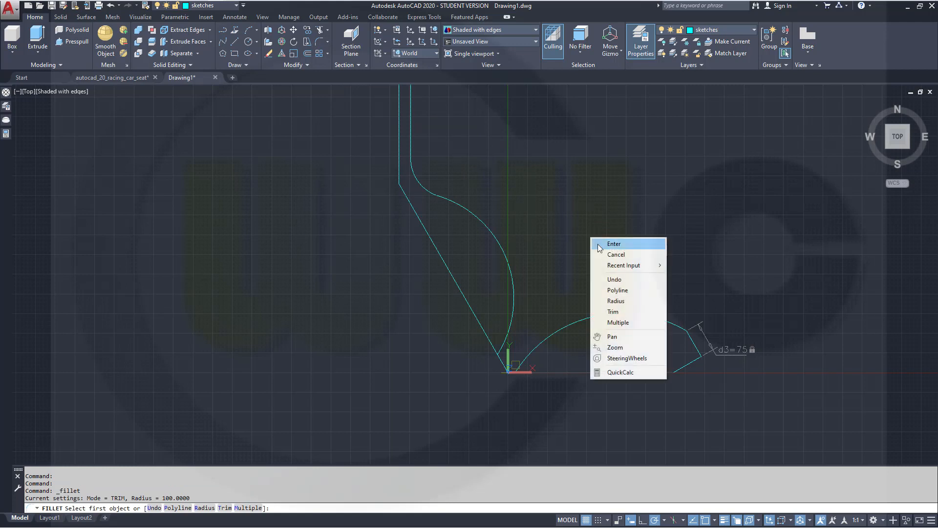
click(623, 300)
text(70)
key(Return)
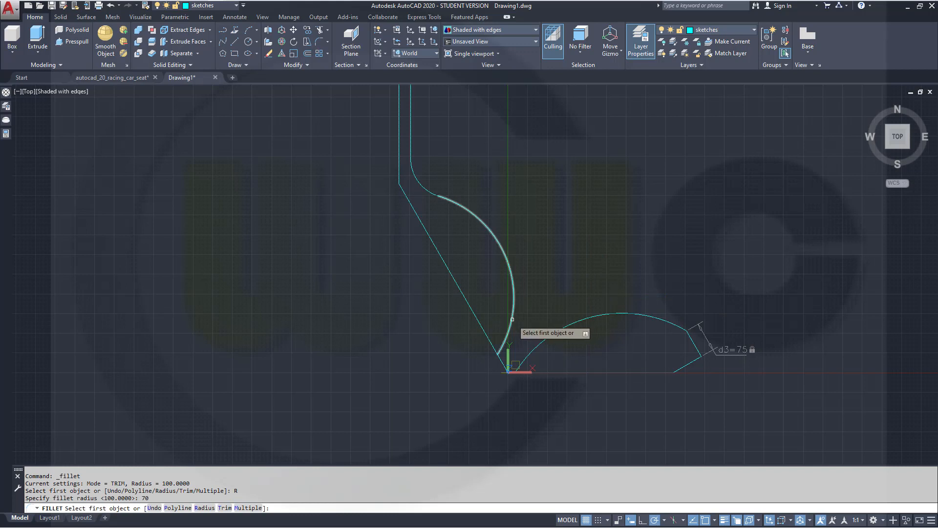
click(513, 319)
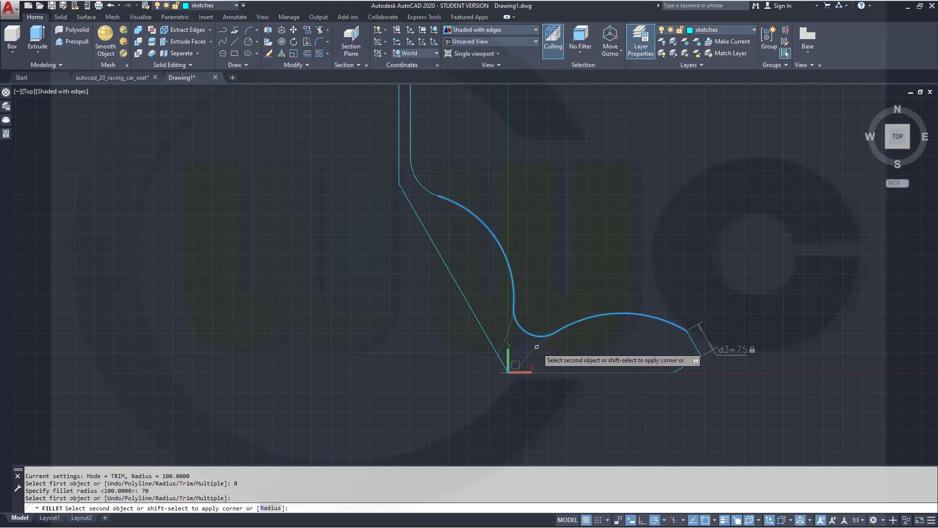
click(537, 347)
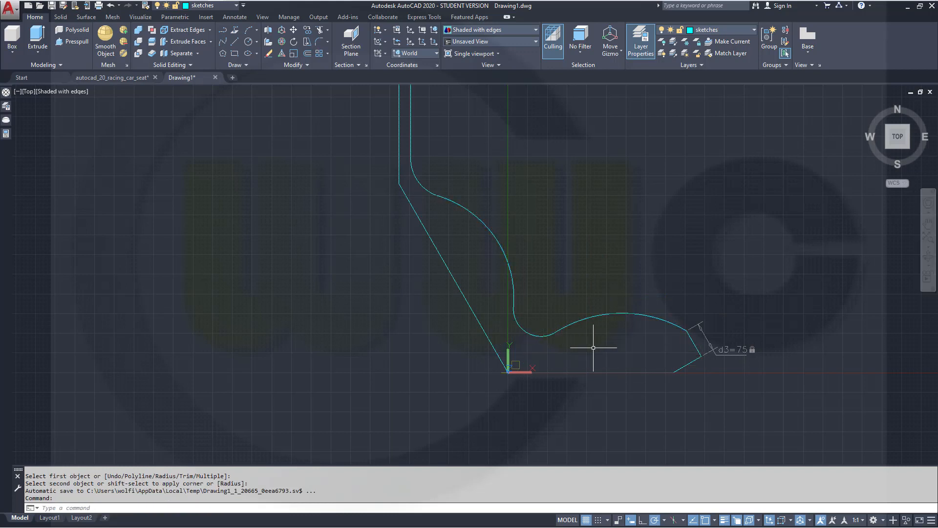
key(Escape)
Step: Start a polyline edit on the rear vertical backrest line and convert it into a polyline
scroll(597, 398, down, 2)
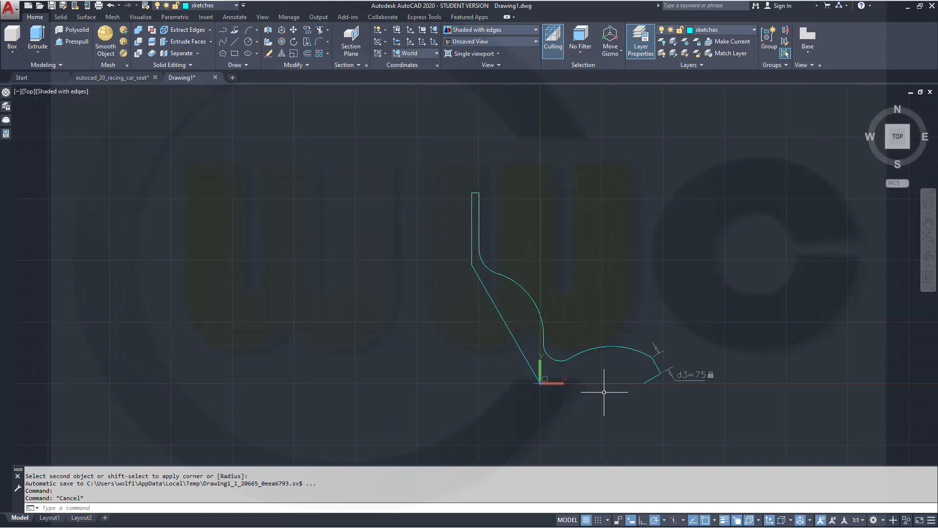
scroll(608, 383, up, 2)
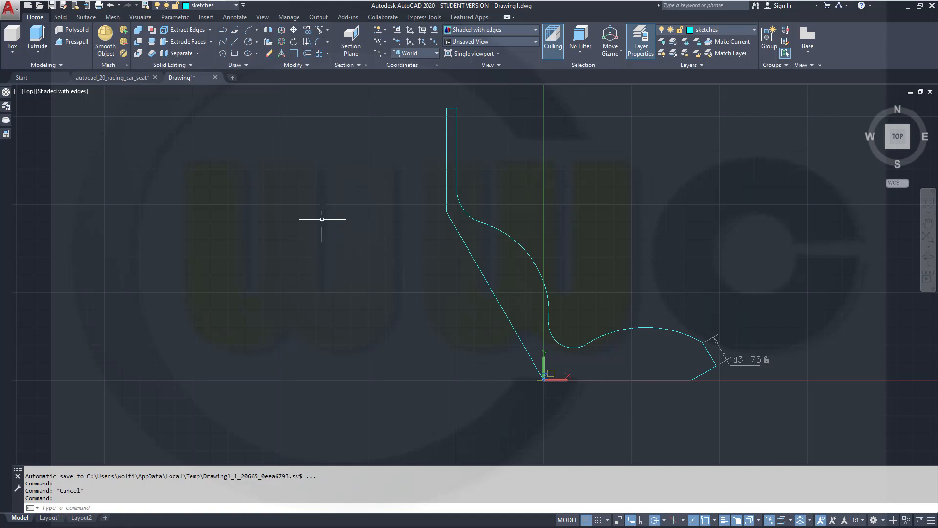
key(Return)
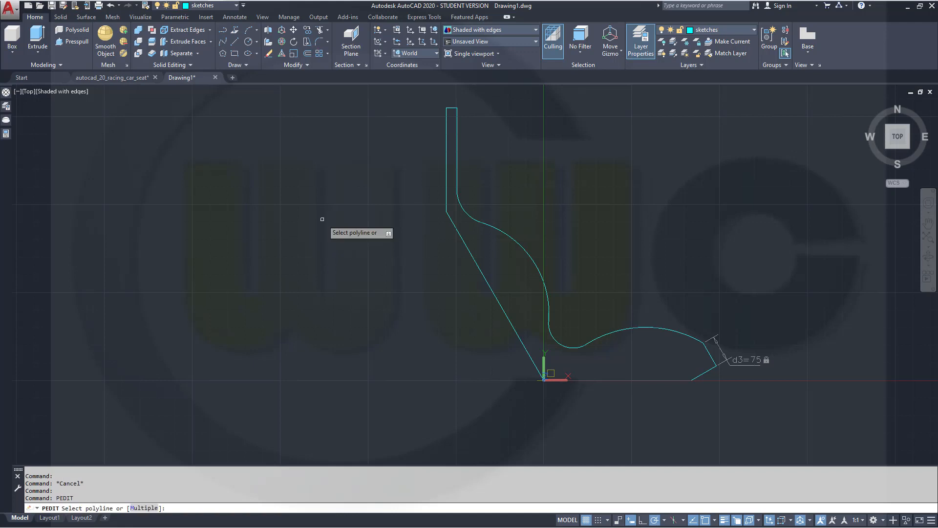
click(450, 160)
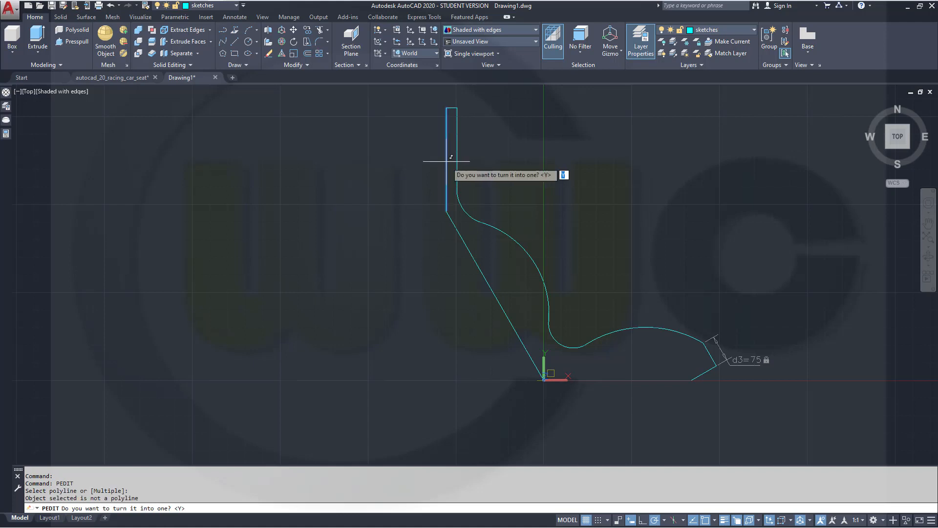
key(Return)
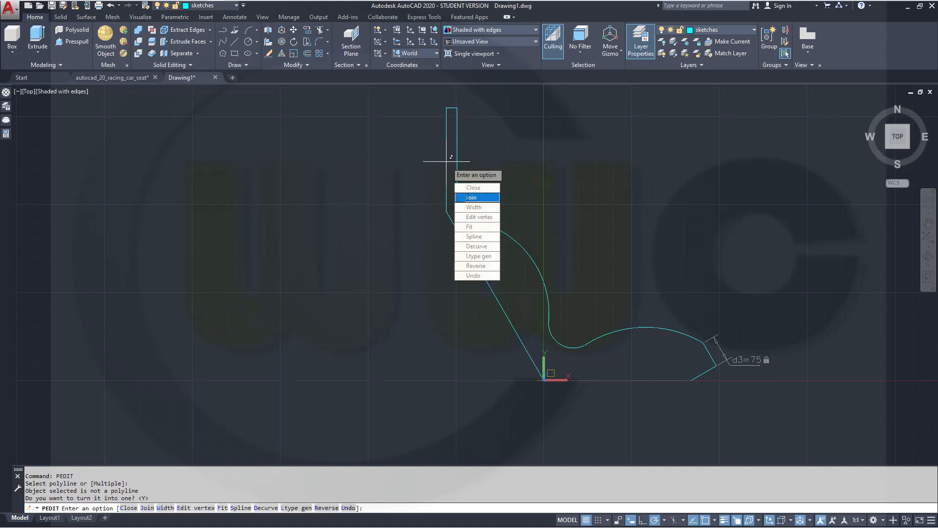
Step: Join all remaining lines, arcs and fillets of the seat profile to the converted polyline and finish the polyline edit
text(j)
key(Return)
click(481, 126)
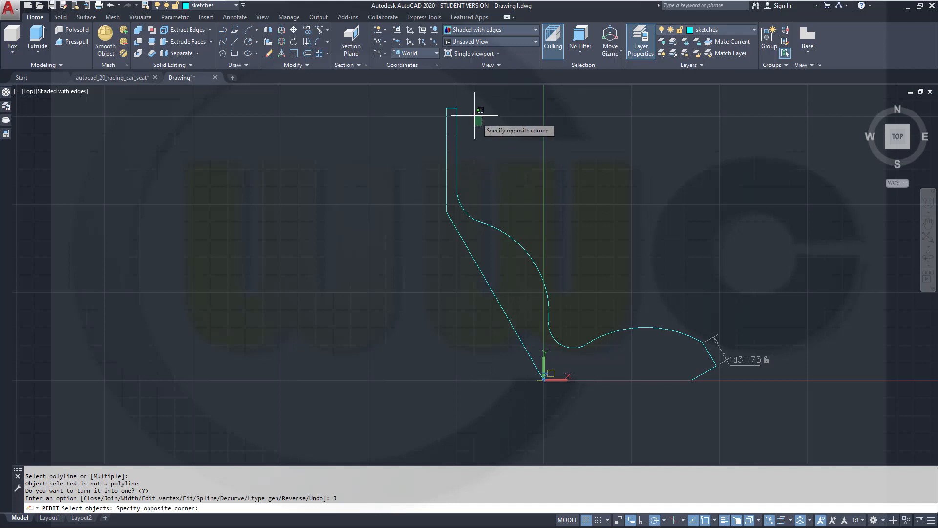
click(452, 98)
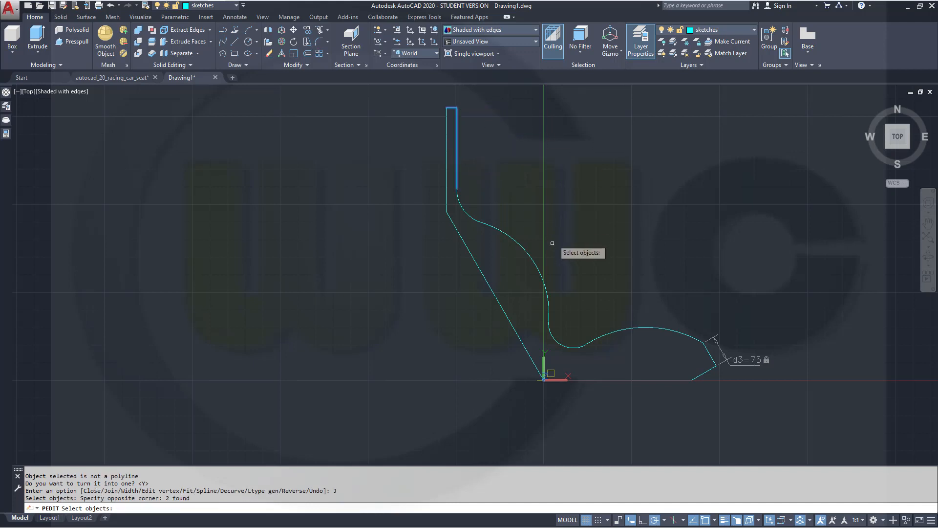
click(561, 267)
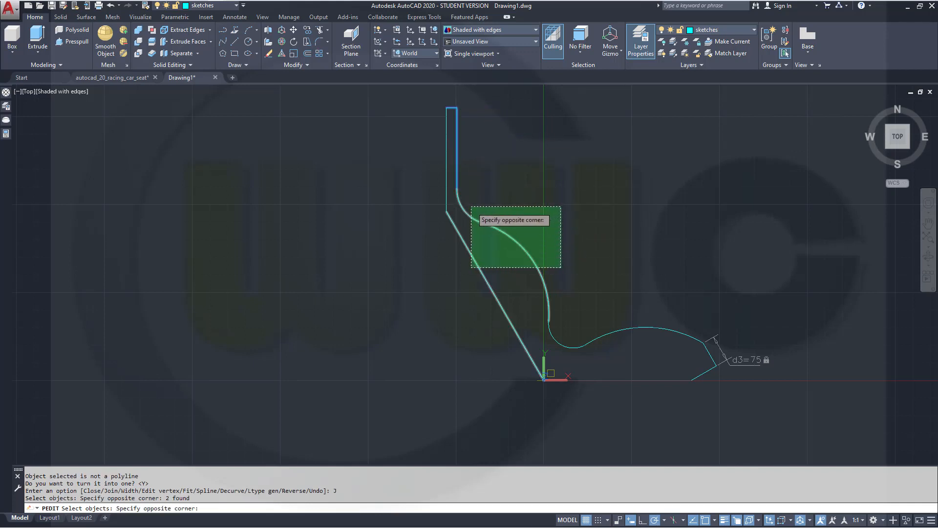
click(471, 207)
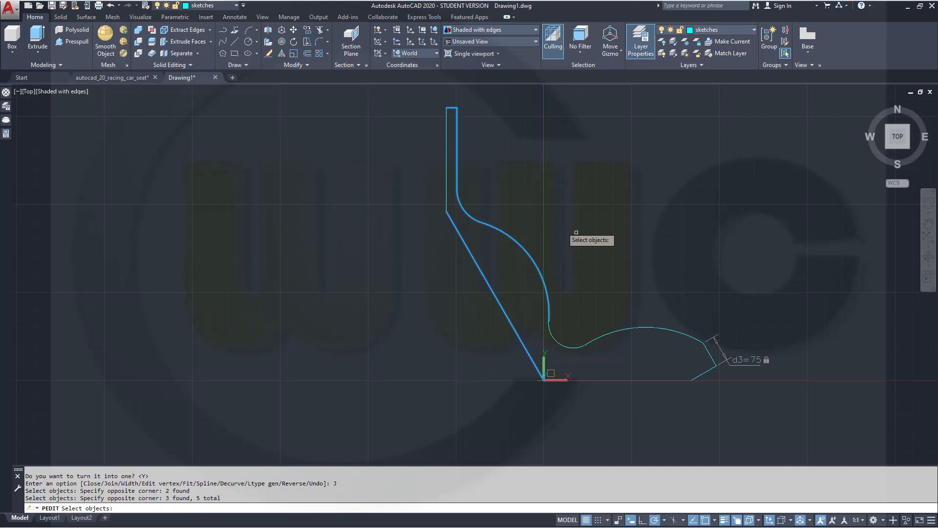
click(641, 389)
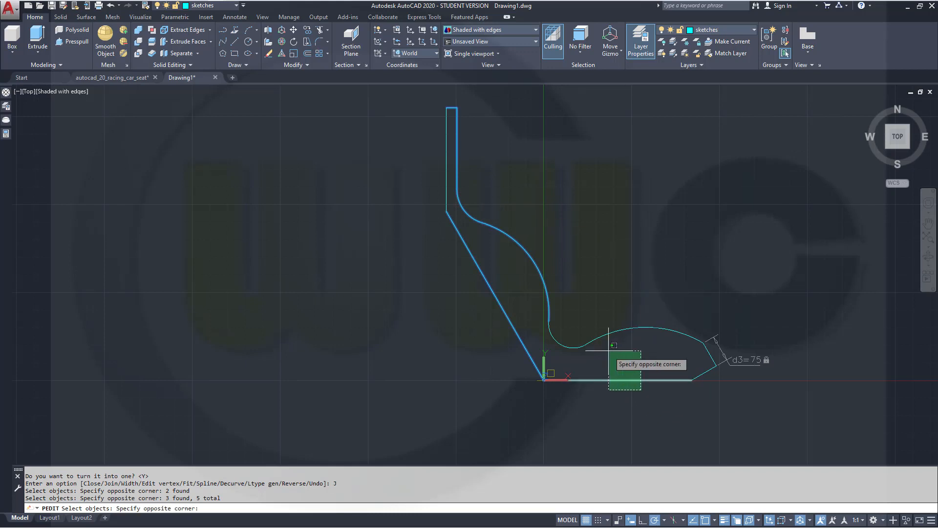
click(575, 323)
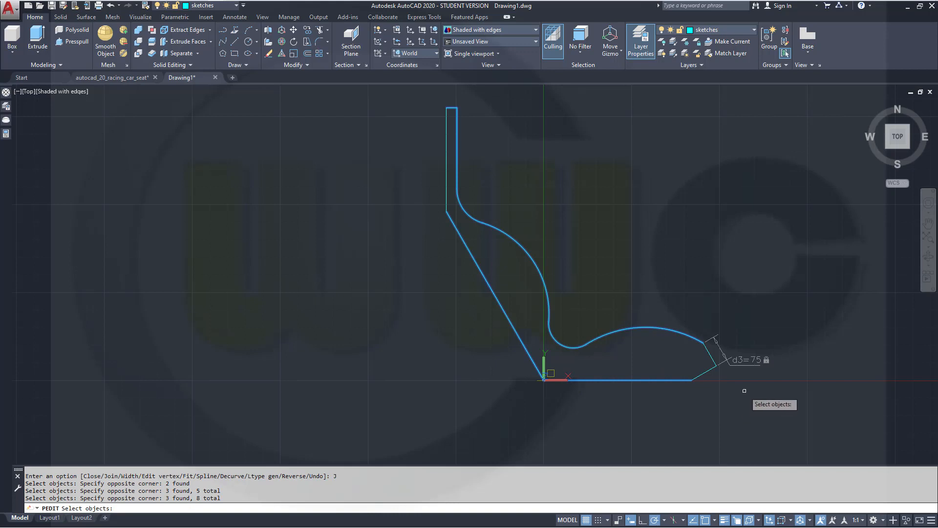
click(686, 334)
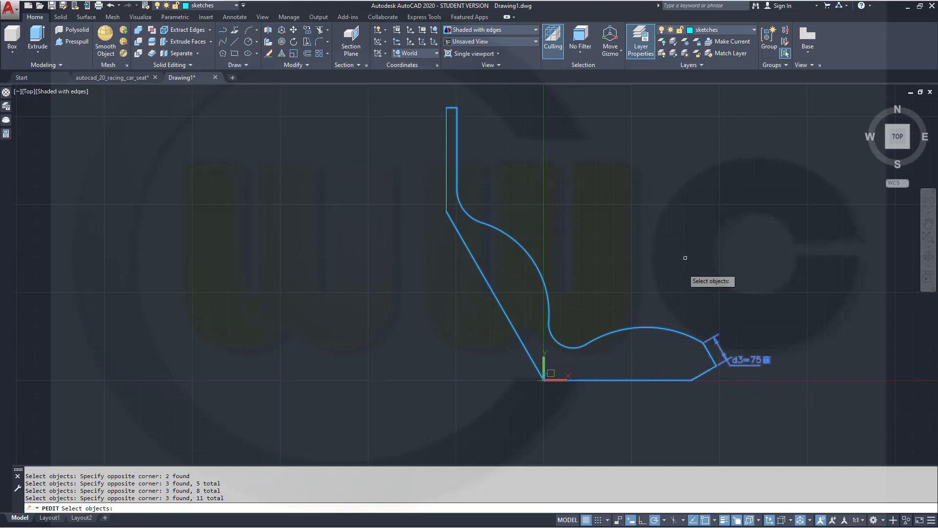
key(Return)
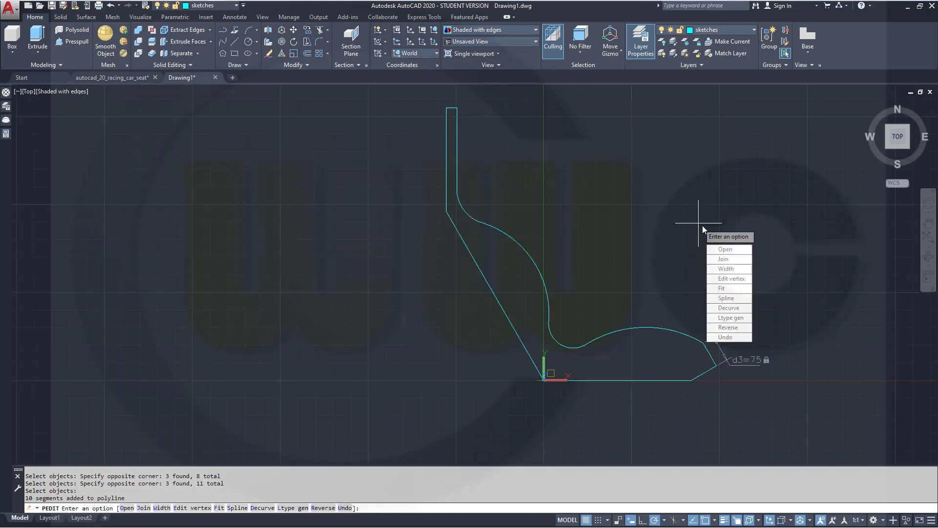
key(Return)
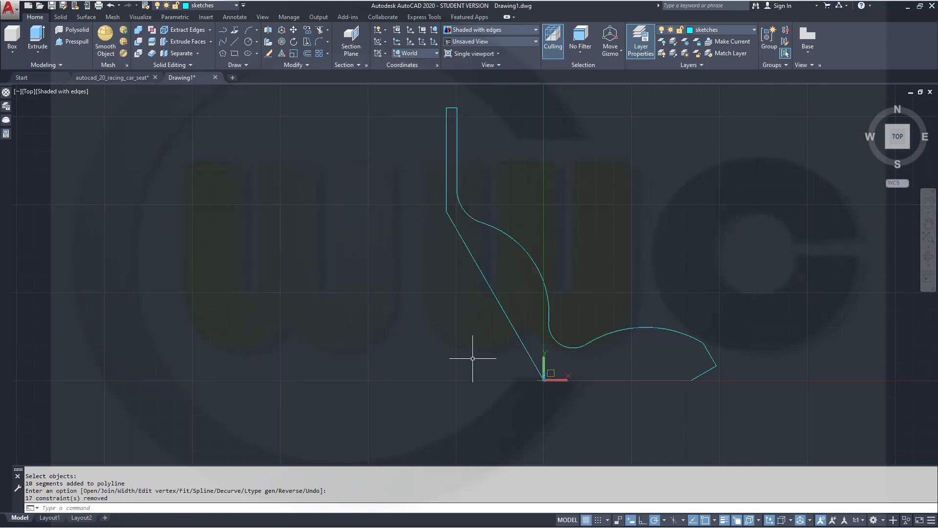
Step: In a 3D view, draw a line 100 long in the +Z direction from the backrest's rear top corner
shift+middle_drag(465, 364, 475, 271)
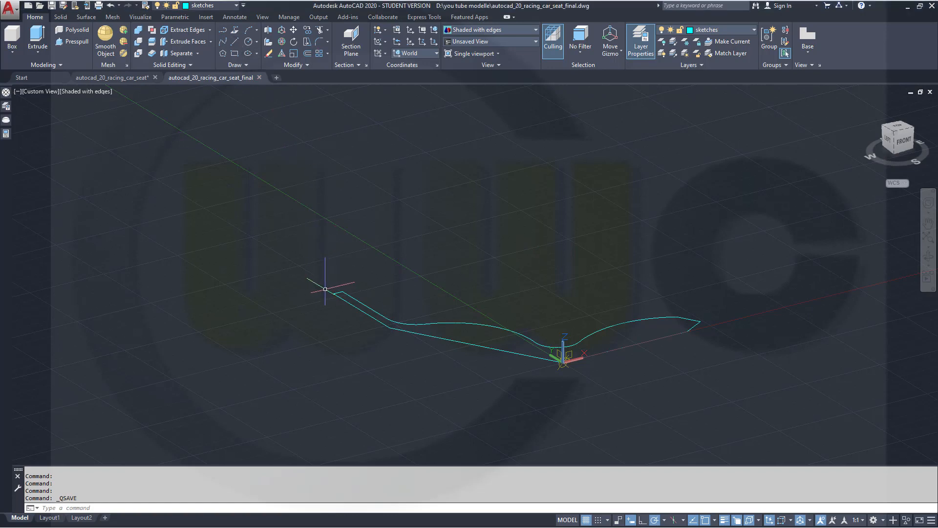
scroll(322, 290, up, 5)
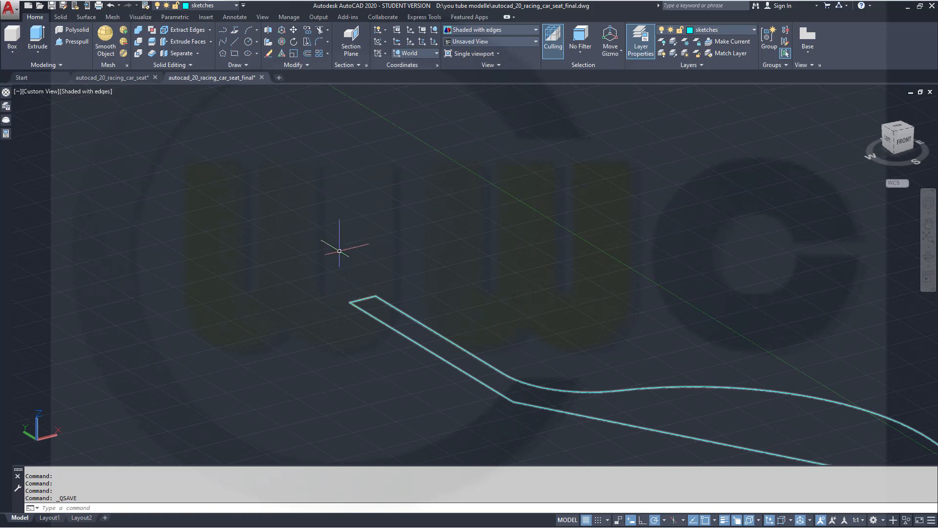
click(235, 43)
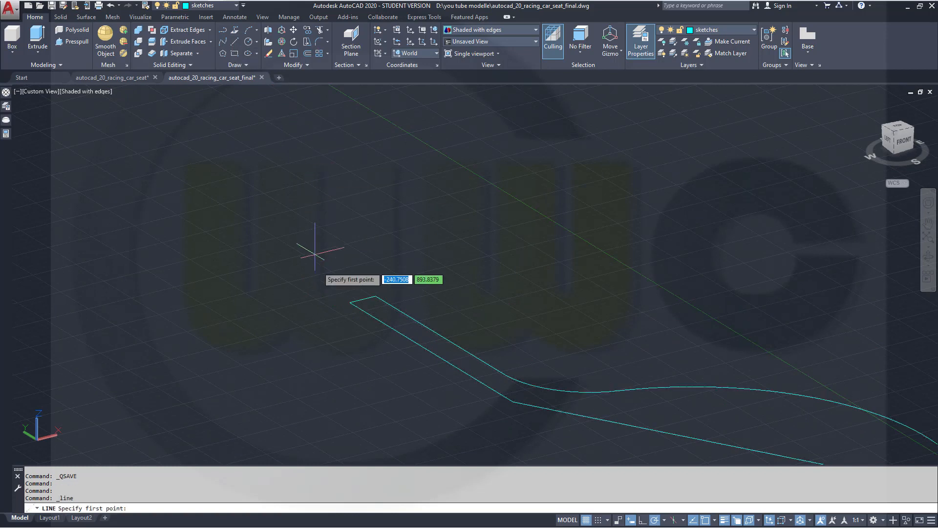
click(349, 302)
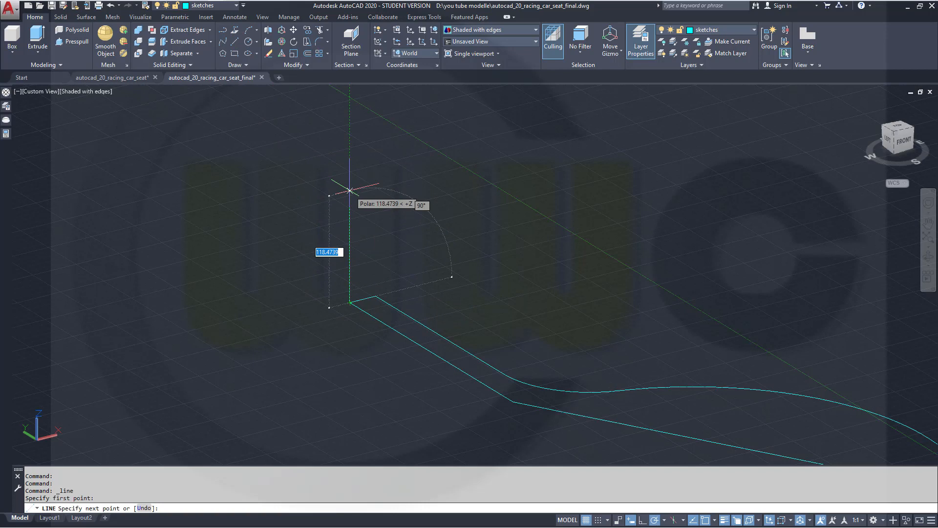
key(BackSpace)
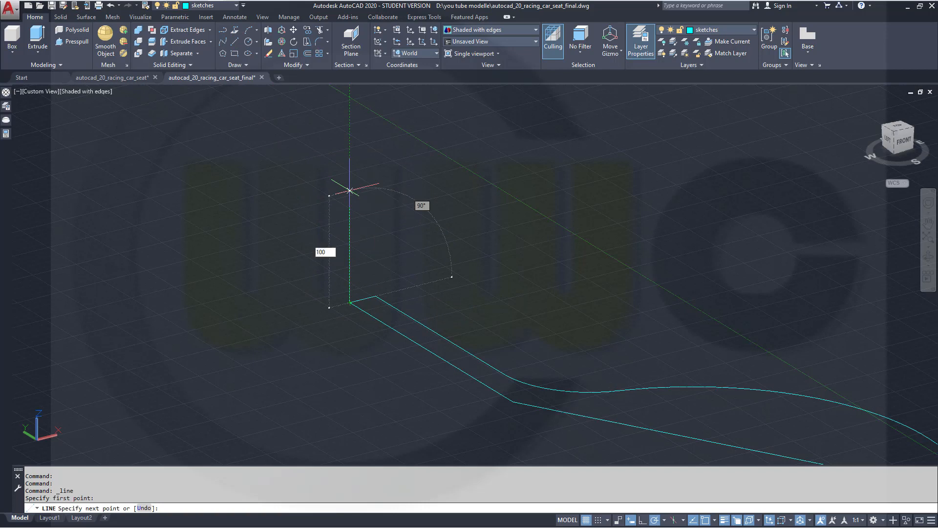
key(Return)
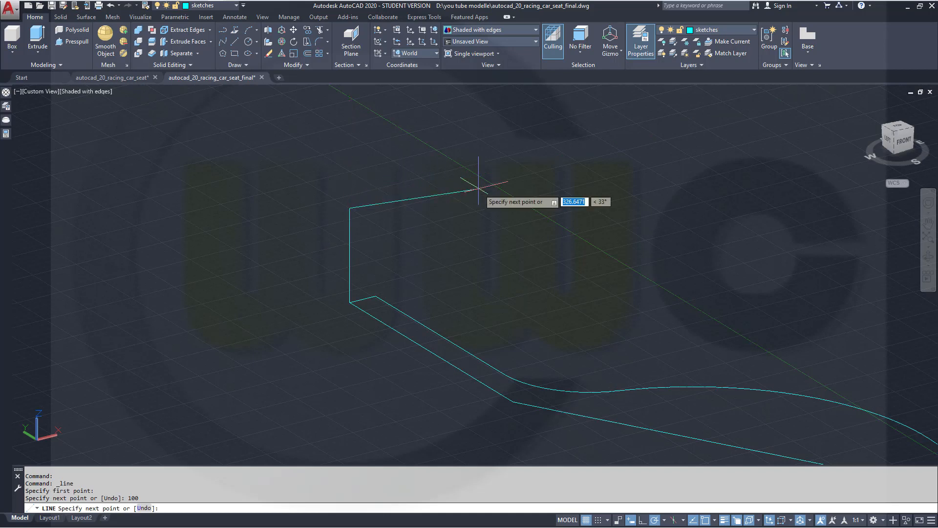
key(Return)
Step: Draw a line 180 long in the +Z direction from the rear bend where the vertical backrest meets the slanted line
key(Return)
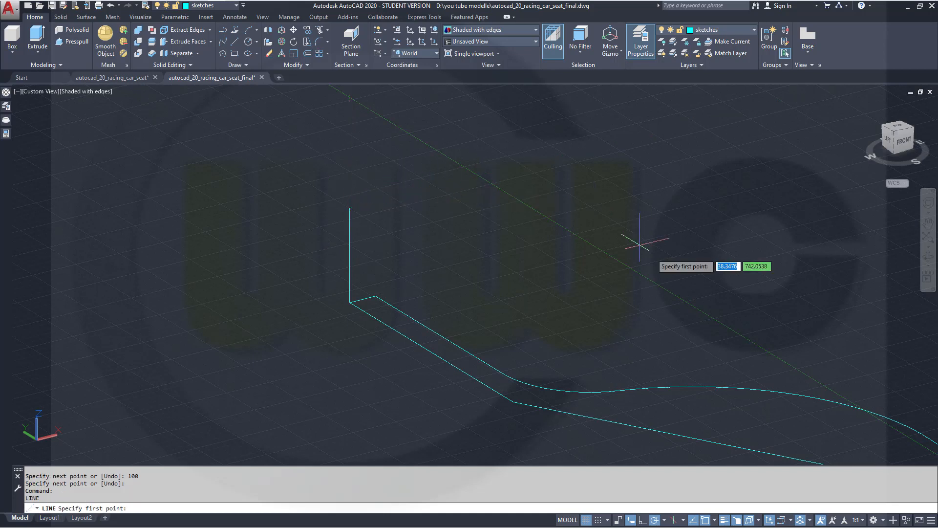
click(513, 402)
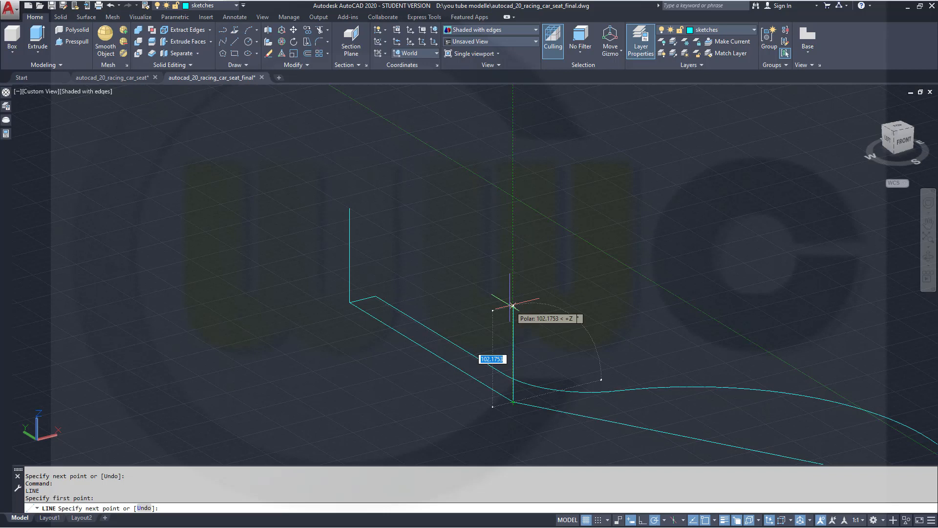
text(180)
key(Return)
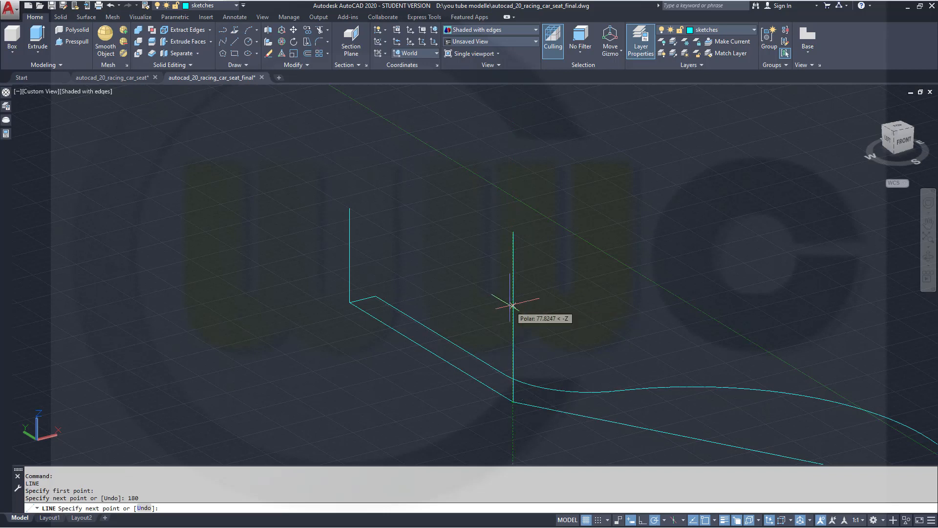
right_click(586, 313)
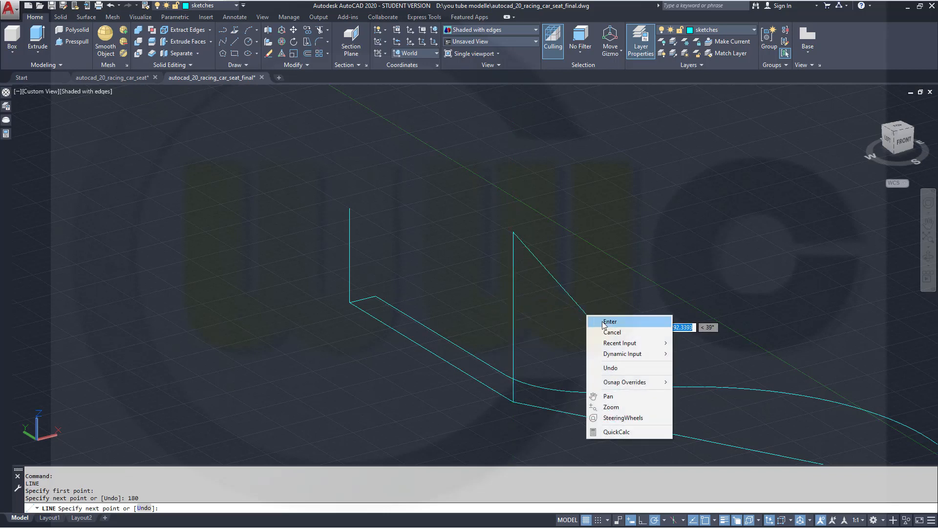
click(604, 321)
Step: Draw a line 122 long from the origin 0,0 at about 58°
right_click(609, 322)
click(640, 328)
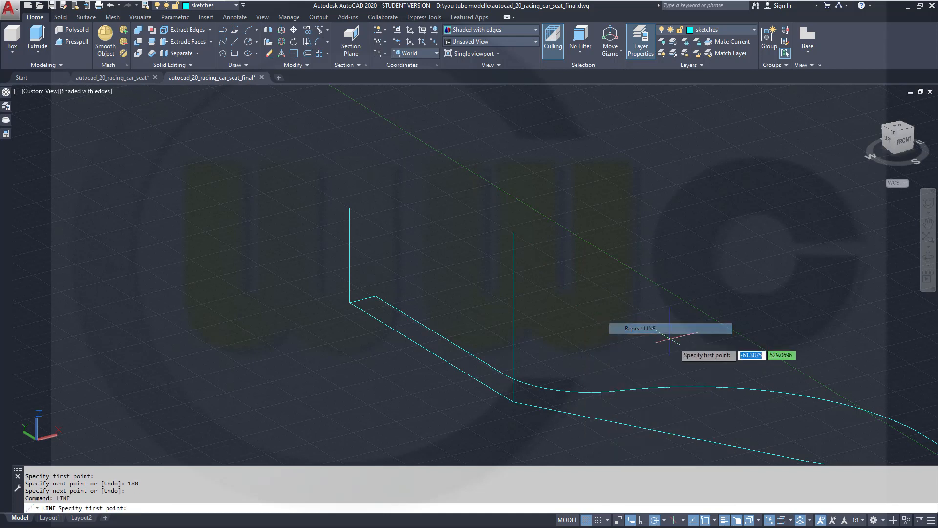
middle_drag(685, 386, 453, 259)
drag(453, 259, 264, 236)
key(Escape)
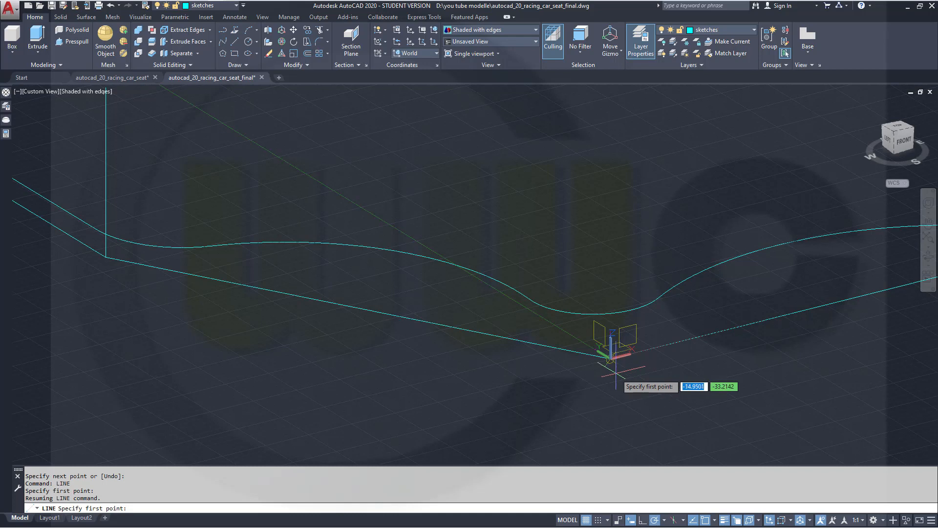
text(0)
key(Tab)
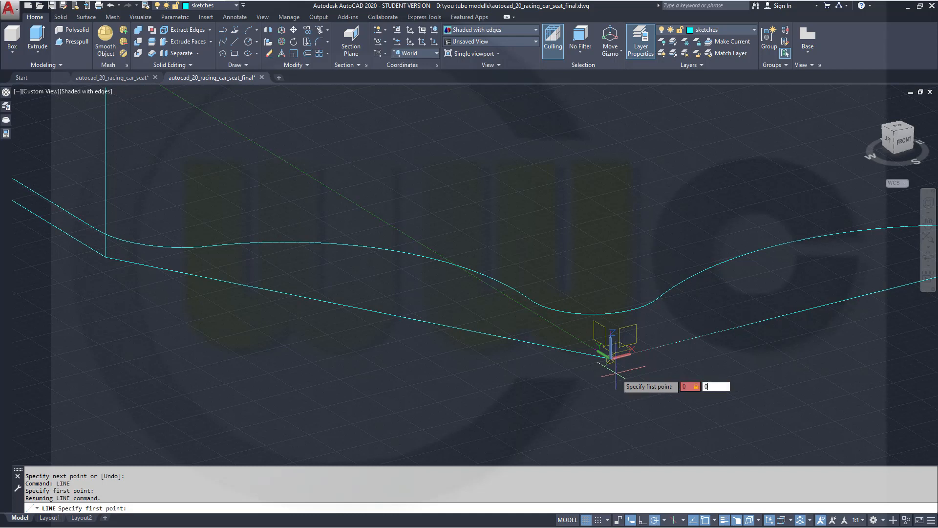
text(0)
key(Return)
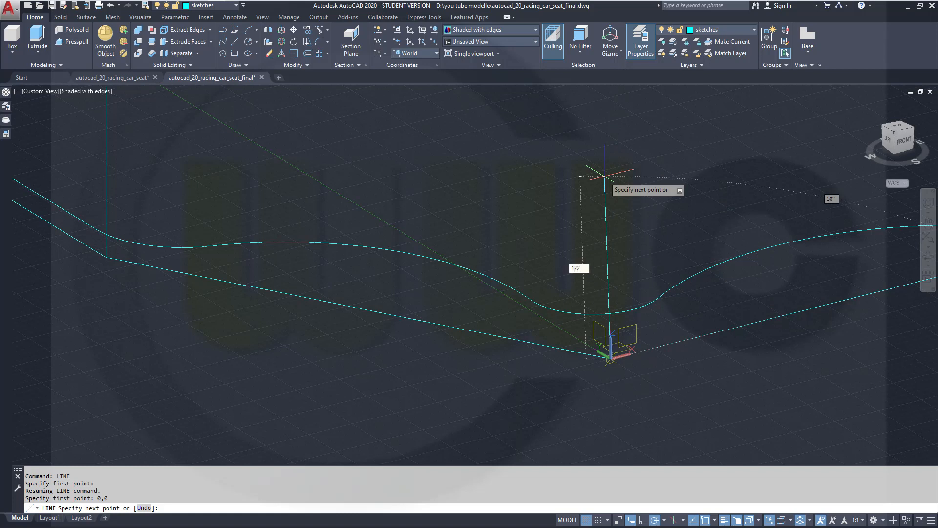
text(122)
key(Return)
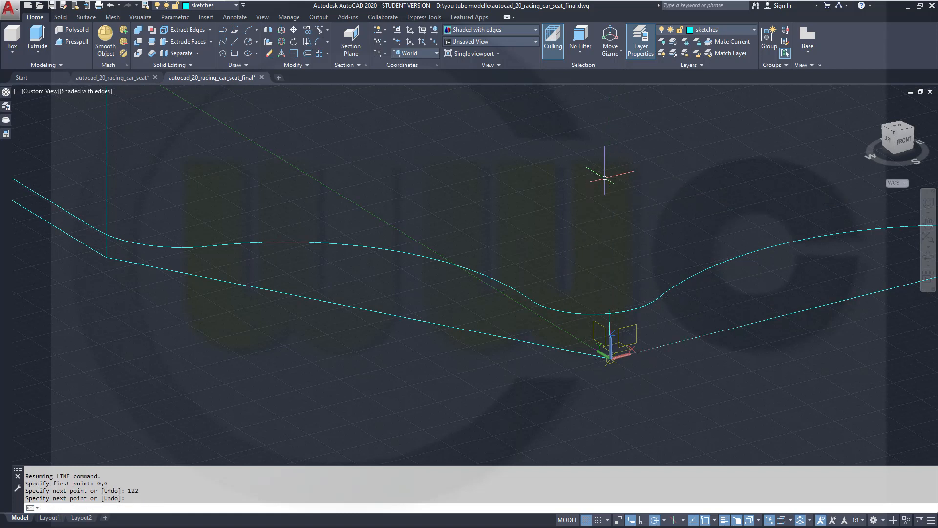
key(Return)
Step: Draw a line 200 long in the +Z direction from the lower front corner of the seat profile
key(Return)
middle_drag(758, 234, 445, 254)
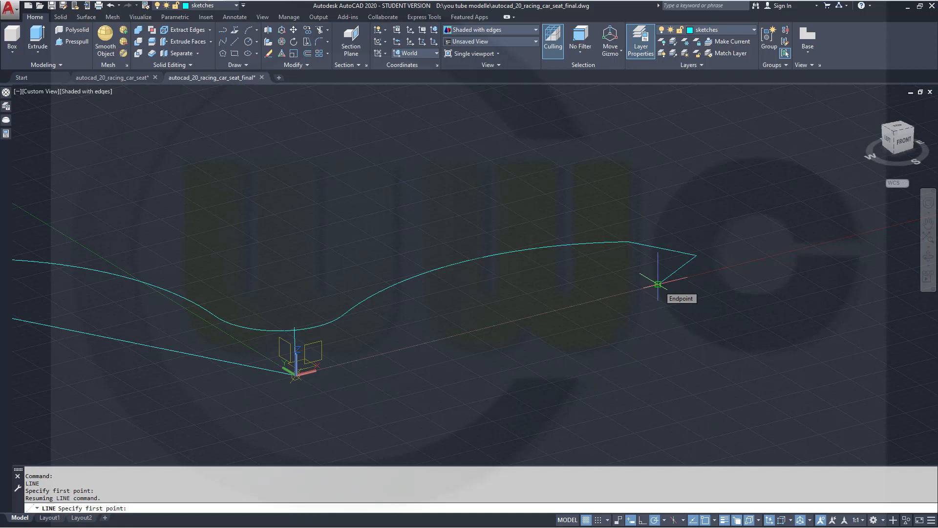
click(658, 284)
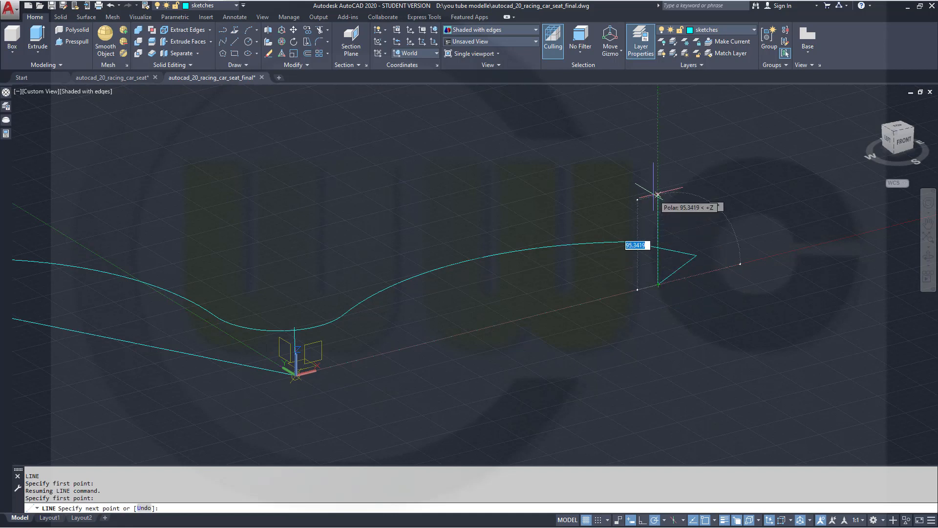
text(2)
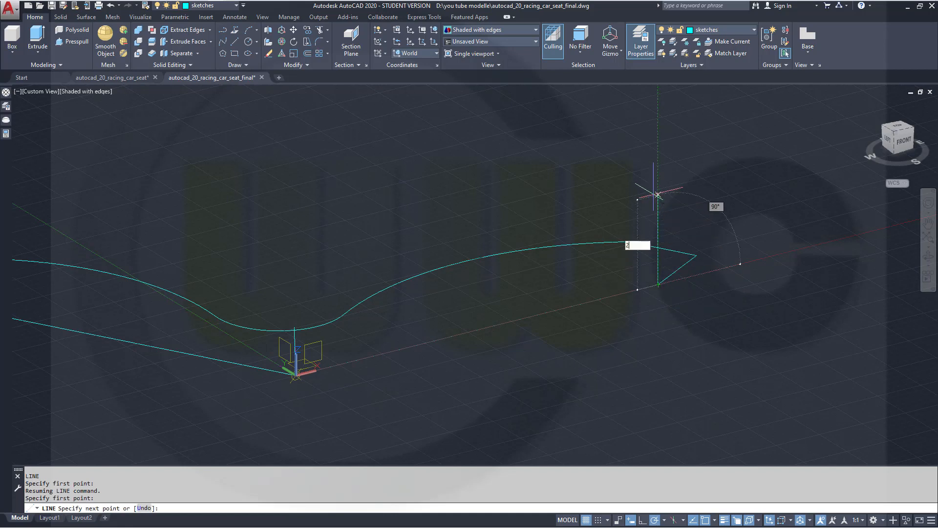
text(00)
key(Return)
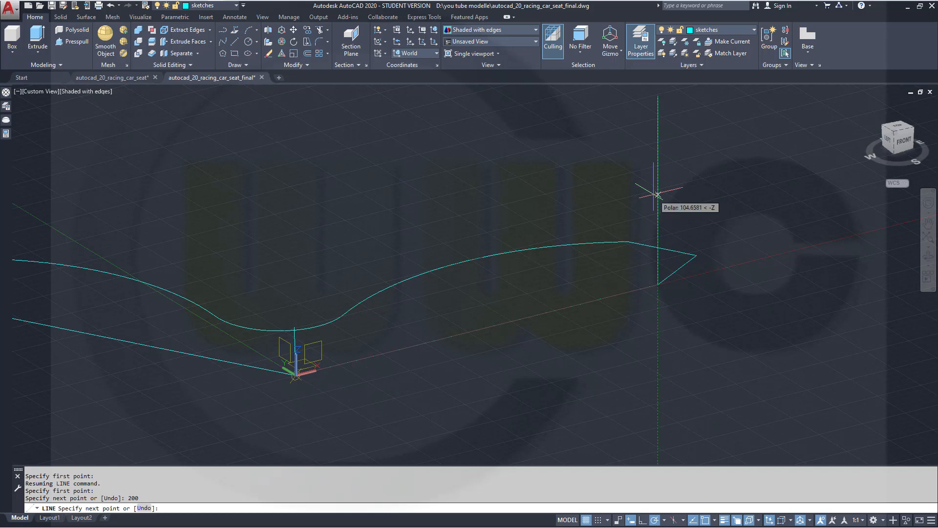
key(Escape)
scroll(614, 241, down, 3)
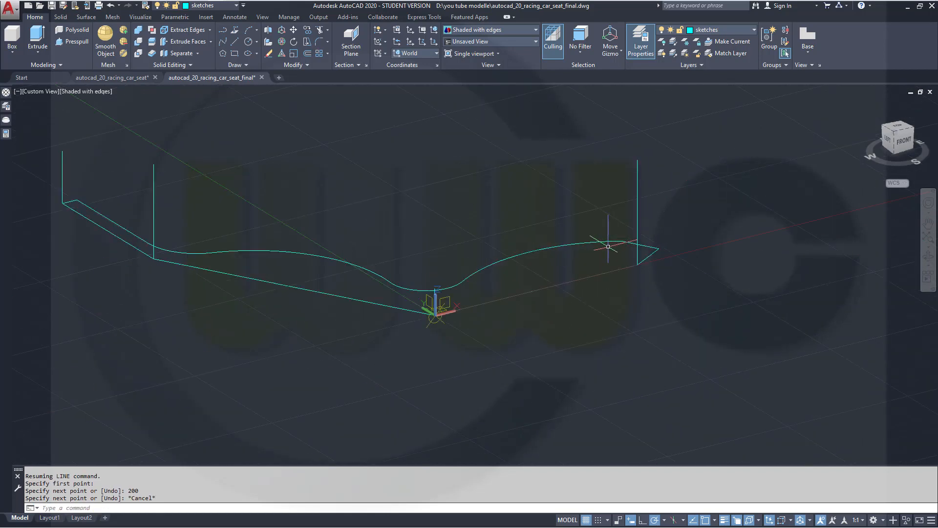
Step: Delete the wrongly angled guide line that starts at the origin
shift+middle_drag(562, 257, 533, 226)
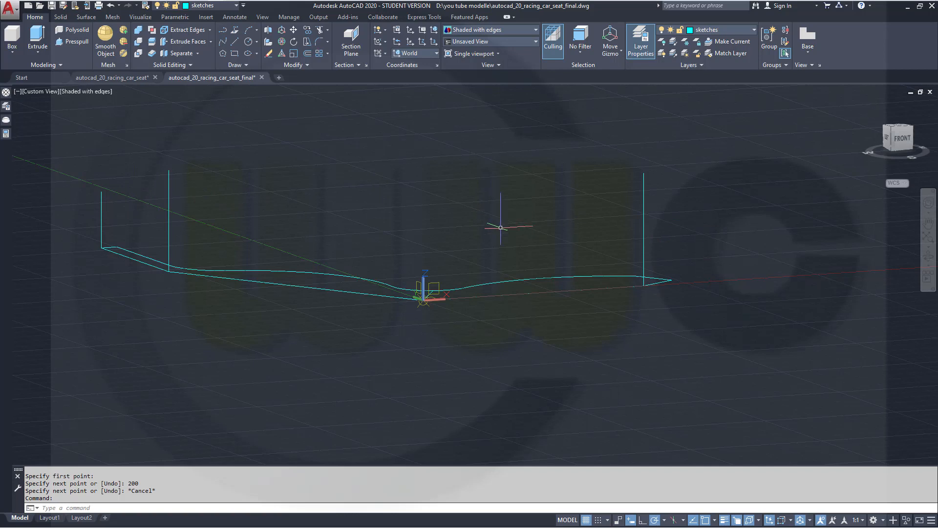
shift+middle_drag(510, 259, 552, 269)
scroll(379, 313, up, 2)
scroll(455, 305, up, 6)
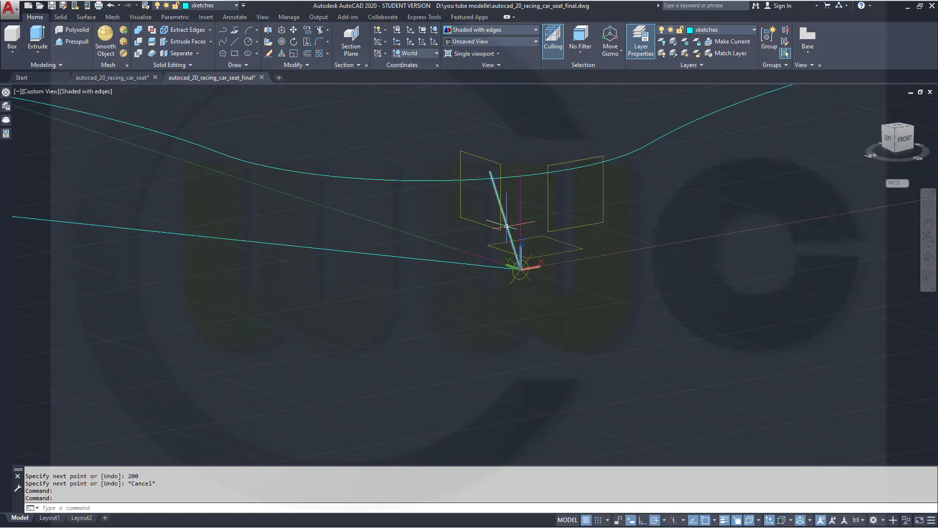
click(507, 229)
key(Delete)
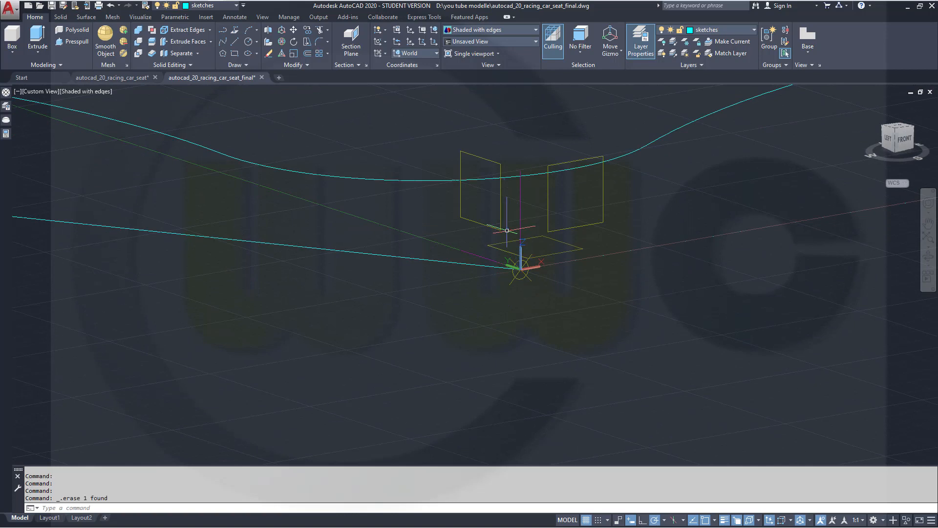
Step: Draw a line 122 long in the +Z direction from the profile corner at the origin
click(234, 44)
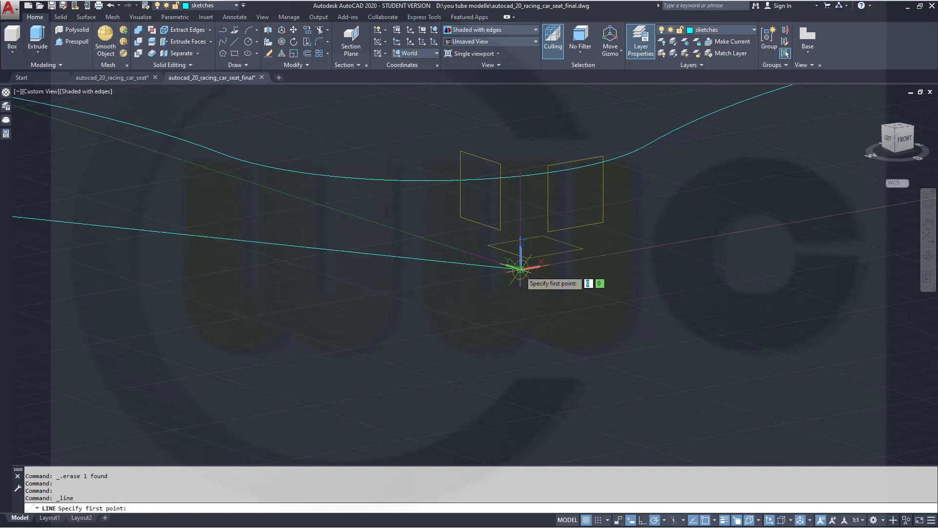
click(520, 268)
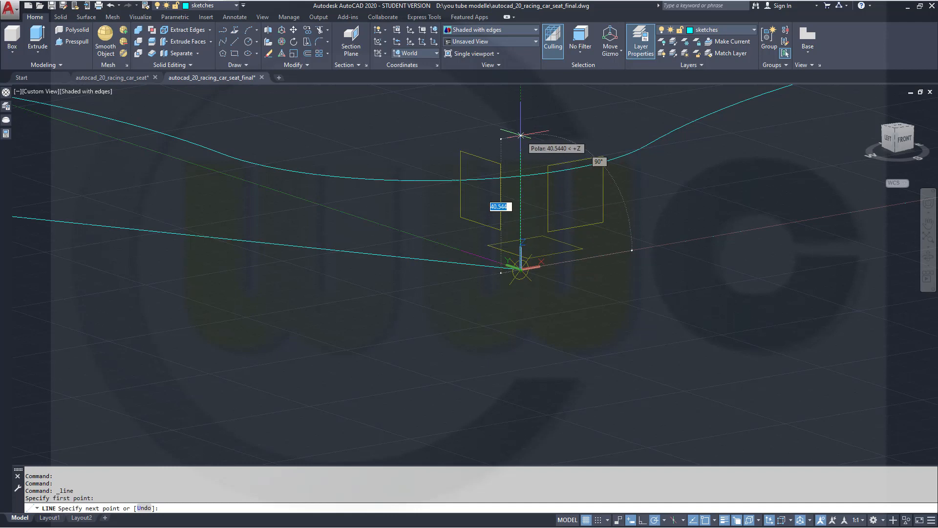
text(1)
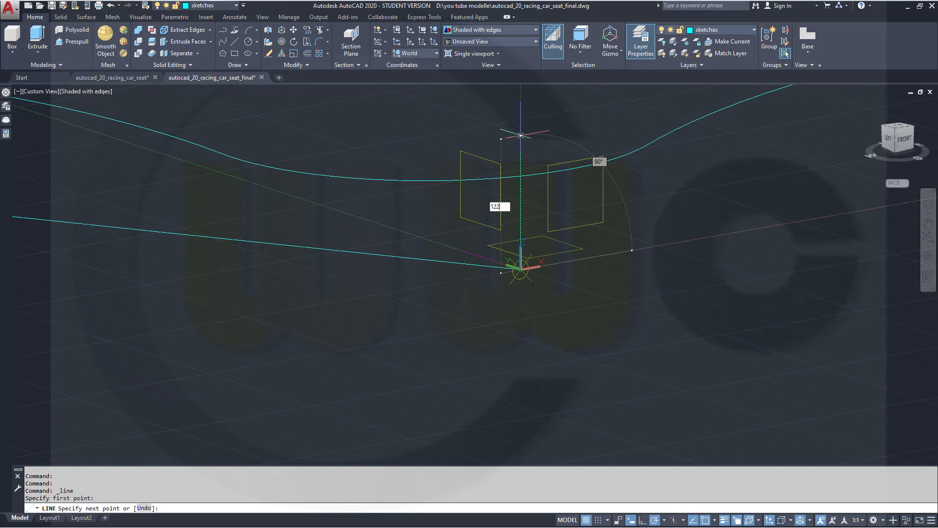
text(22)
key(Return)
key(Escape)
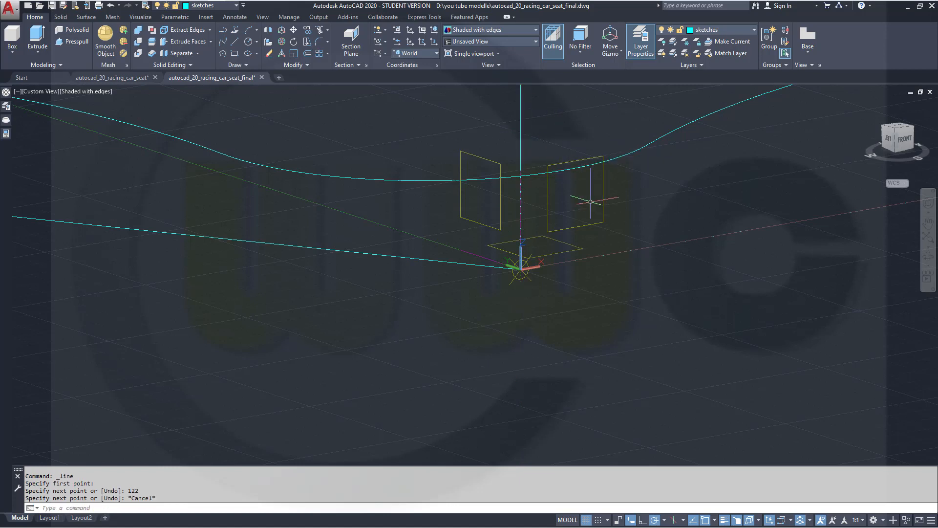
Step: Rotate the UCS 90° about its X axis so that its Y axis runs along the upright guide lines
scroll(619, 210, down, 5)
shift+middle_drag(517, 284, 503, 335)
mouse_move(541, 299)
shift+middle_down()
mouse_move(496, 291)
mouse_move(486, 324)
mouse_move(469, 315)
mouse_move(464, 288)
mouse_move(515, 316)
mouse_move(500, 313)
mouse_move(494, 354)
mouse_move(461, 342)
mouse_move(503, 359)
mouse_move(538, 349)
shift+middle_up()
scroll(538, 349, up, 3)
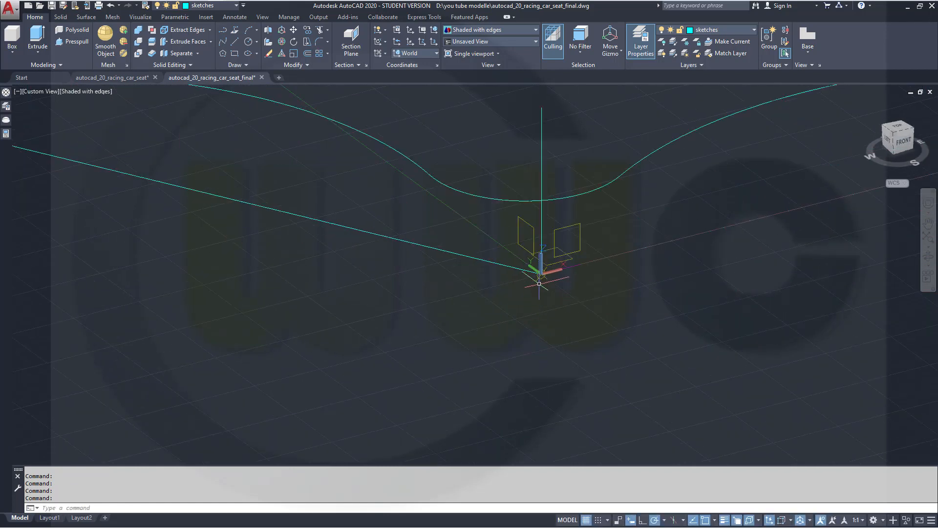
click(540, 270)
mouse_move(539, 274)
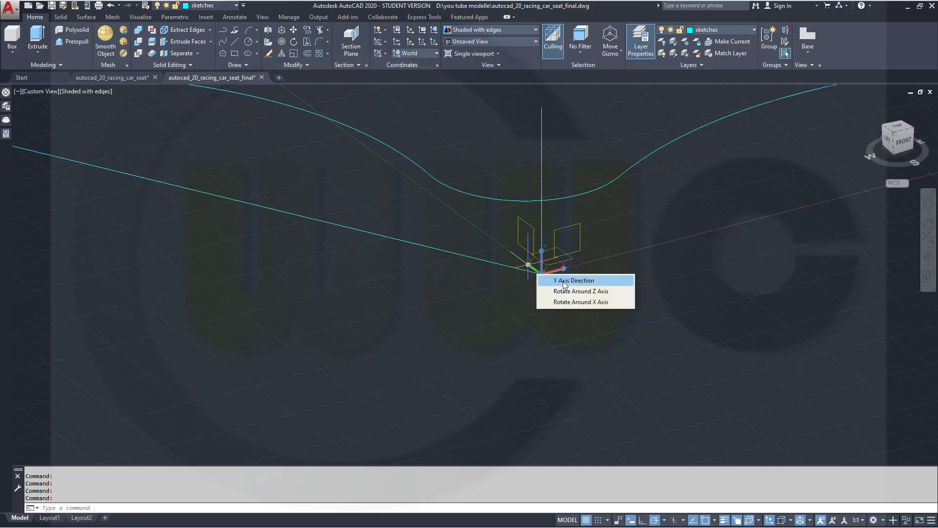
click(579, 302)
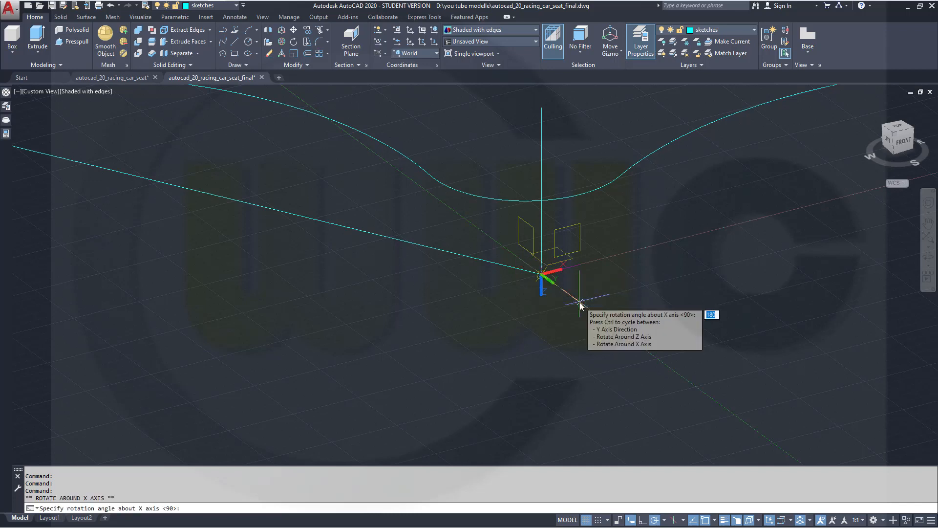
click(580, 305)
key(Escape)
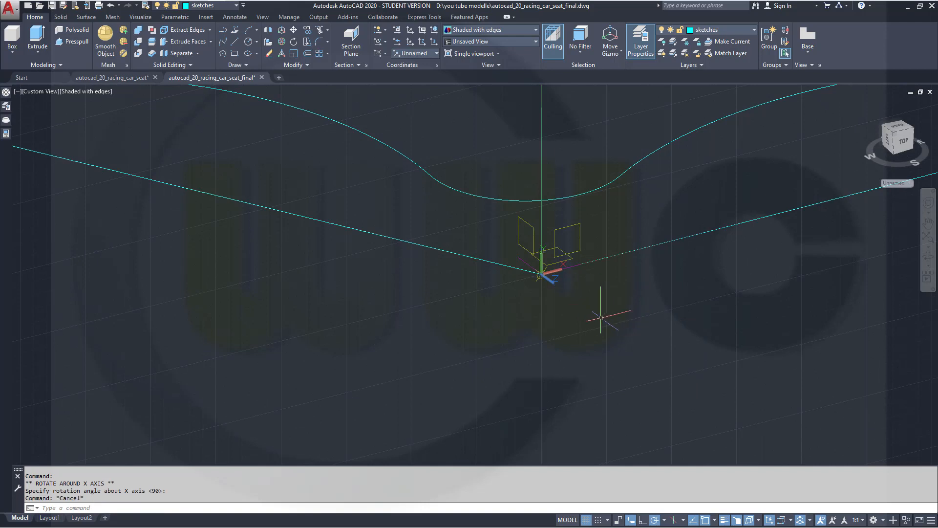
Step: Try a start-end-radius arc of radius 840 from the origin line's upper end to the front line's upper end, and erase it
mouse_move(600, 318)
shift+middle_down()
mouse_move(550, 350)
mouse_move(530, 325)
mouse_move(494, 318)
mouse_move(616, 325)
shift+middle_up()
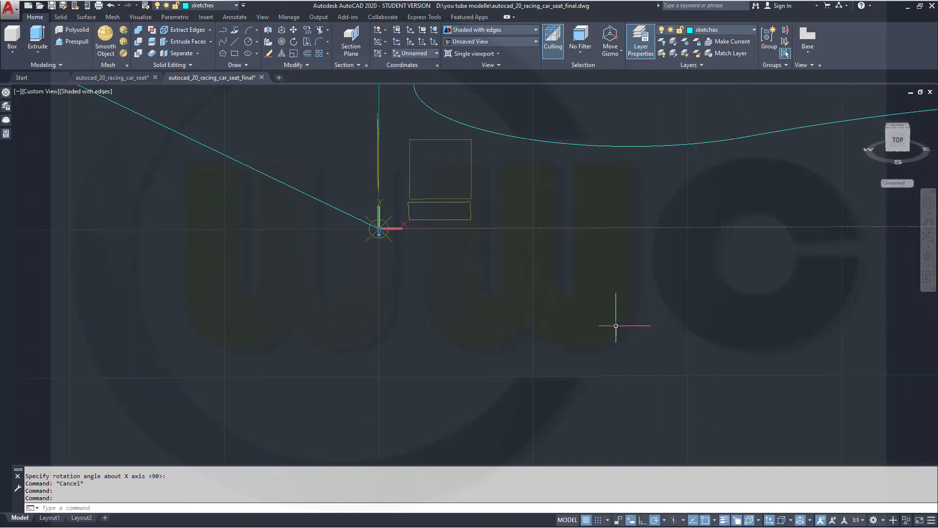
scroll(616, 326, down, 9)
scroll(628, 331, up, 4)
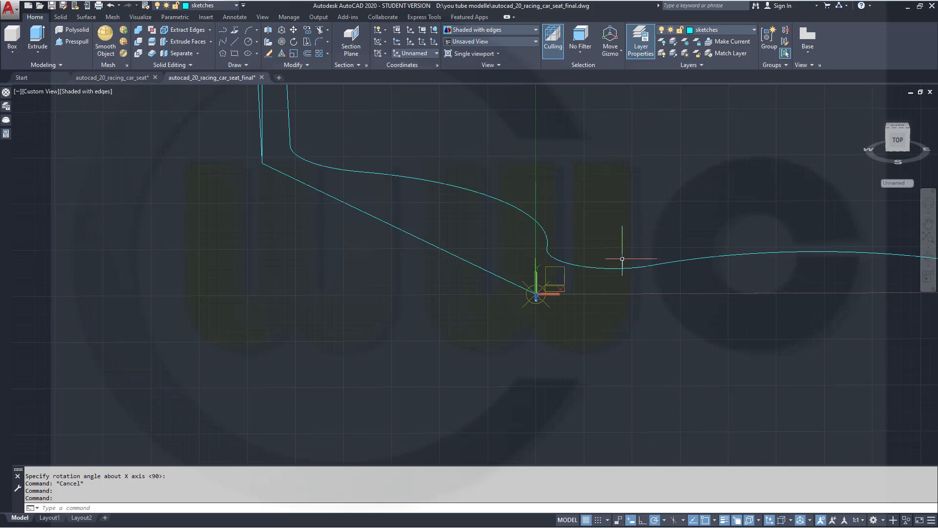
scroll(623, 259, down, 2)
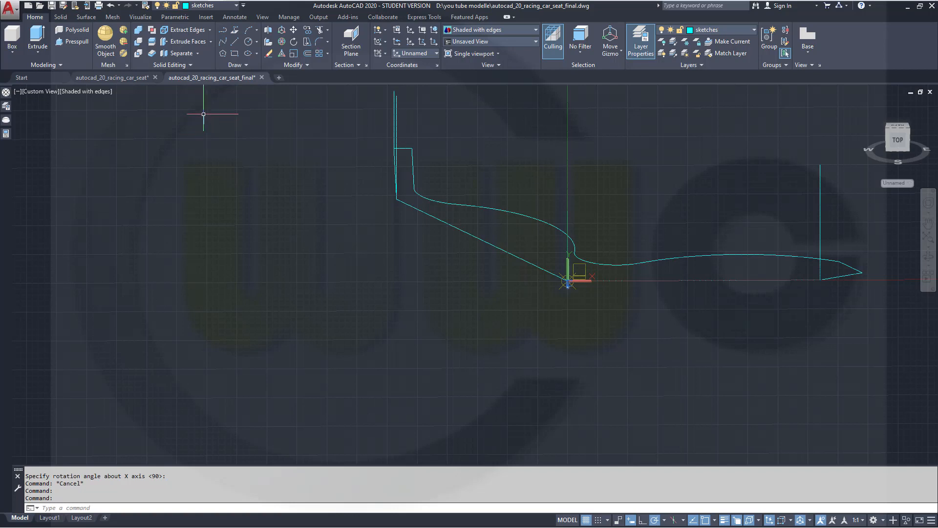
click(256, 33)
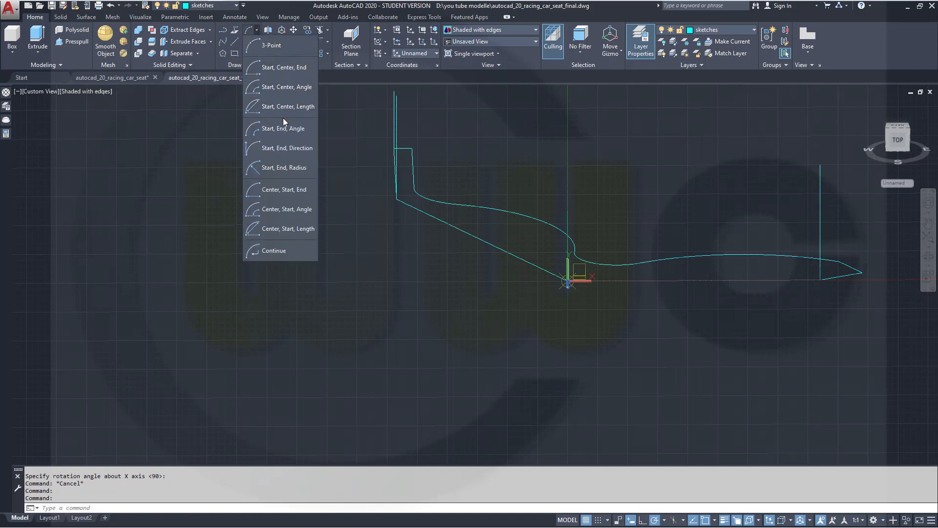
click(272, 167)
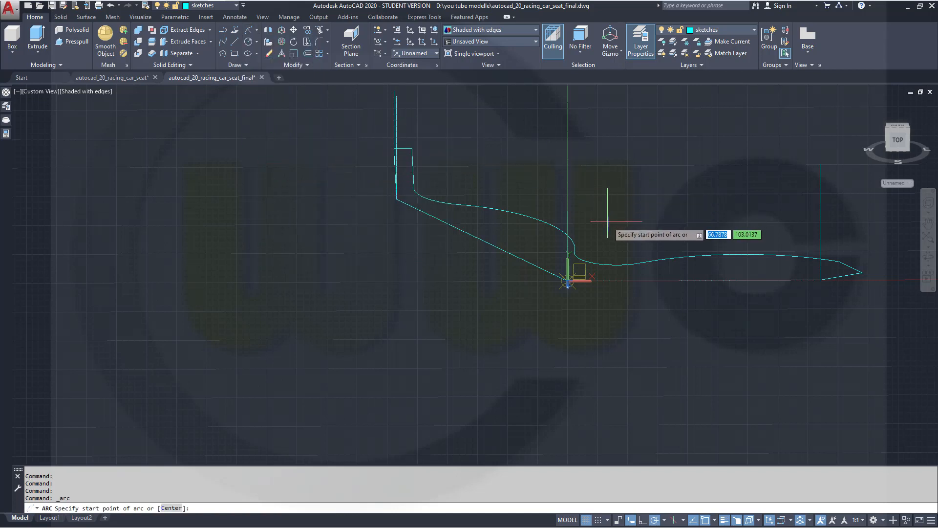
click(576, 215)
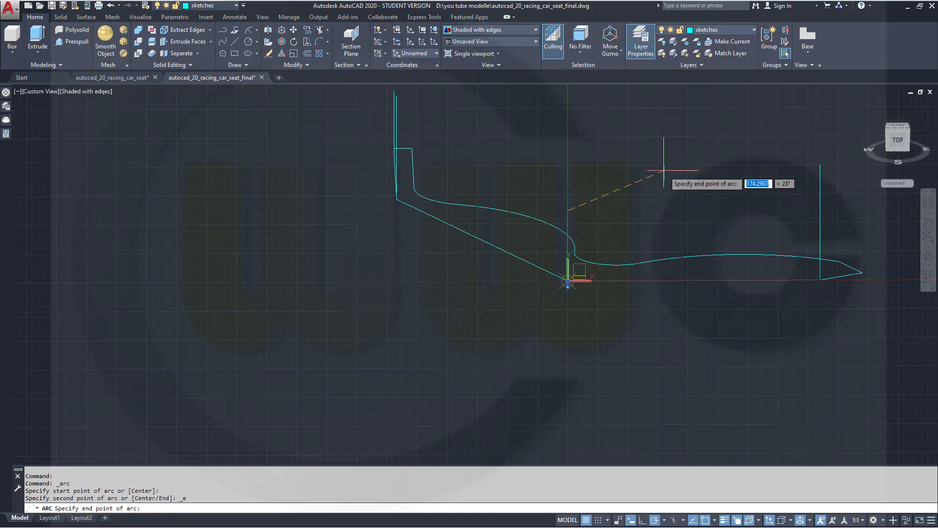
click(820, 172)
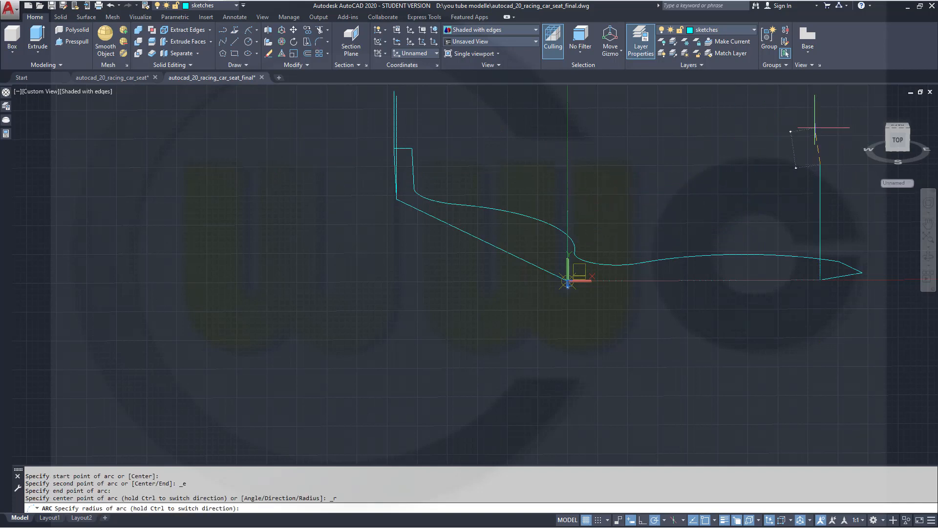
scroll(794, 134, up, 2)
scroll(831, 151, down, 5)
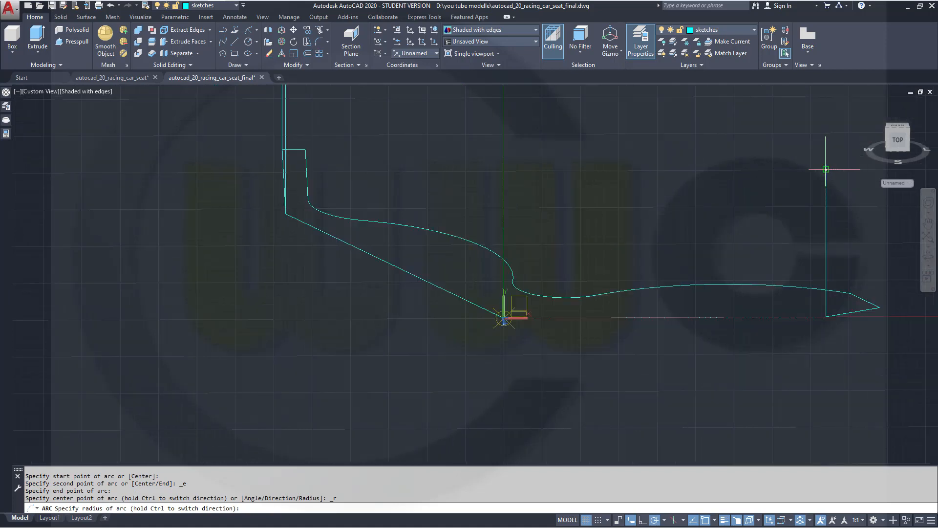
mouse_move(817, 147)
middle_down()
mouse_move(767, 200)
mouse_move(584, 271)
middle_up()
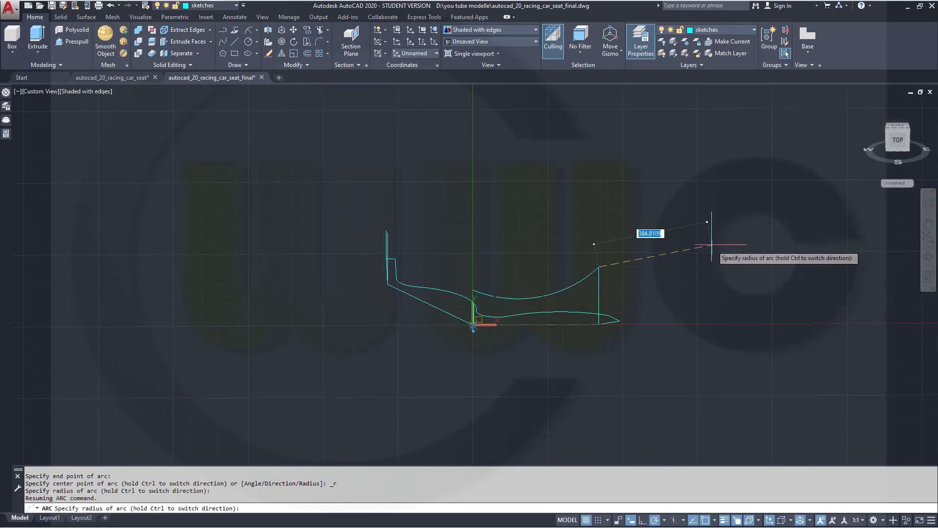
key(F8)
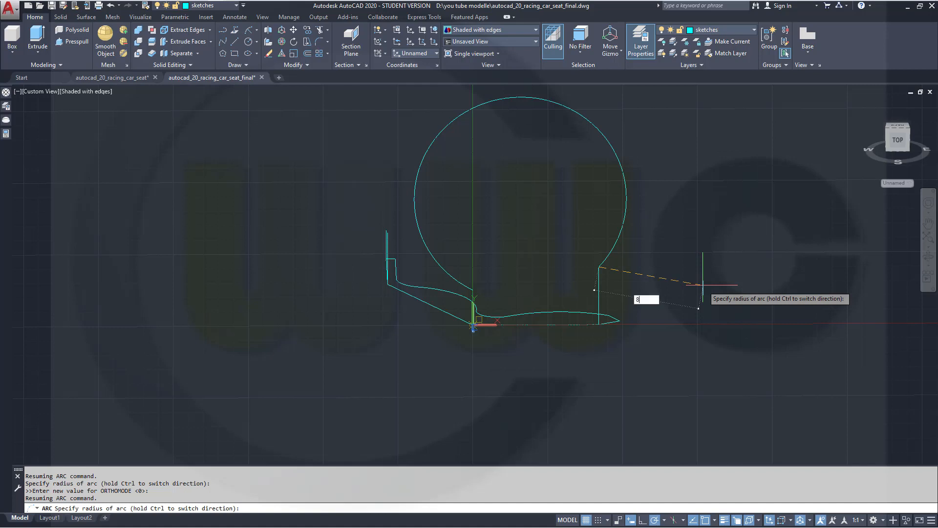
key(Return)
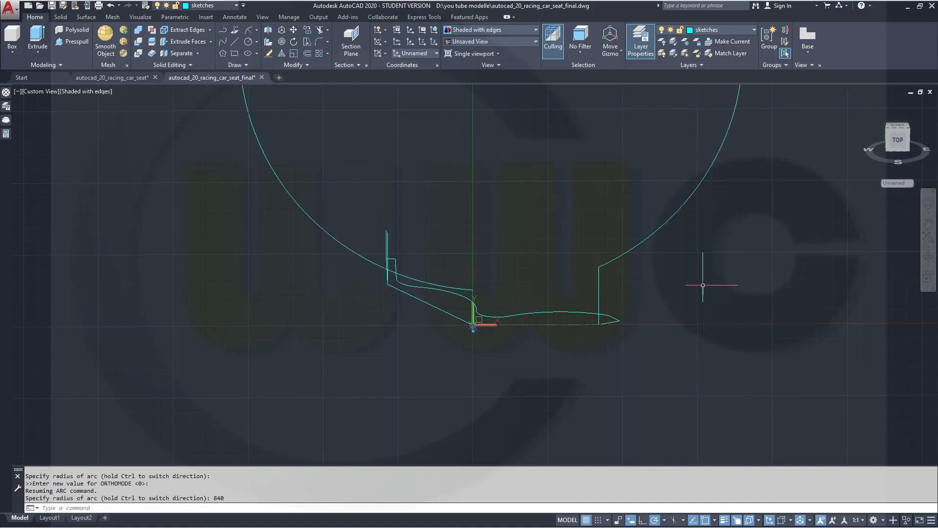
click(640, 244)
key(Delete)
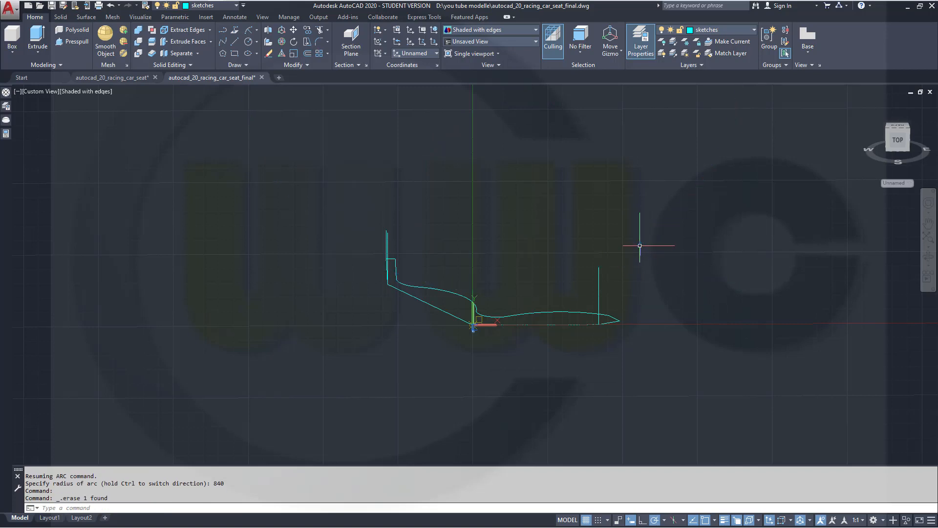
Step: Draw a start-end-radius arc of radius 840 from the upper end of the front guide line to the upper end of the origin line
click(249, 32)
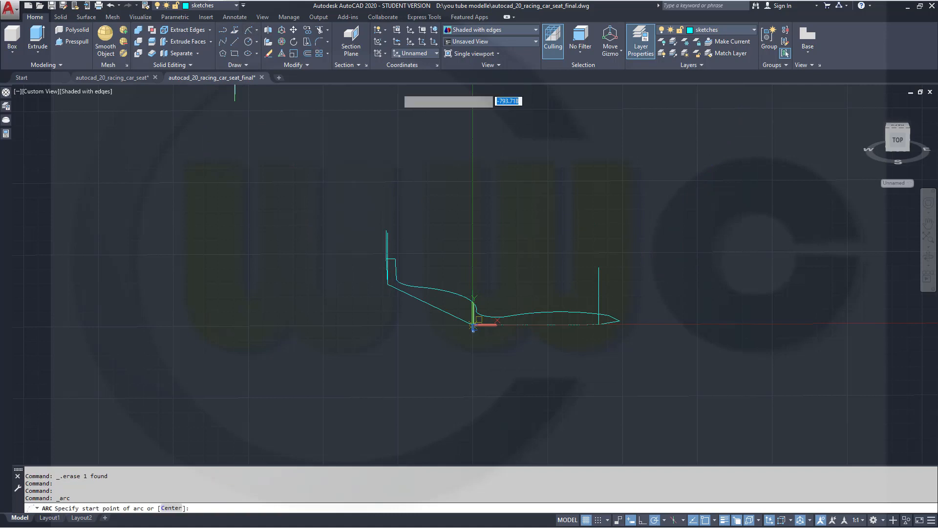
click(600, 279)
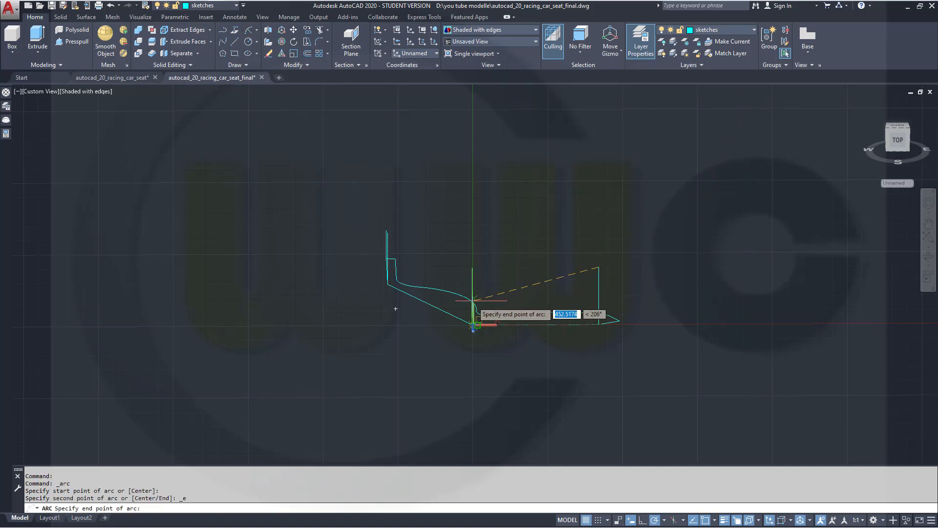
scroll(482, 313, up, 5)
click(454, 269)
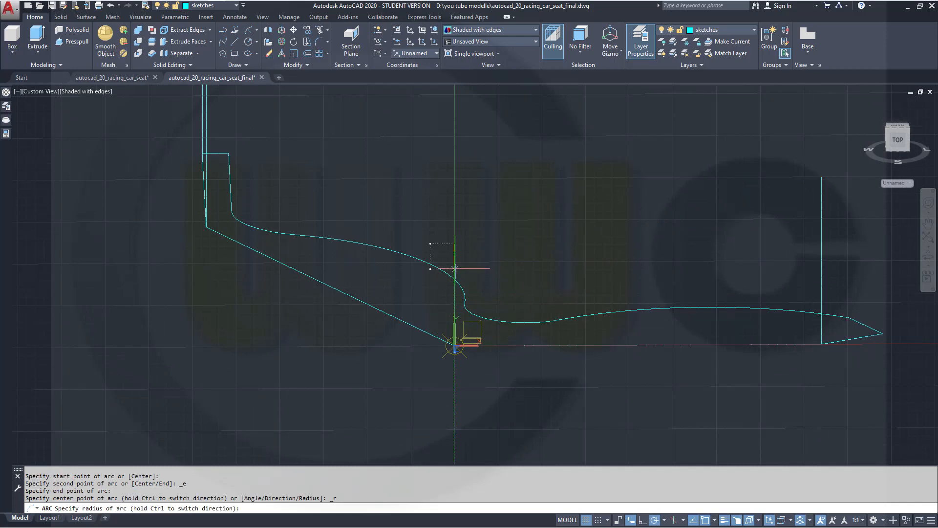
scroll(566, 185, down, 3)
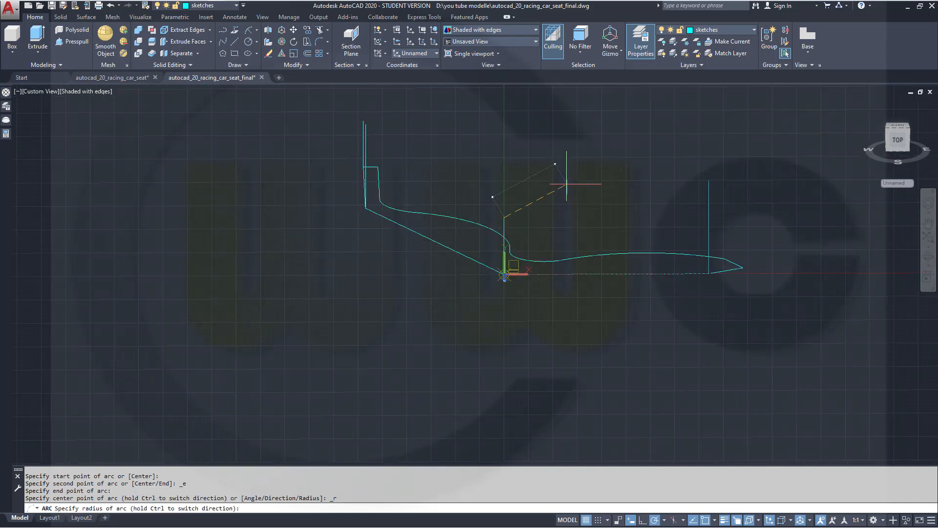
scroll(566, 184, down, 2)
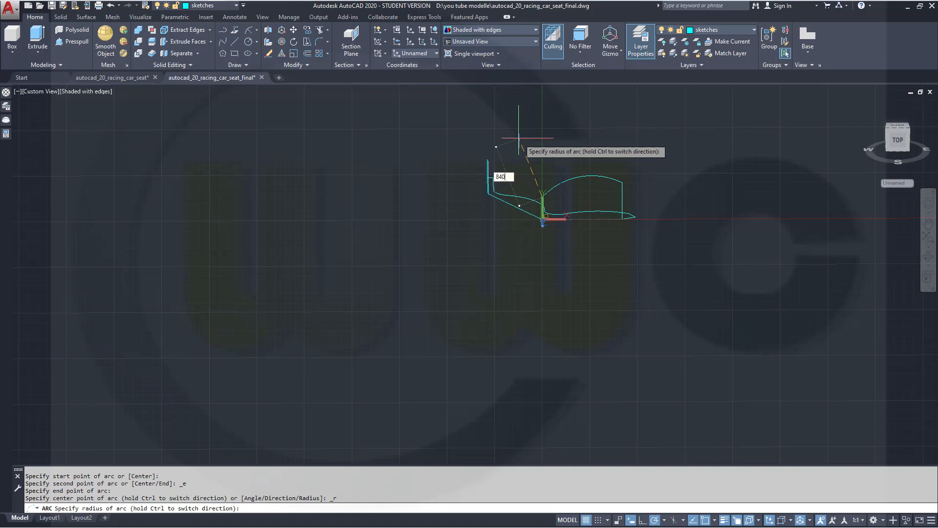
key(Return)
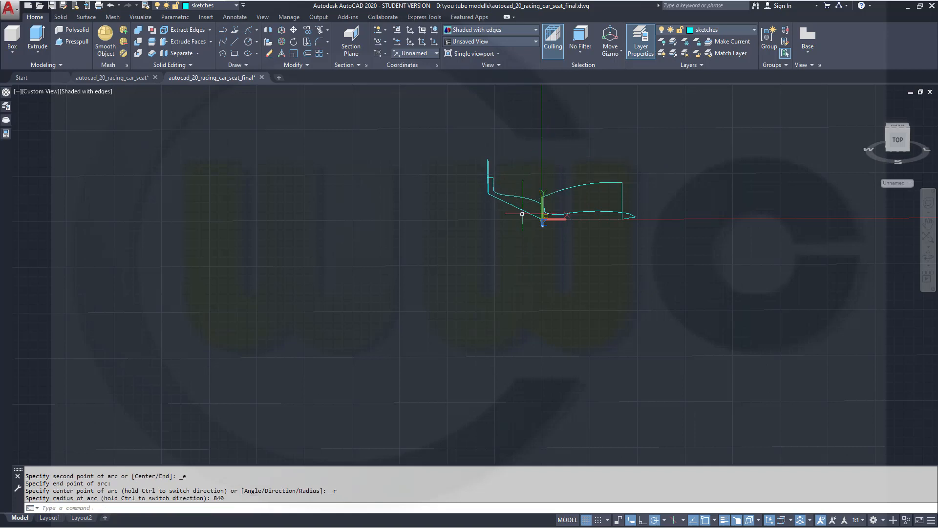
shift+middle_drag(534, 251, 623, 364)
scroll(622, 358, up, 4)
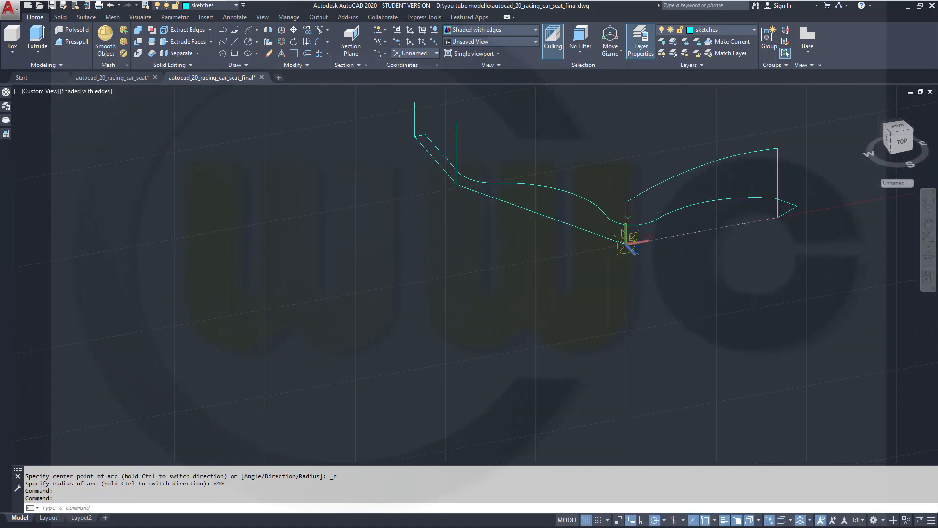
Step: Move the UCS origin to the base of the backrest's middle upright line and point its X axis at the world-origin profile corner
middle_drag(621, 309, 754, 456)
drag(695, 414, 689, 412)
key(Escape)
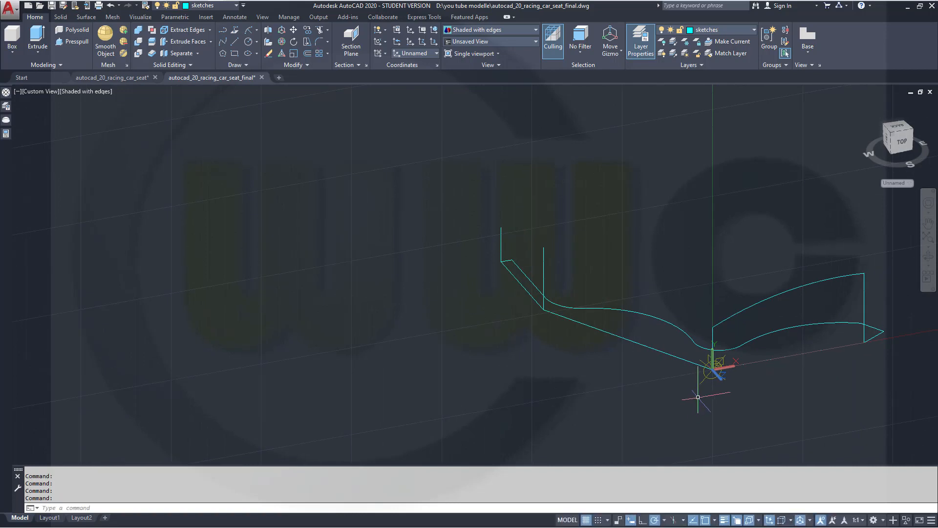
scroll(735, 383, up, 2)
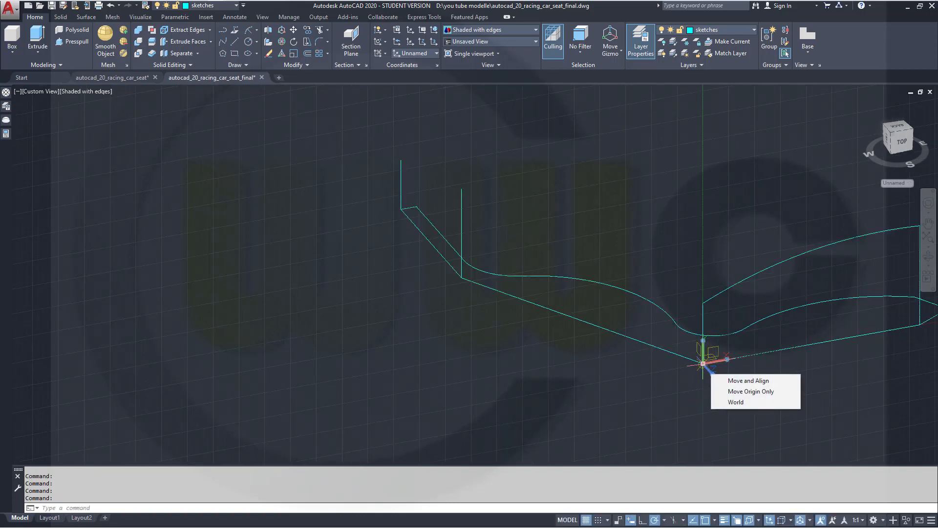
click(703, 364)
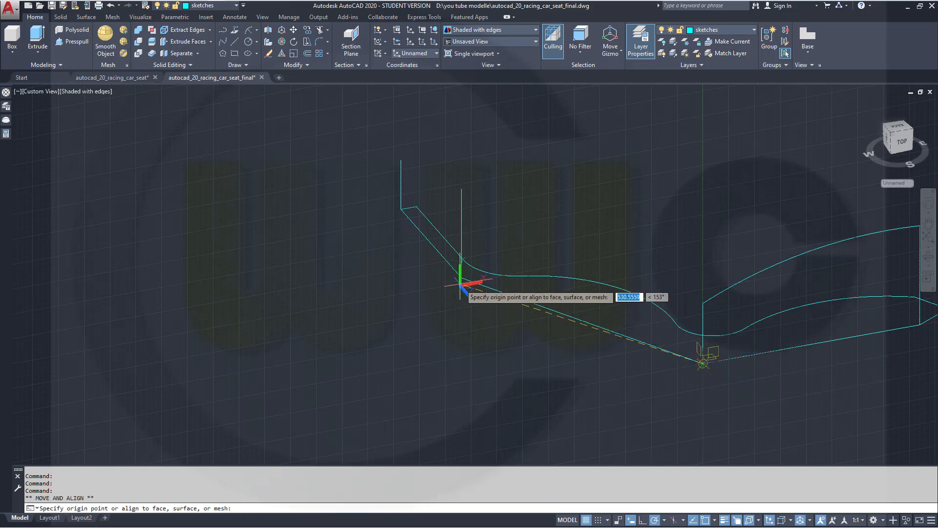
click(462, 278)
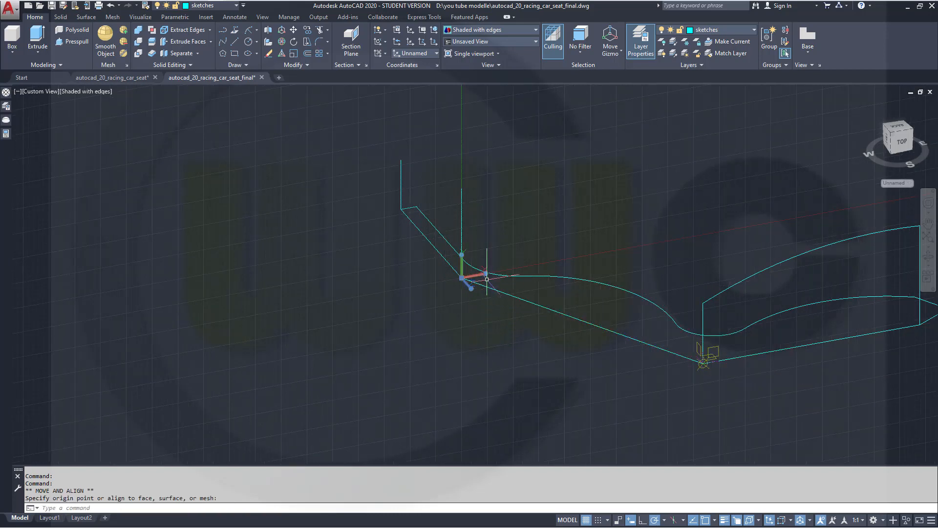
click(485, 274)
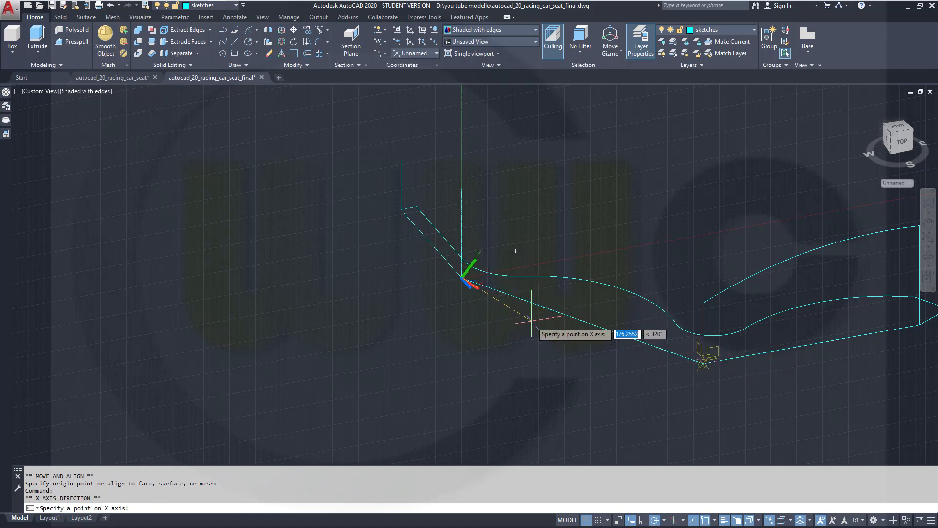
shift+middle_drag(562, 313, 570, 273)
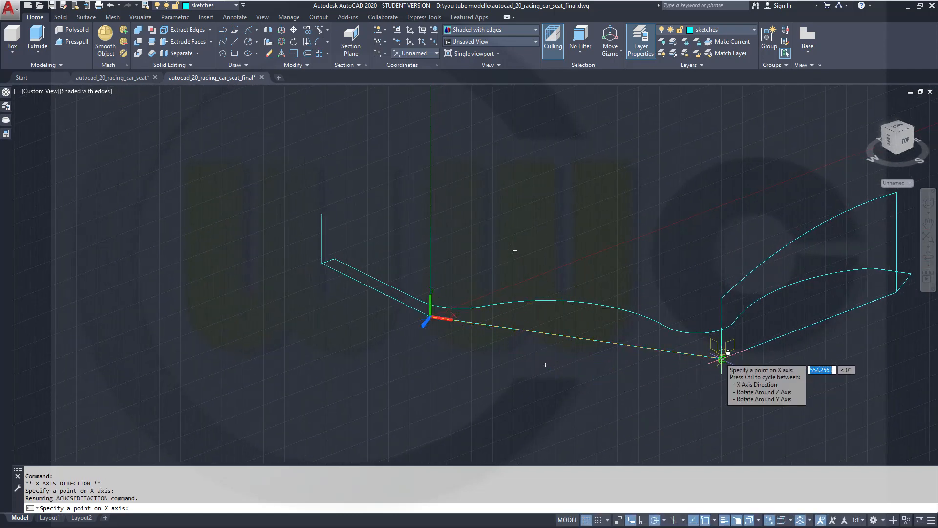
click(722, 360)
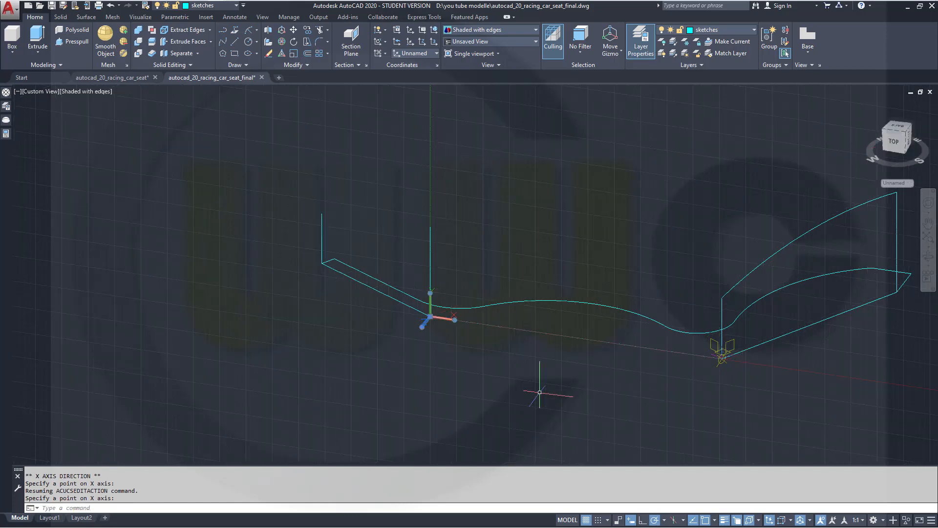
key(Escape)
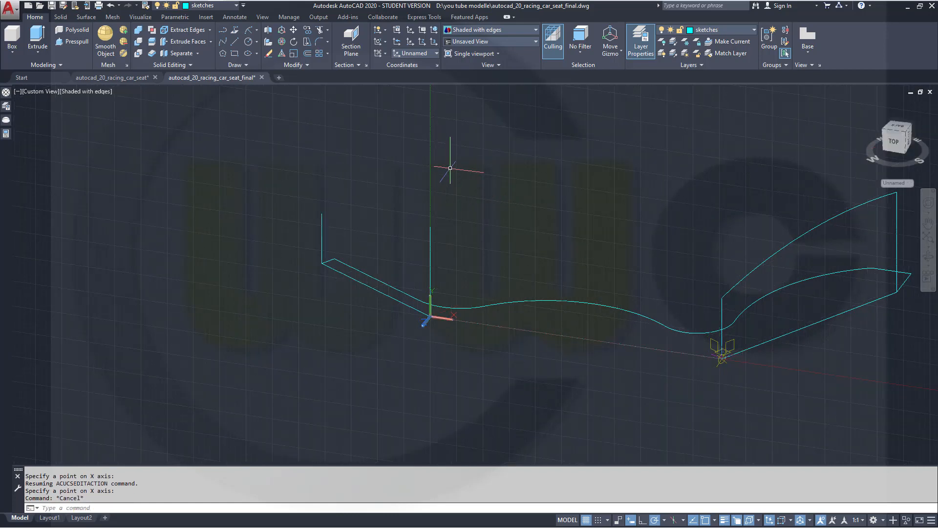
Step: Draw a start-end-radius arc of radius 750 from the upper end of the world-origin line to that of the backrest's middle upright line
click(249, 32)
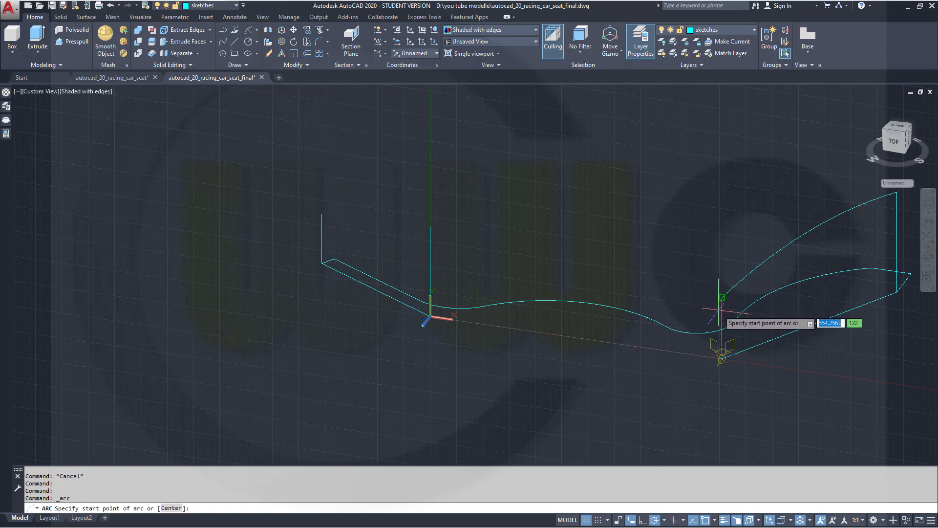
click(721, 297)
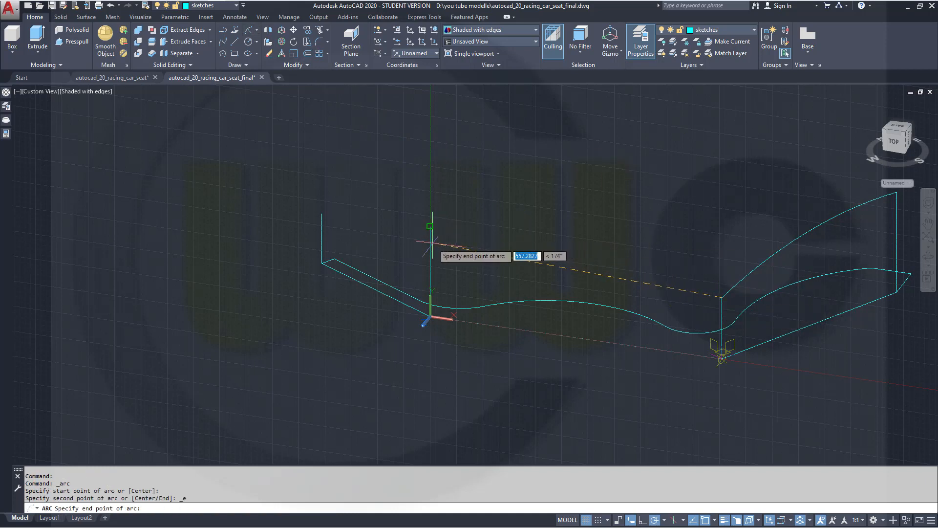
click(430, 228)
scroll(511, 159, up, 2)
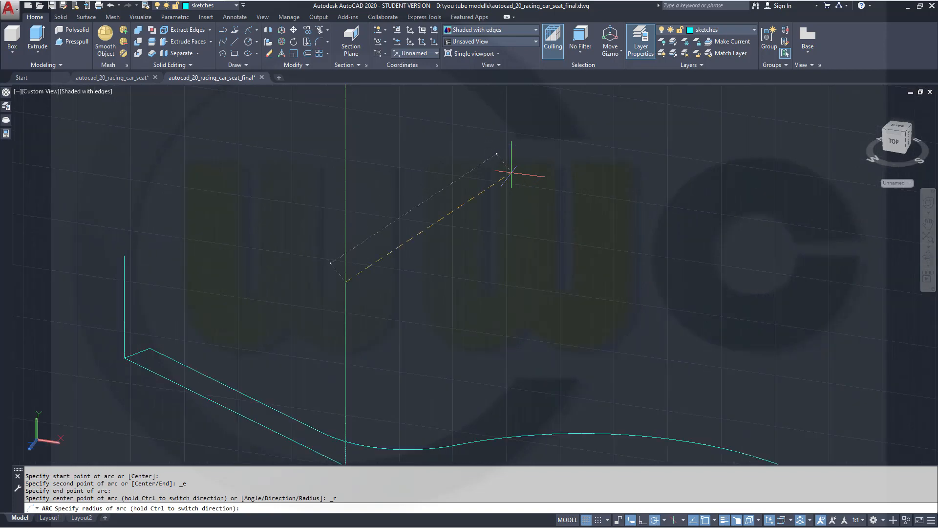
scroll(484, 189, down, 5)
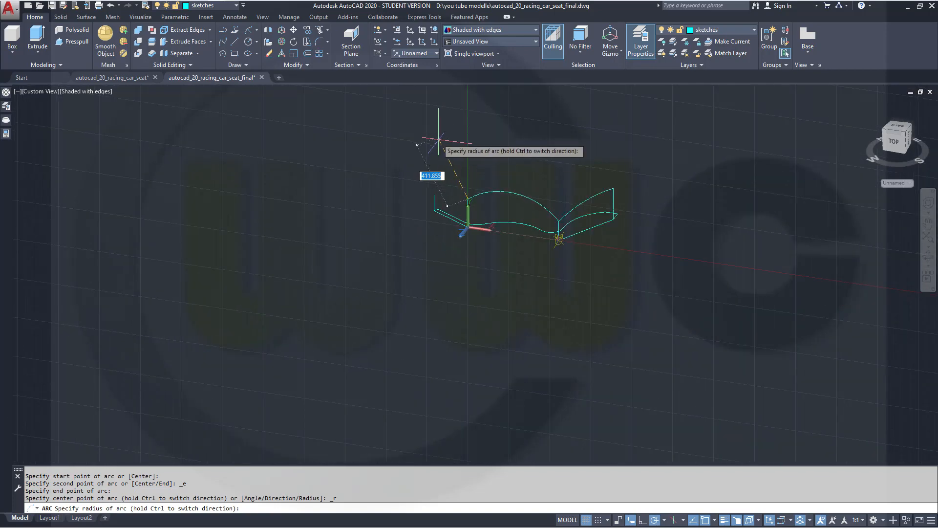
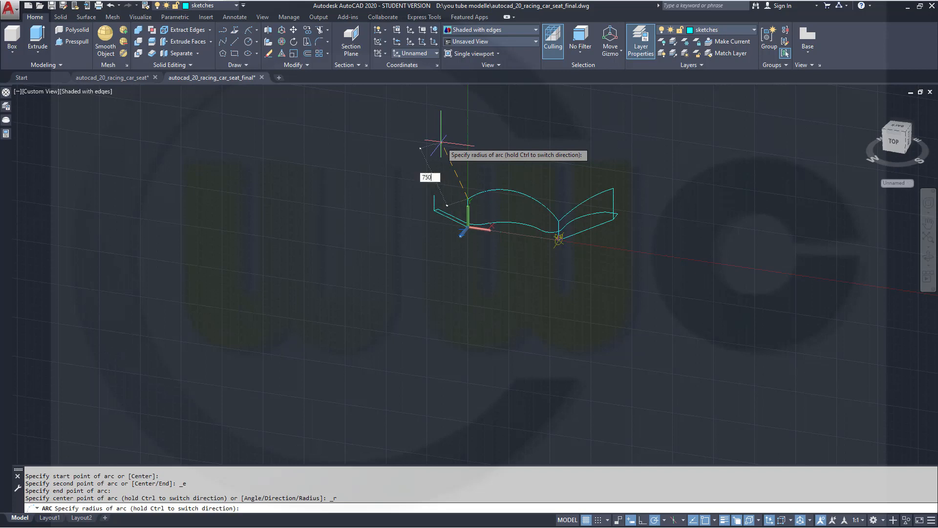
key(Return)
key(Escape)
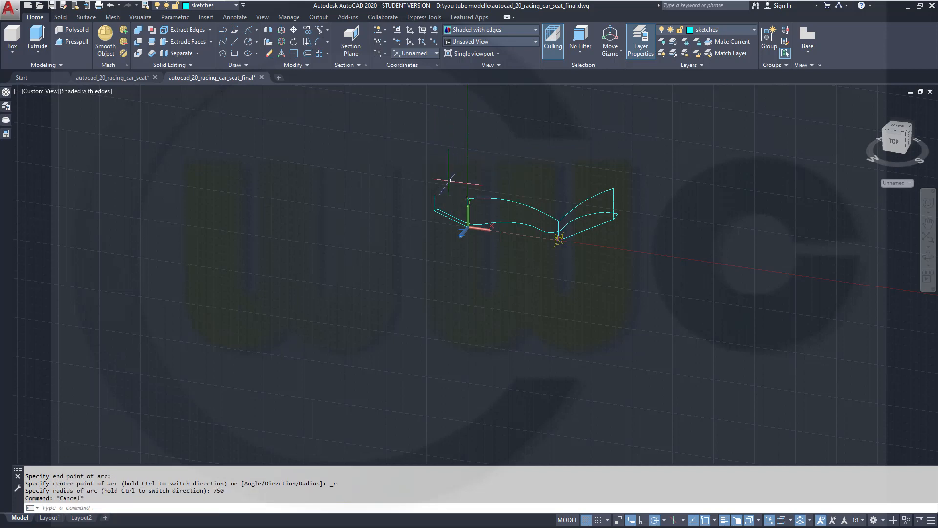
Step: Move the UCS origin to the base of the outermost backrest upright line and point its X axis at the middle upright line's base
scroll(448, 186, up, 3)
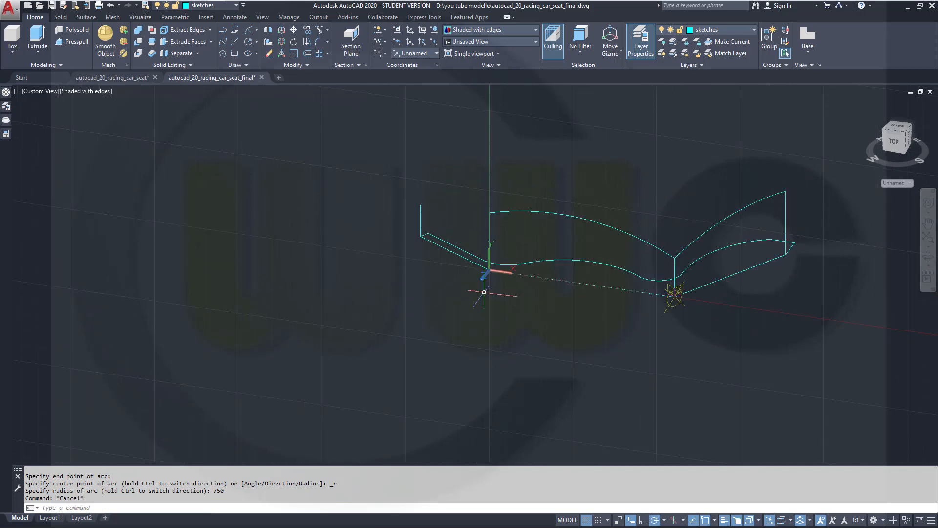
mouse_move(516, 340)
shift+middle_down()
mouse_move(540, 341)
mouse_move(530, 331)
shift+middle_up()
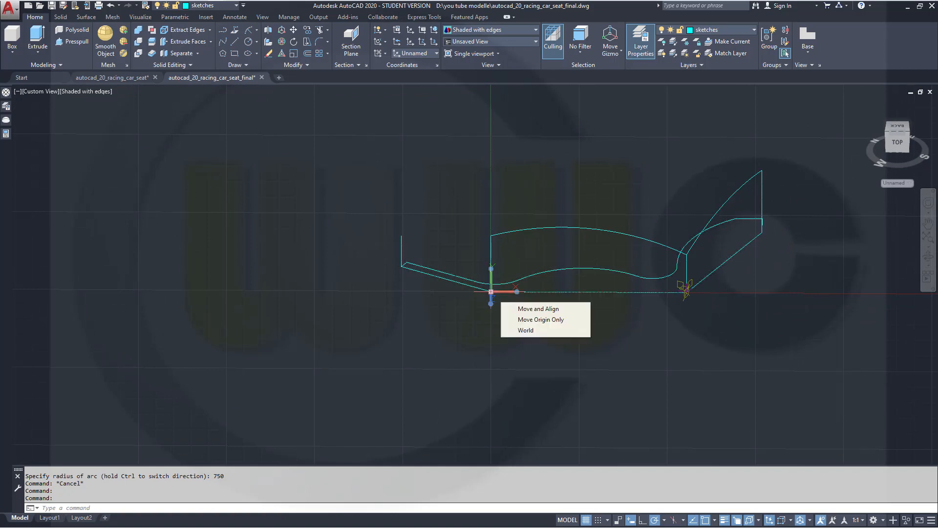
click(491, 292)
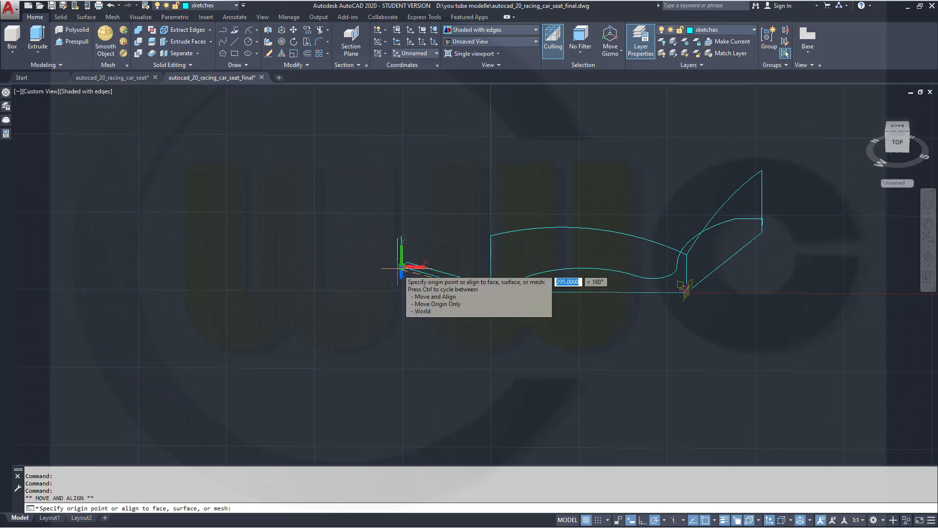
click(401, 267)
scroll(415, 300, up, 2)
scroll(418, 288, up, 2)
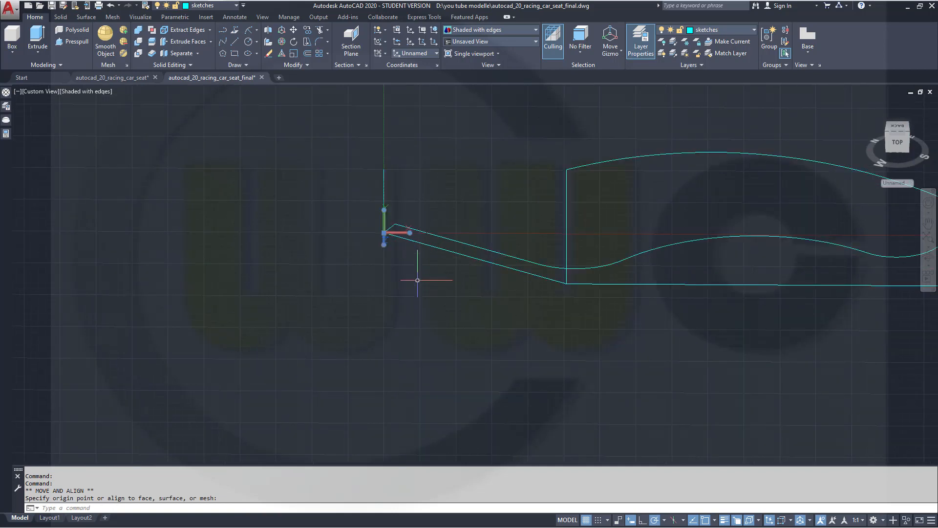
click(448, 257)
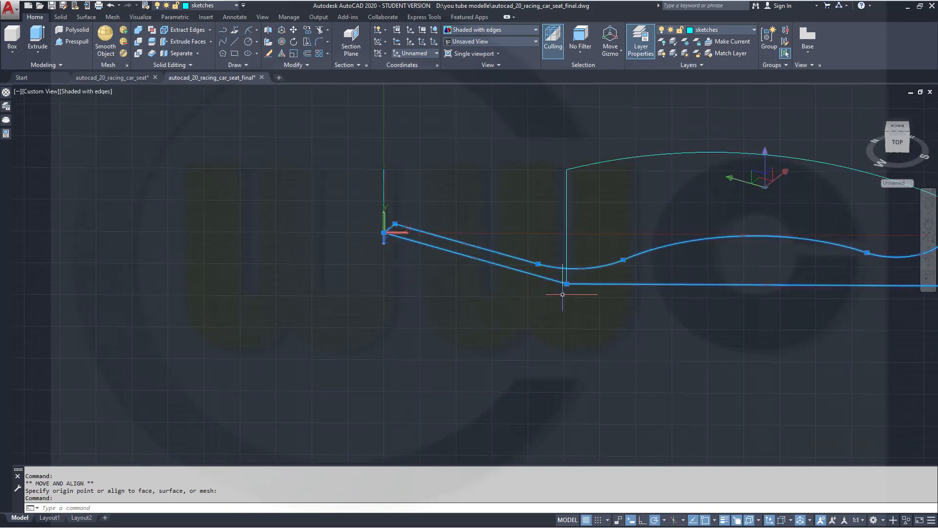
key(Escape)
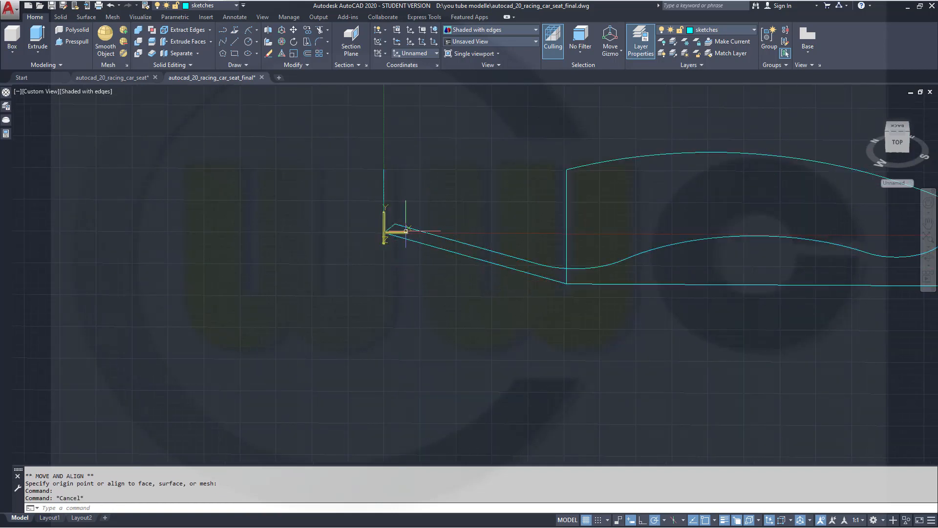
click(409, 232)
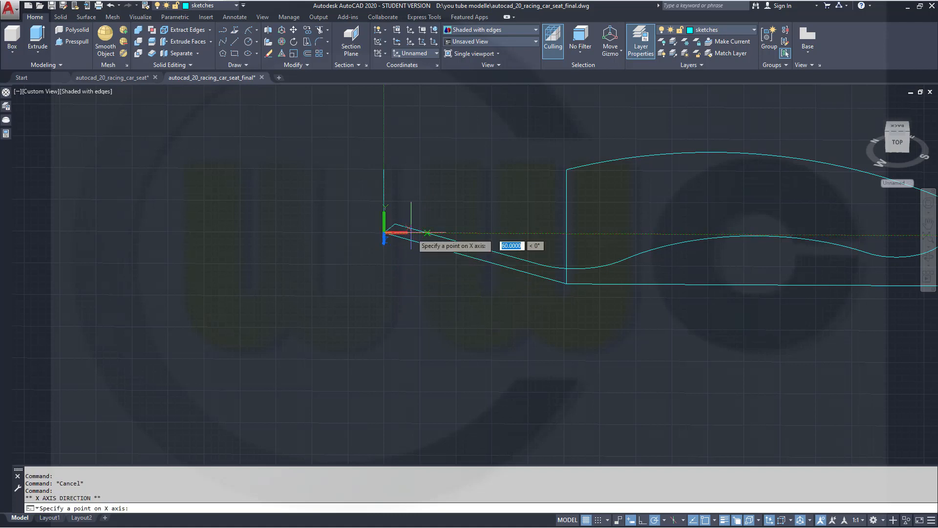
click(567, 283)
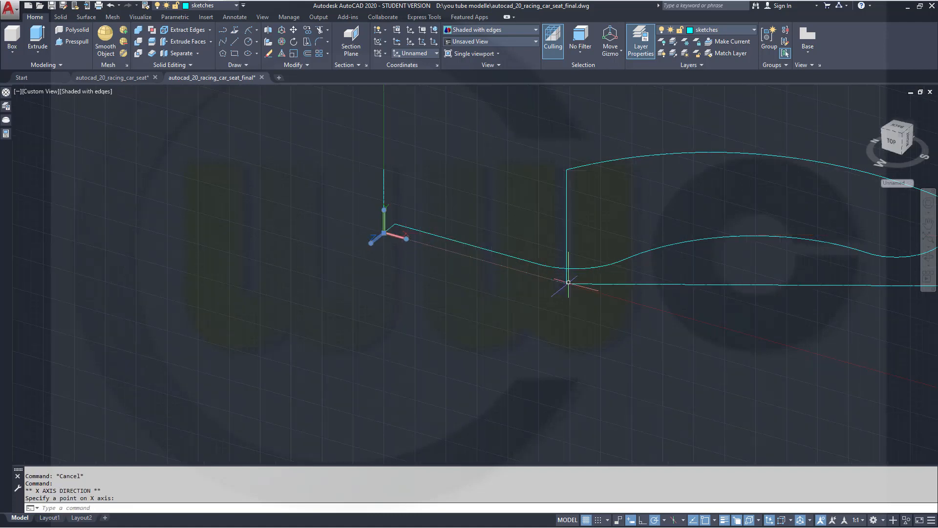
Step: Draw a start-end-radius arc of radius 800 from the upper end of the middle upright line to that of the outermost backrest line
middle_drag(472, 311, 480, 343)
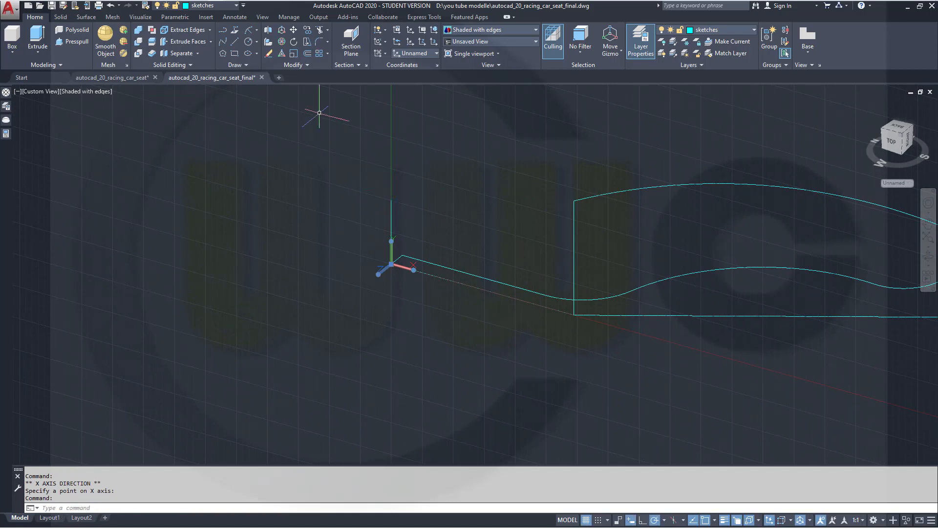
click(248, 31)
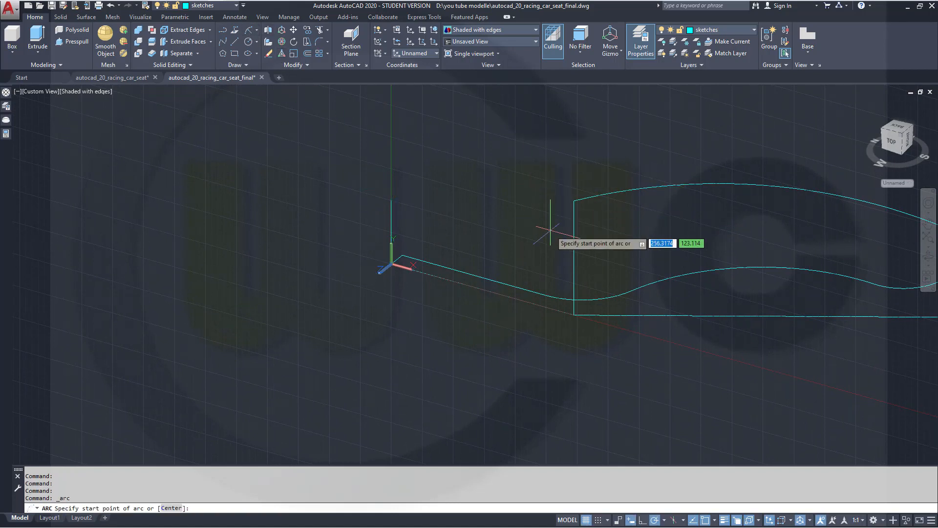
click(573, 202)
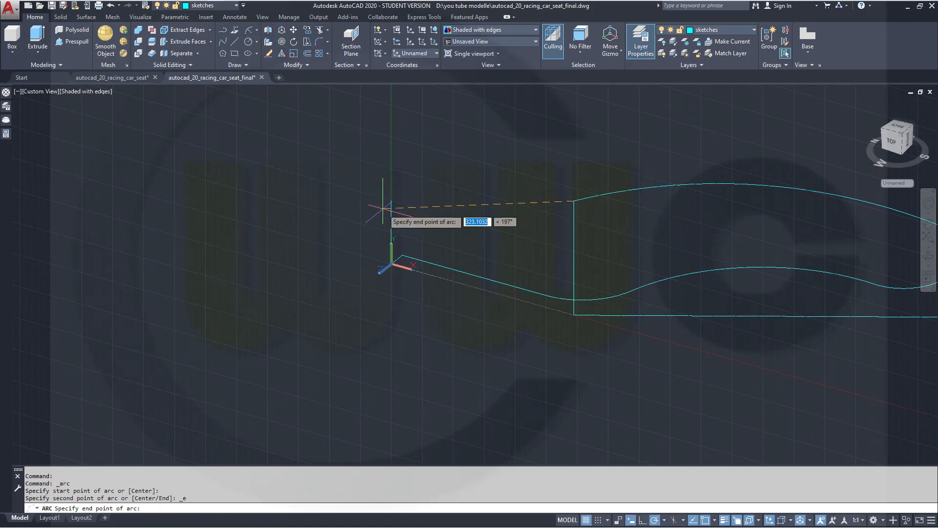
click(391, 201)
scroll(413, 146, up, 2)
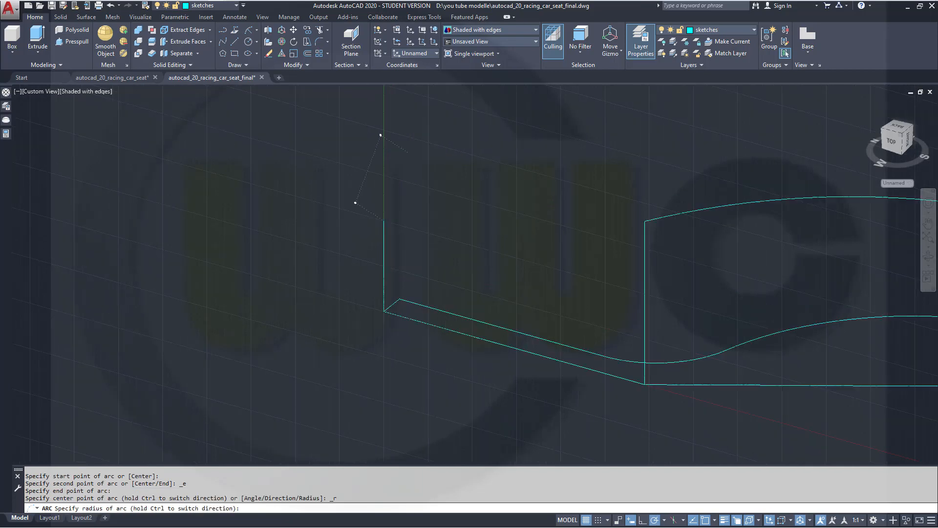
scroll(412, 151, down, 3)
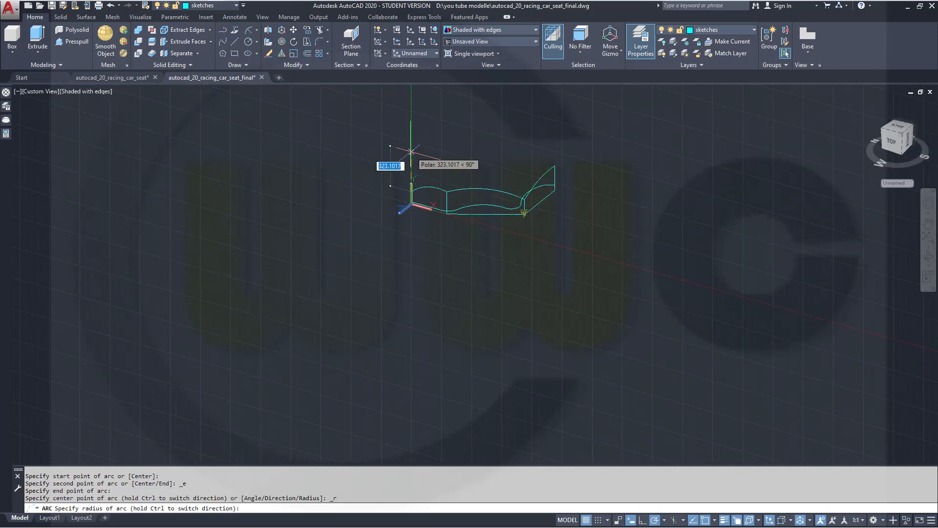
text(800)
key(Return)
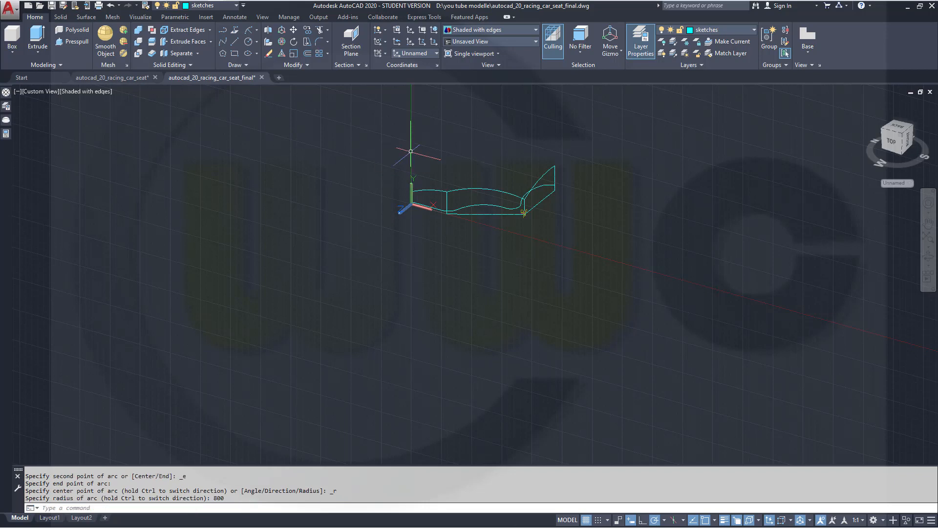
key(Escape)
Step: Turn off the grid display and restore the world coordinate system
shift+middle_drag(518, 303, 424, 350)
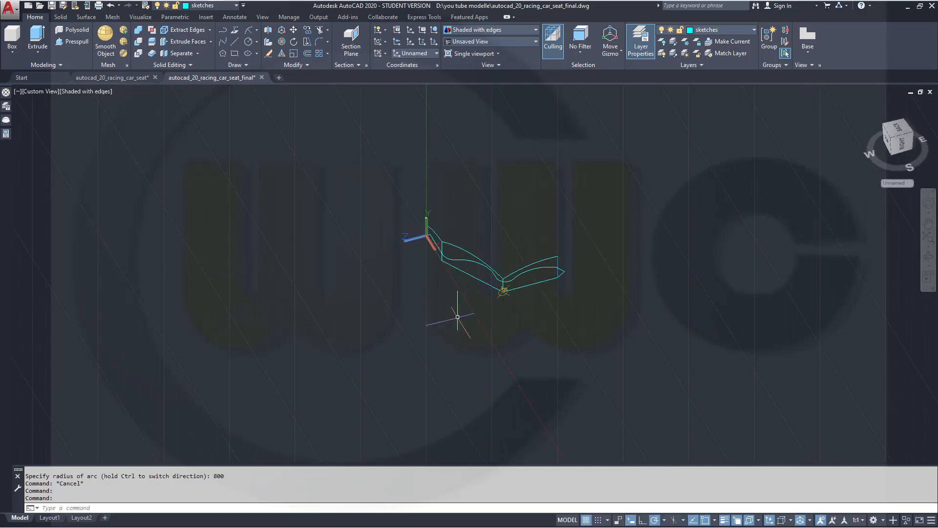
click(586, 519)
scroll(452, 355, up, 2)
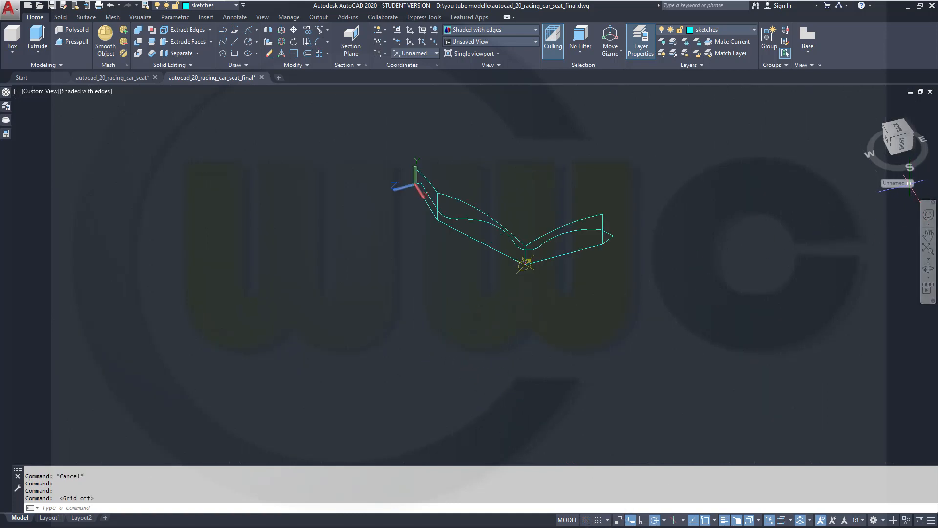
click(910, 184)
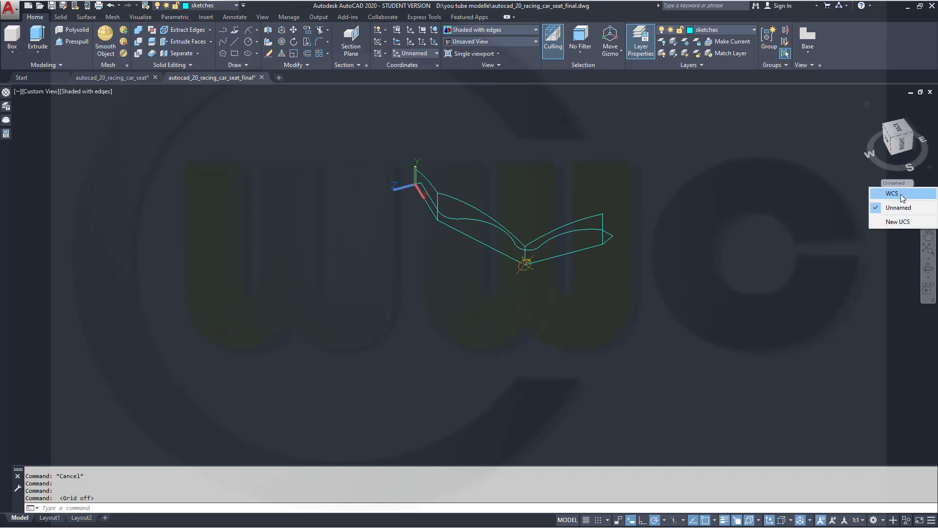
click(901, 194)
middle_drag(638, 292, 614, 315)
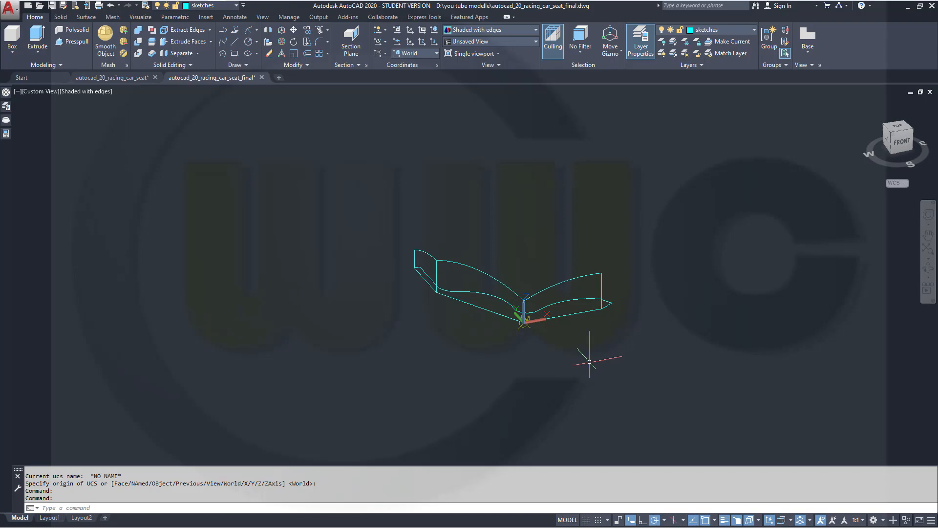
scroll(518, 283, up, 6)
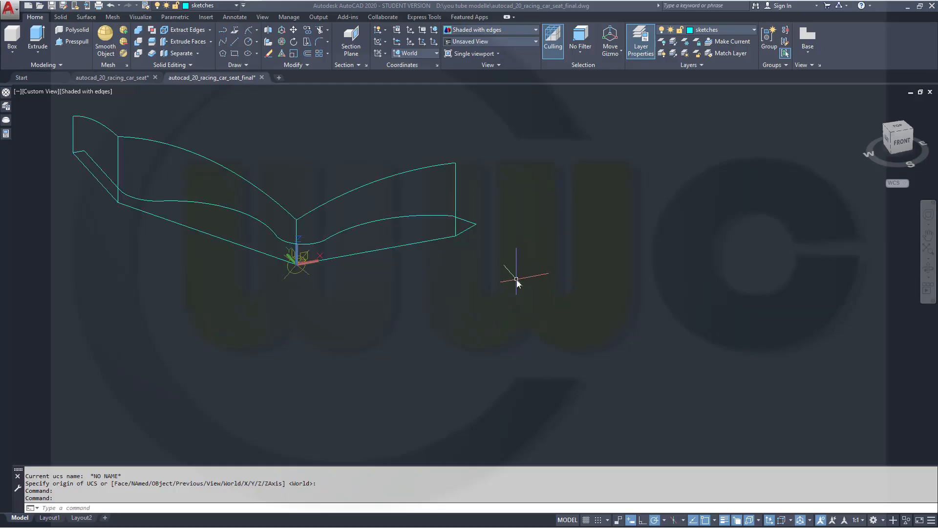
scroll(516, 280, down, 4)
click(516, 281)
middle_drag(469, 300, 627, 392)
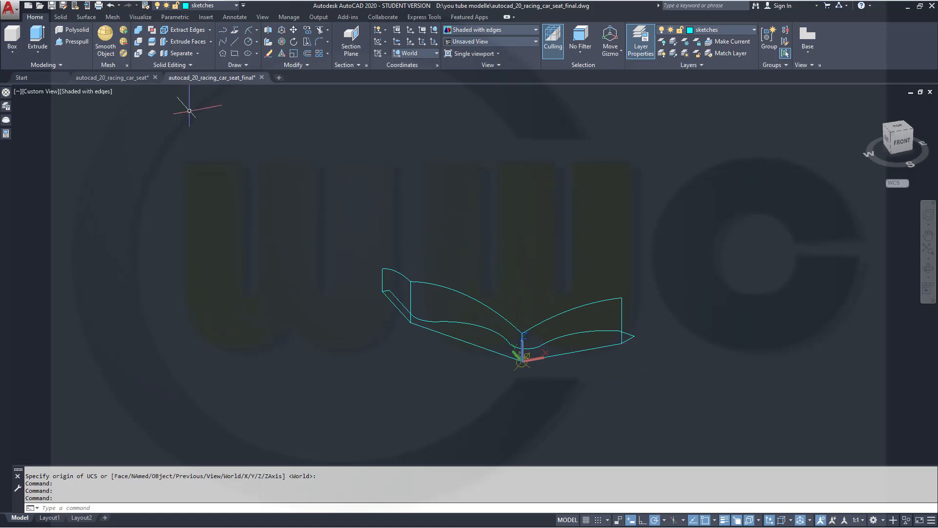
Step: Loft a surface between the outermost backrest arc and the seat-front arc, using the 750-radius arc between them as the guide
click(84, 18)
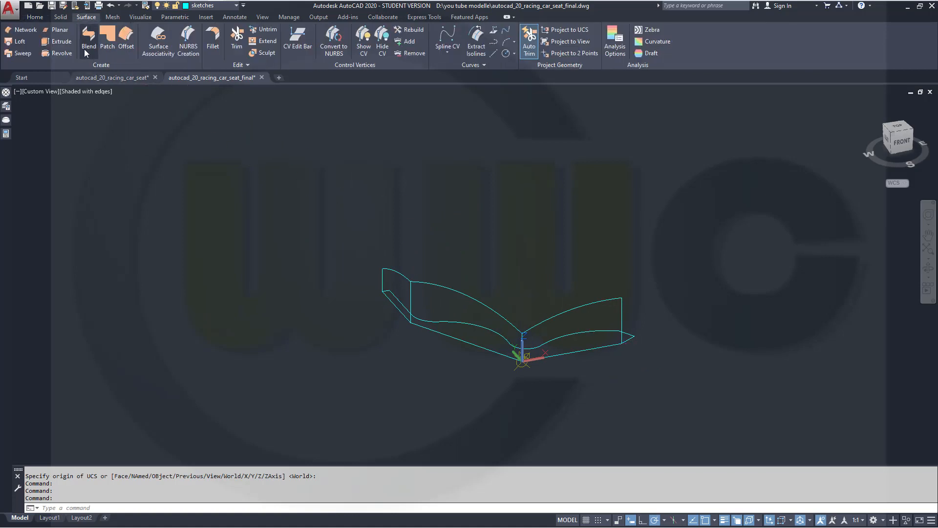
click(13, 41)
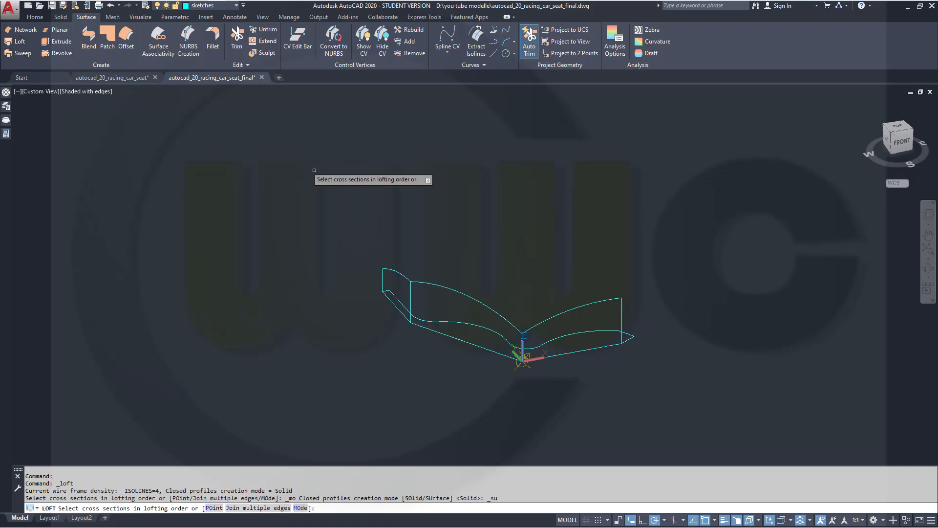
scroll(435, 231, up, 1)
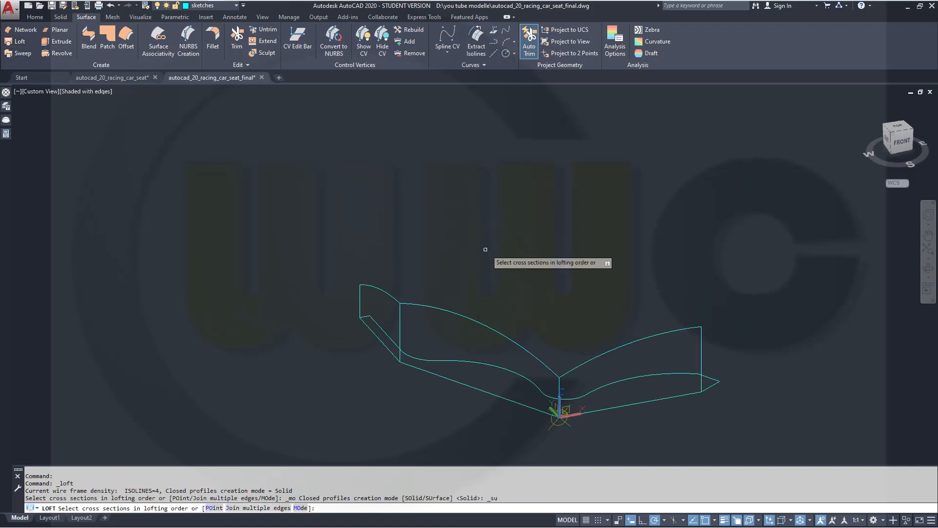
click(392, 295)
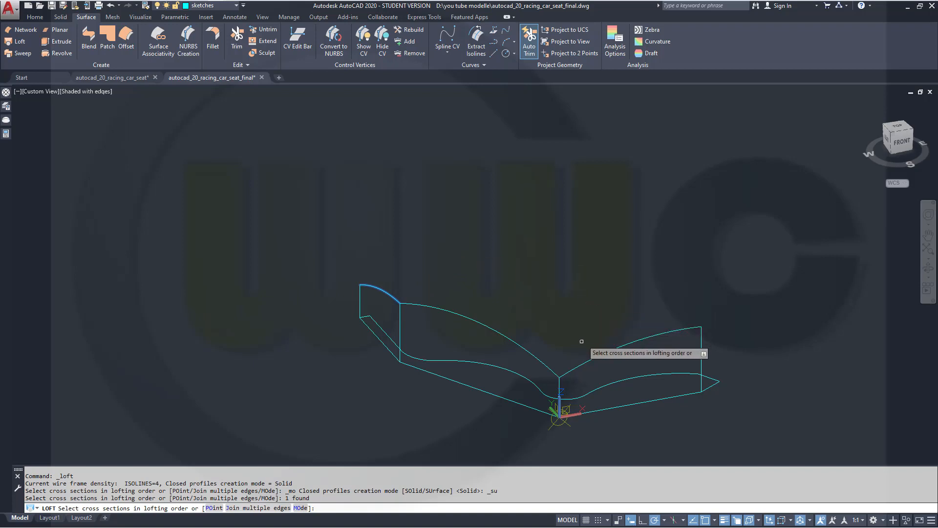
click(575, 367)
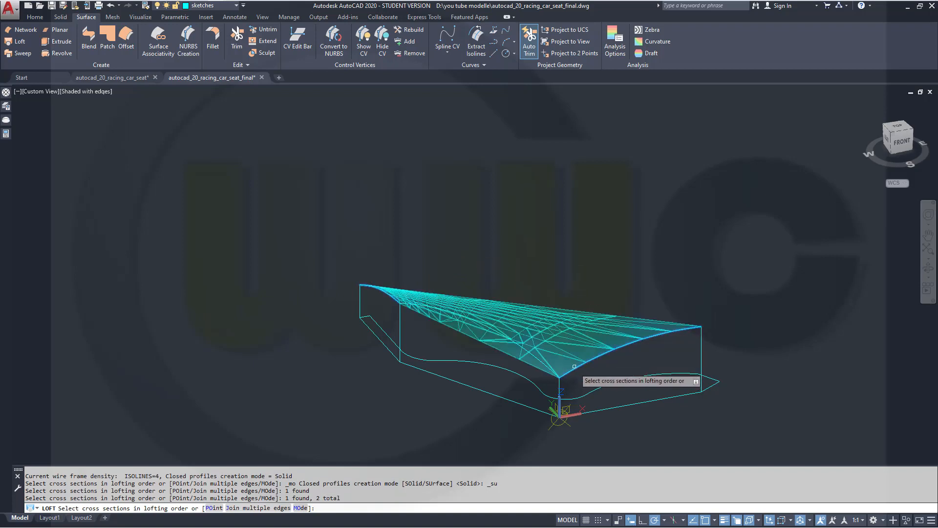
right_click(547, 236)
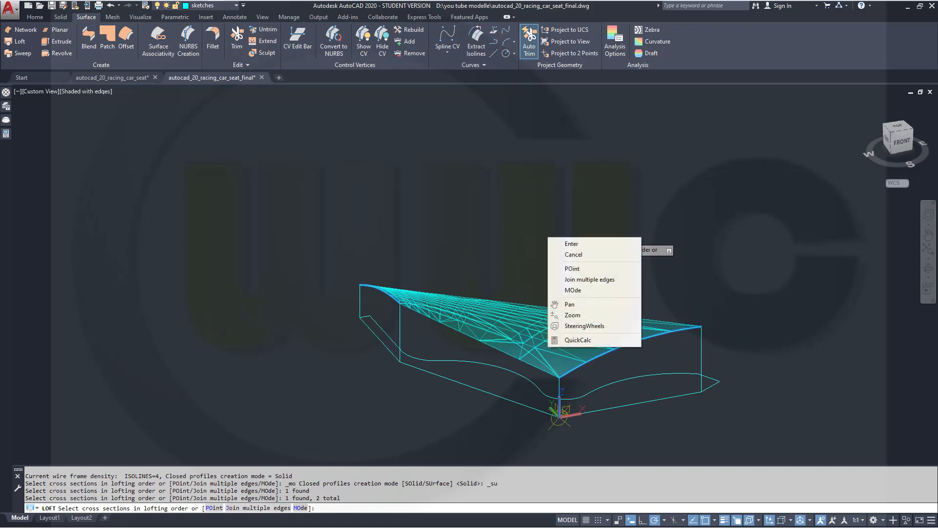
click(570, 244)
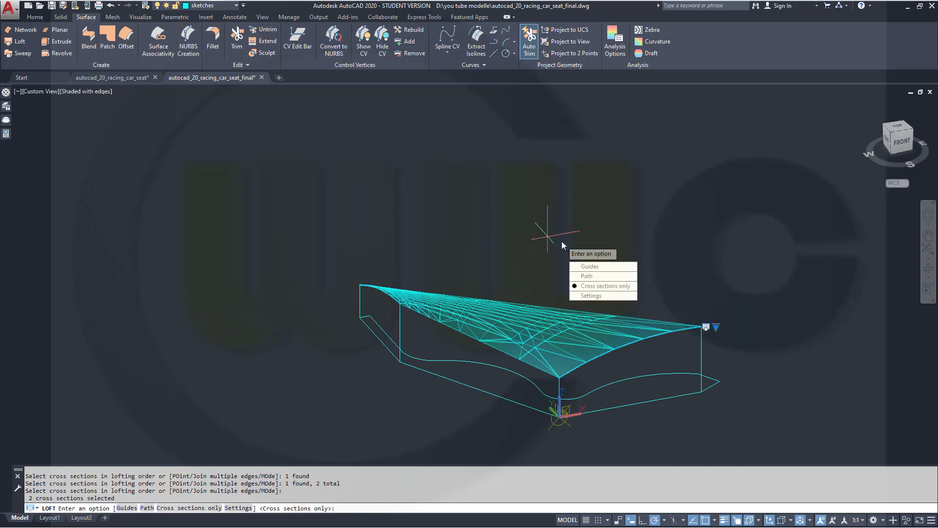
click(591, 267)
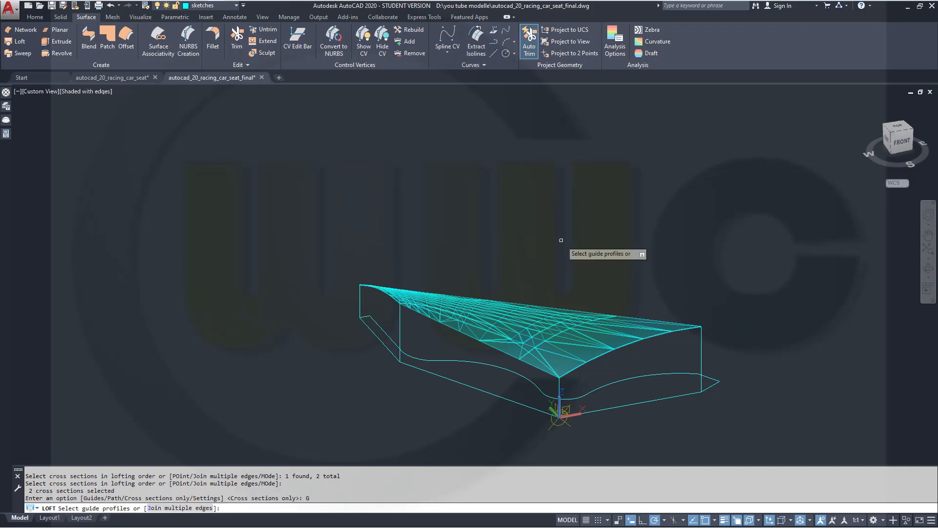
click(472, 317)
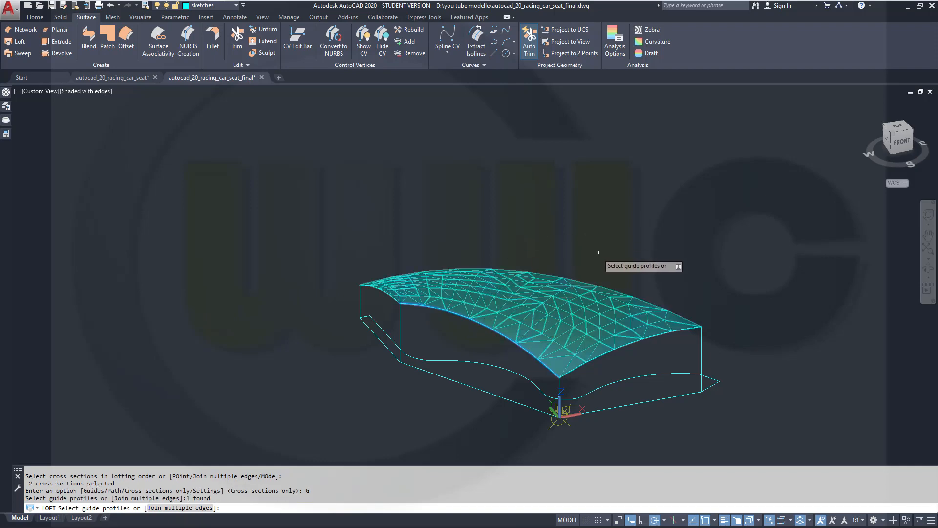
shift+middle_drag(596, 253, 418, 210)
key(Return)
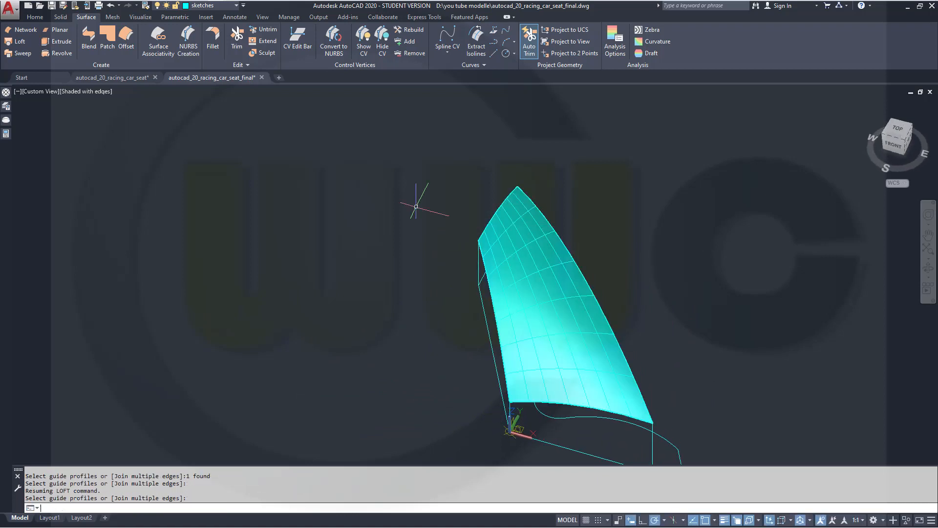
Step: Extend the lofted surface by 150 along its long free edge opposite the guide arc
shift+middle_drag(613, 230, 650, 245)
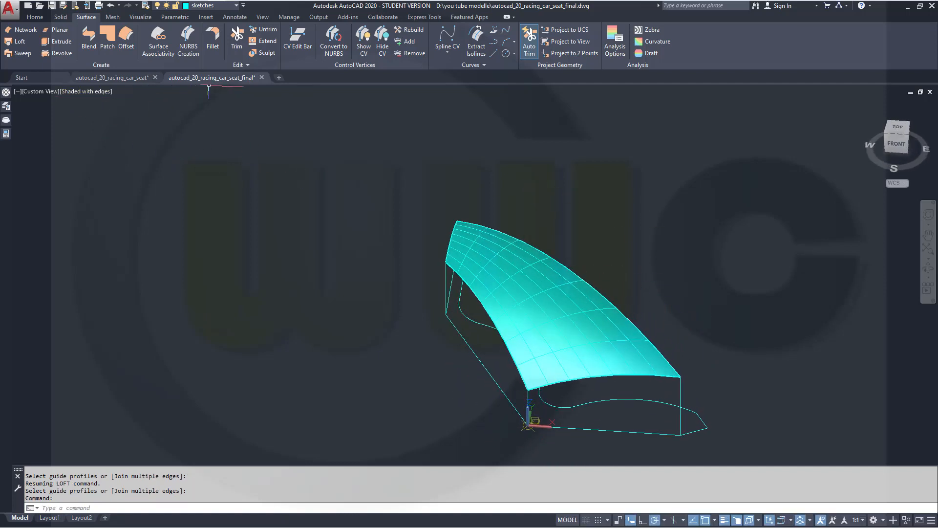
click(257, 42)
shift+middle_drag(575, 229, 557, 250)
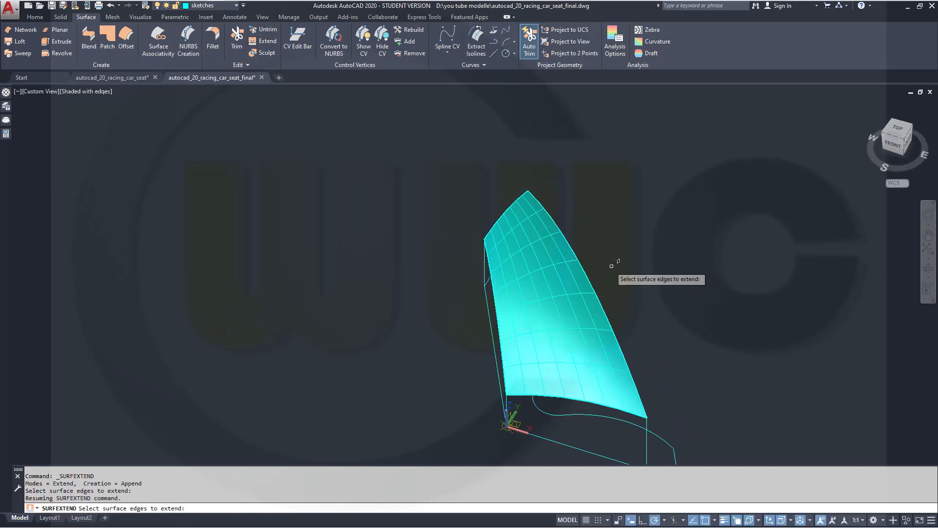
click(595, 290)
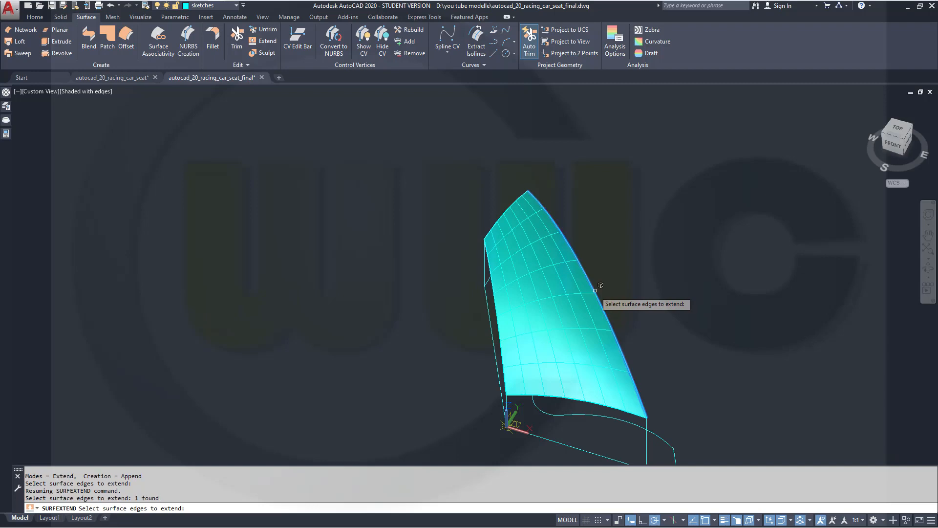
key(Return)
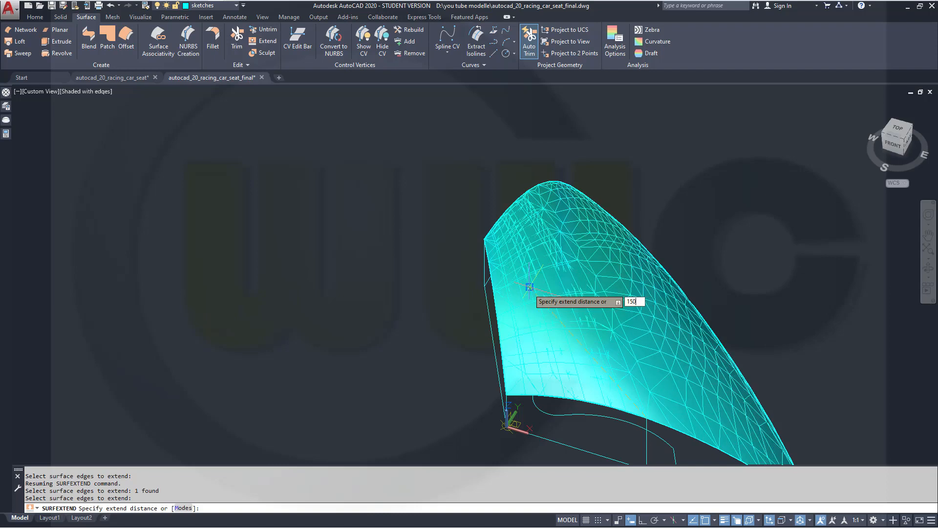
text(150)
key(Return)
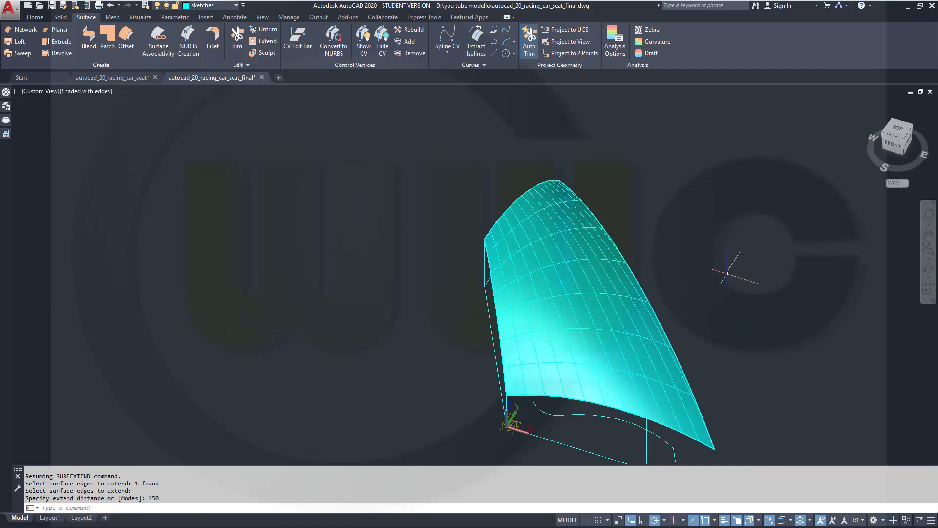
Step: Union the lofted surface and its extension into one surface
shift+middle_drag(726, 273, 666, 310)
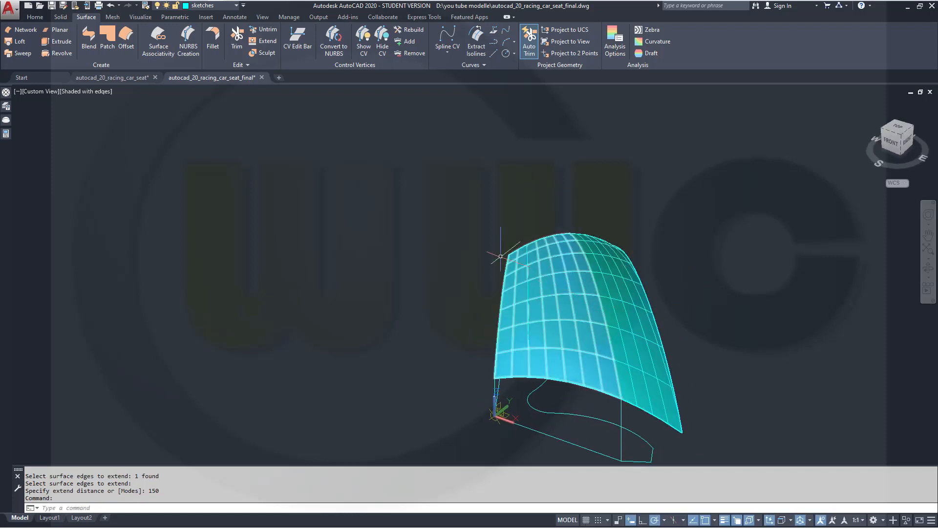
click(59, 18)
click(197, 54)
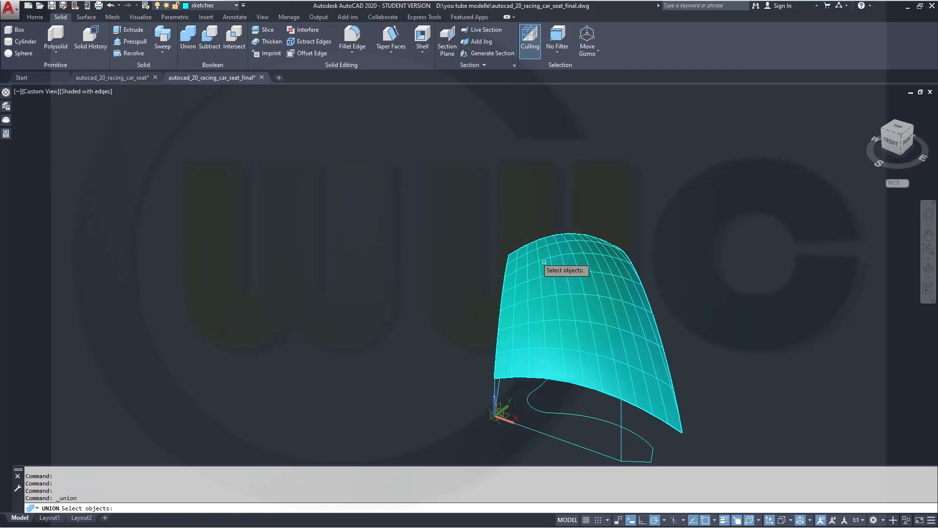
click(562, 281)
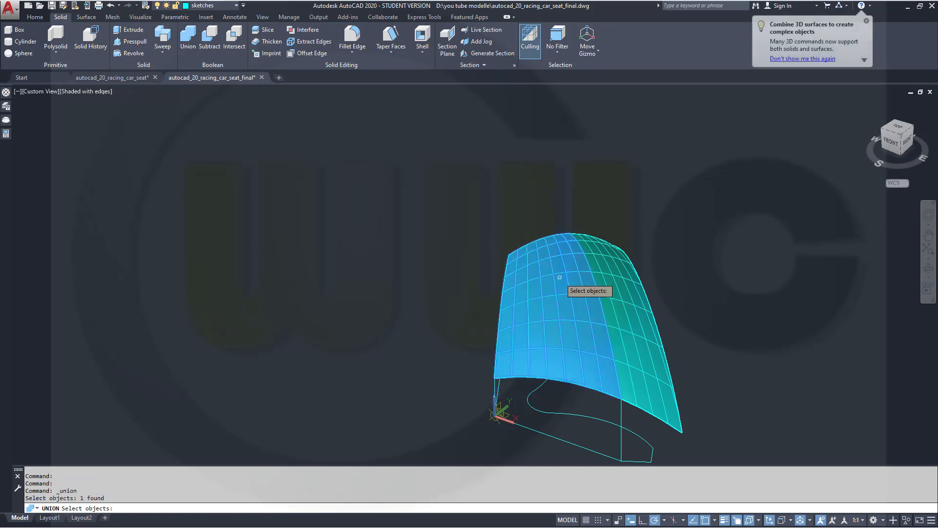
click(632, 273)
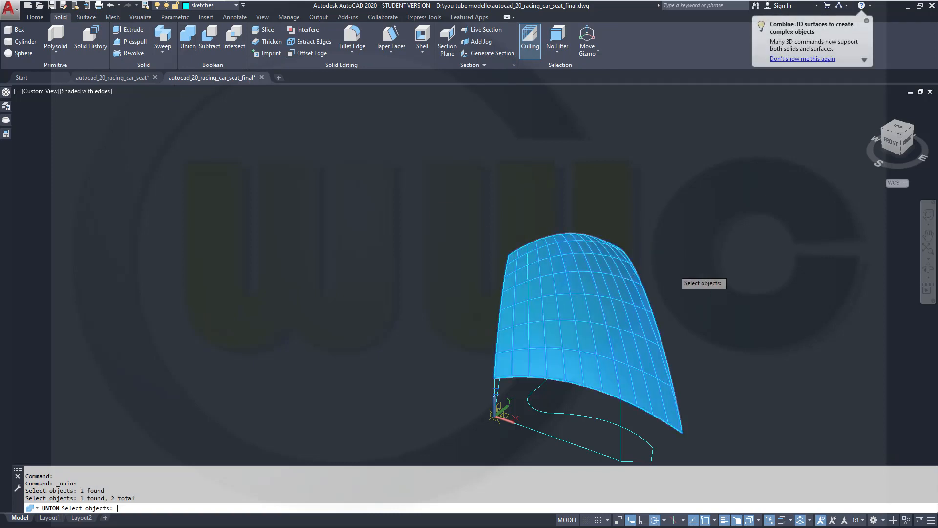
key(Return)
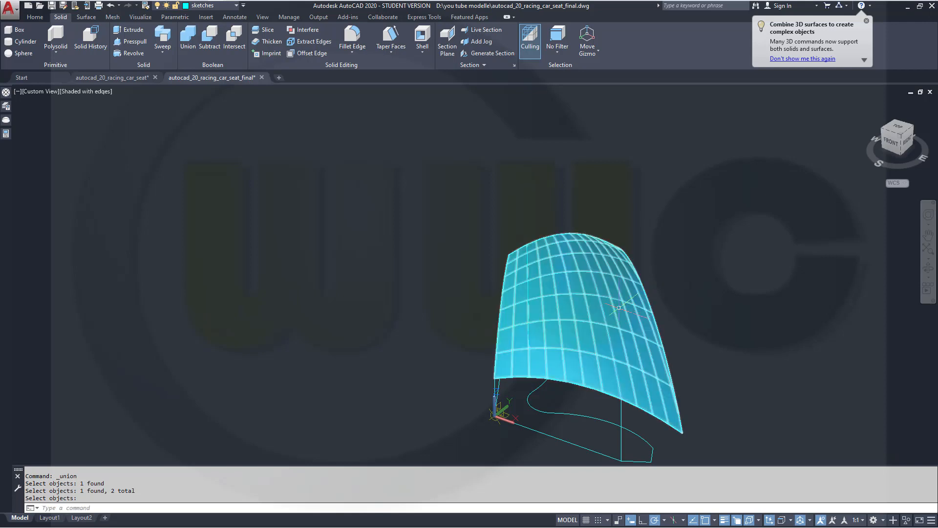
Step: Move the joined surface to the surfaces layer and clear the selection
shift+middle_drag(702, 326, 791, 314)
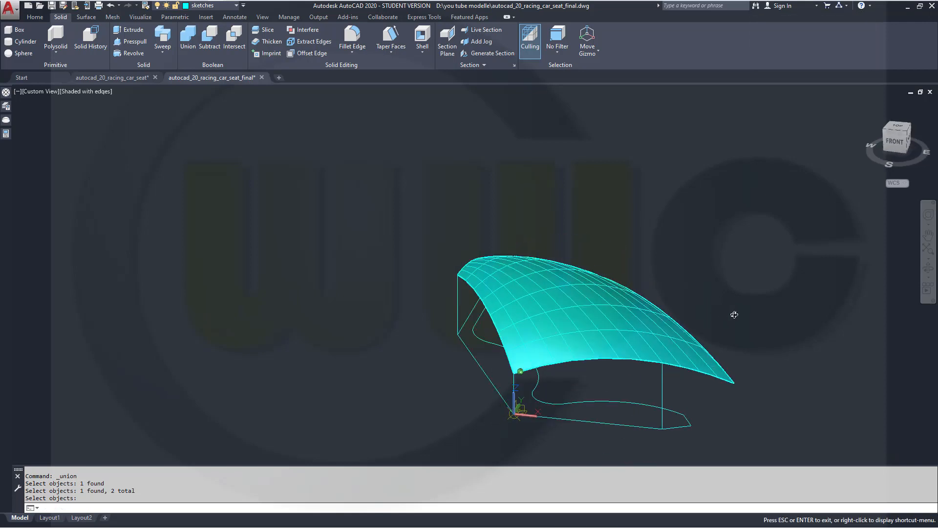
click(572, 291)
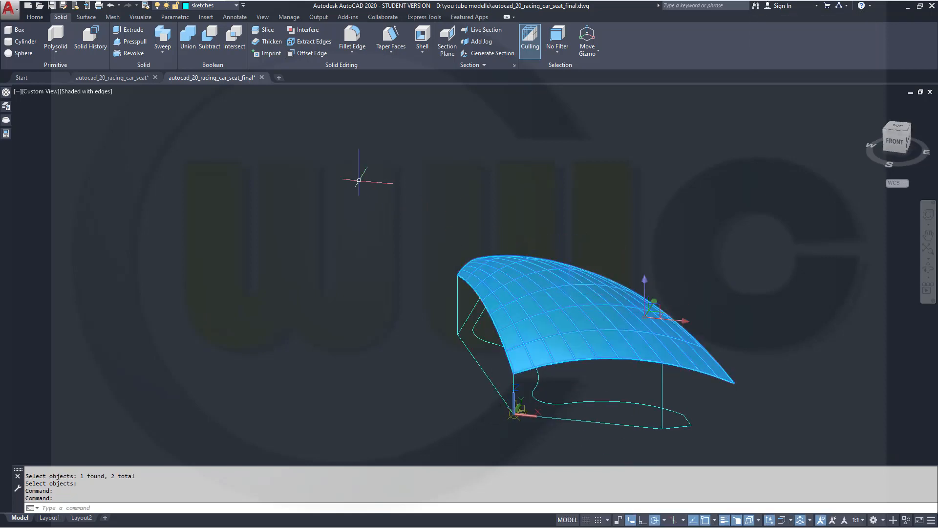
click(237, 6)
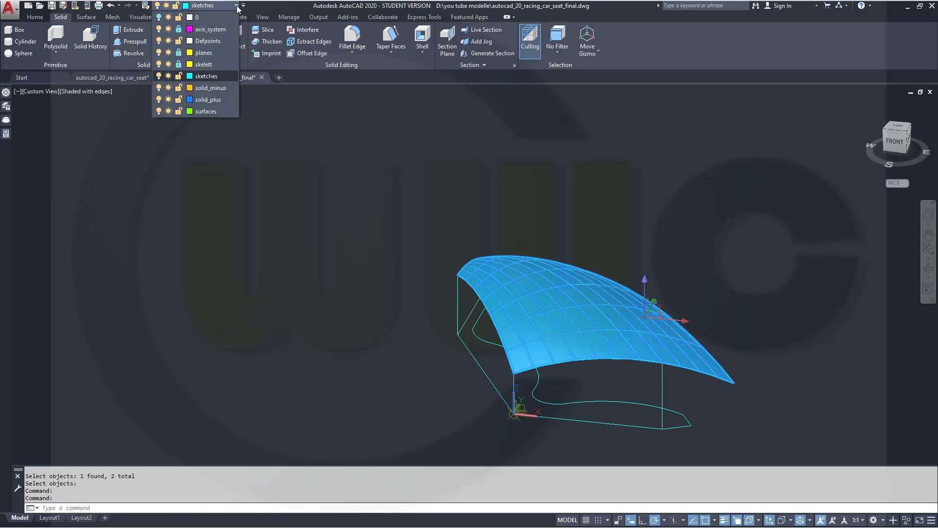
click(225, 113)
key(Escape)
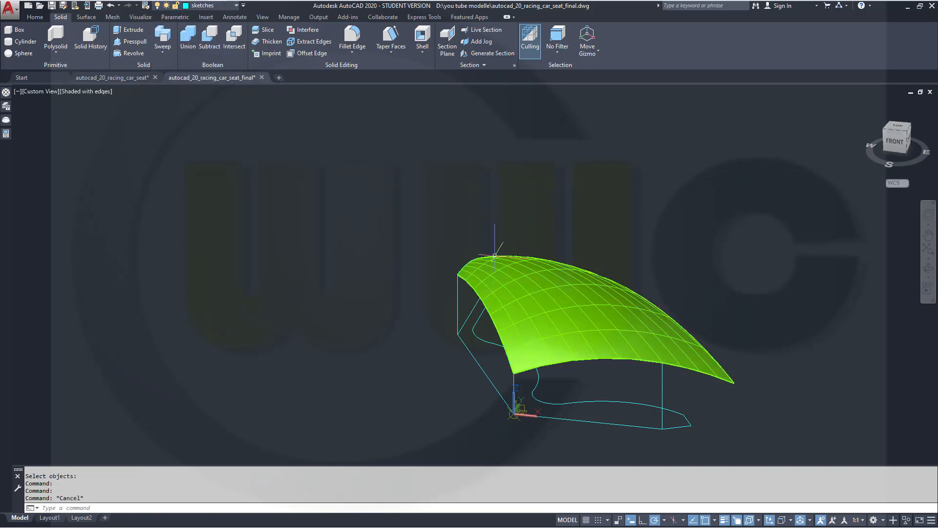
Step: Make solid_plus the current layer and extrude the closed seat profile upward 300 as a solid
mouse_move(426, 317)
shift+middle_down()
mouse_move(433, 339)
mouse_move(540, 366)
mouse_move(507, 385)
shift+middle_up()
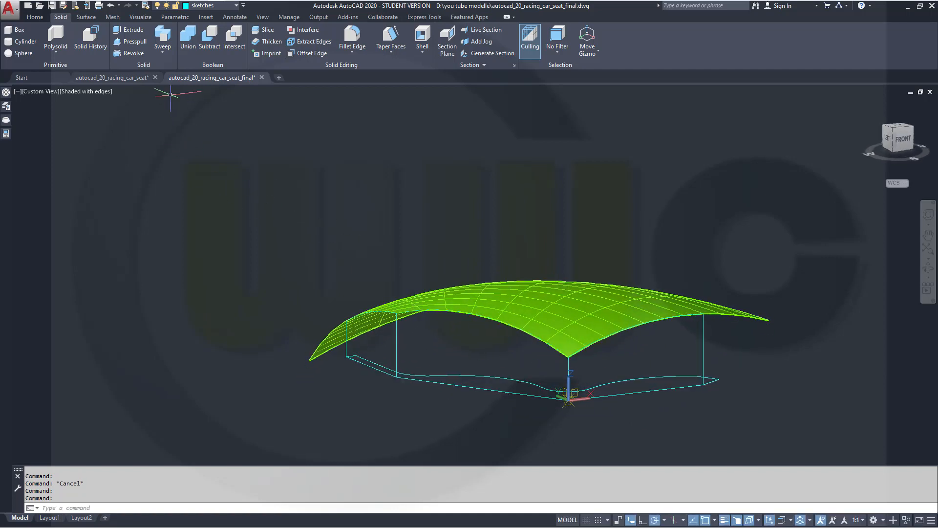
click(237, 6)
click(208, 100)
click(128, 30)
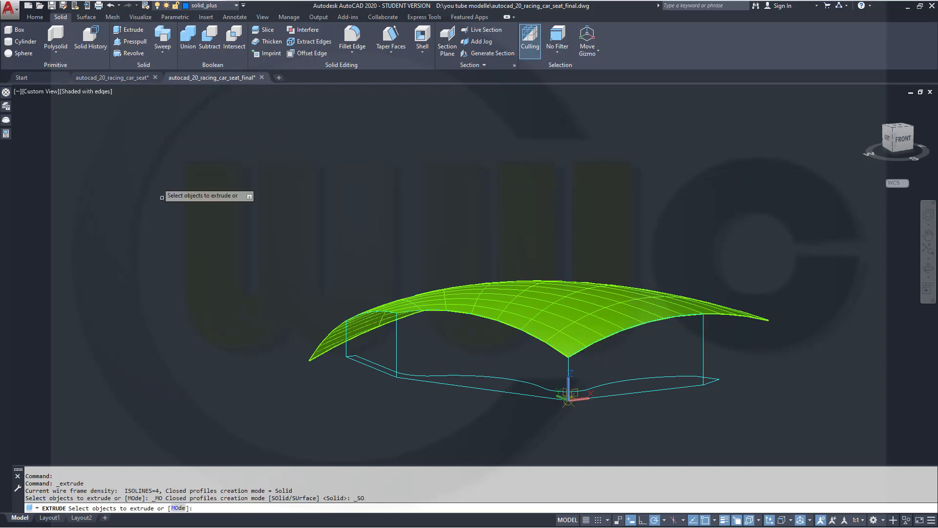
click(501, 384)
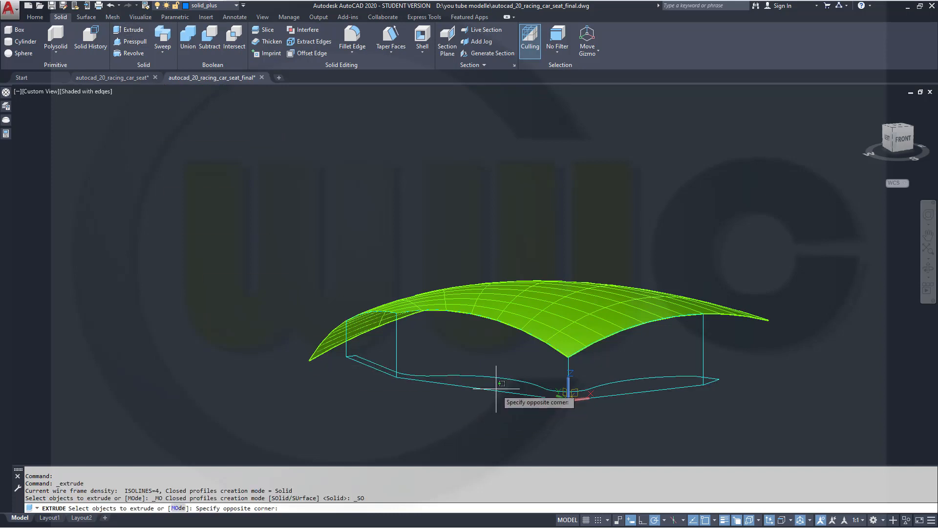
click(468, 392)
right_click(475, 348)
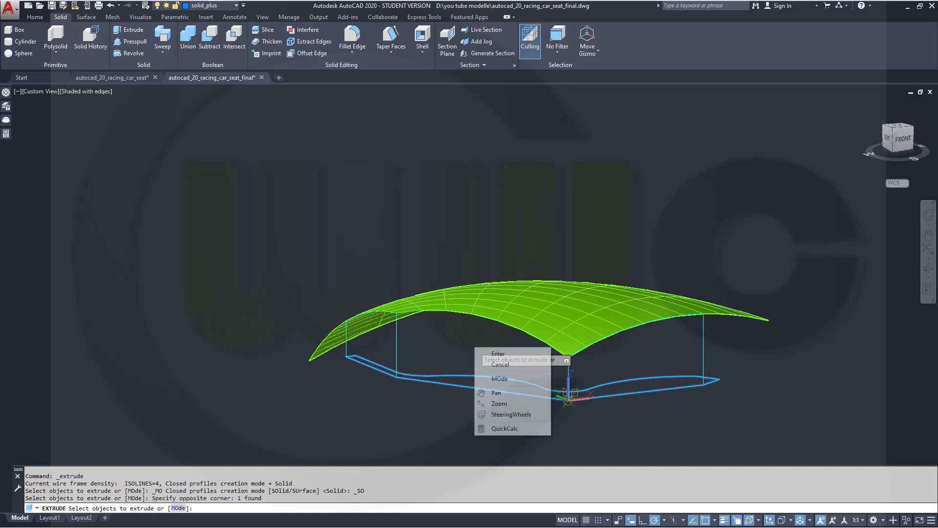
click(496, 353)
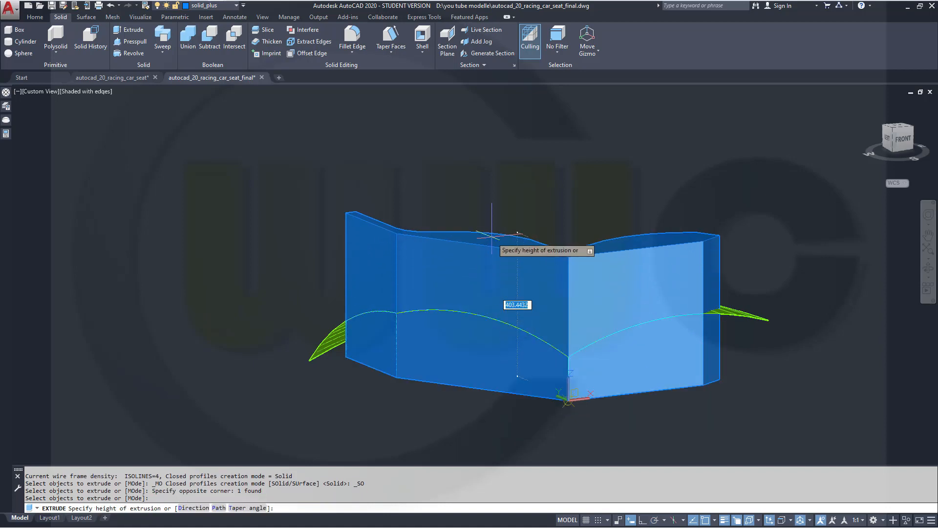
text(300)
key(Return)
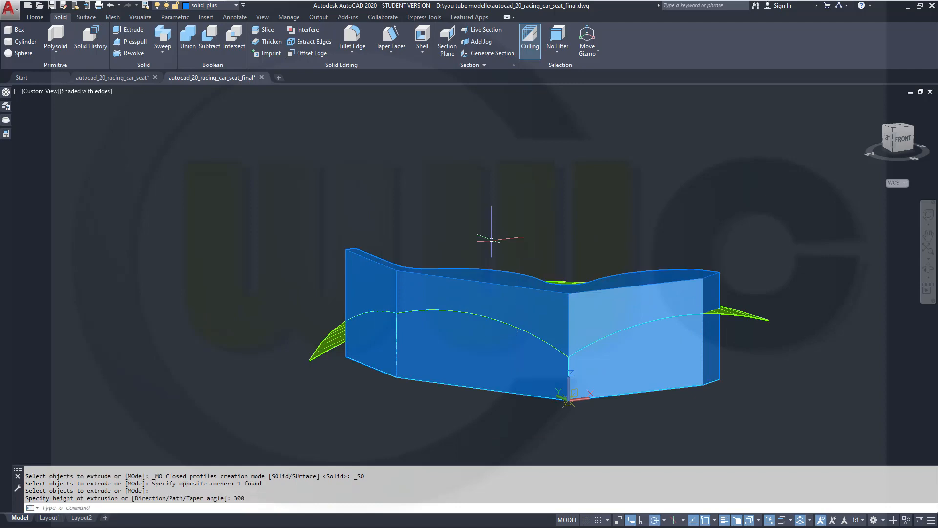
Step: Slice the extruded seat solid with the curved green surface and keep only the part below the surface
shift+middle_drag(518, 312, 602, 362)
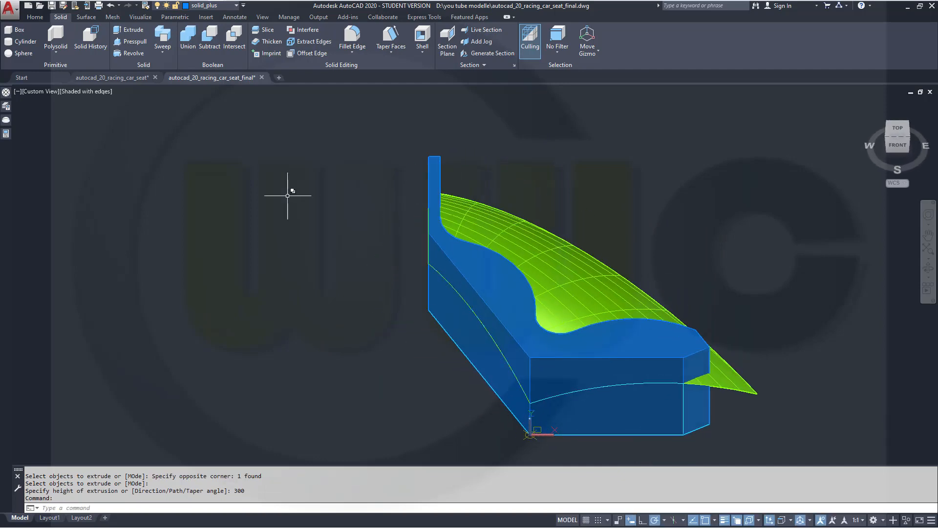
click(267, 30)
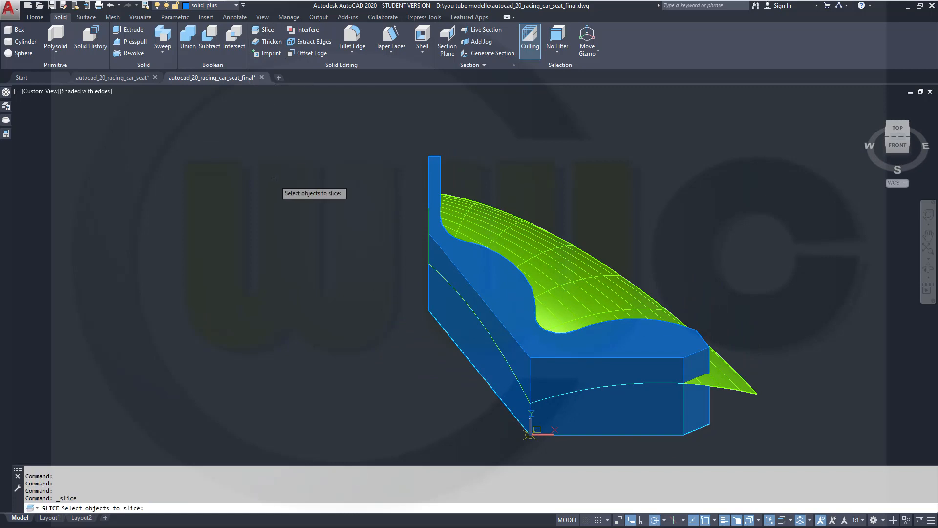
click(486, 290)
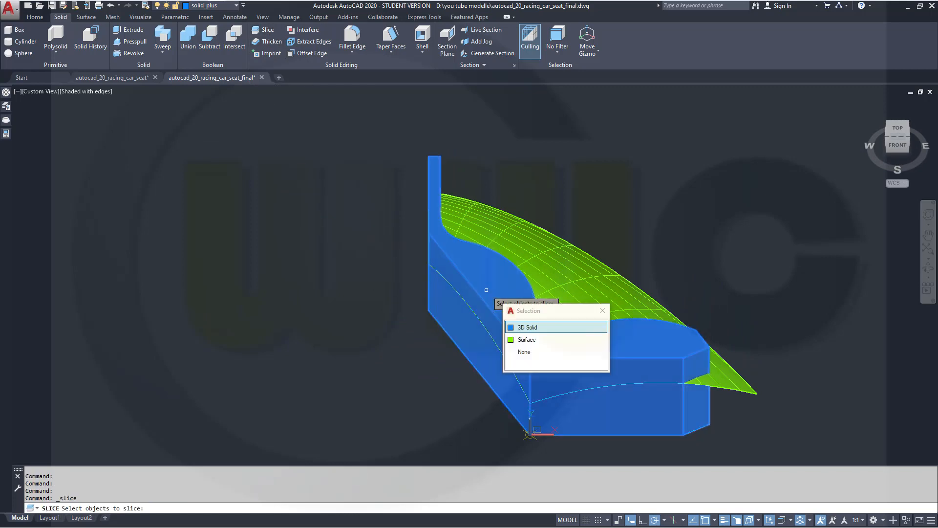
click(533, 331)
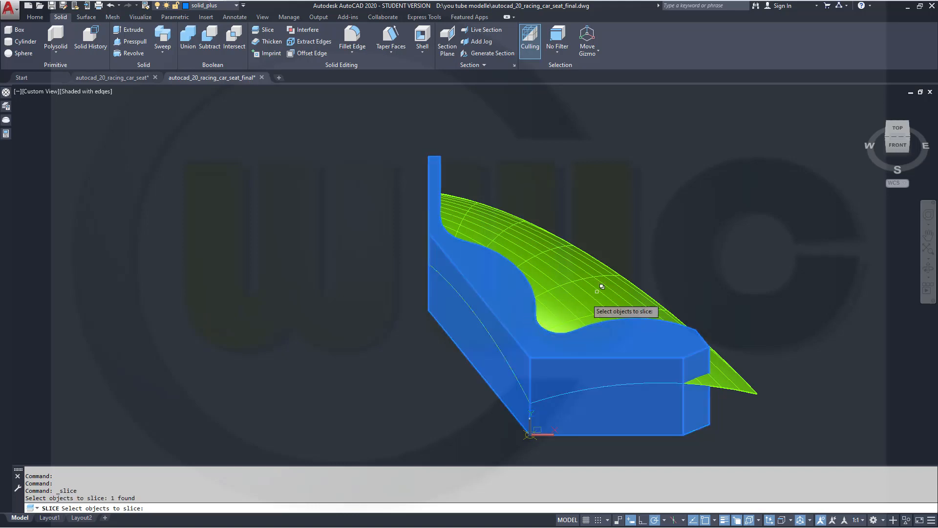
key(Return)
right_click(694, 242)
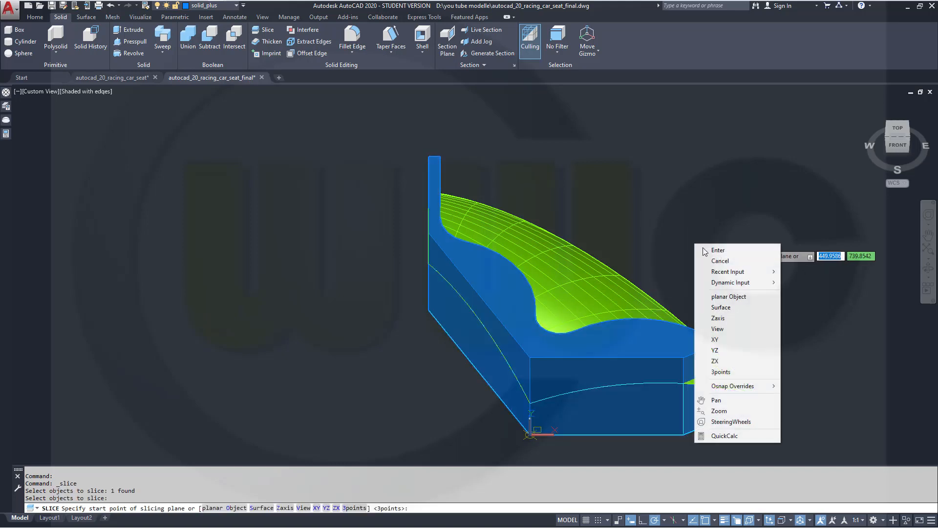
click(724, 308)
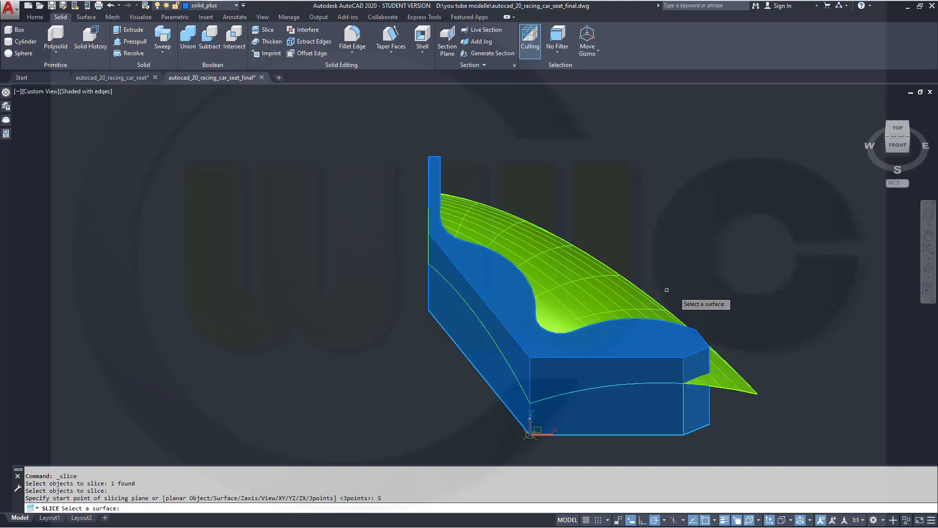
click(633, 289)
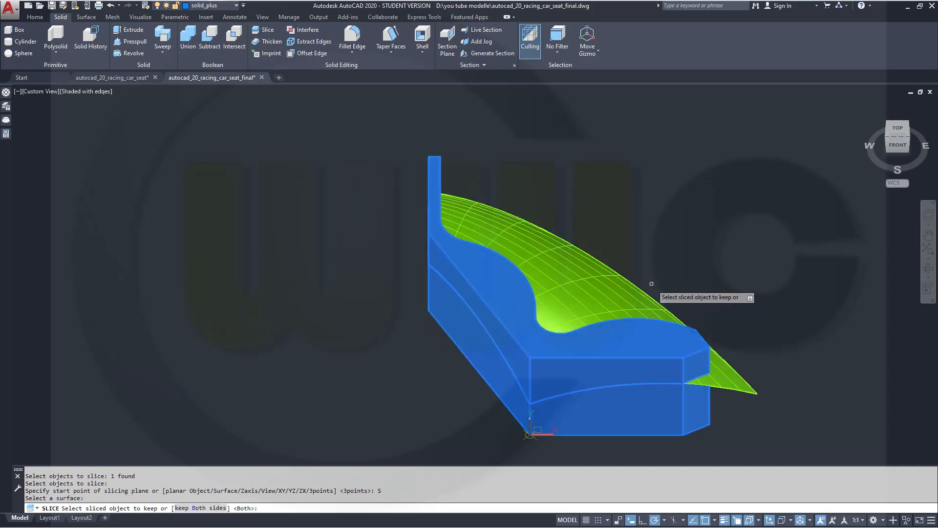
click(642, 420)
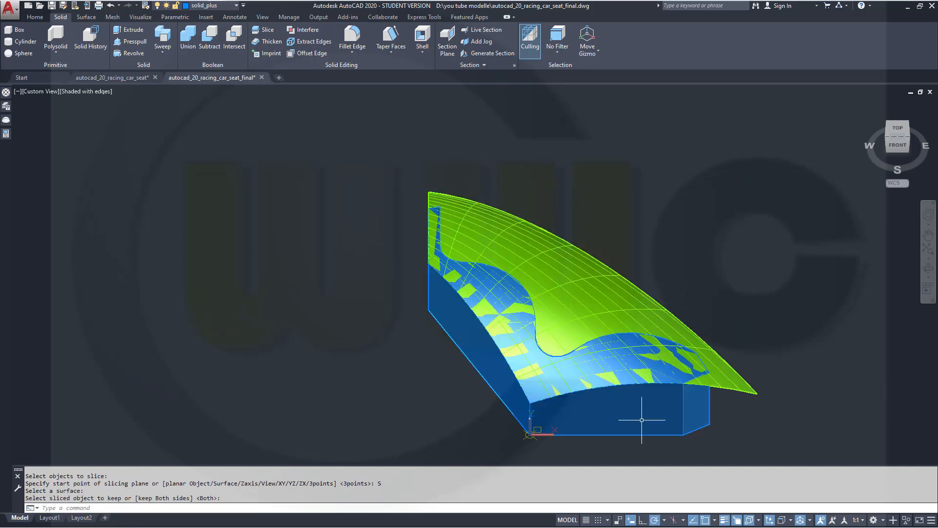
Step: Move the curved slicing surface to layer 0 and close the frozen-layer notice
shift+middle_drag(587, 361, 447, 266)
middle_drag(676, 249, 634, 261)
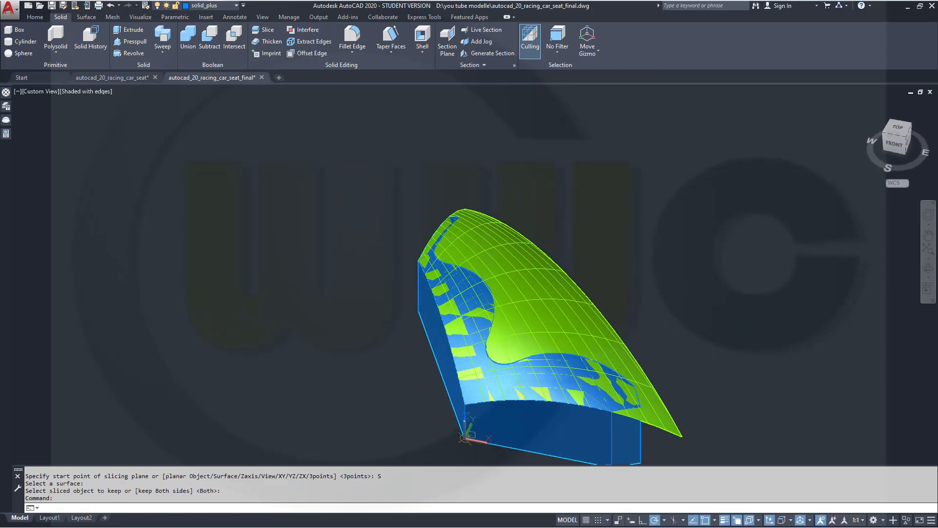
key(Escape)
click(536, 293)
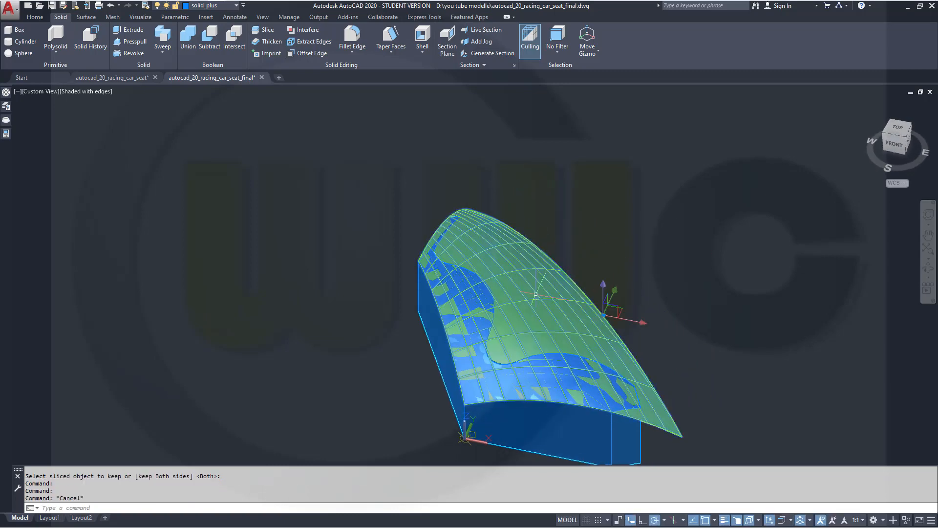
click(236, 6)
click(233, 17)
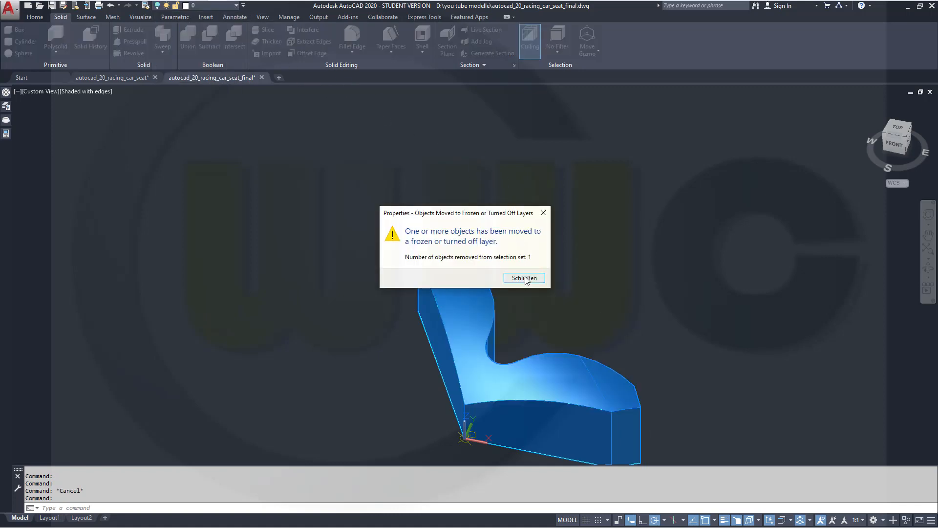
click(526, 278)
Step: Move the UCS origin from the seat's inner corner to the upper corner of the seat's short faceted end
shift+middle_drag(559, 262, 604, 288)
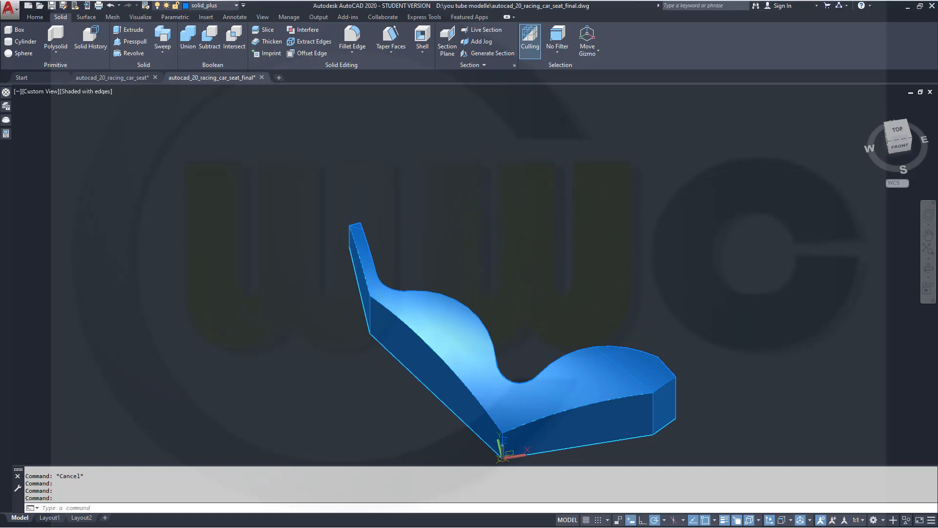
middle_drag(559, 297, 514, 236)
scroll(485, 439, up, 3)
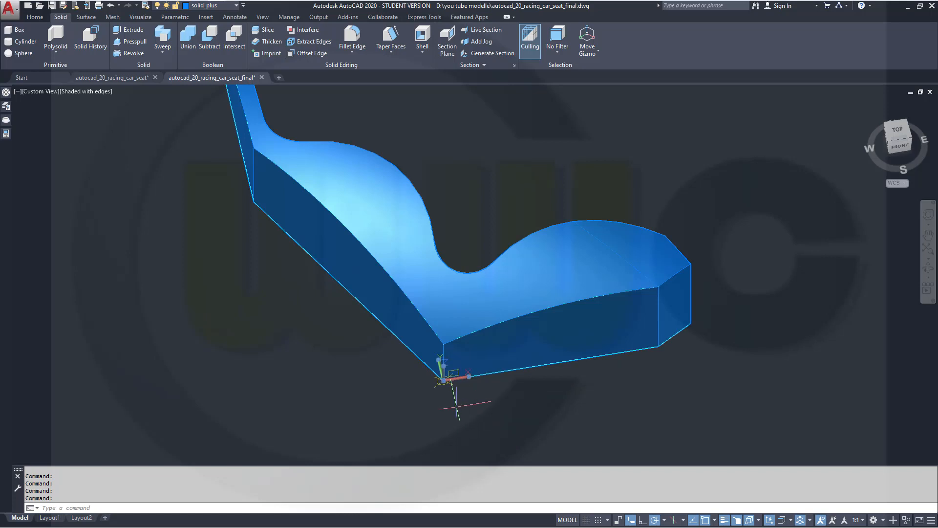
click(443, 381)
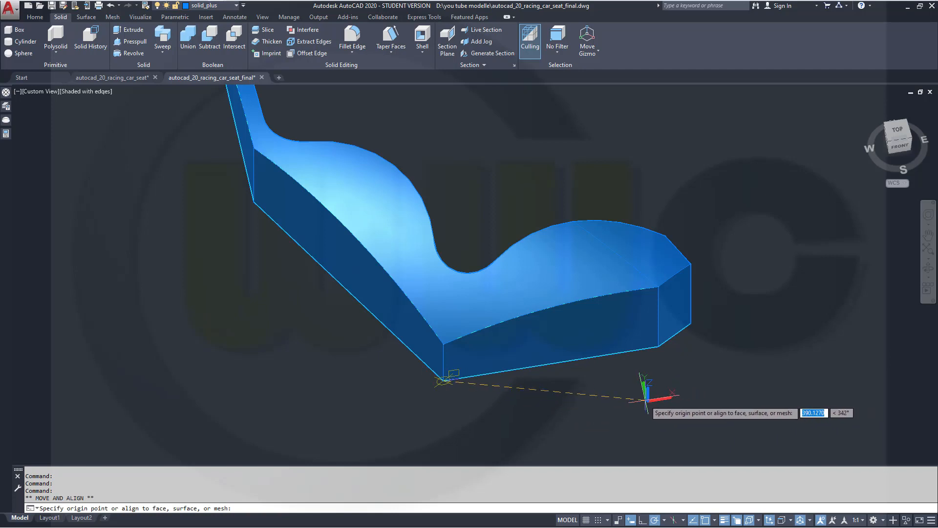
shift+middle_drag(643, 383, 476, 274)
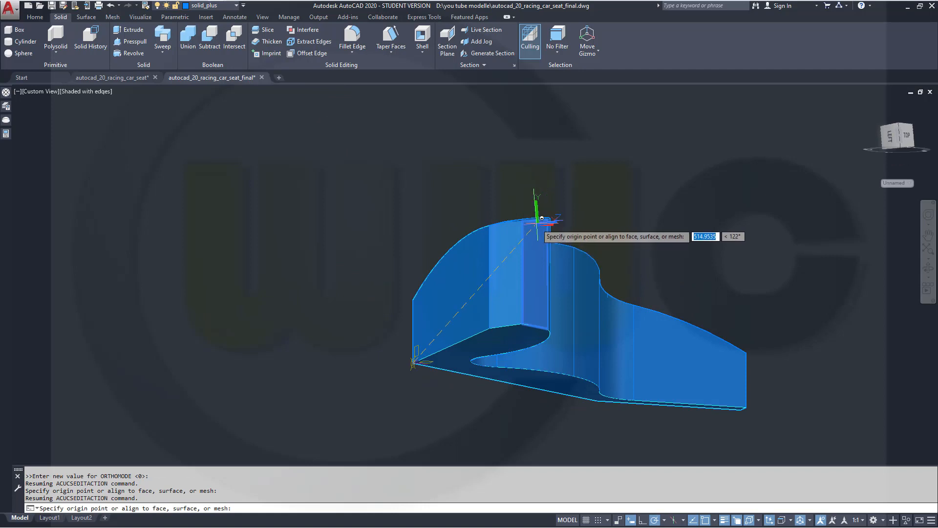
scroll(524, 217, up, 5)
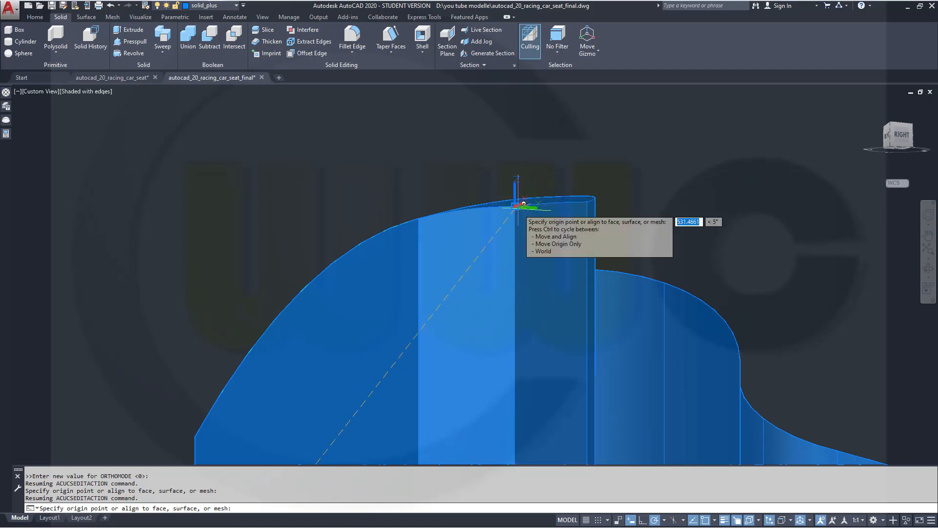
click(519, 207)
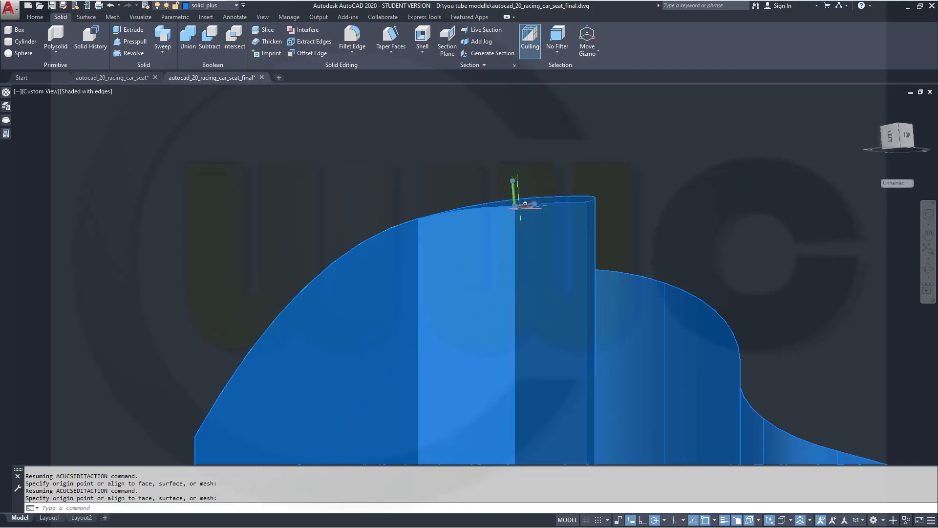
Step: Align the UCS X axis downward along the vertical edge below the new origin, using the edge's lower endpoint
shift+middle_drag(633, 274, 650, 214)
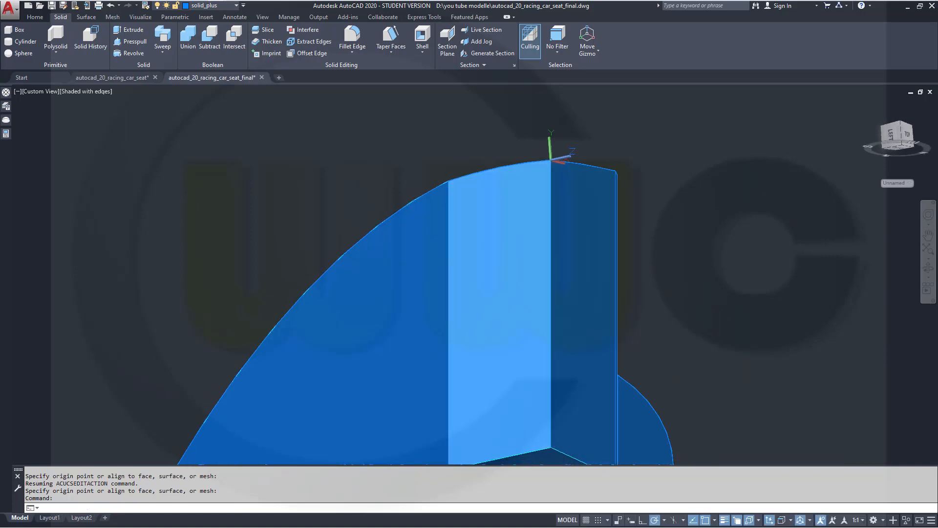
scroll(647, 209, down, 3)
middle_click(496, 261)
middle_click(496, 261)
shift+middle_drag(496, 261, 287, 264)
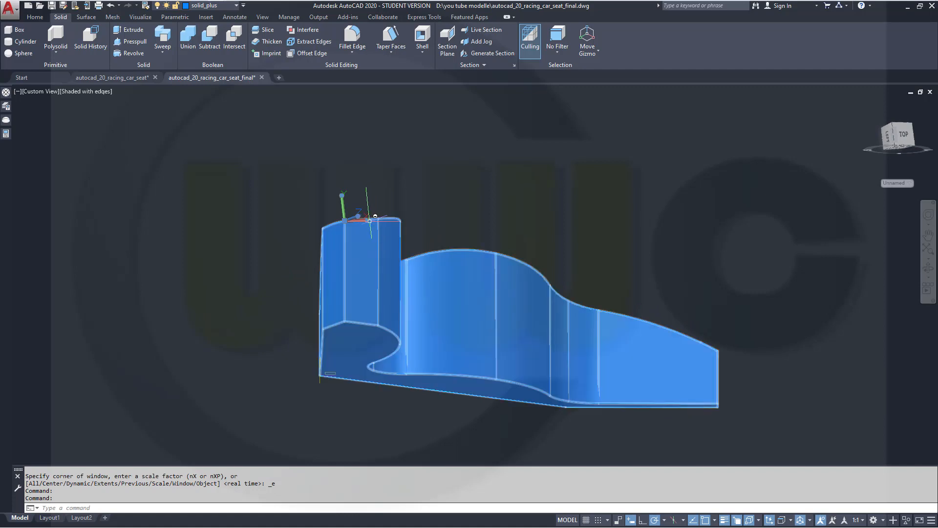
mouse_move(366, 220)
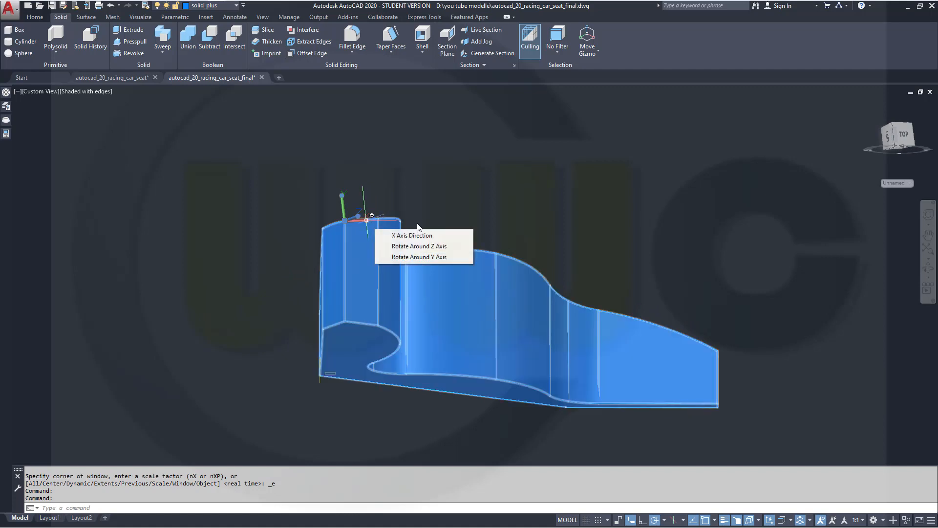
click(412, 235)
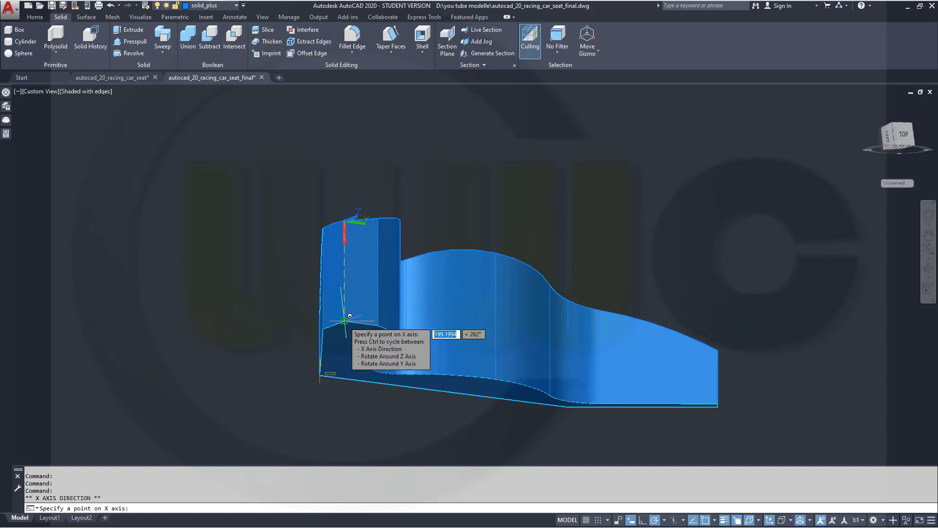
click(350, 316)
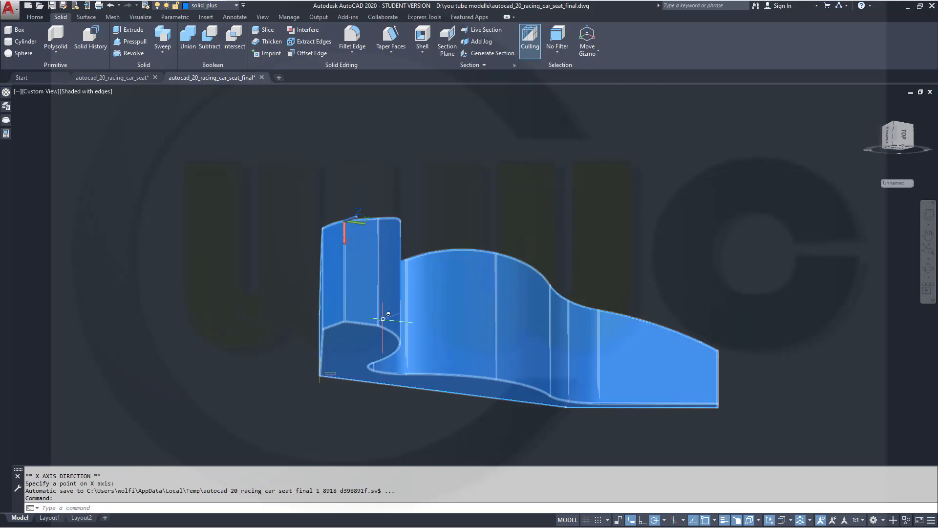
Step: Point the UCS Y axis at the adjacent upper corner of the seat end's flat face, where the curved side begins
shift+middle_drag(430, 311, 461, 253)
scroll(426, 202, up, 6)
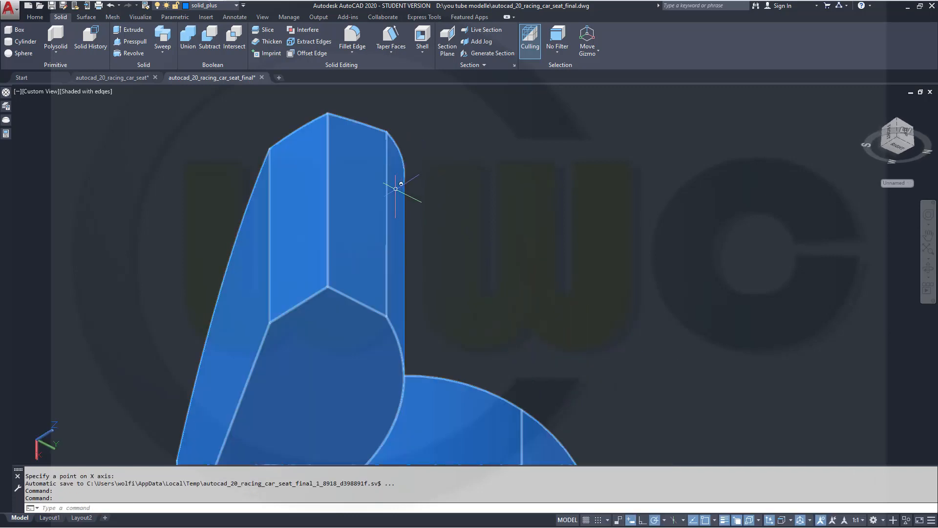
scroll(397, 213, down, 4)
middle_drag(398, 223, 459, 325)
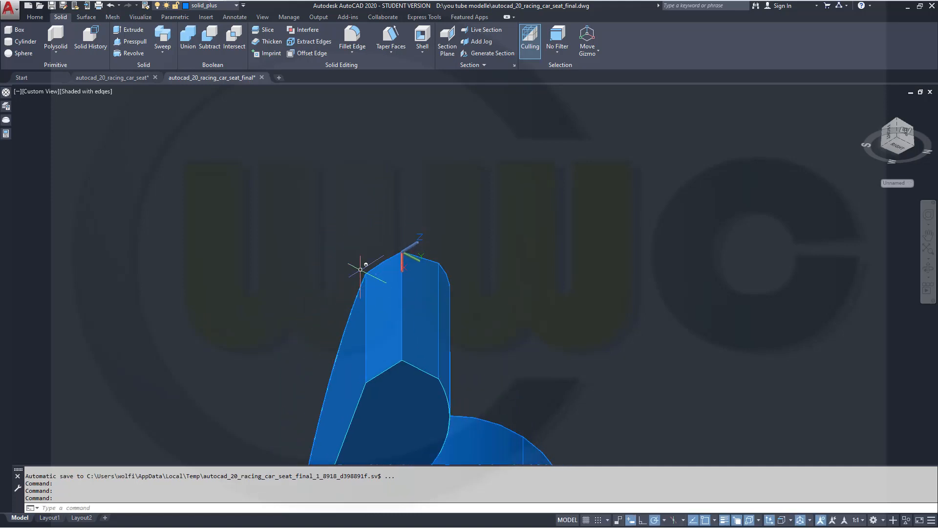
scroll(443, 256, up, 2)
scroll(444, 247, up, 2)
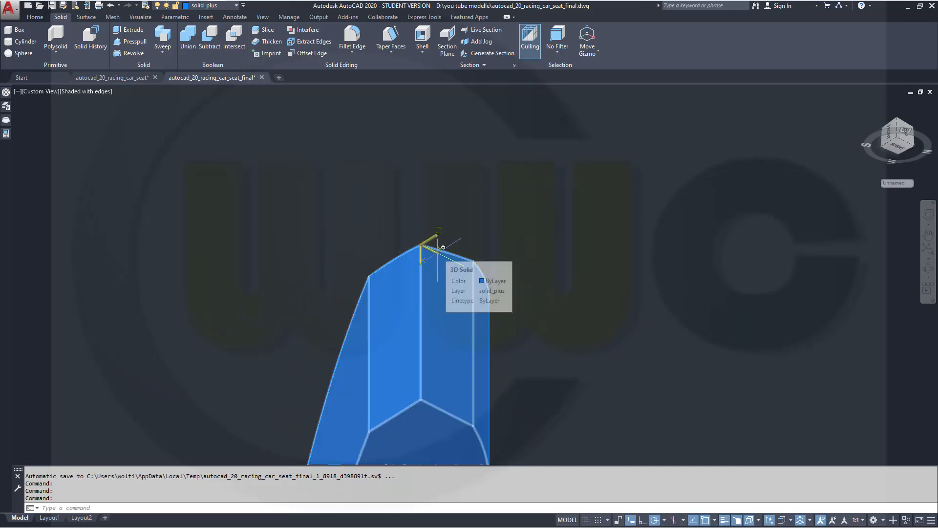
click(438, 253)
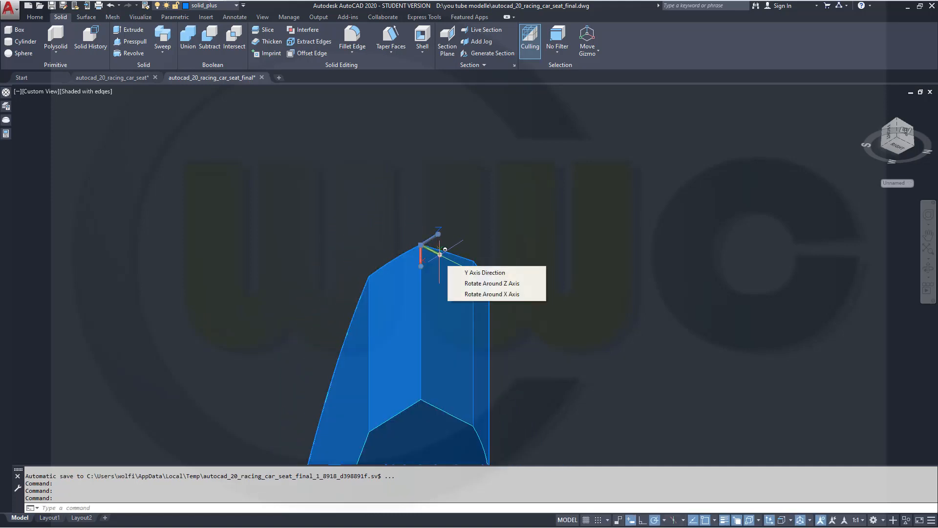
click(440, 254)
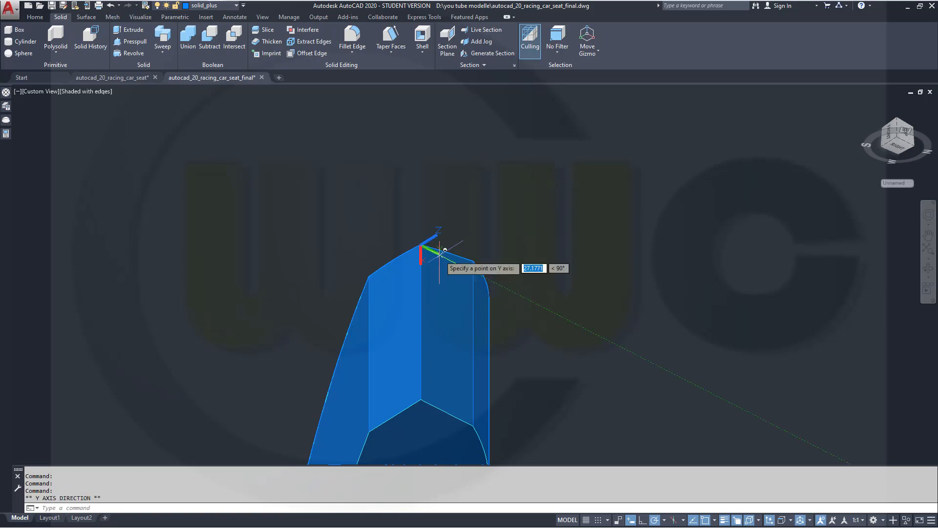
click(472, 260)
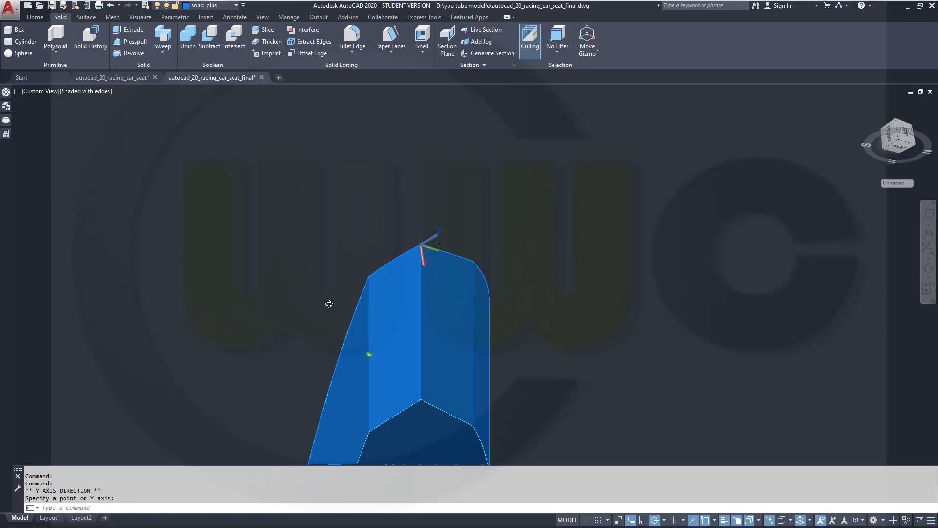
Step: Move the UCS origin to the lower end of the vertical edge and point its X axis at the face's adjacent lower corner
shift+middle_drag(330, 304, 293, 278)
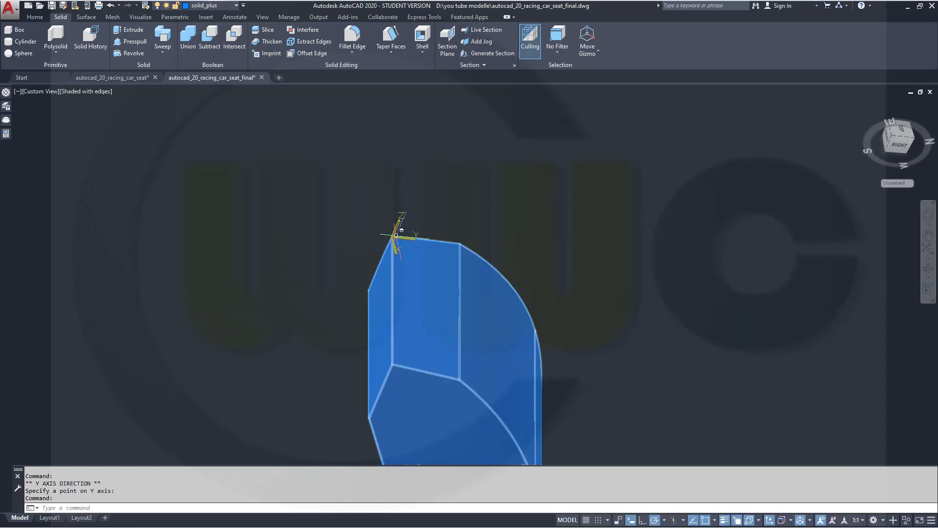
click(393, 231)
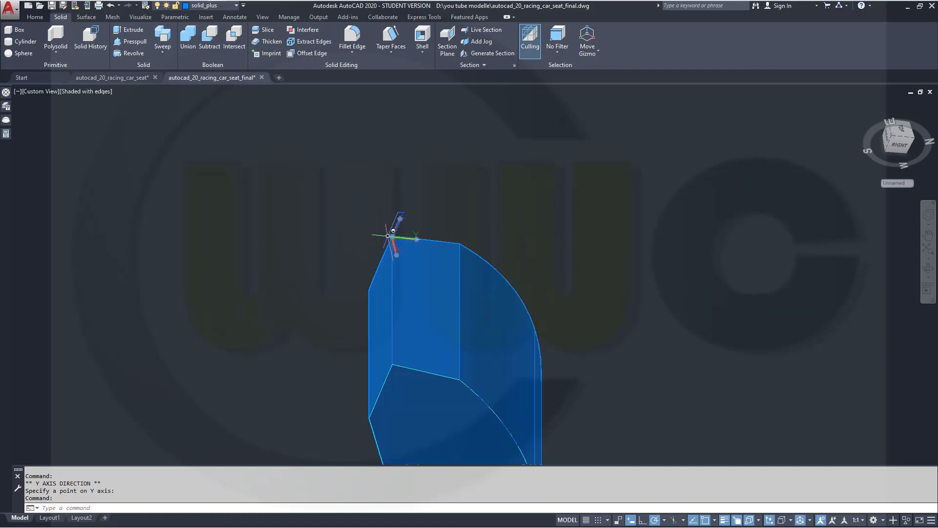
click(392, 237)
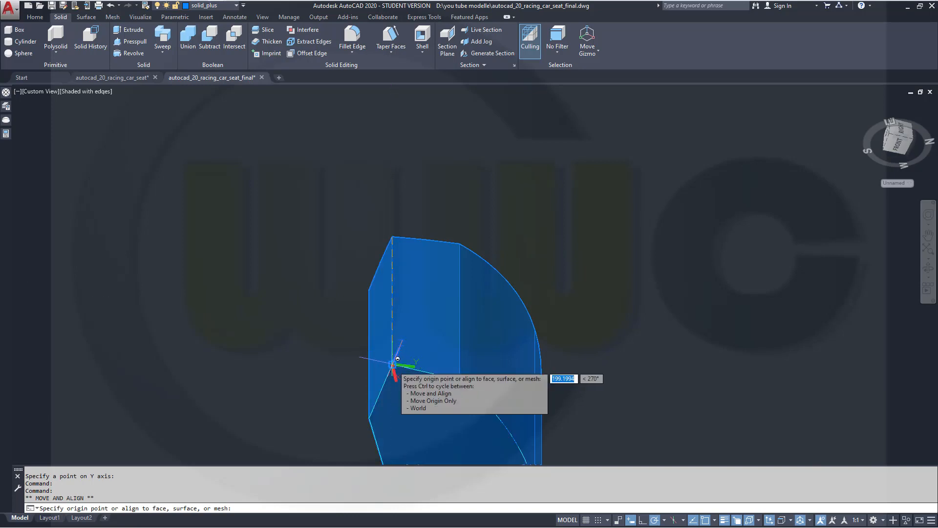
click(398, 359)
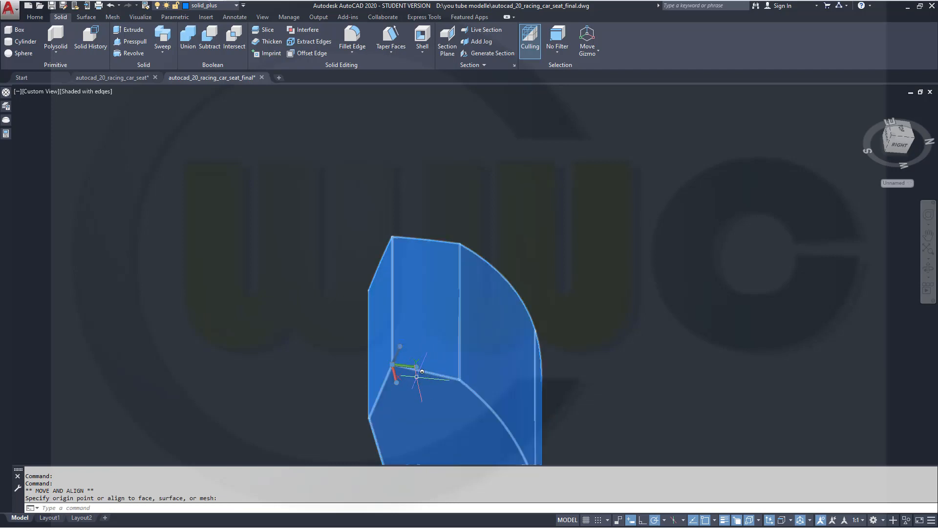
click(397, 381)
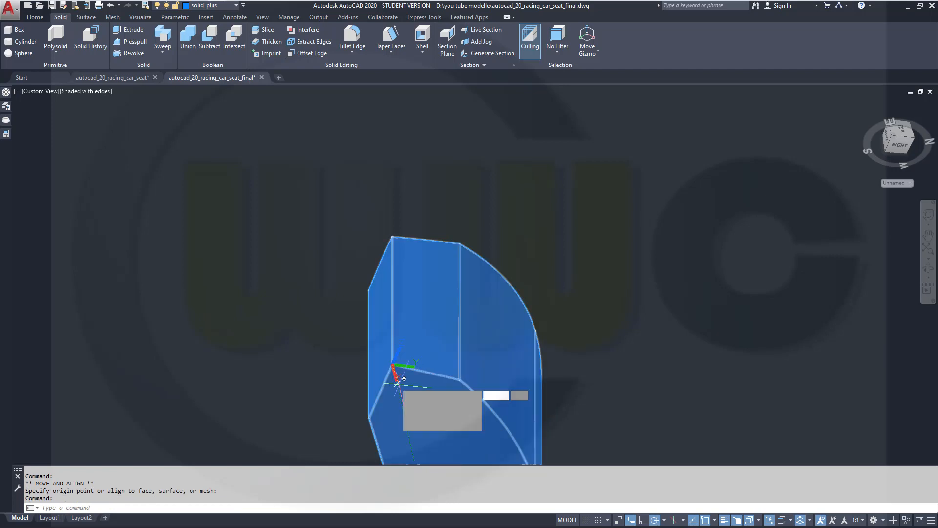
click(459, 379)
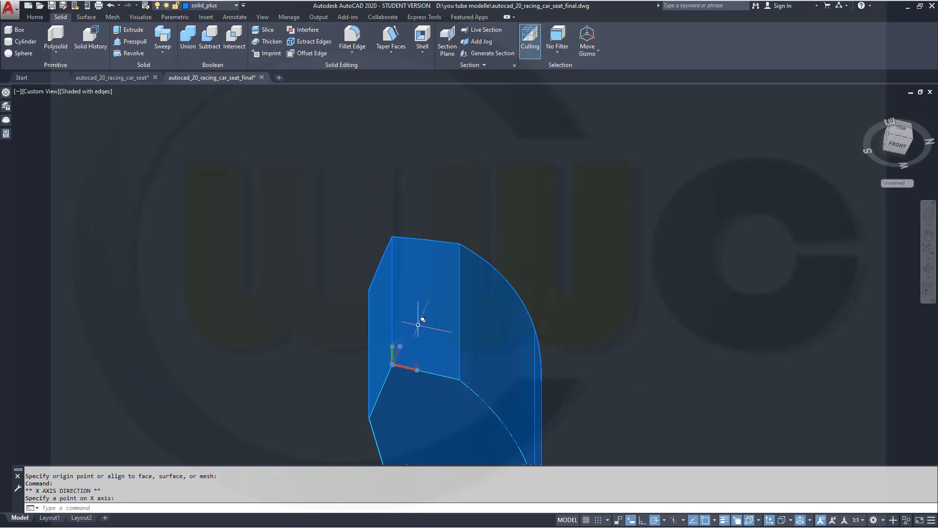
key(Escape)
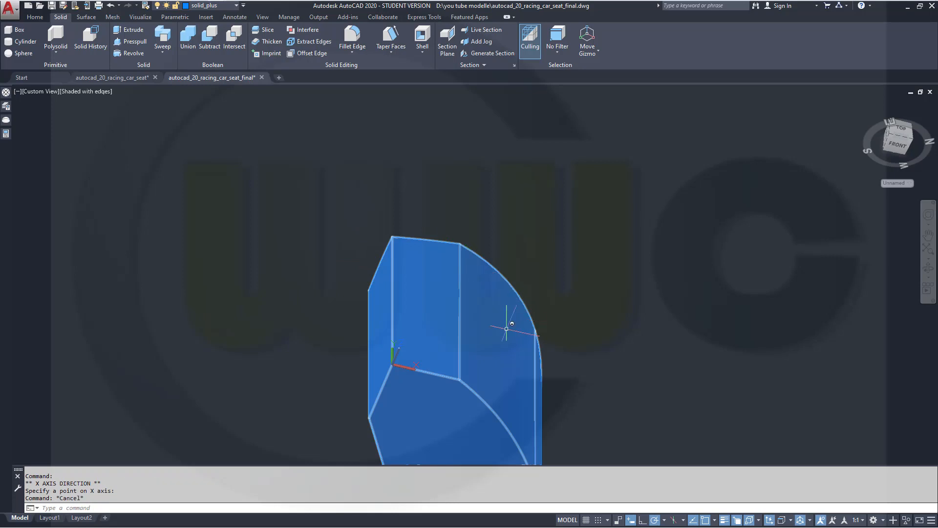
Step: Orient the view squarely onto the top of the seat so the current UCS plane faces the screen
shift+middle_drag(503, 324, 364, 325)
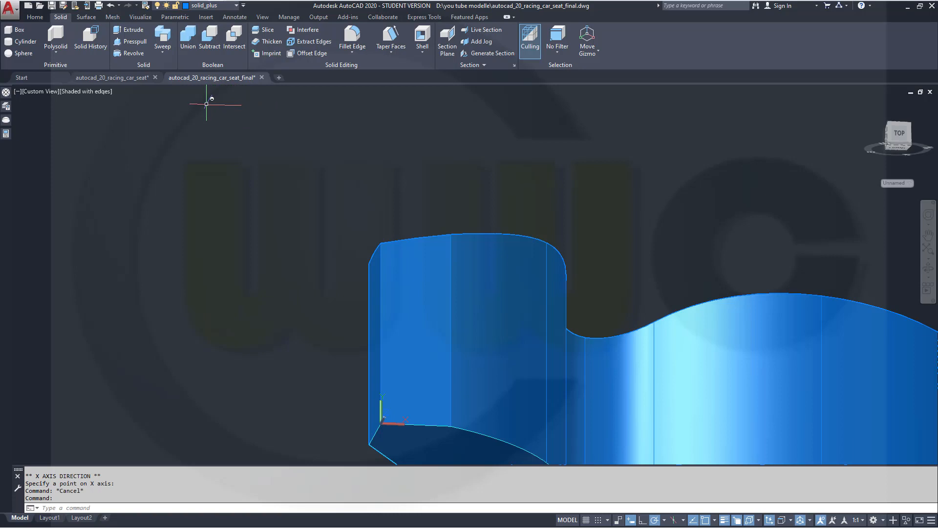
click(36, 18)
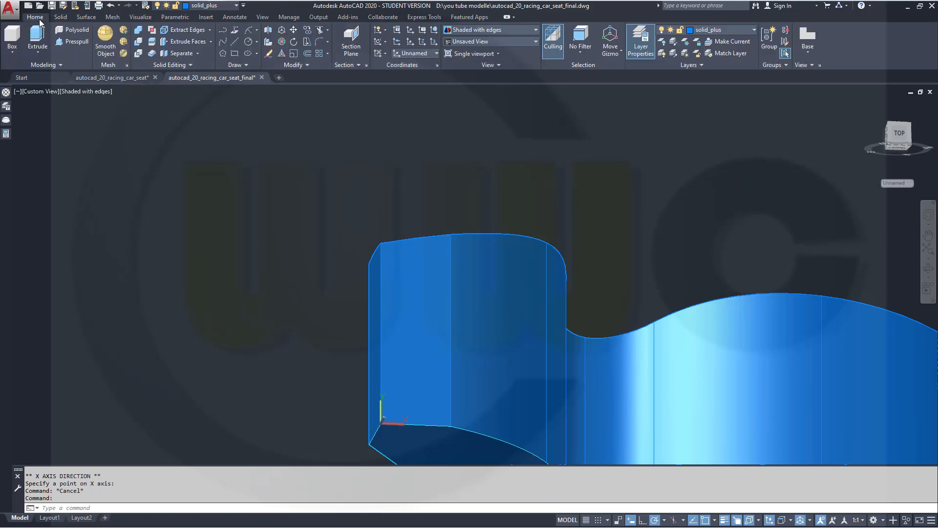
click(221, 33)
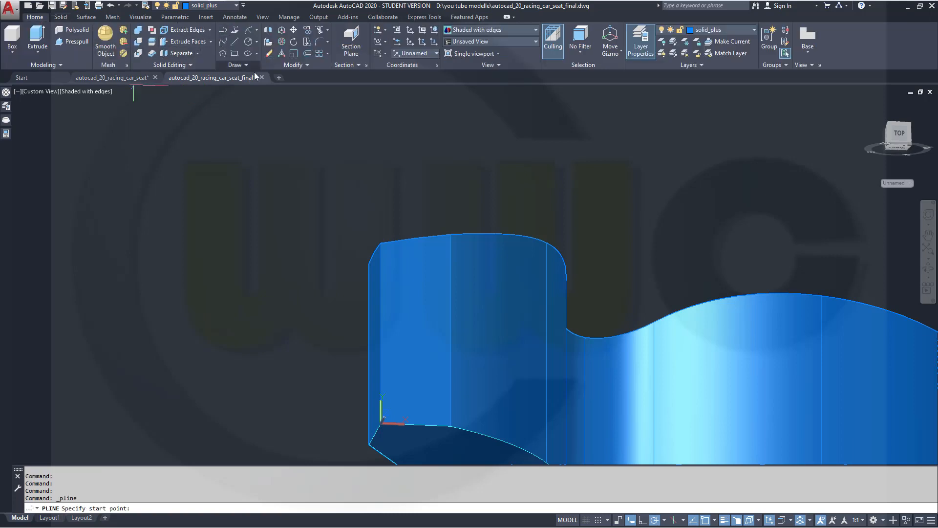
shift+middle_drag(551, 209, 568, 219)
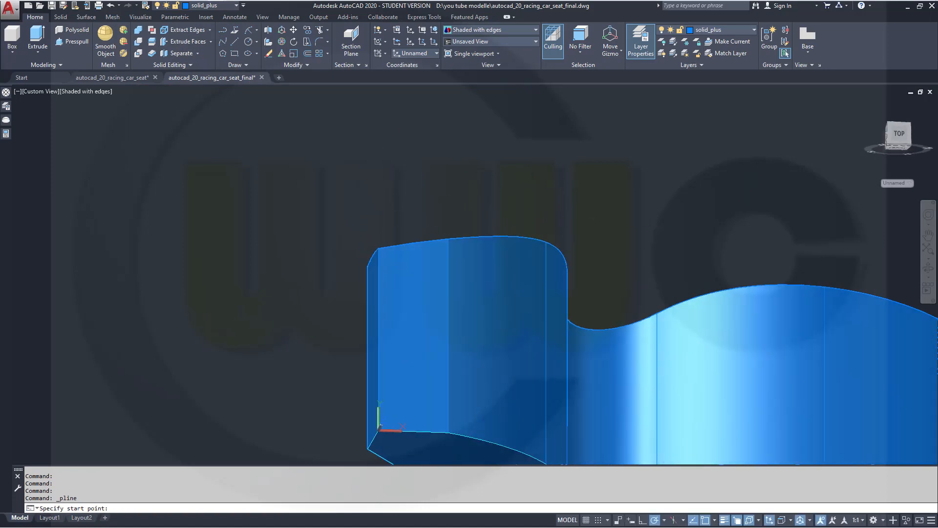
click(904, 139)
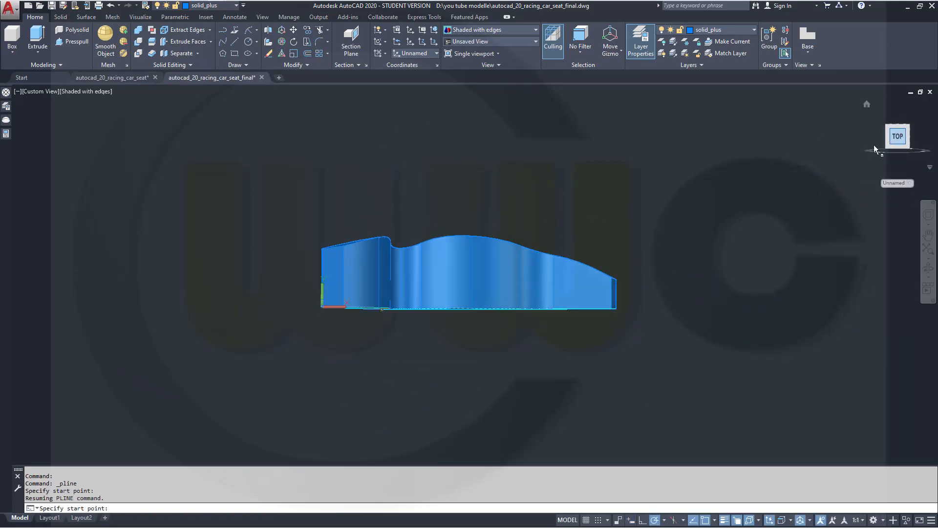
scroll(322, 337, up, 5)
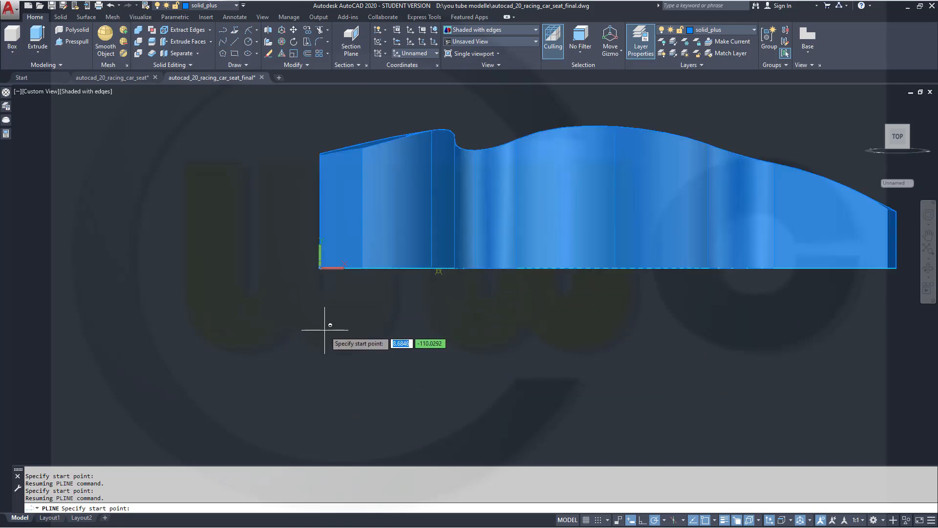
click(347, 280)
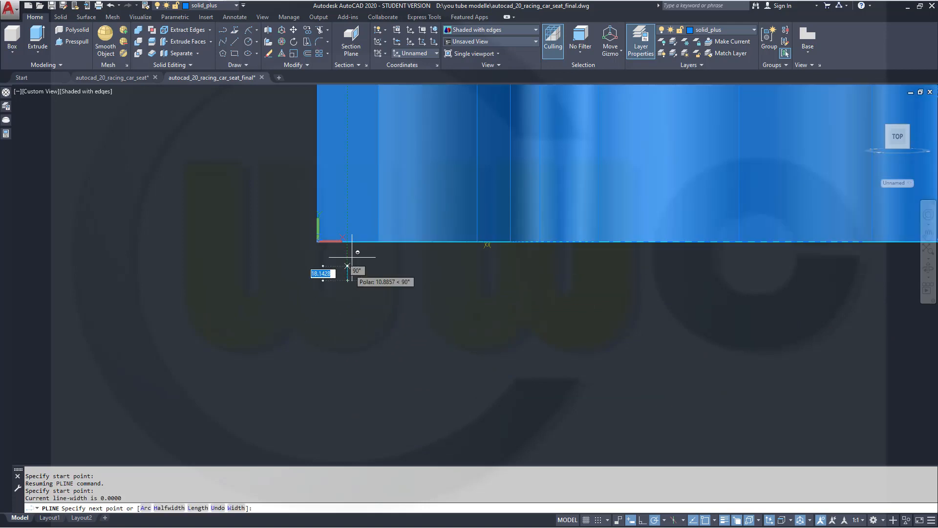
click(347, 216)
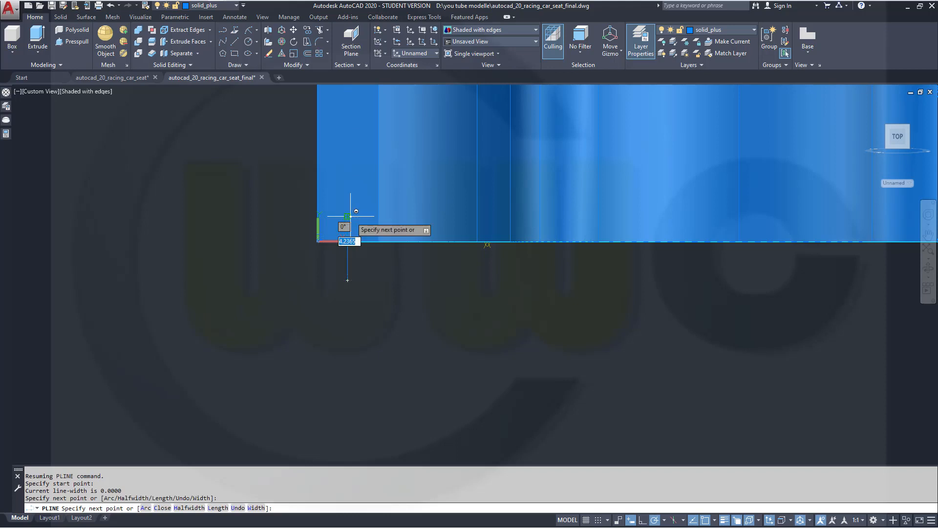
right_click(351, 217)
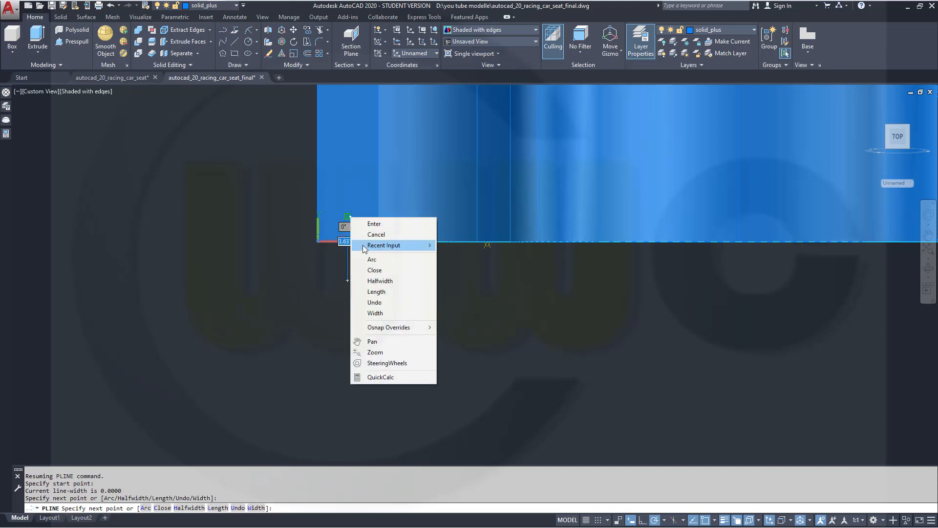
click(371, 260)
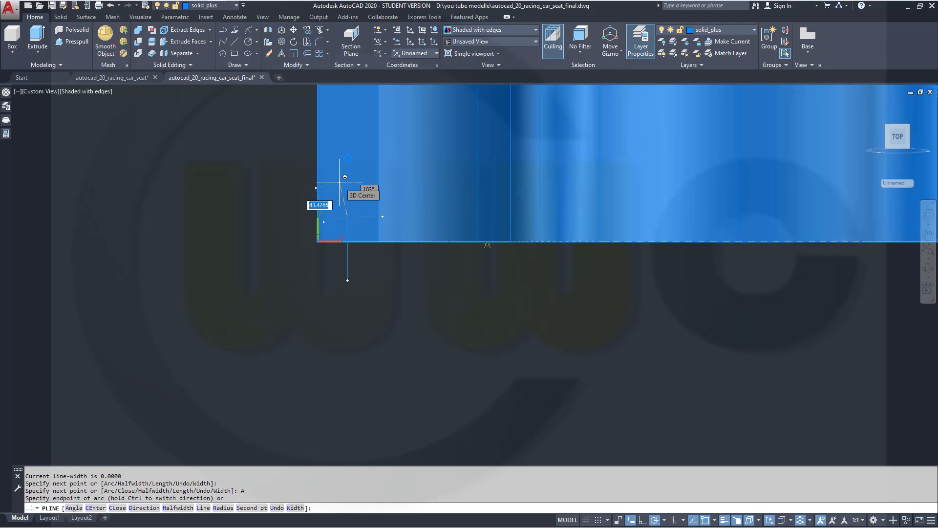
key(Escape)
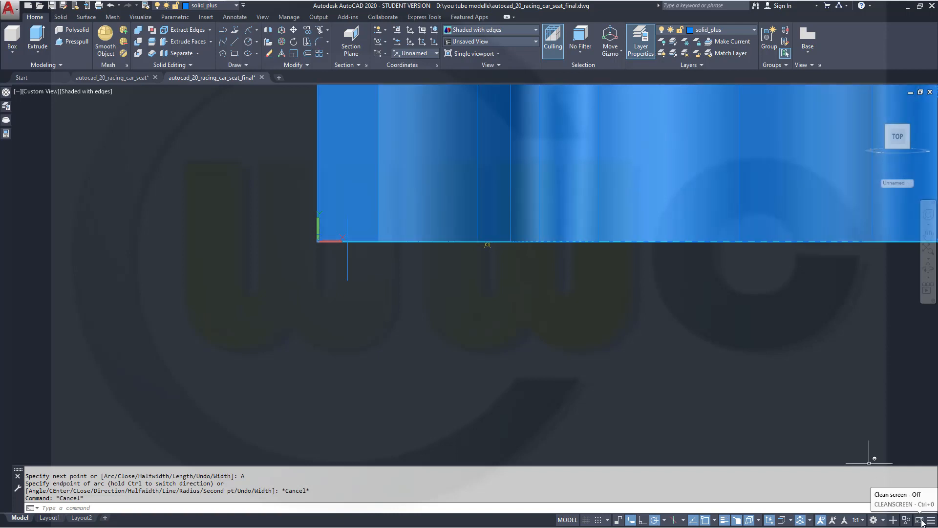
Step: Hide the seat solid so only the underlying curves remain for drawing
click(906, 521)
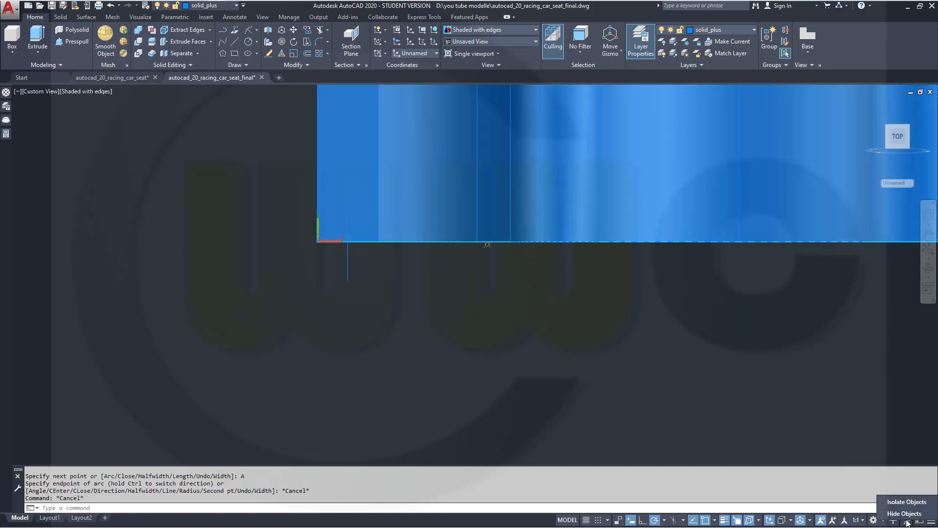
click(905, 514)
click(665, 213)
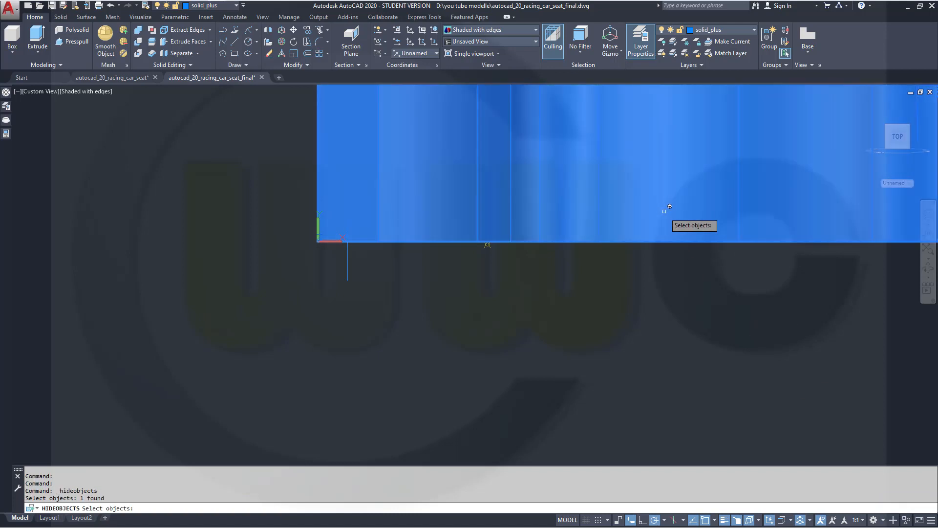
key(Return)
middle_drag(464, 232, 533, 314)
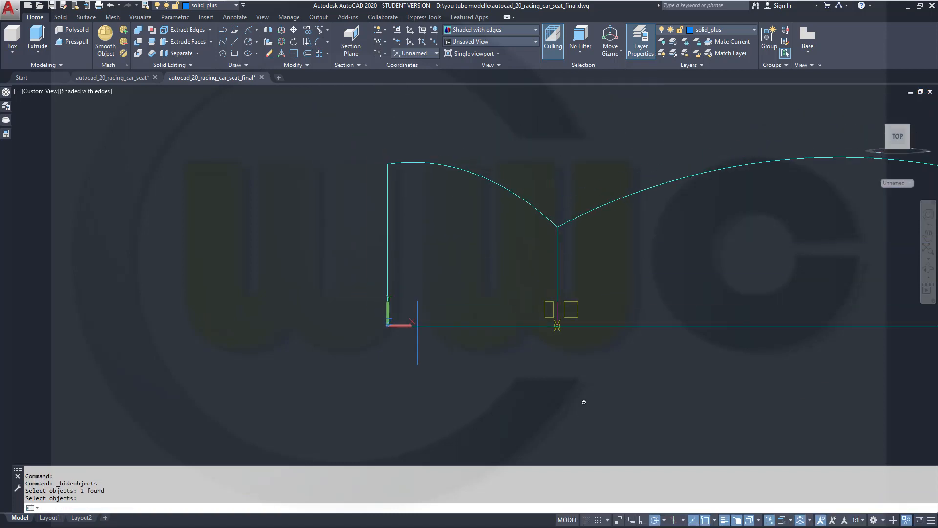
Step: Erase the short vertical polyline crossing the base line near the UCS origin
click(223, 31)
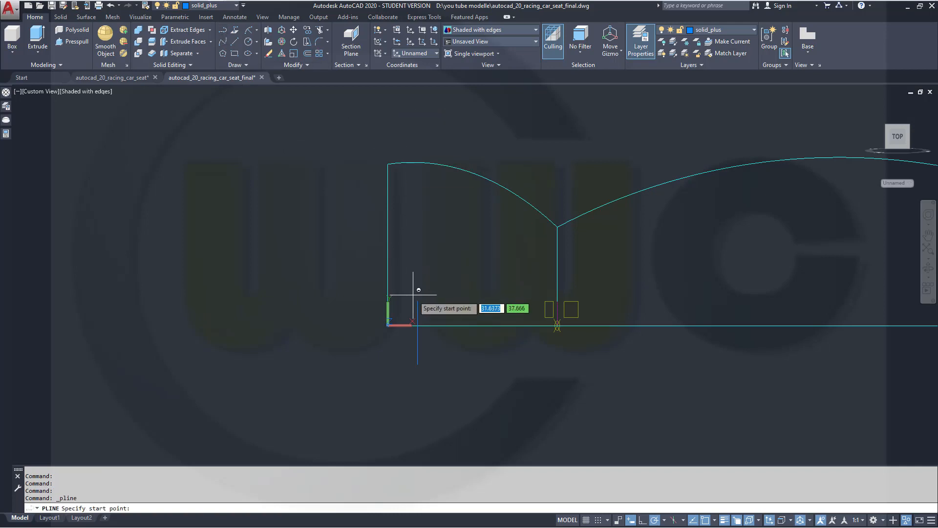
key(Escape)
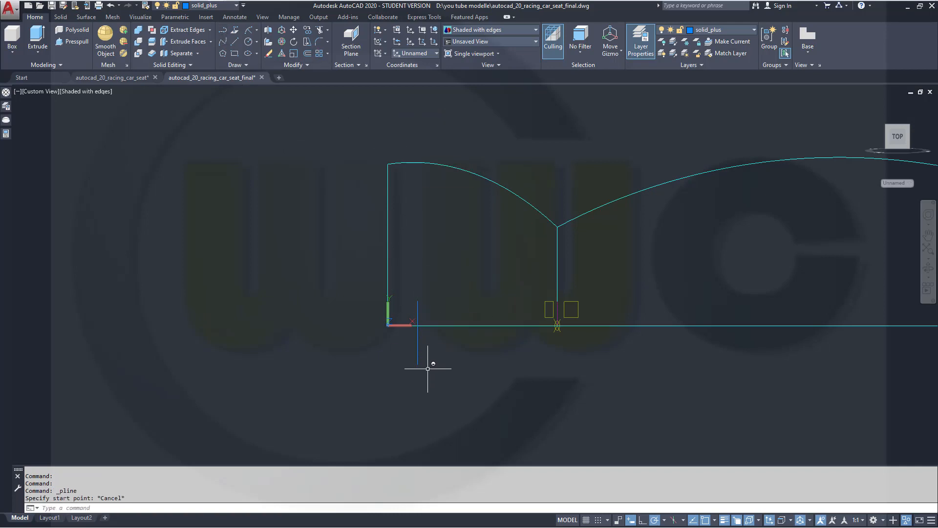
click(417, 350)
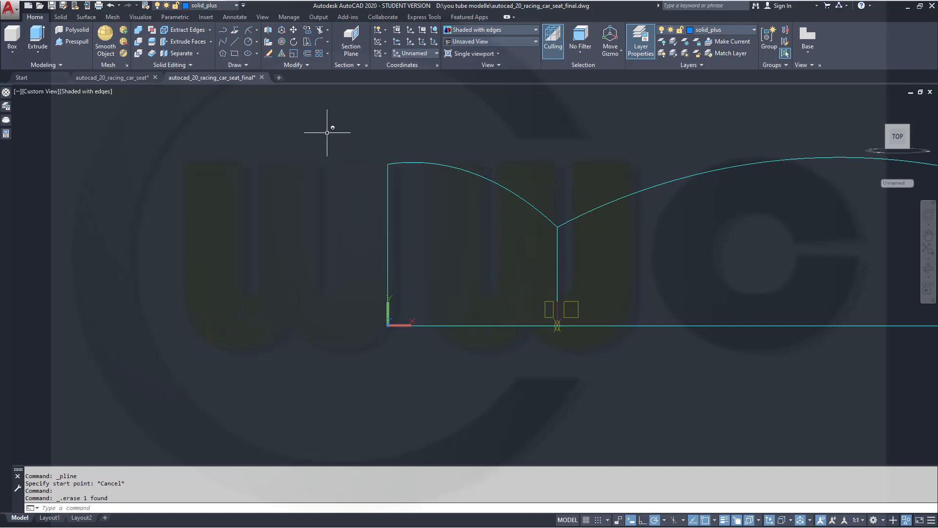
Step: Start a polyline near the UCS origin with a vertical segment crossing the base line upward, followed by an arc bending toward the Y axis
click(224, 32)
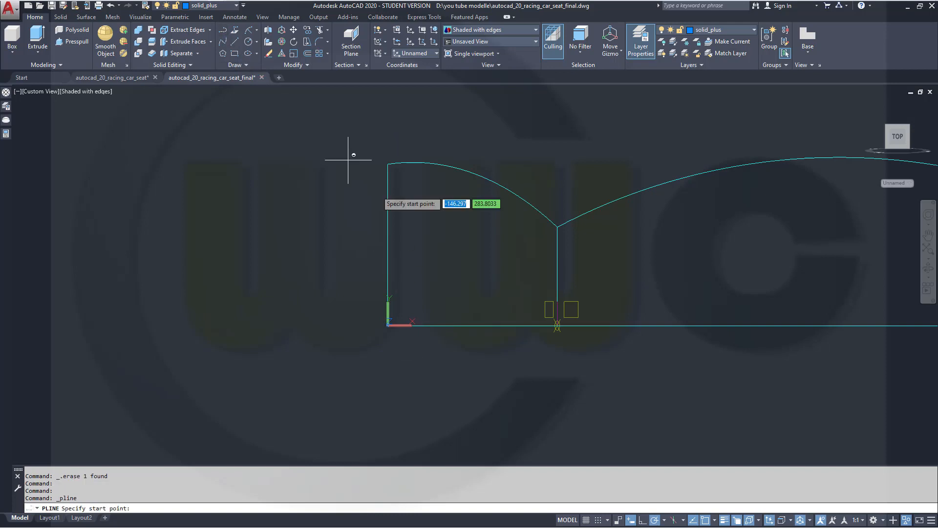
click(421, 351)
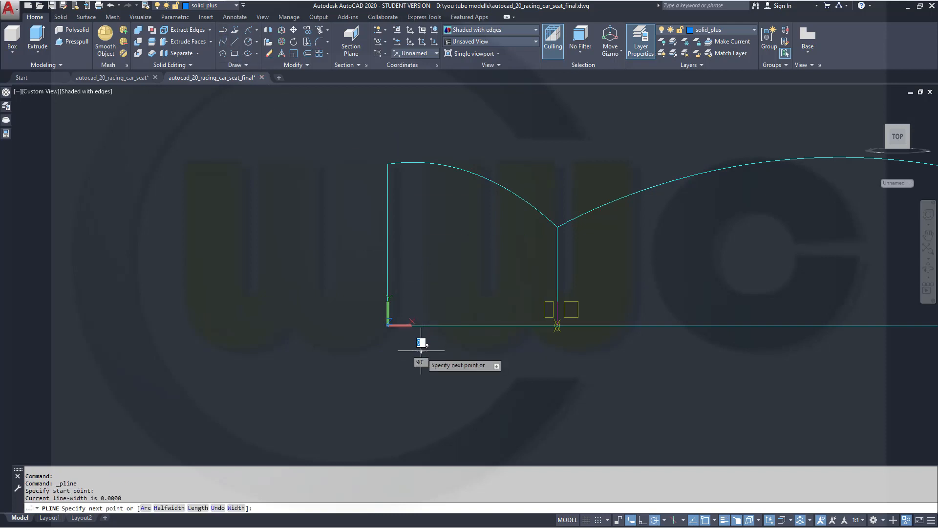
right_click(421, 297)
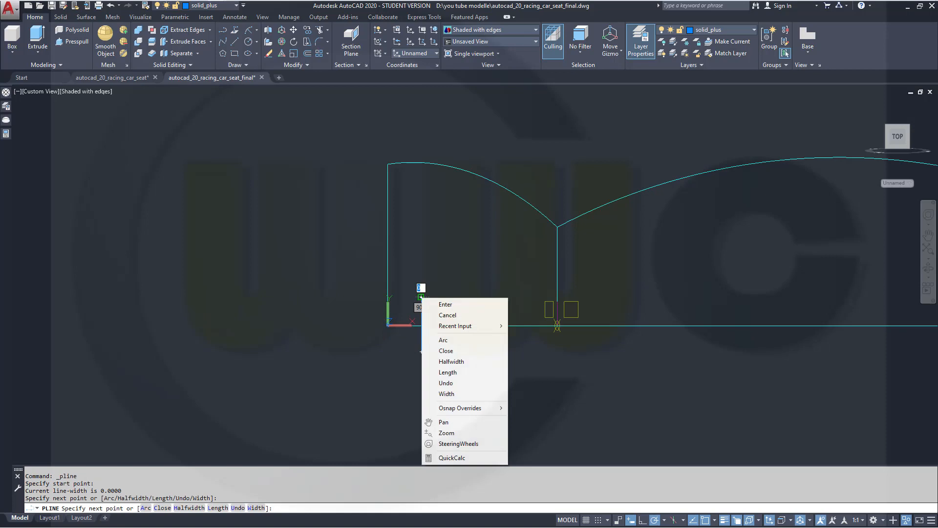
click(445, 340)
scroll(419, 289, up, 3)
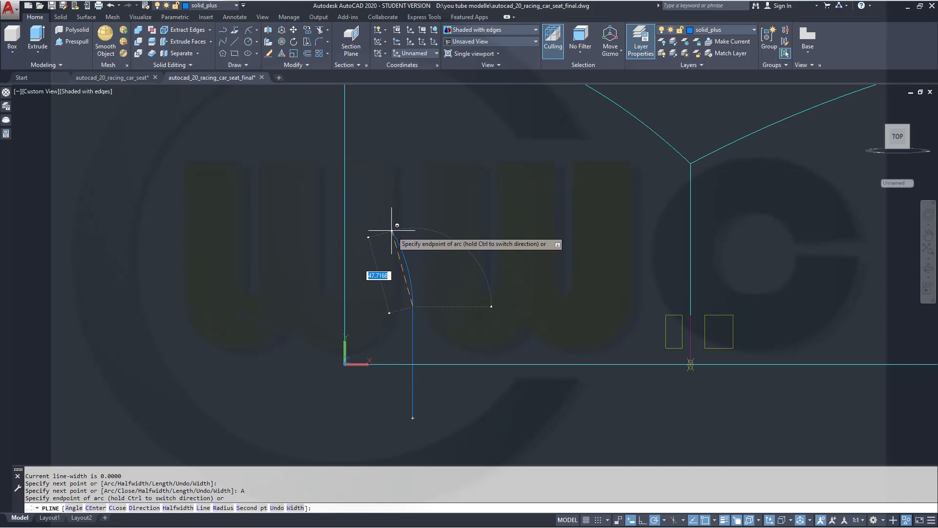
click(392, 221)
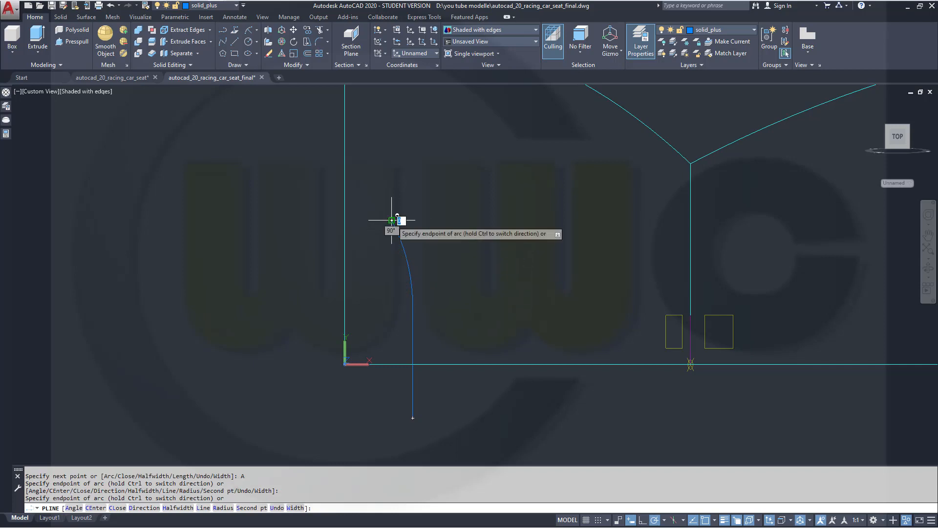
Step: Continue the polyline with an opposite-bending arc about 94 long, finishing with a straight segment about 64 long at 59° past the upper curve
middle_drag(392, 157, 403, 294)
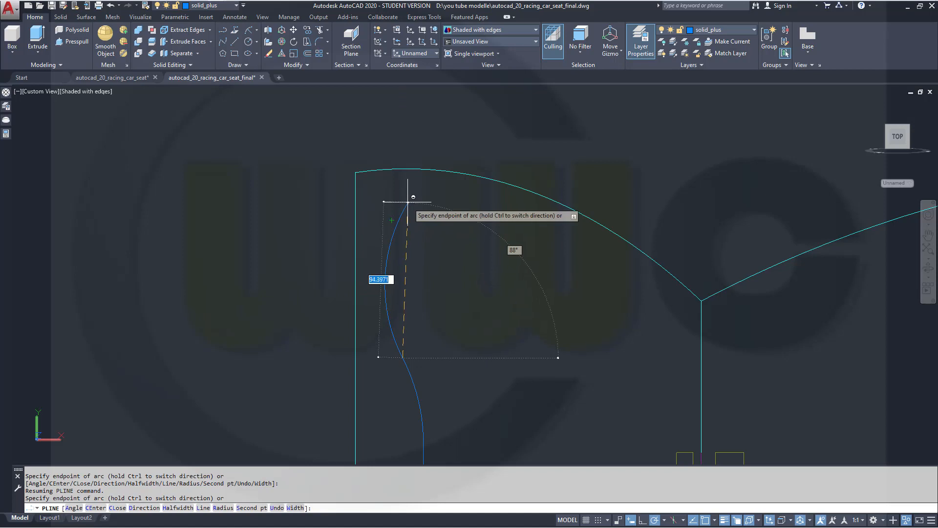
click(408, 202)
right_click(408, 201)
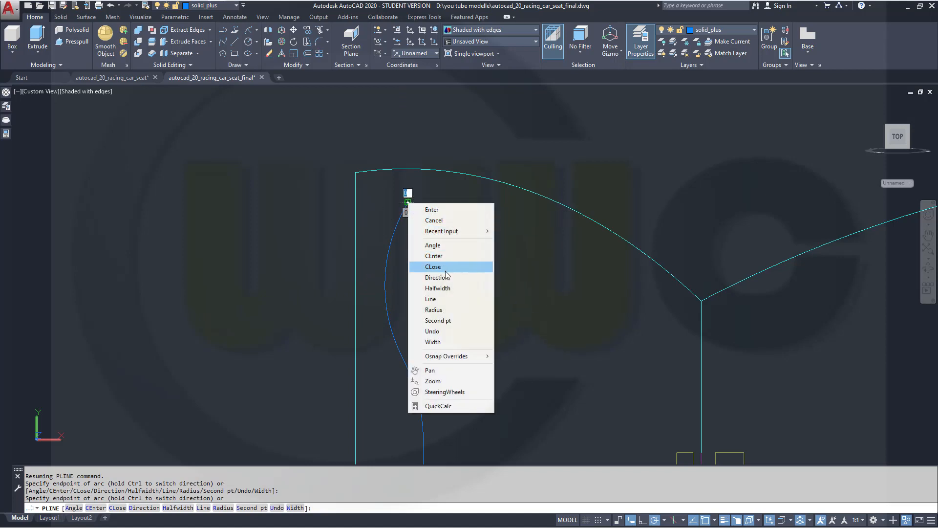
click(440, 299)
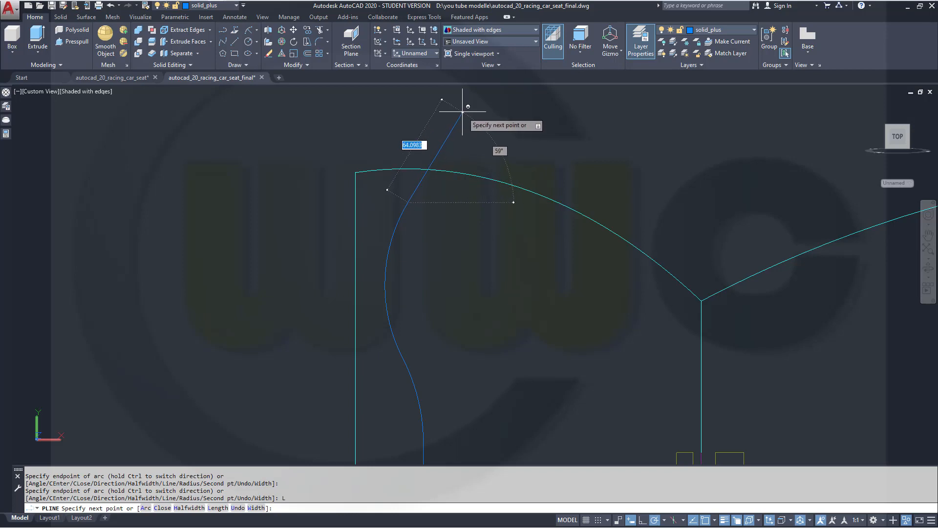
click(462, 111)
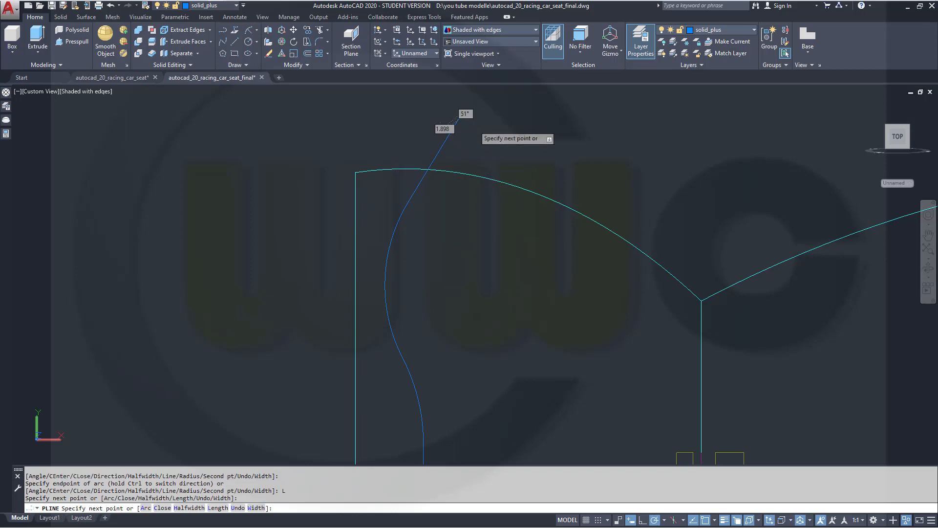
key(Escape)
key(Escape)
Step: Apply a Fix constraint to the new polyline near the junction of its upper arc and final straight segment
click(171, 17)
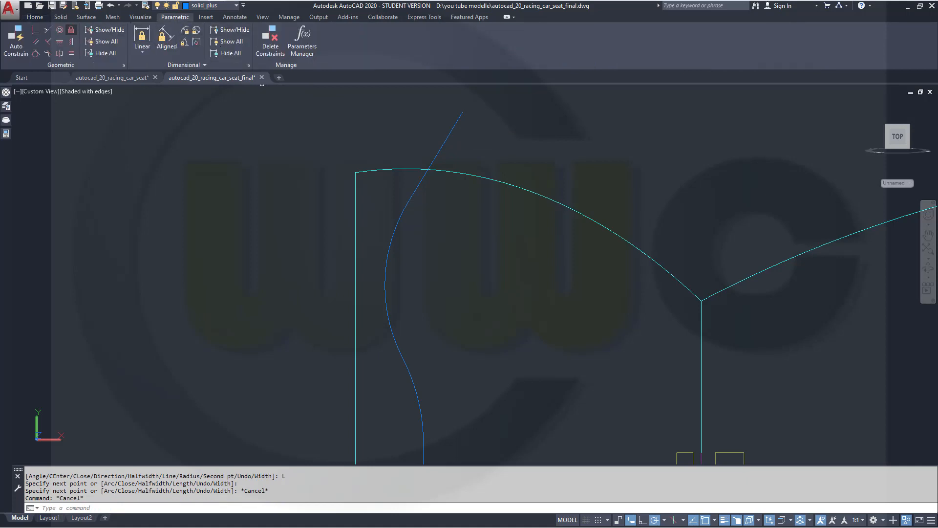
click(71, 29)
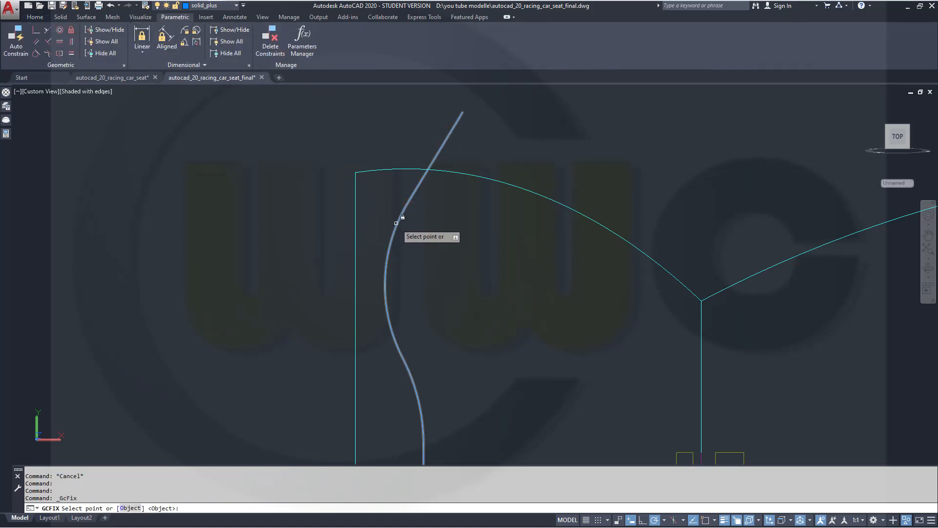
click(396, 223)
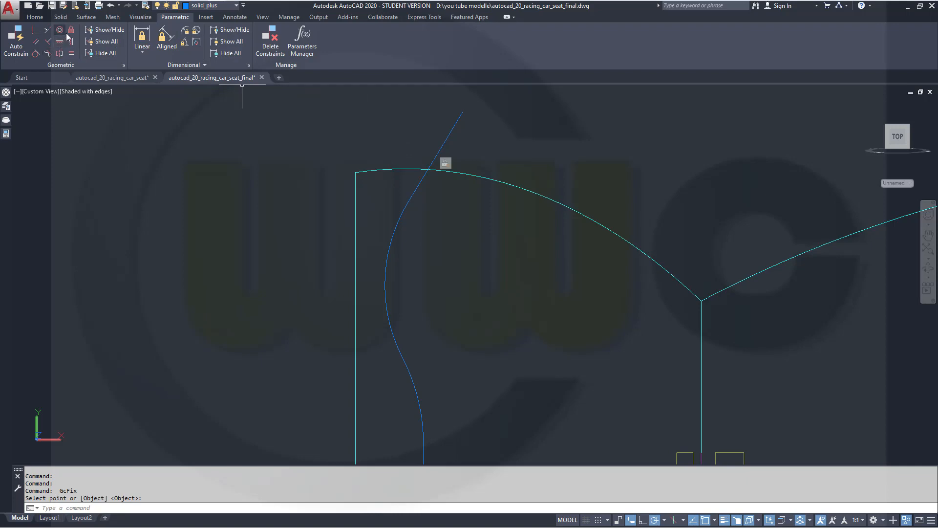
Step: Fix the junction between the blue profile's two arcs and make the upper arc tangent to the straight upper segment
key(Return)
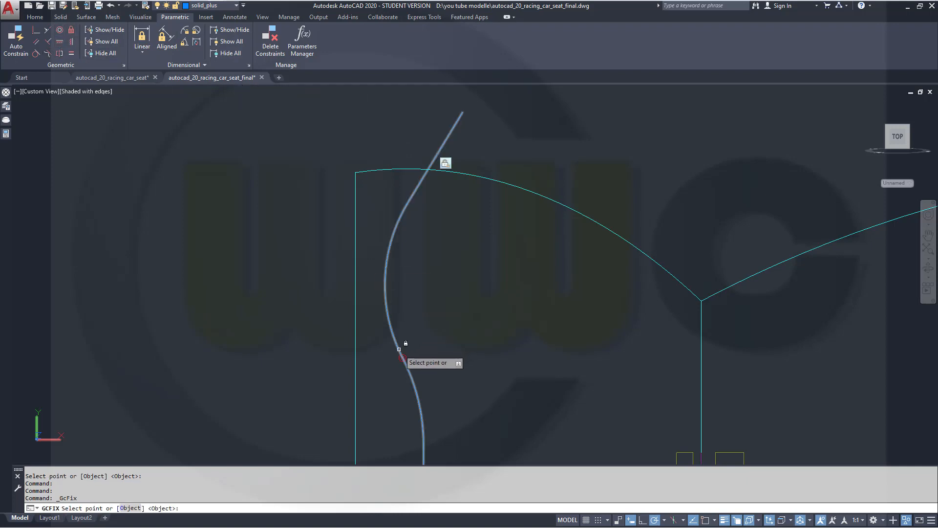
click(399, 349)
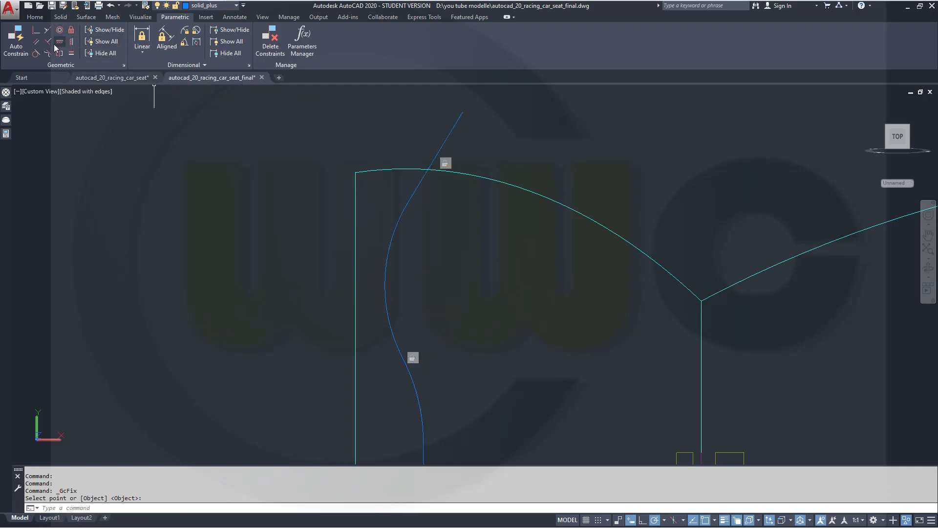
click(37, 53)
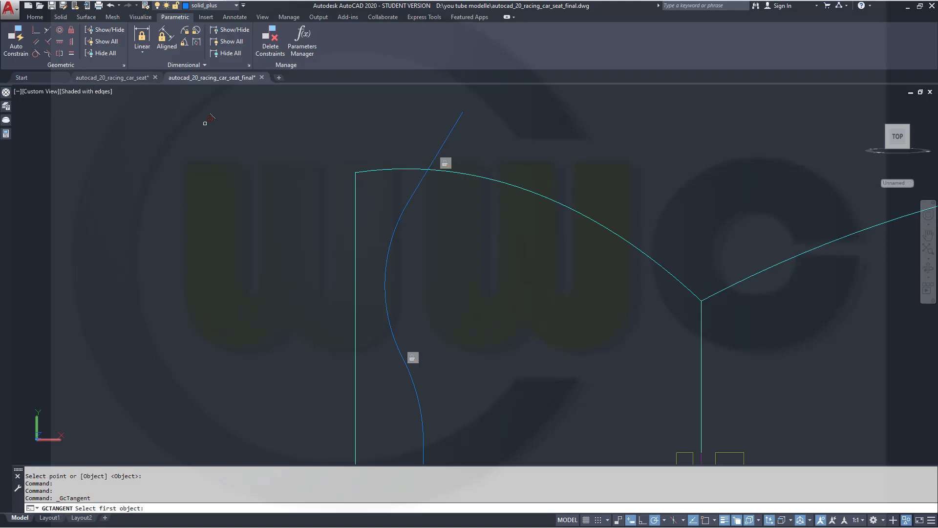
click(402, 211)
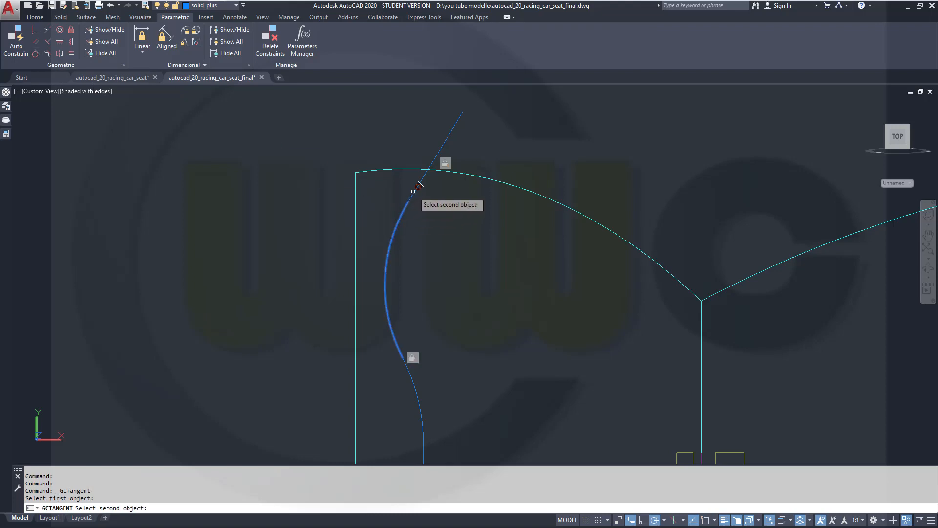
click(415, 190)
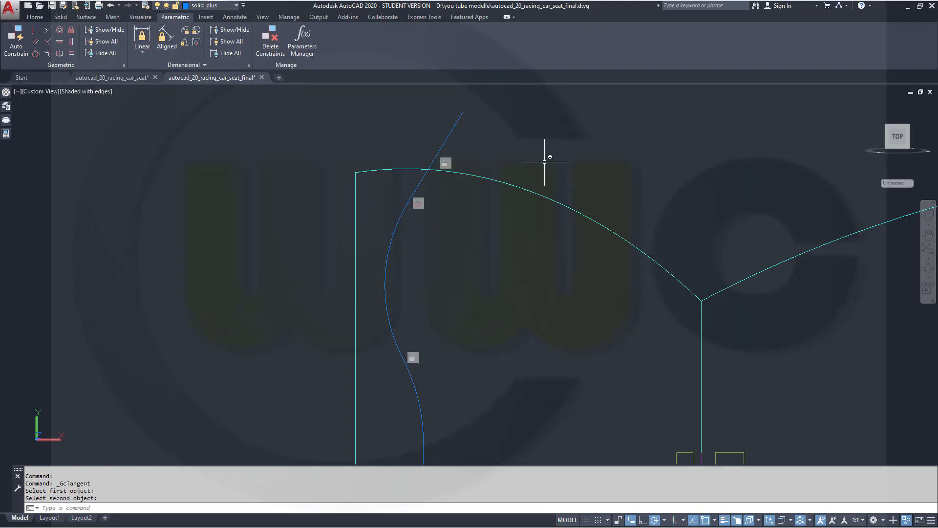
Step: Hide all geometric constraint markers on the blue profile
scroll(546, 171, up, 2)
scroll(583, 269, down, 6)
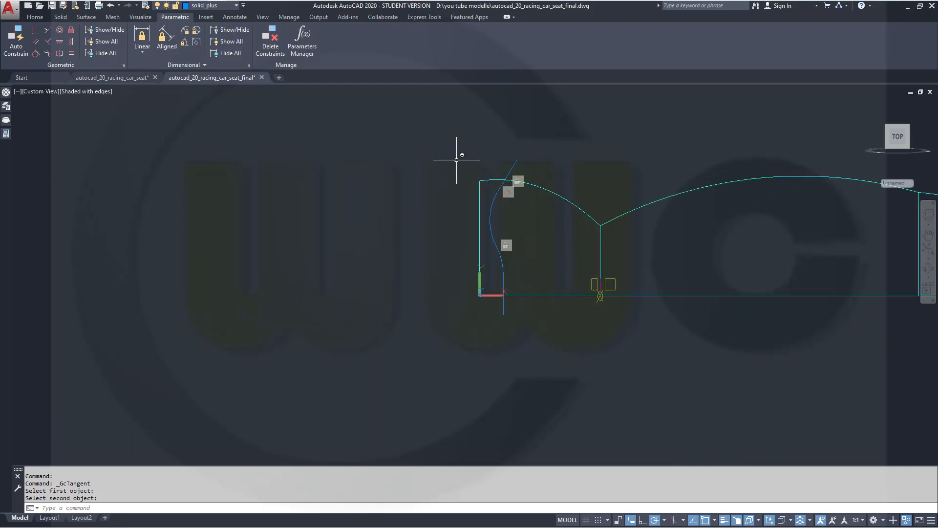
shift+middle_drag(634, 278, 565, 230)
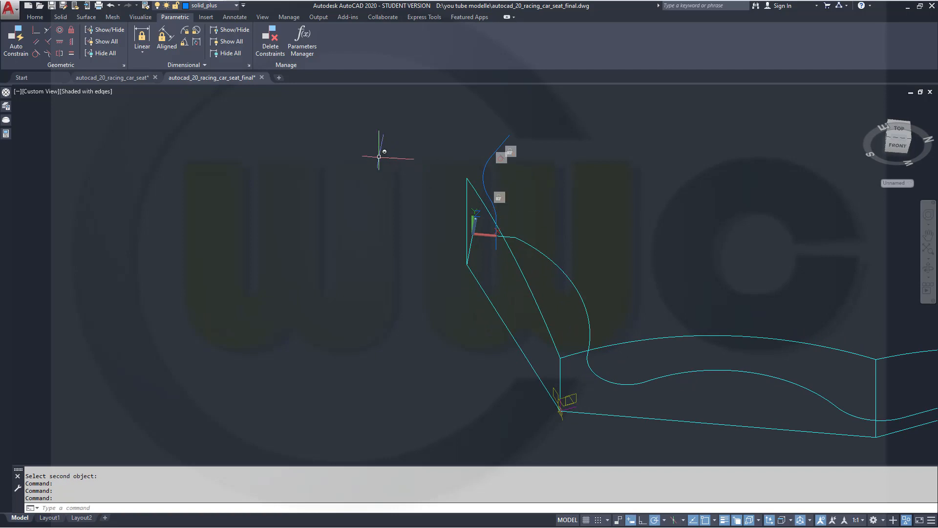
click(104, 55)
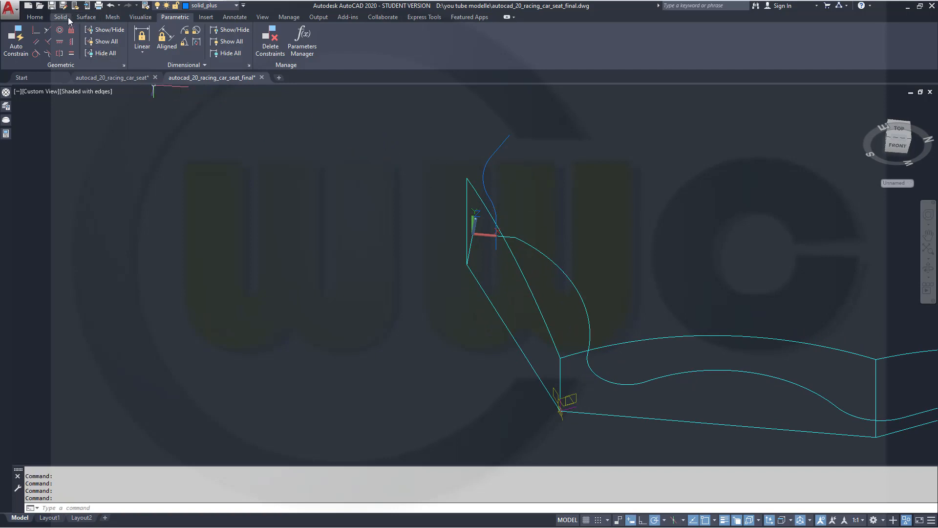
Step: Extrude the blue curved profile as a surface with a height of 250 through the seat's end region
click(85, 18)
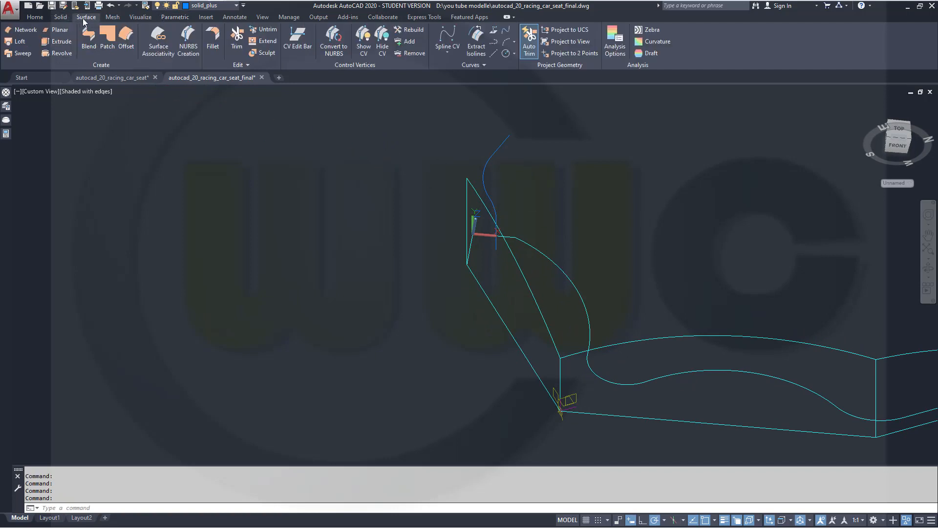
click(57, 41)
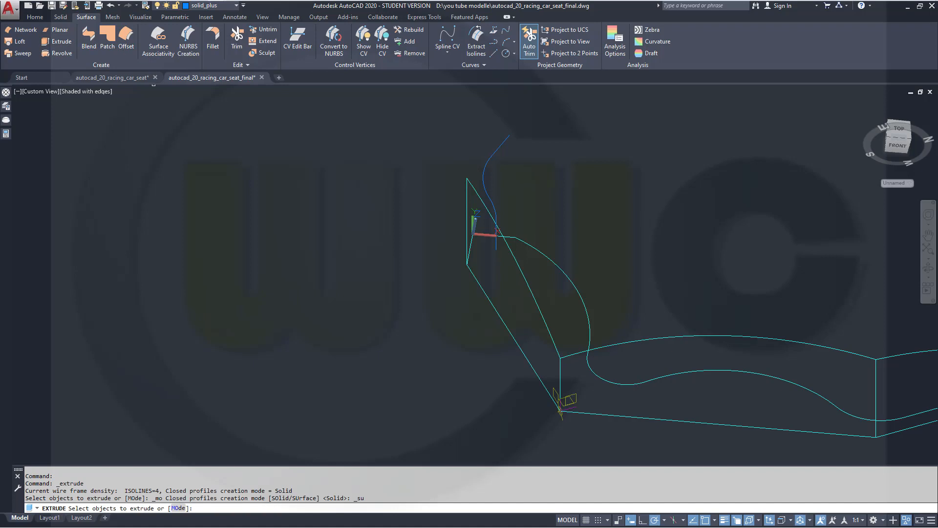
click(482, 180)
right_click(513, 182)
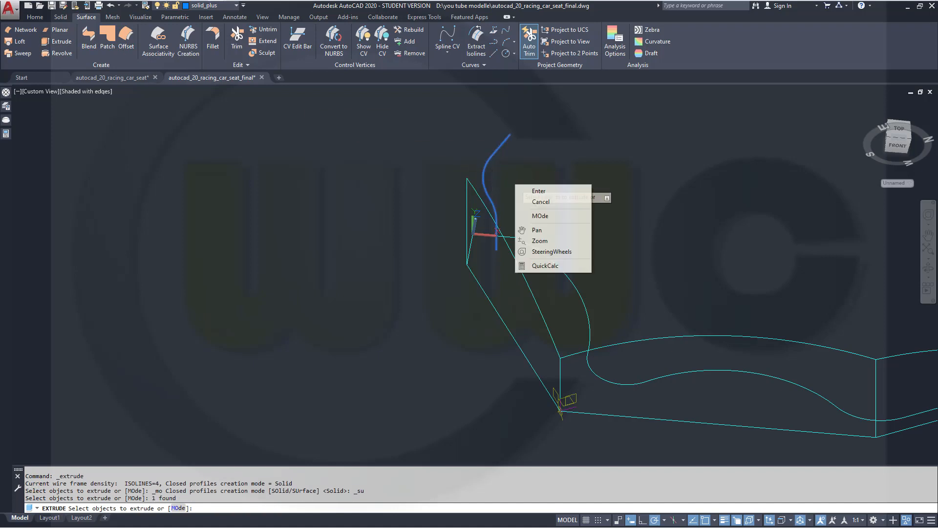
click(534, 190)
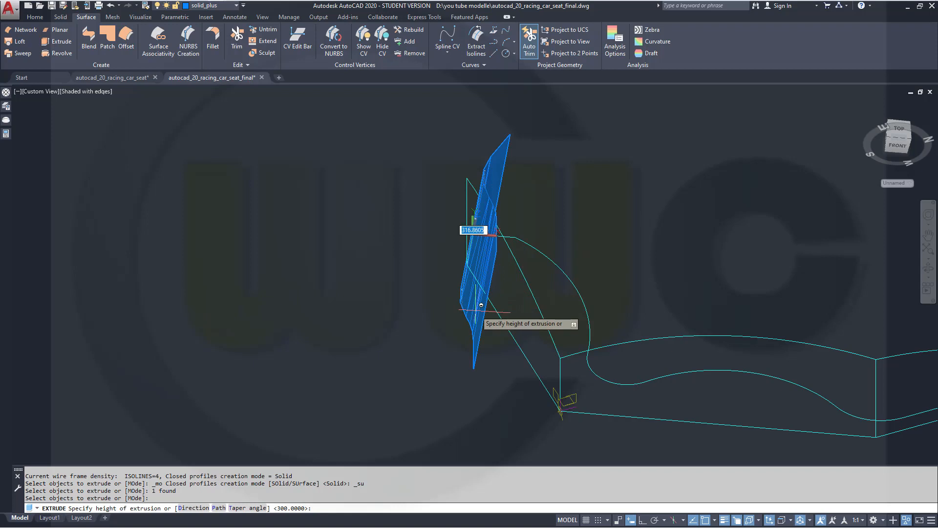
key(Return)
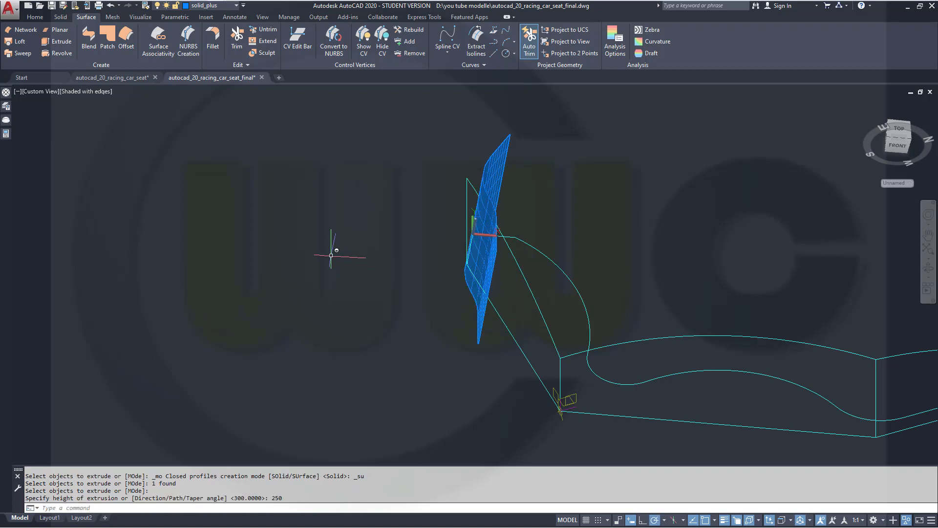
key(Escape)
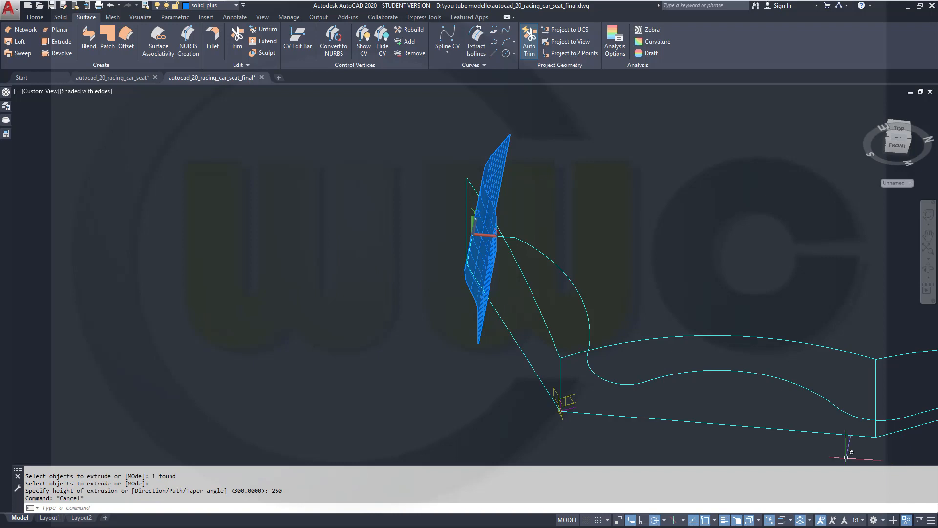
Step: Move the extruded surface to the surfaces layer and clear the selection
click(498, 178)
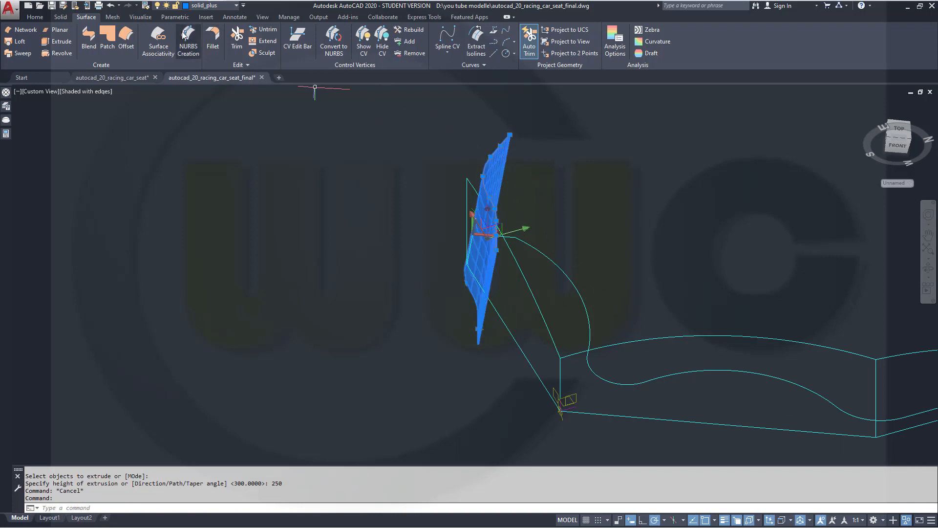
click(236, 5)
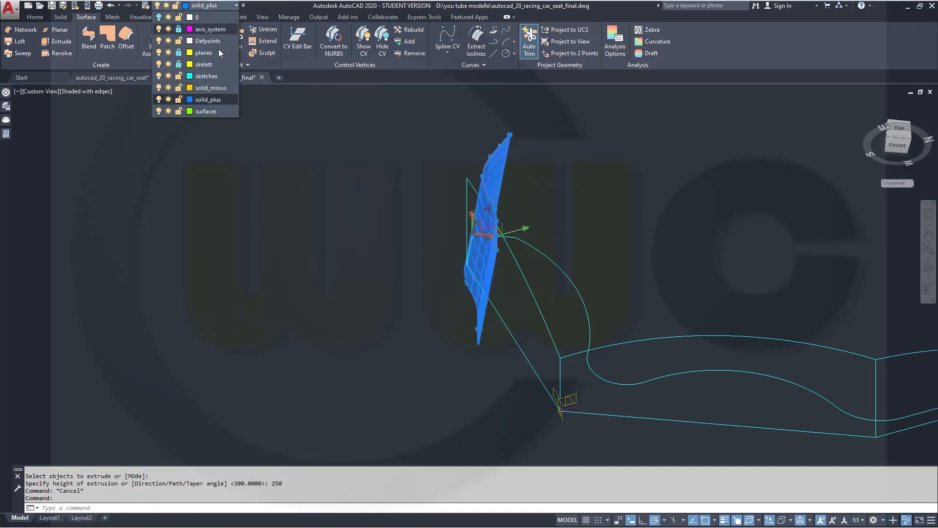
click(213, 111)
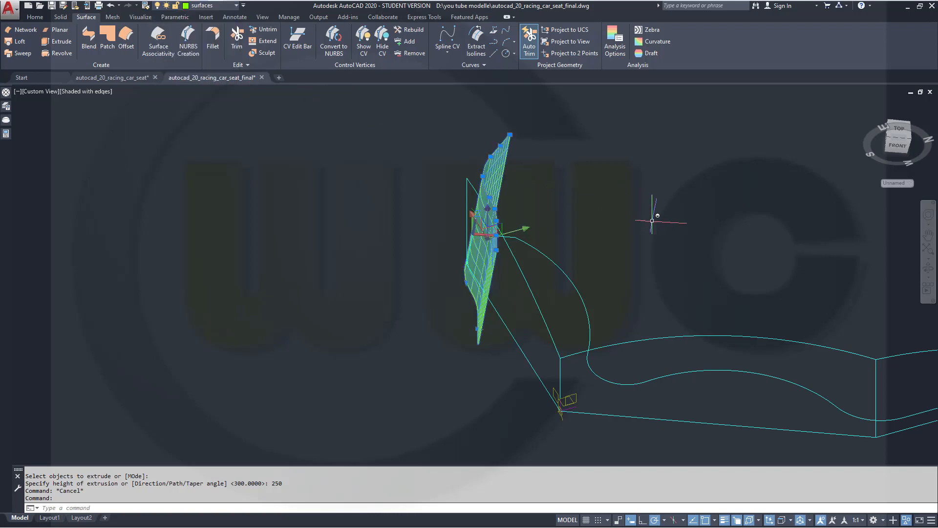
key(Escape)
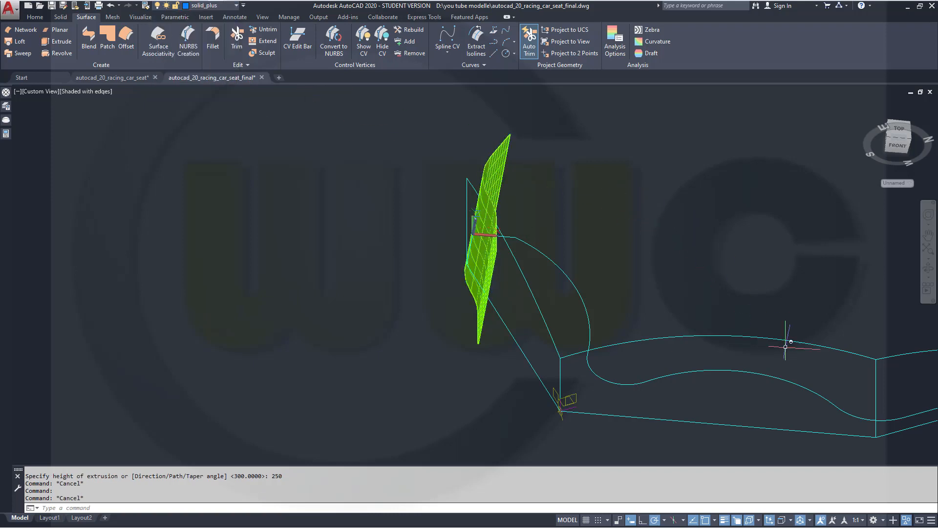
Step: End object isolation to bring back the hidden seat solid
click(907, 521)
click(902, 515)
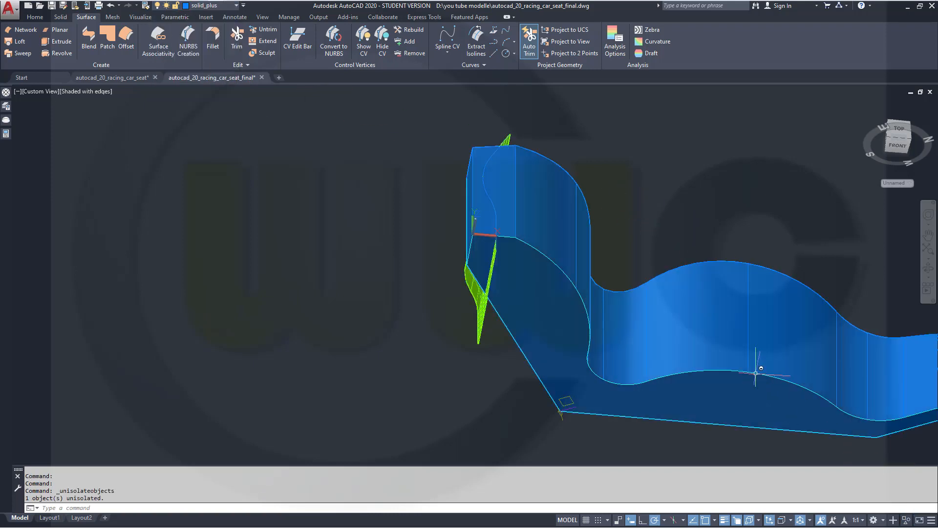
shift+middle_drag(758, 373, 590, 346)
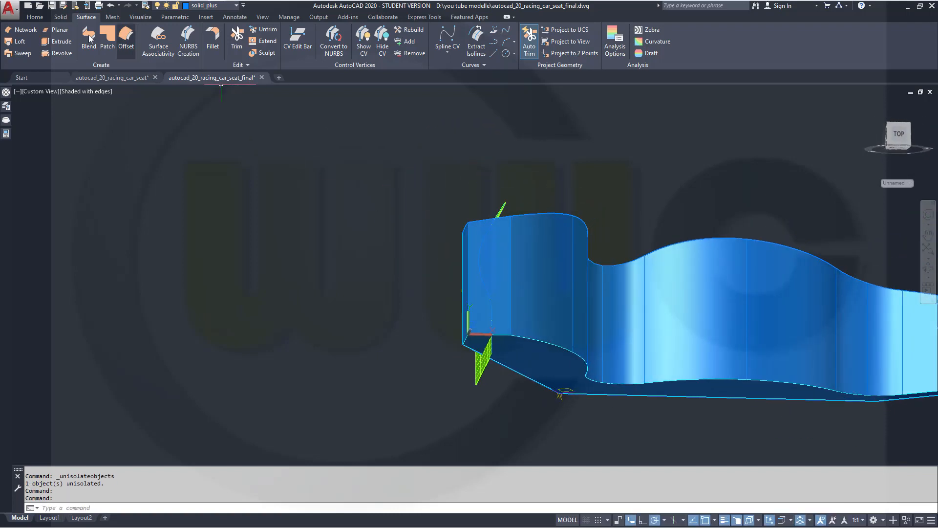
Step: Slice the seat solid with the green curved surface, keeping only the large seat portion
click(62, 17)
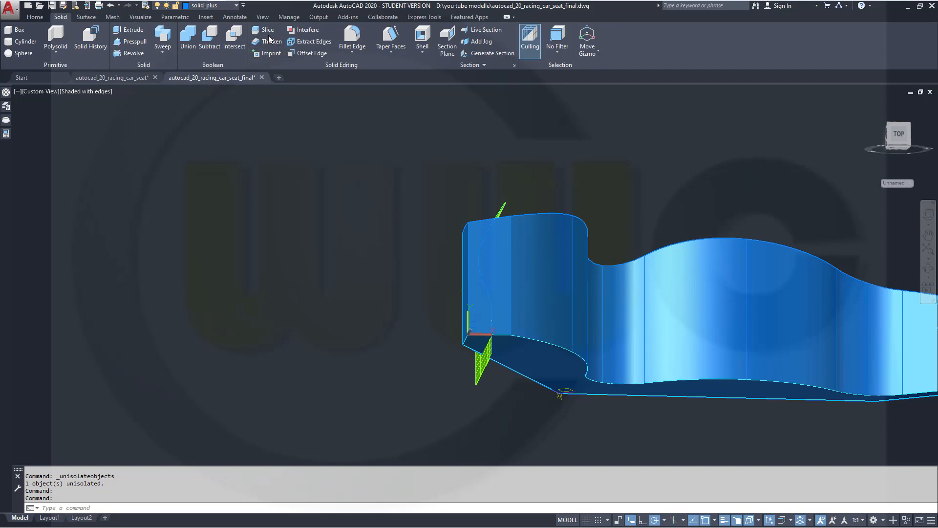
click(572, 276)
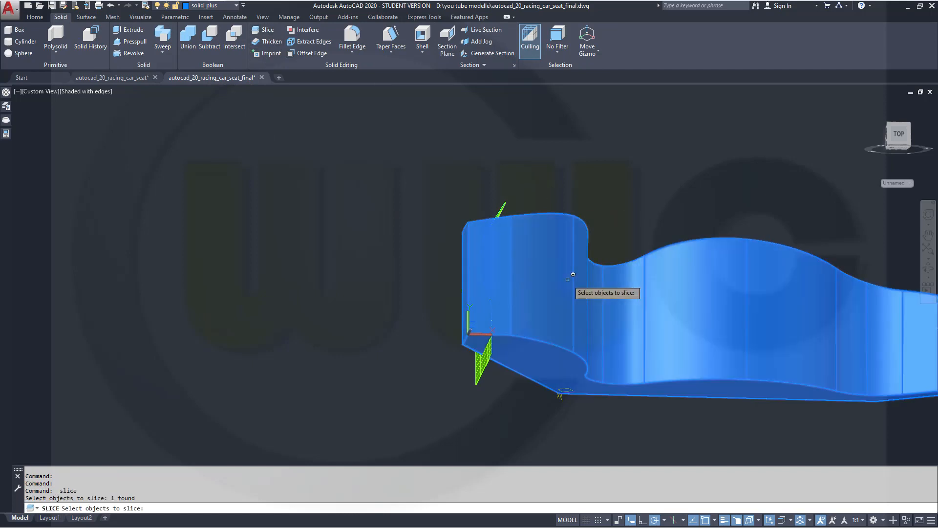
key(Return)
right_click(639, 200)
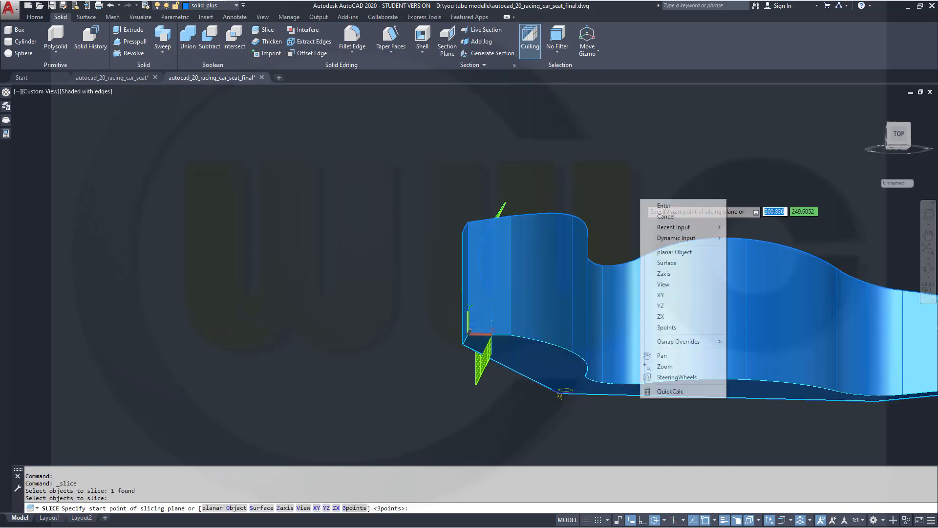
click(666, 263)
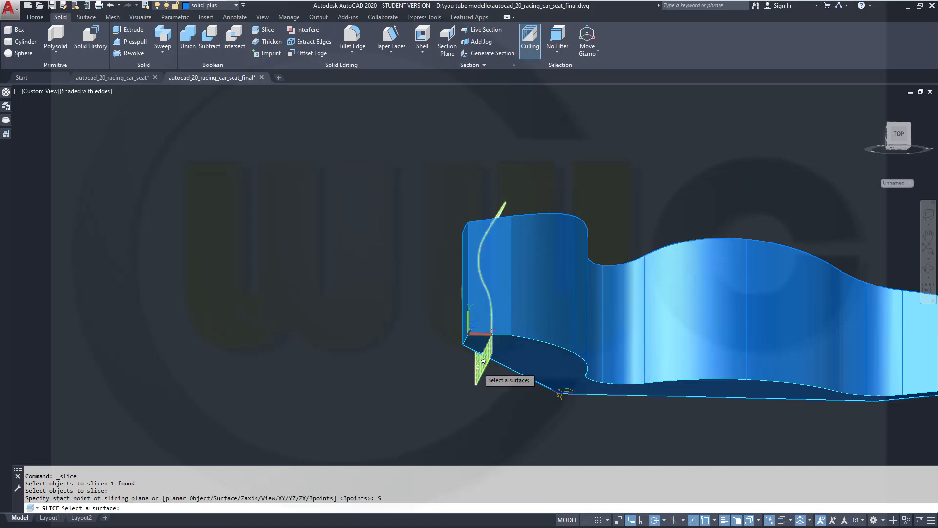
click(479, 364)
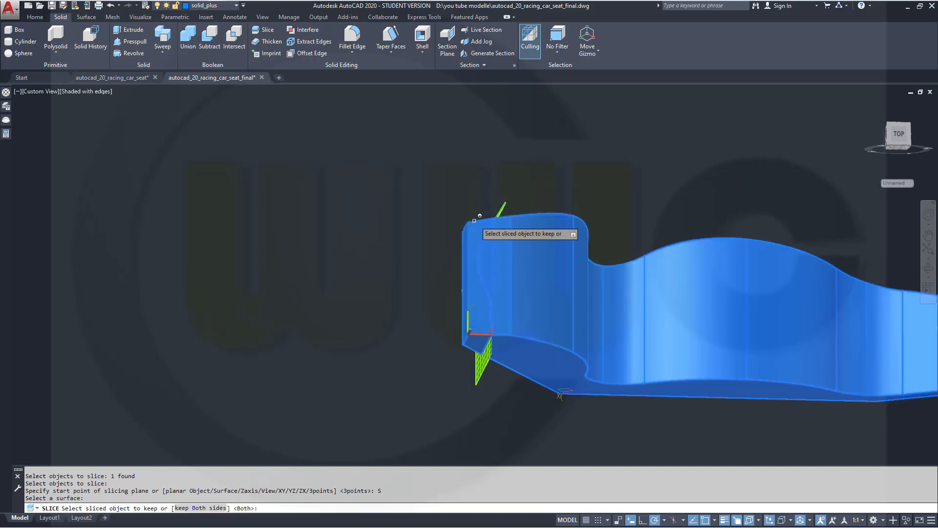
click(559, 257)
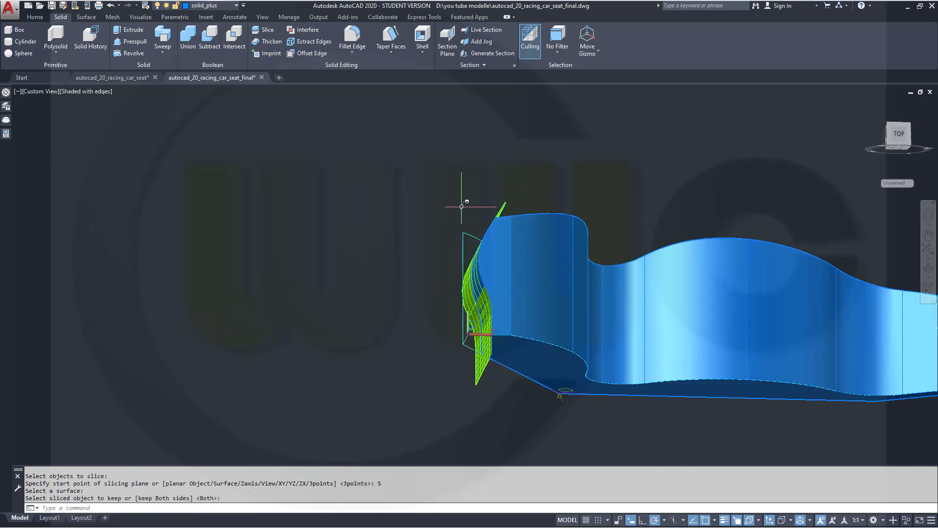
key(Escape)
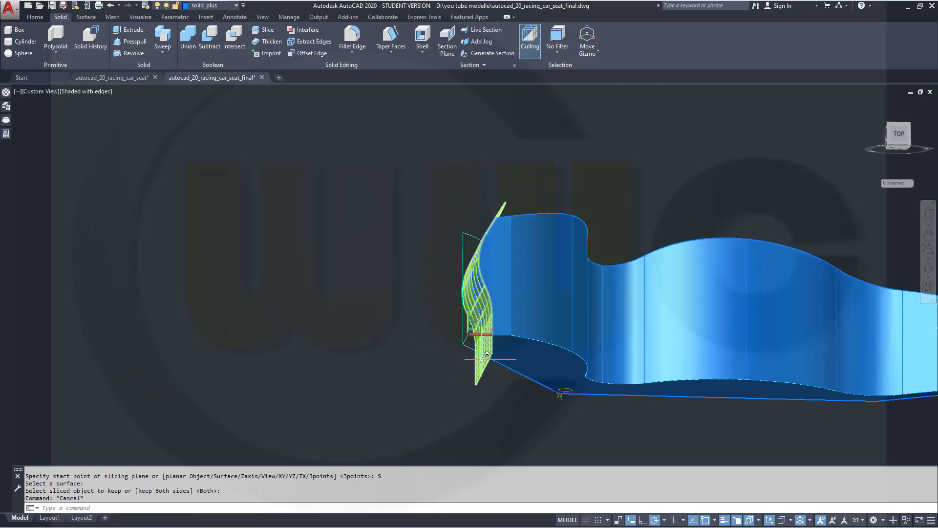
Step: Move the green cutting surface to the turned-off layer 0 and dismiss the notice
click(473, 265)
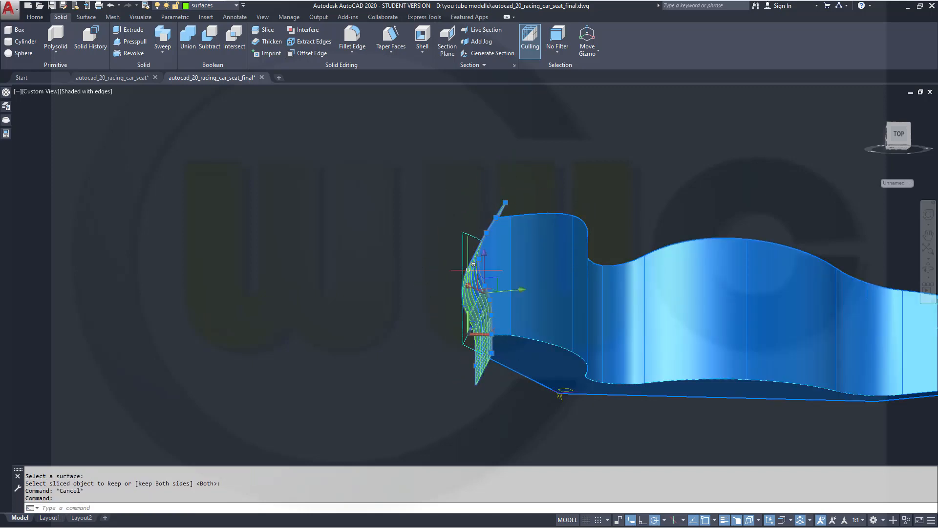
click(236, 6)
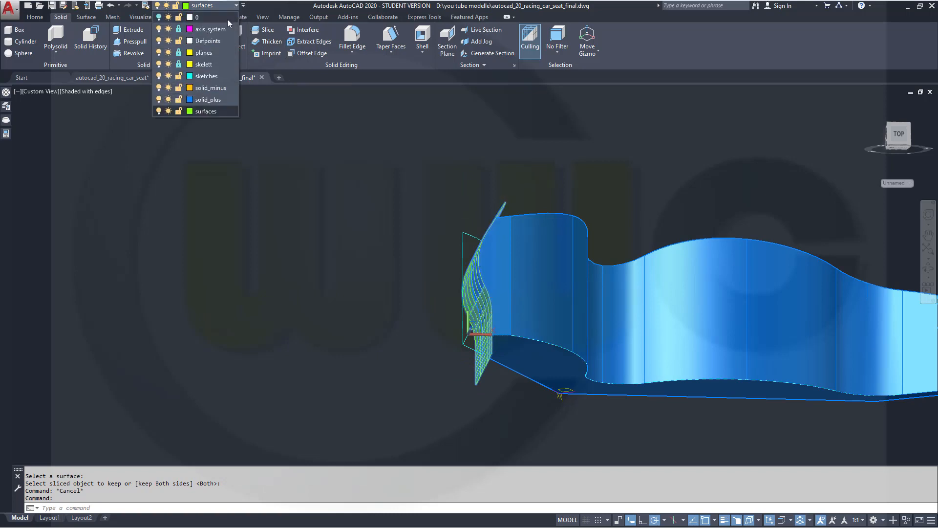
click(215, 18)
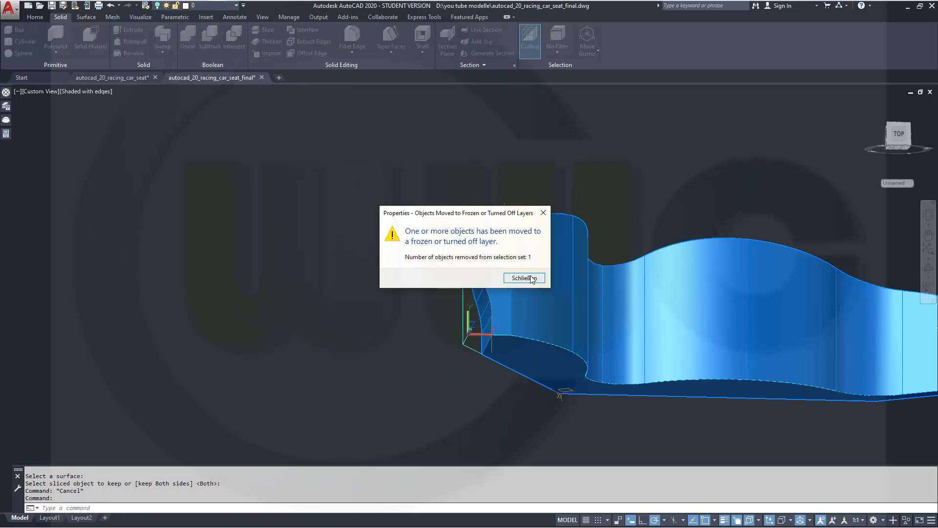
click(524, 278)
Step: Restore the World Coordinate System (WCS) and view the sliced seat solid obliquely from below
shift+middle_drag(670, 419, 654, 457)
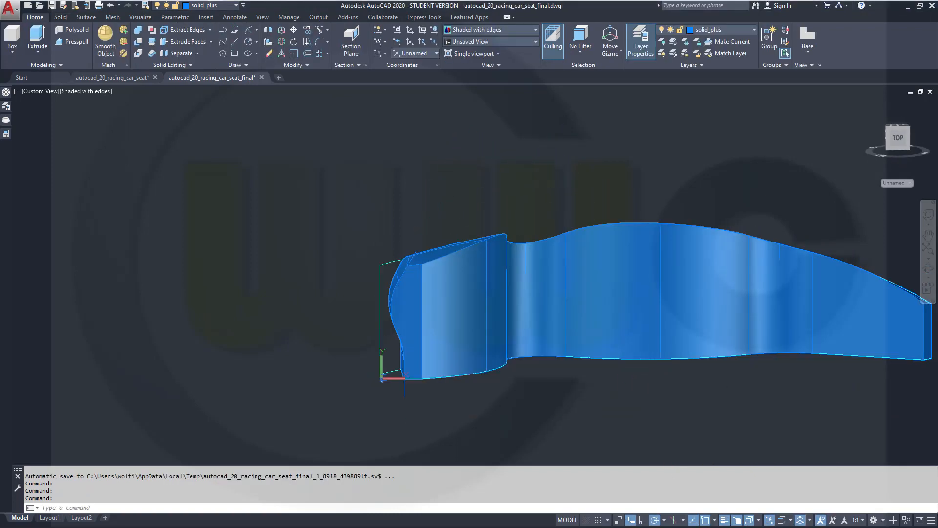
middle_drag(692, 391, 607, 377)
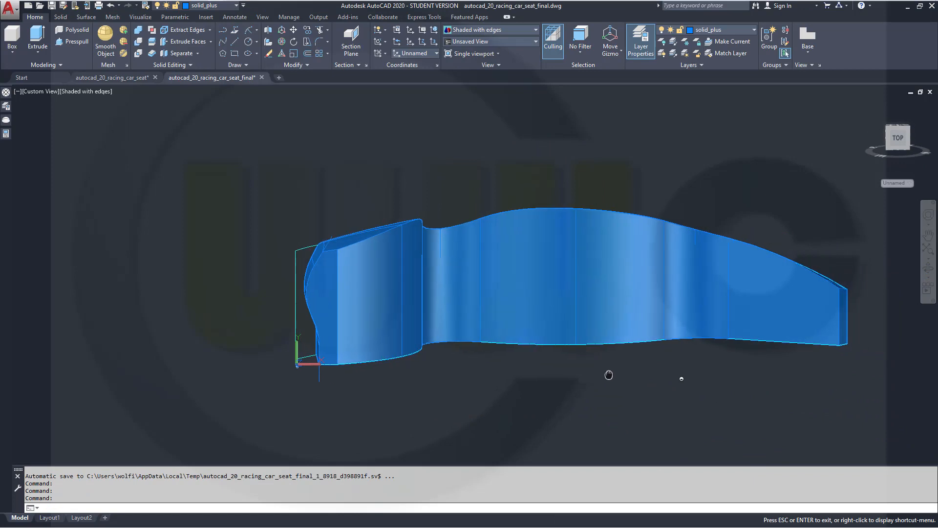
click(909, 183)
click(900, 194)
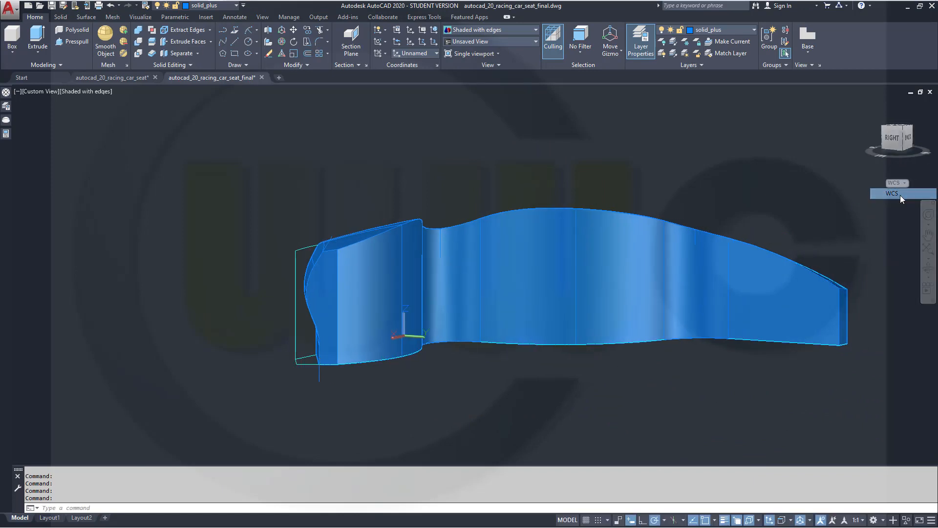
click(900, 195)
middle_drag(546, 371, 544, 360)
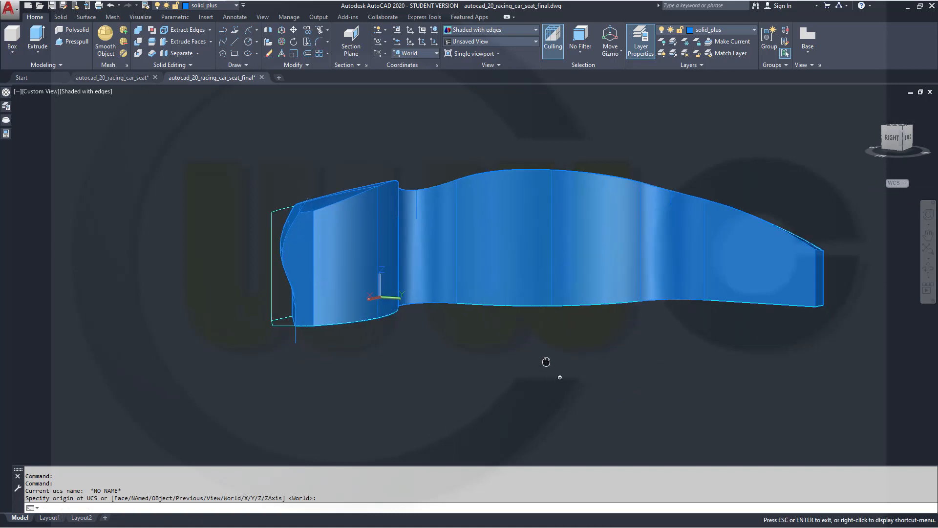
key(Return)
shift+middle_drag(487, 370, 475, 277)
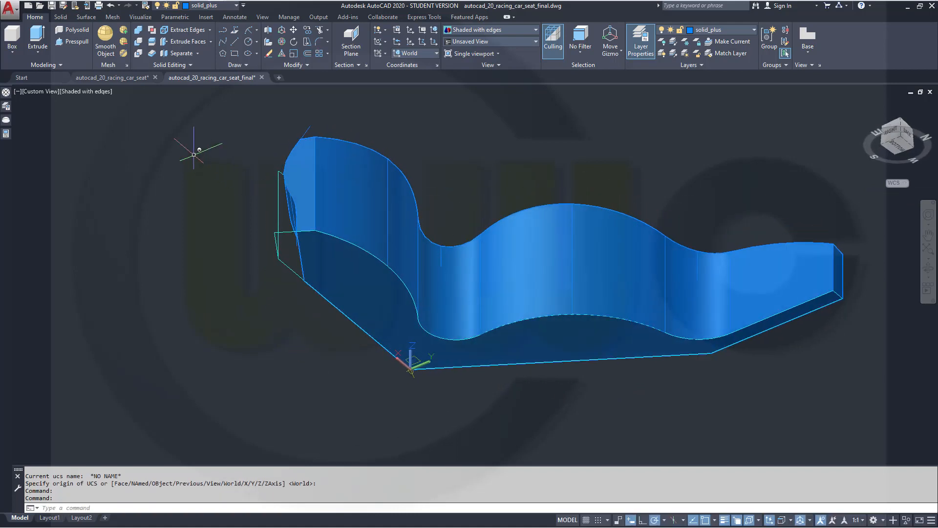
Step: Mirror the seat solid in 3D across the plane through three points on its flat side profile, keeping the source solid
click(193, 149)
click(210, 100)
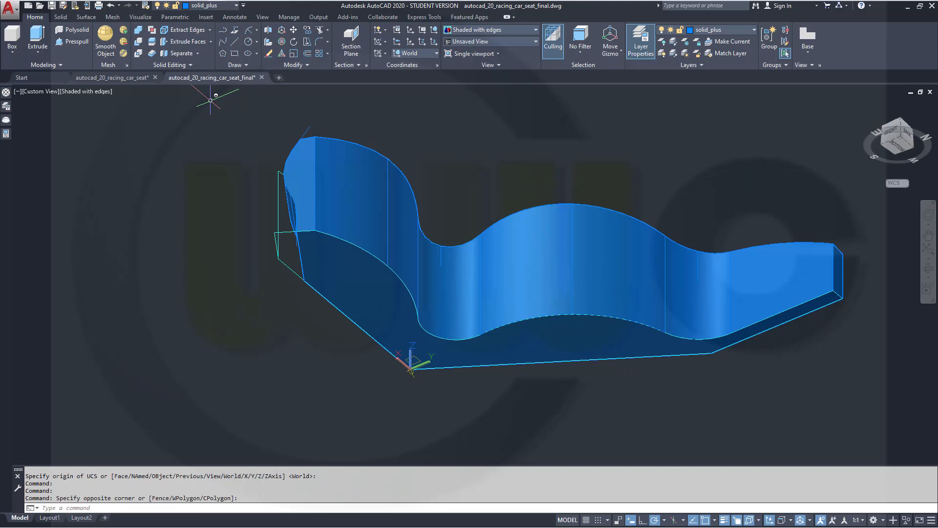
click(269, 31)
click(528, 272)
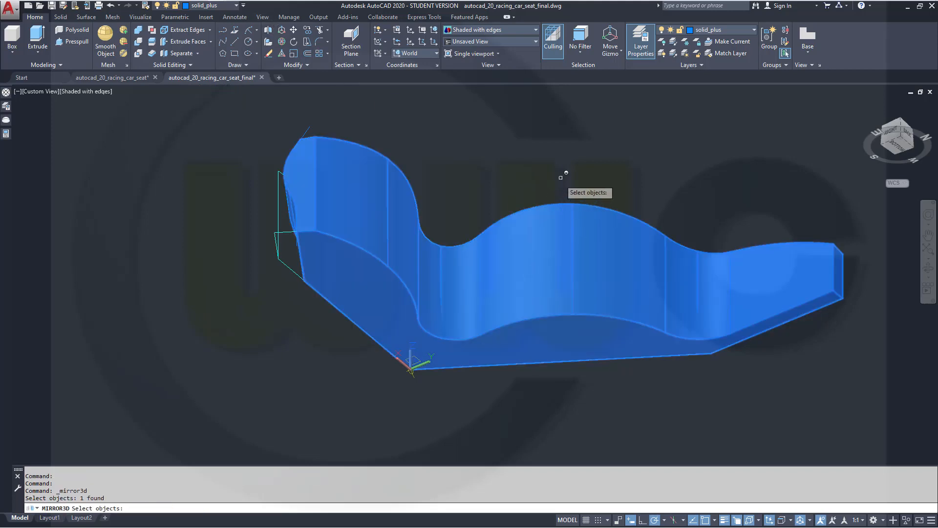
key(Return)
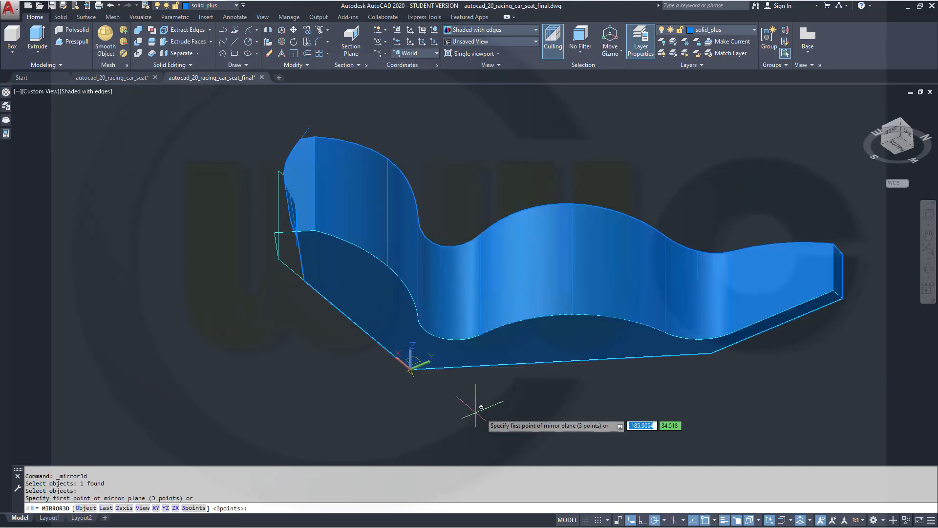
scroll(424, 382, up, 4)
scroll(423, 382, down, 2)
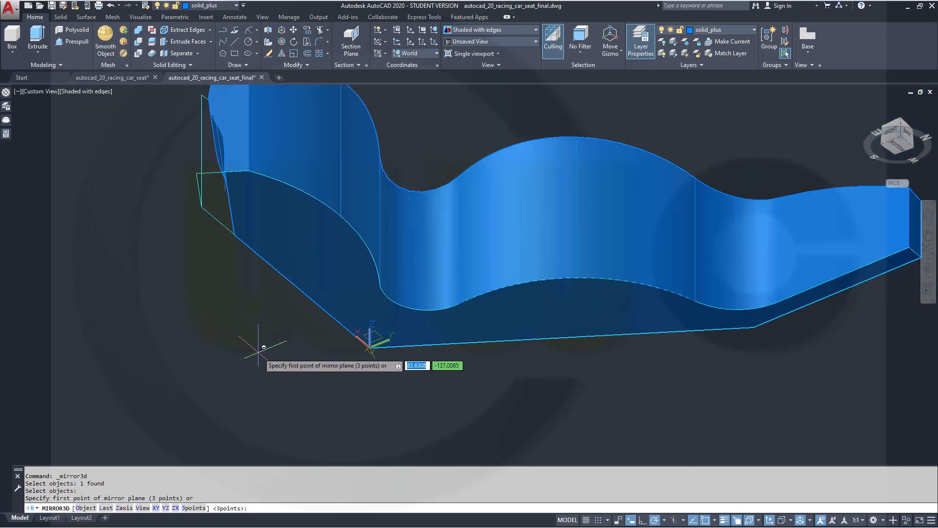
click(199, 174)
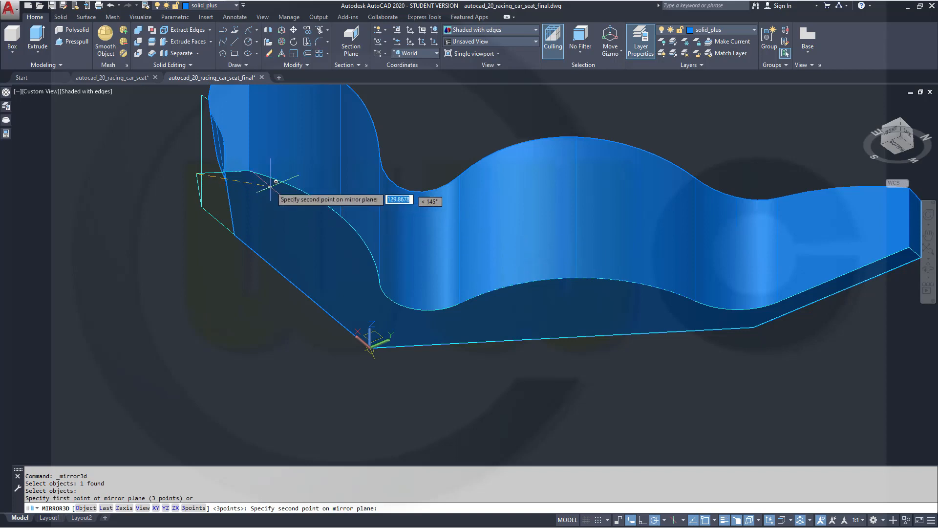
click(202, 207)
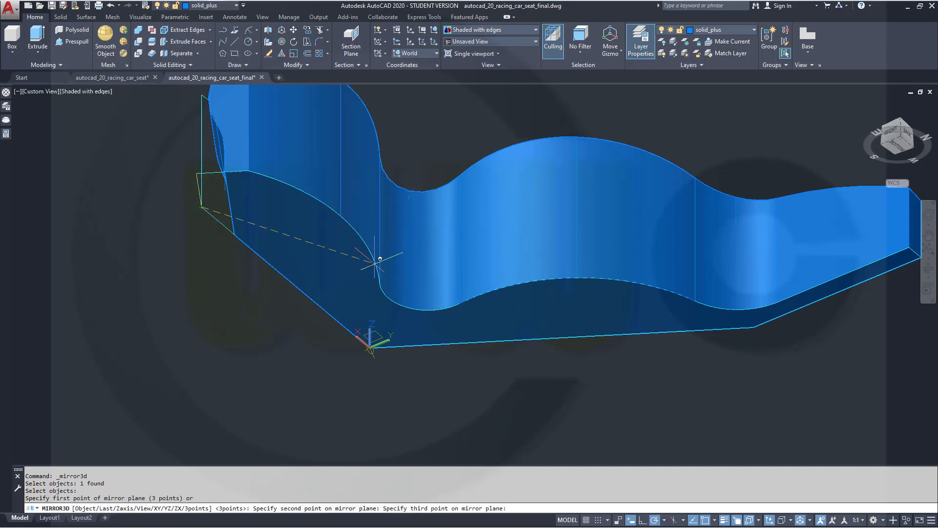
click(910, 248)
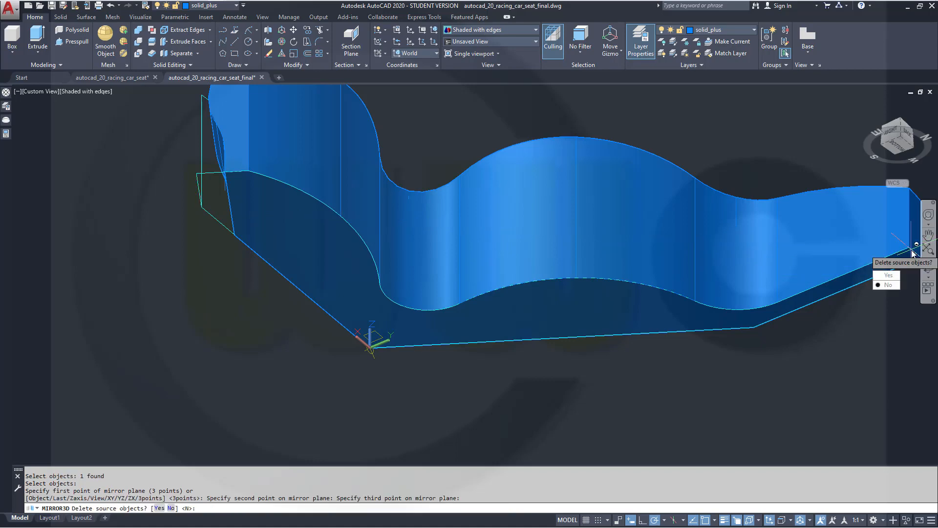
click(889, 286)
shift+middle_drag(792, 261, 530, 203)
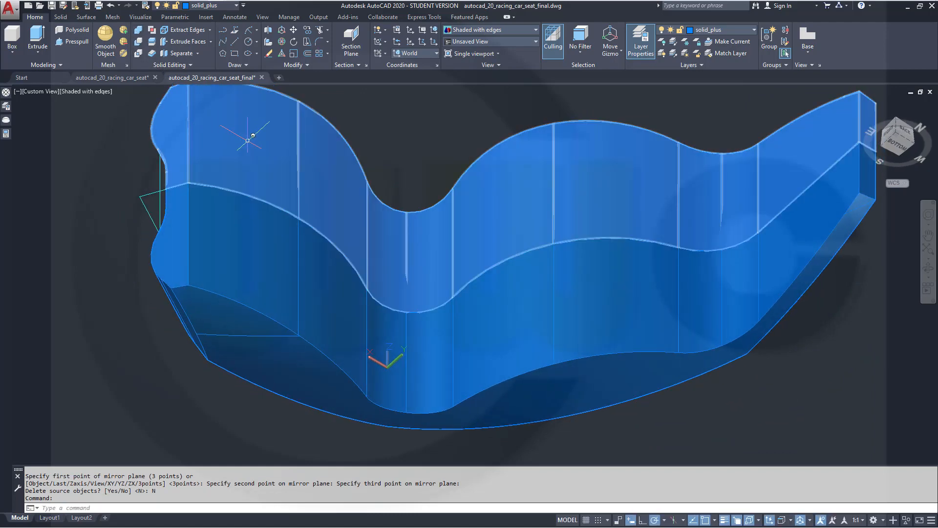
click(252, 231)
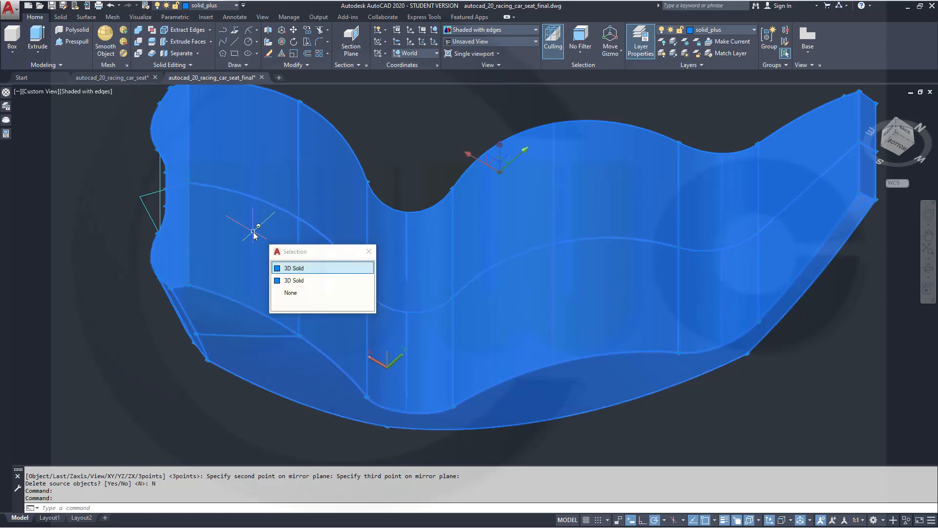
click(302, 268)
key(Return)
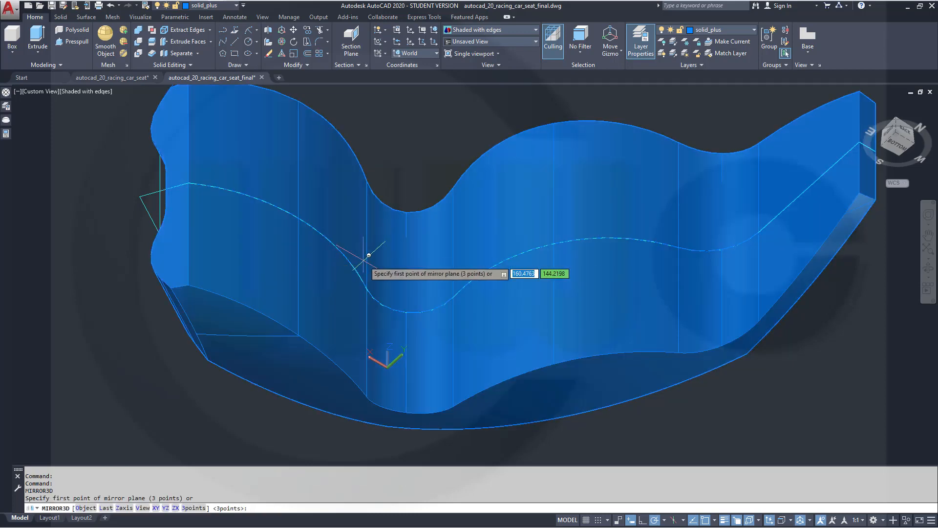
shift+middle_drag(566, 316, 411, 318)
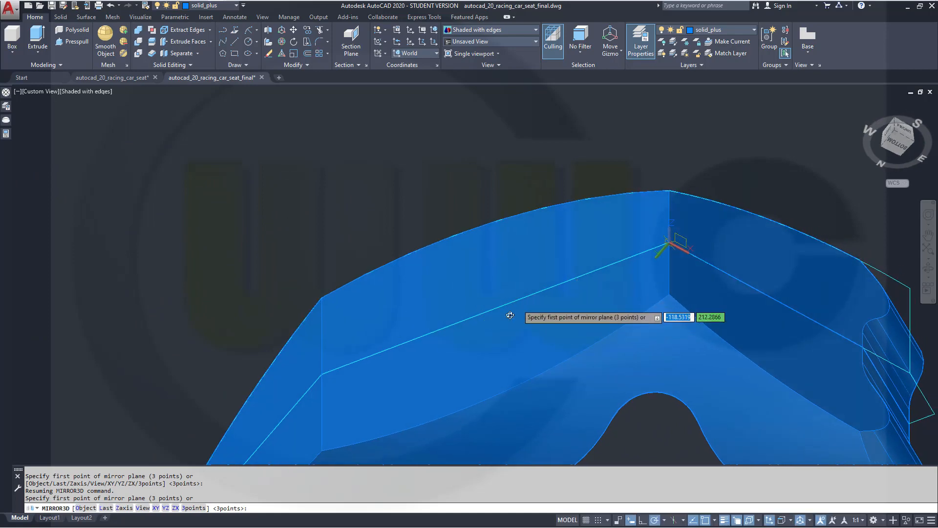
shift+middle_drag(489, 308, 546, 263)
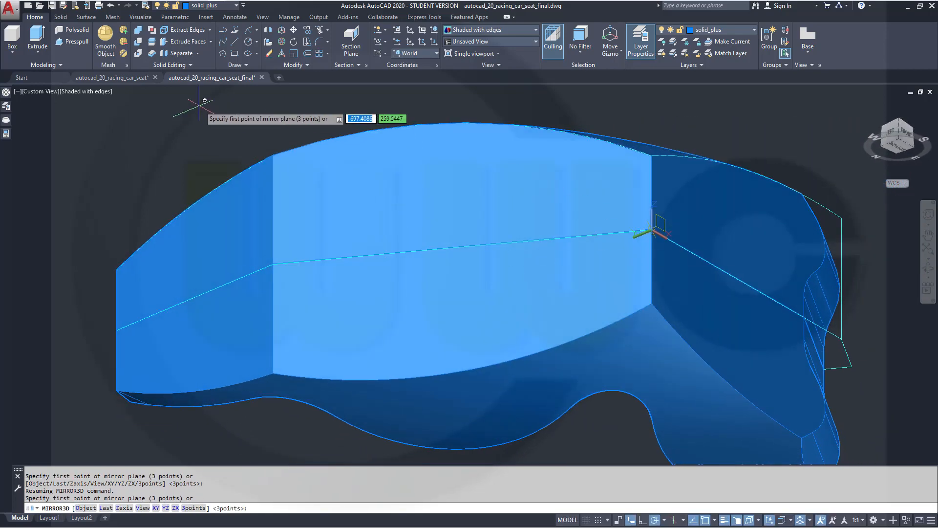
key(Escape)
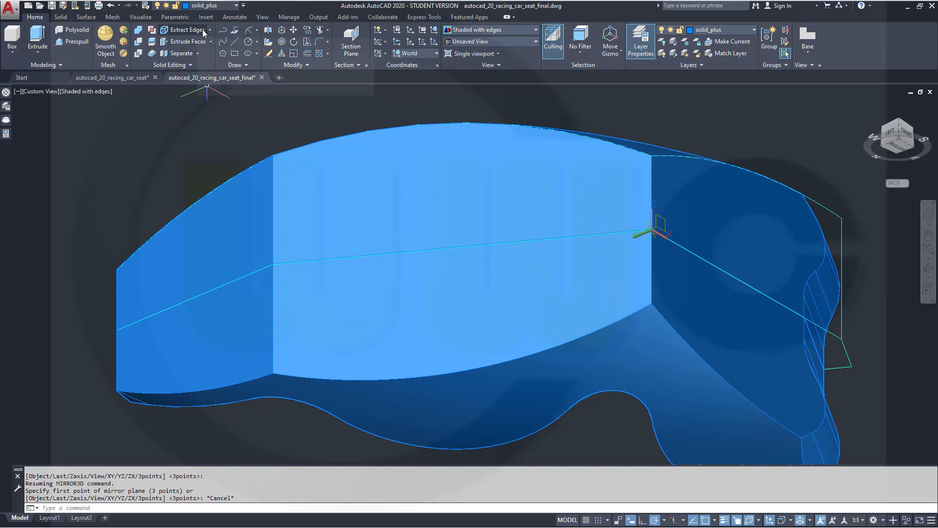
click(212, 29)
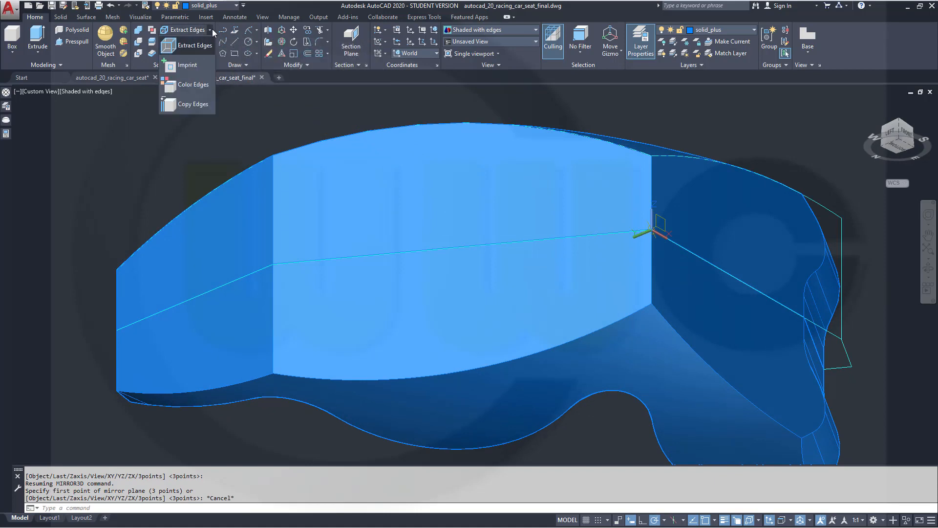
click(188, 104)
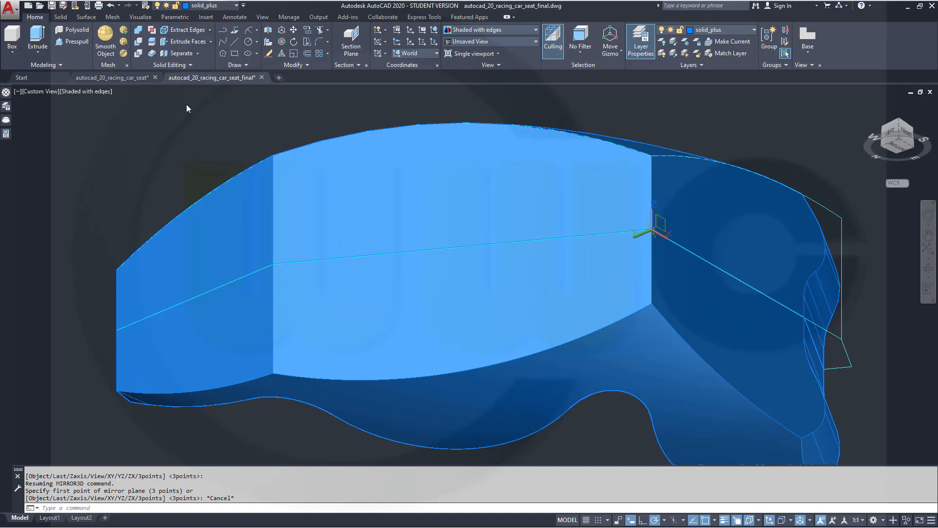
click(273, 191)
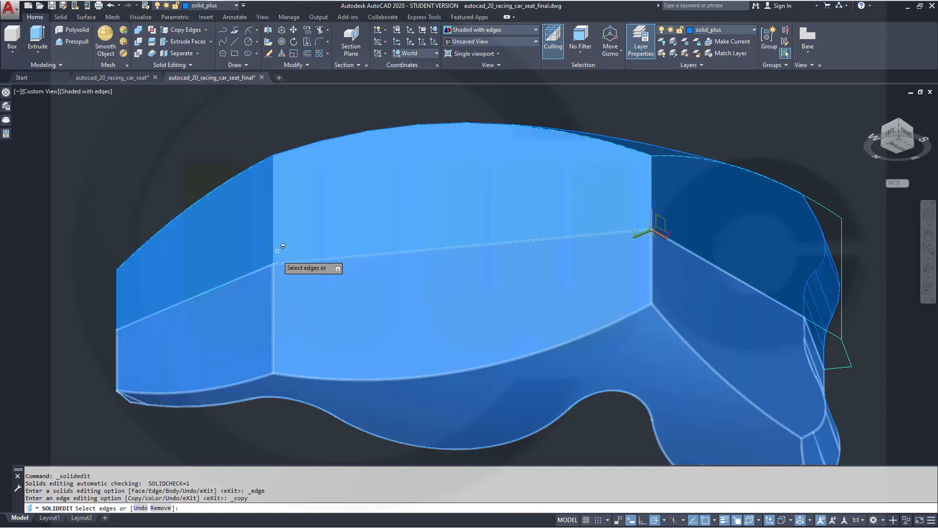
key(Escape)
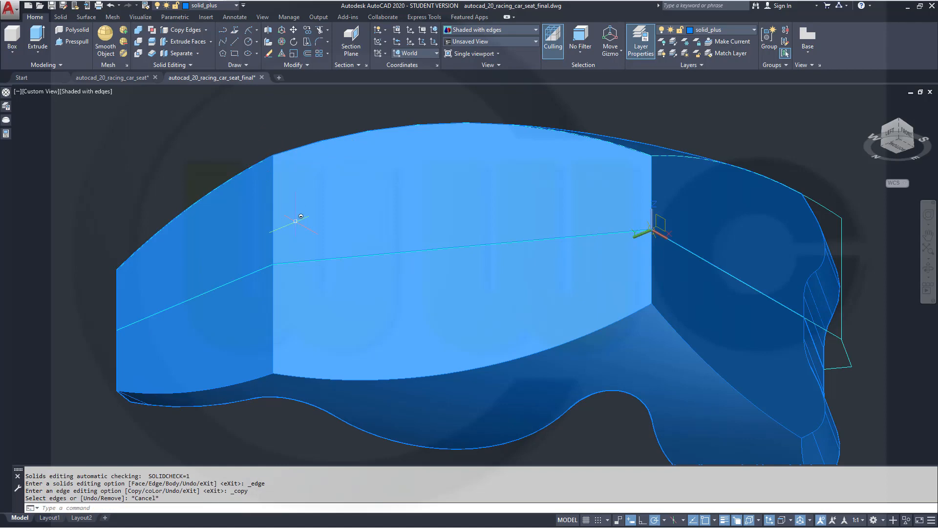
Step: Unite the original and mirrored seat halves into one solid
shift+middle_drag(329, 249, 74, 297)
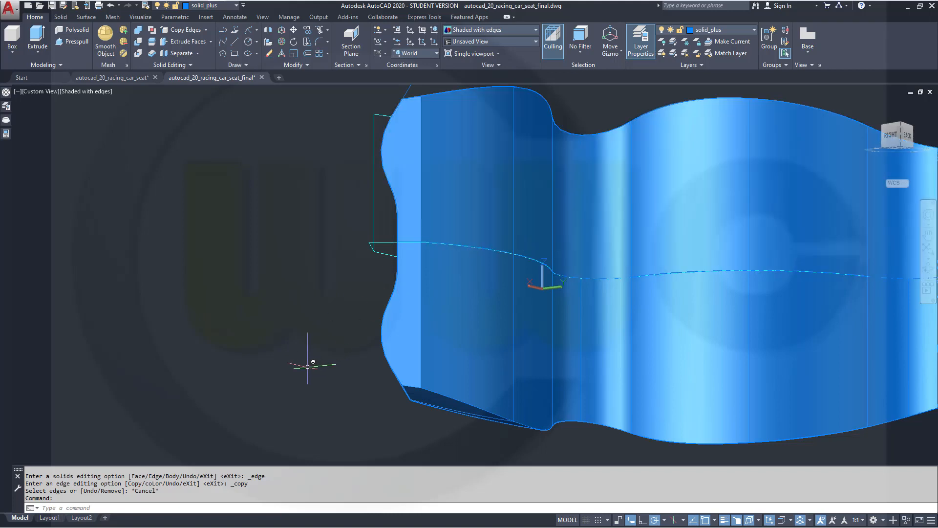
scroll(312, 352, down, 5)
scroll(426, 312, up, 3)
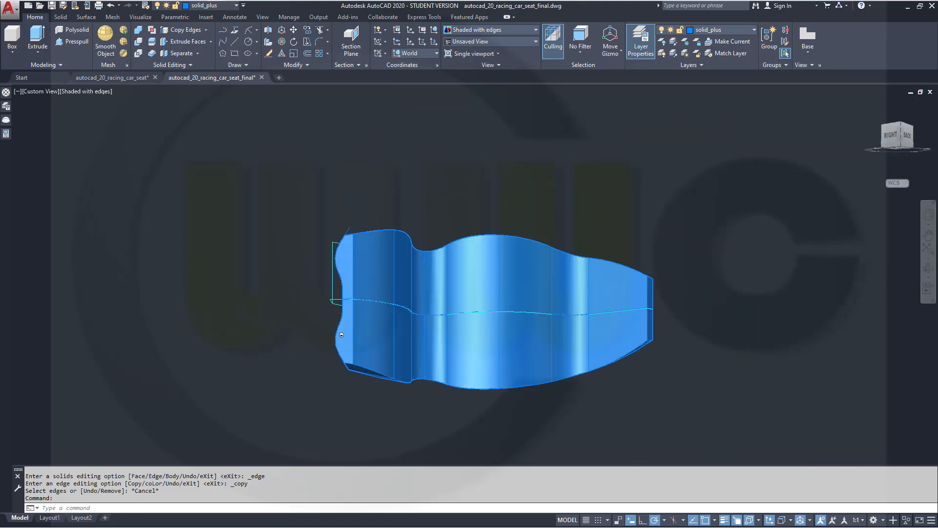
mouse_move(431, 309)
shift+middle_down()
mouse_move(413, 339)
mouse_move(436, 345)
mouse_move(403, 282)
shift+middle_up()
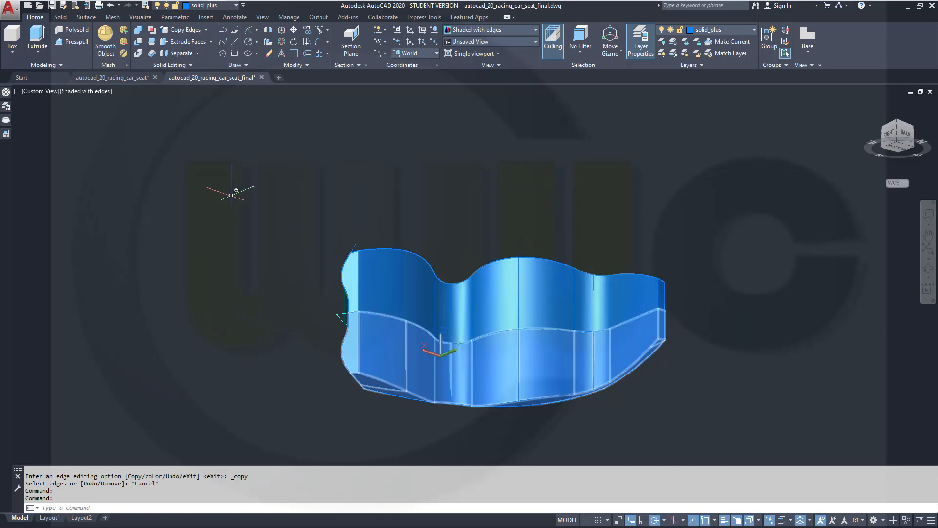
click(137, 31)
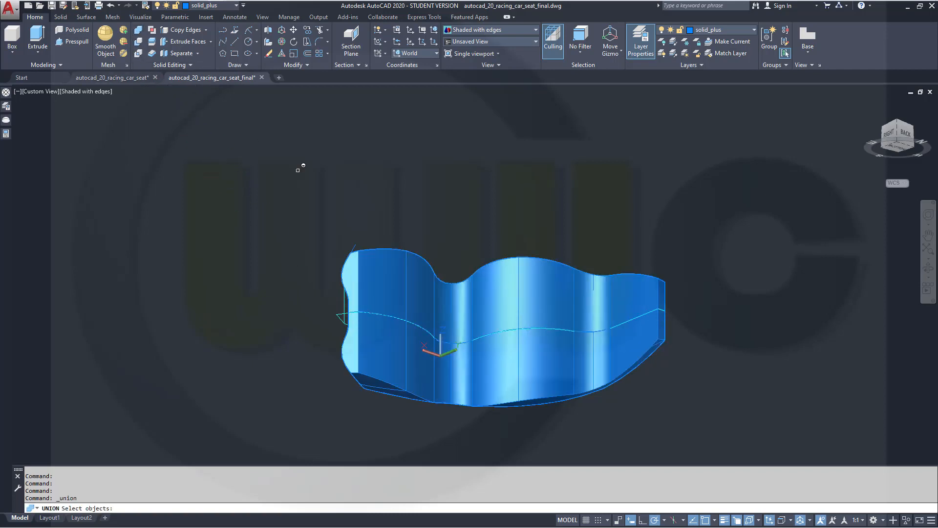
click(389, 277)
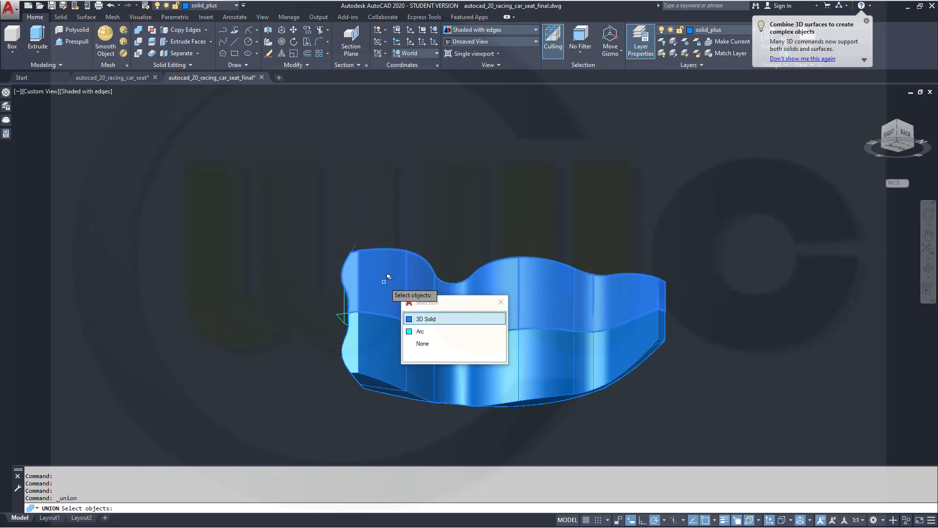
click(421, 319)
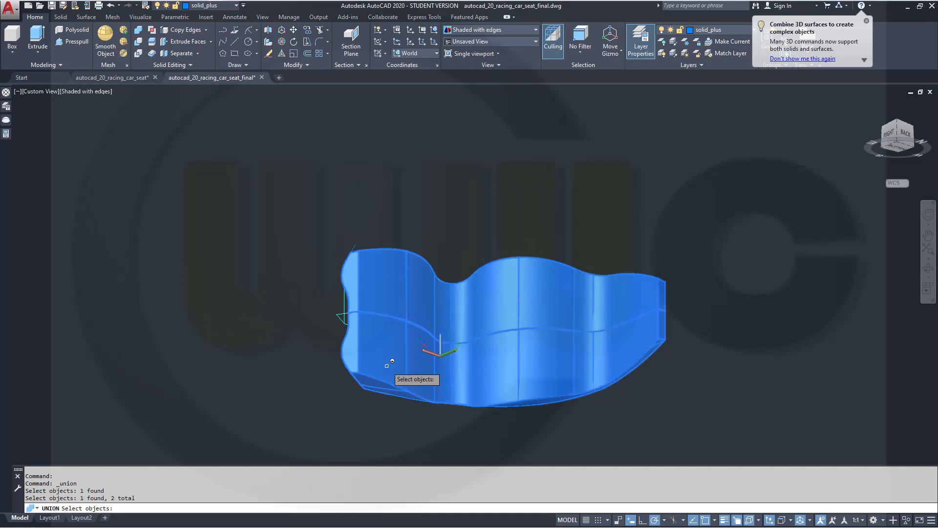
key(Return)
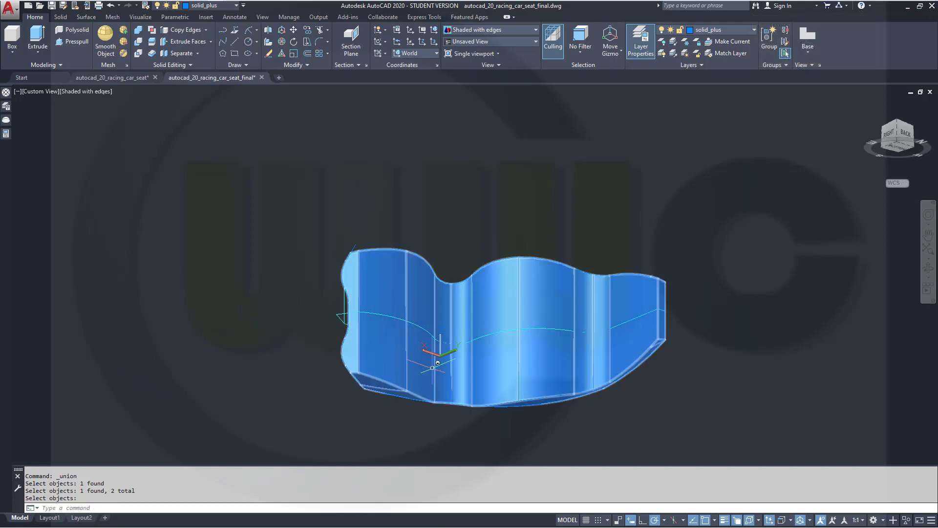
shift+middle_drag(506, 377, 493, 281)
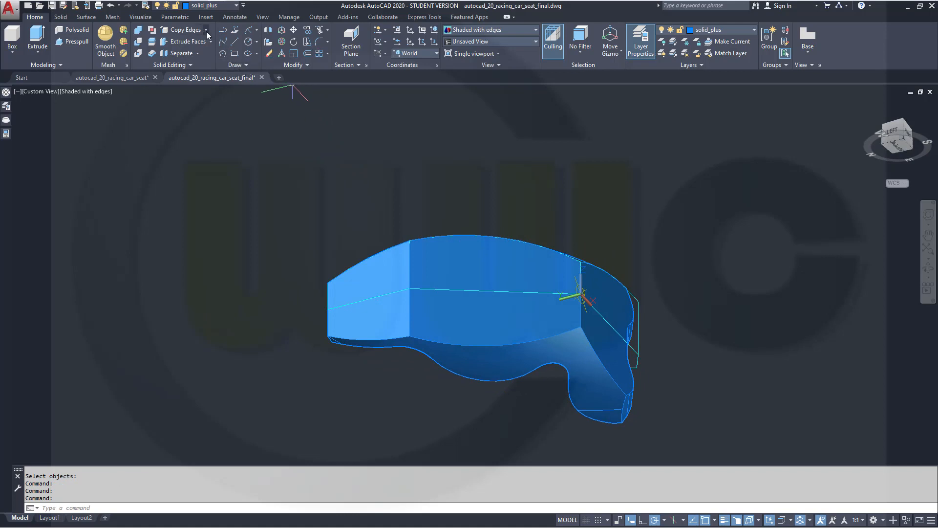
click(182, 30)
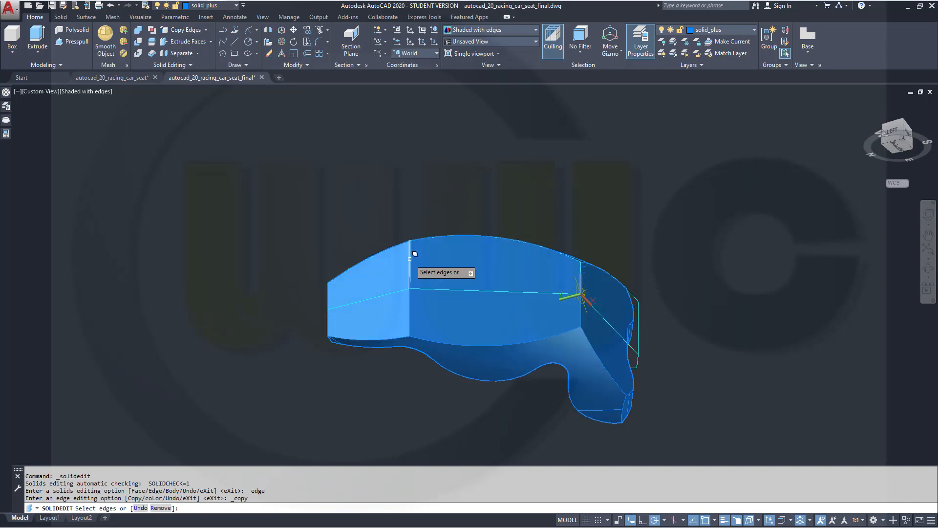
click(415, 305)
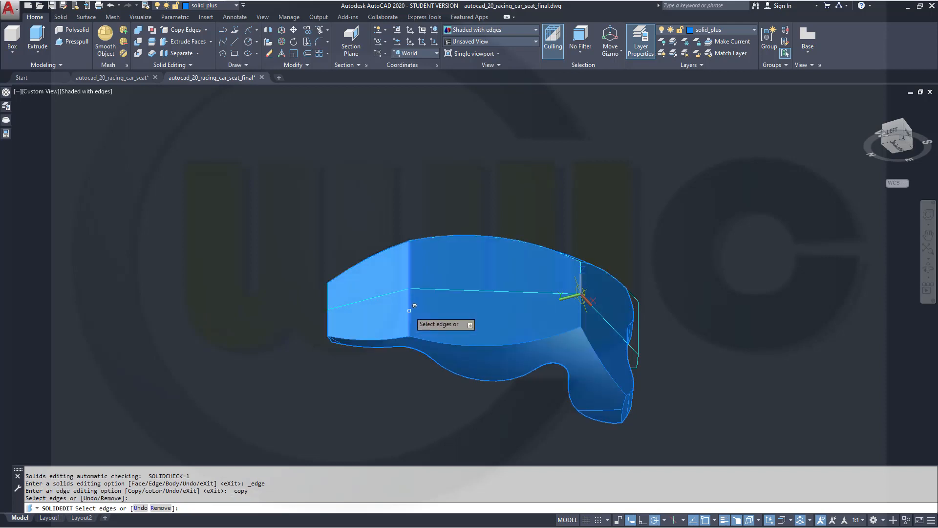
right_click(398, 202)
click(421, 209)
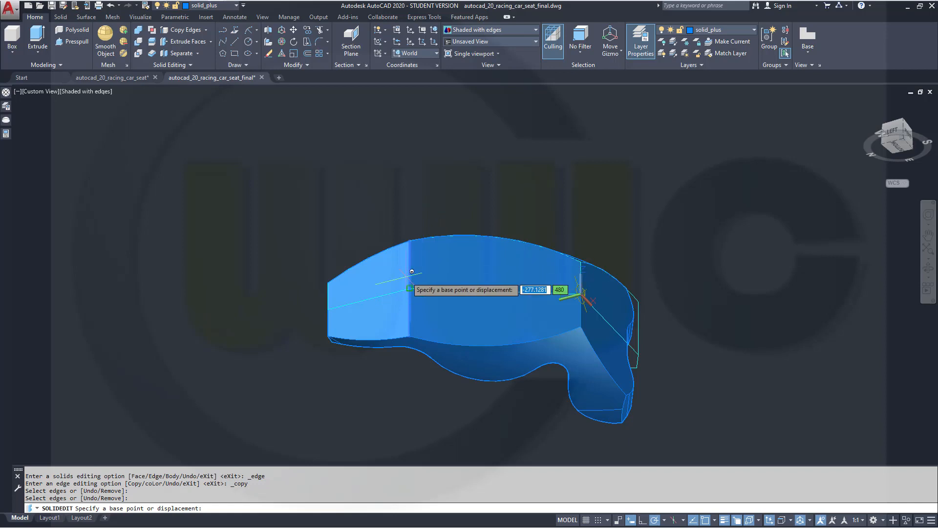
scroll(409, 314, up, 3)
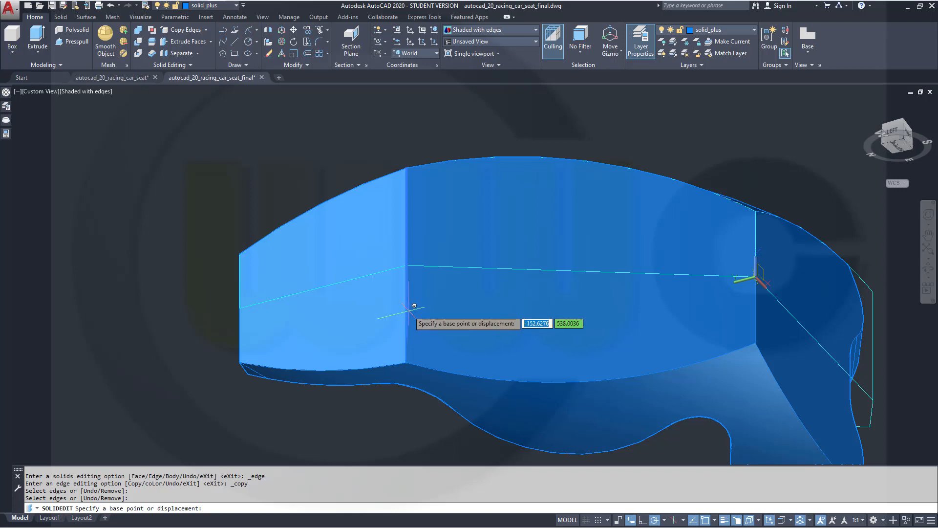
shift+middle_drag(407, 308, 382, 247)
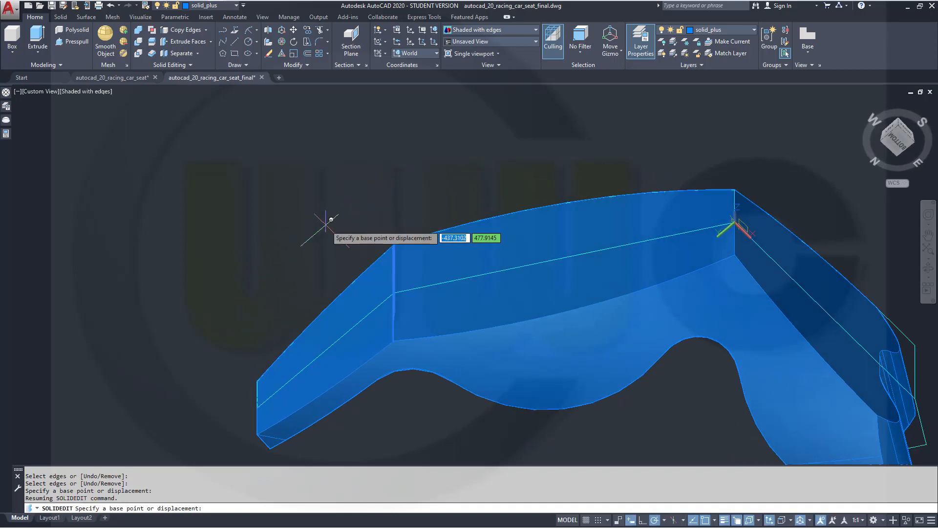
key(Escape)
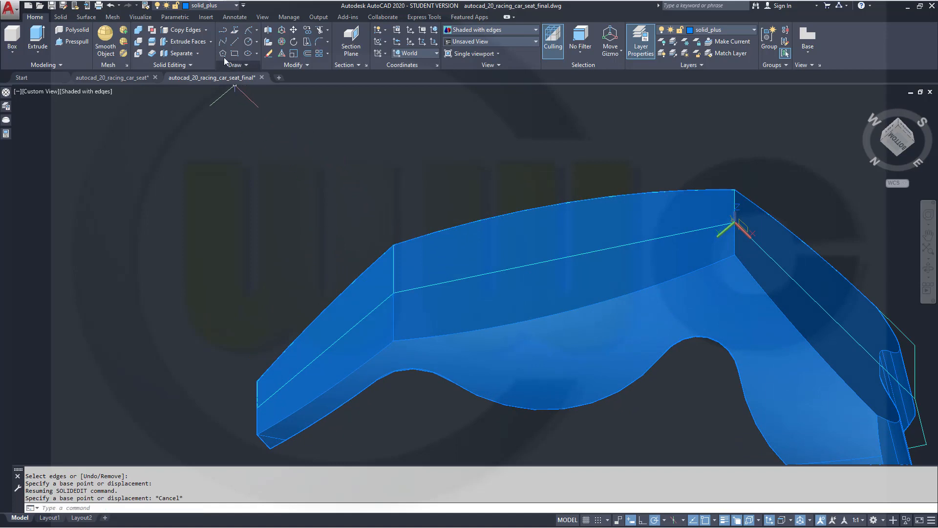
Step: Extract all edges of the united seat solid as separate wireframe curves
click(206, 30)
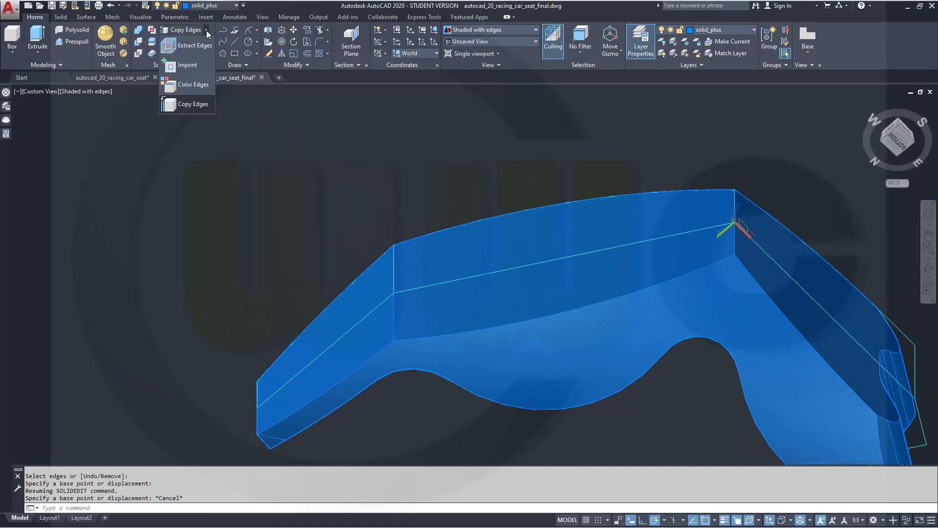
click(191, 45)
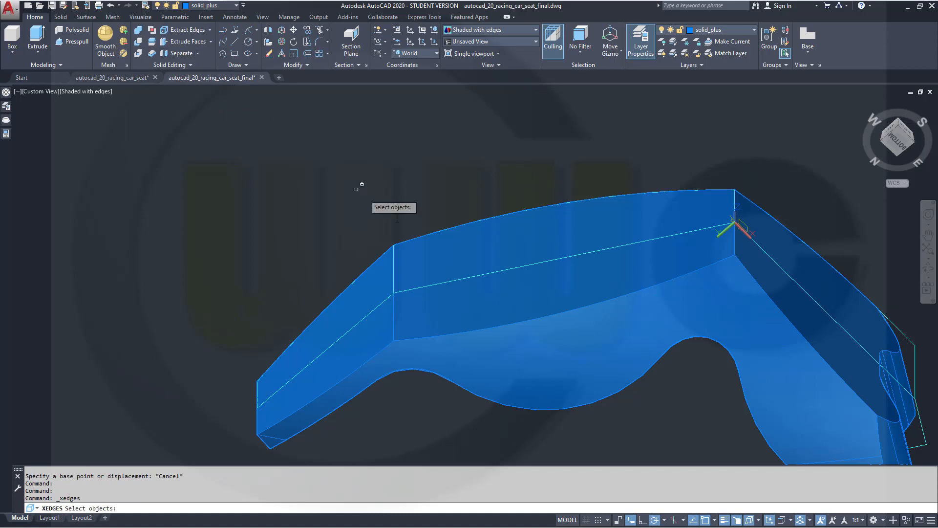
click(431, 257)
key(Return)
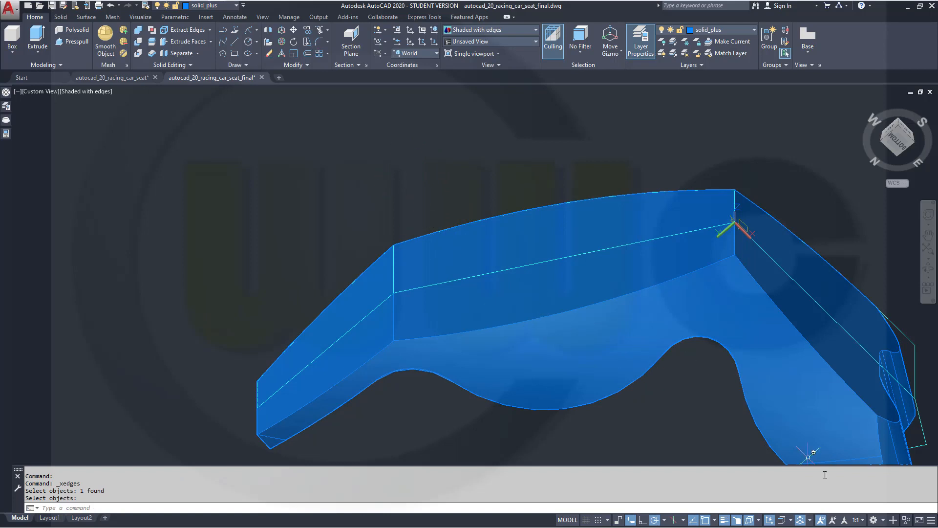
Step: Hide the united seat solid so that only the extracted edges and sketches remain displayed
click(906, 522)
click(904, 516)
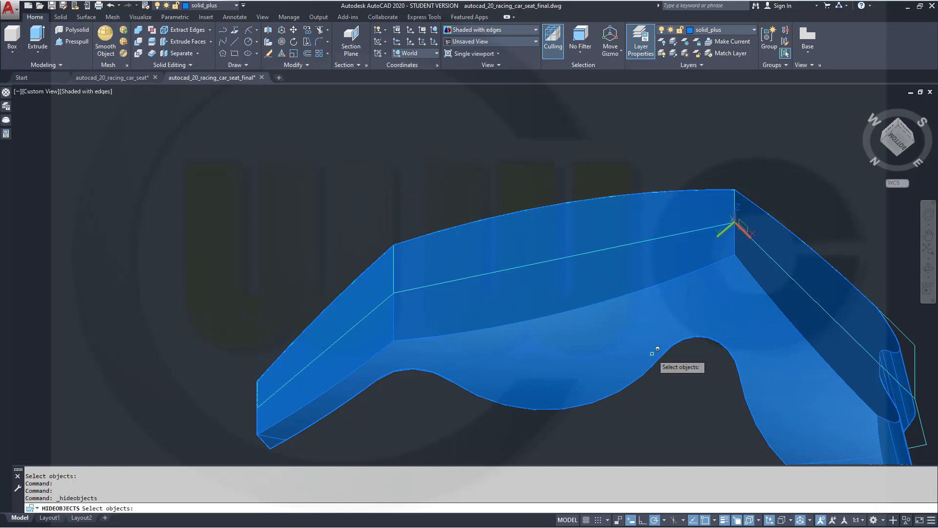
click(652, 361)
key(Return)
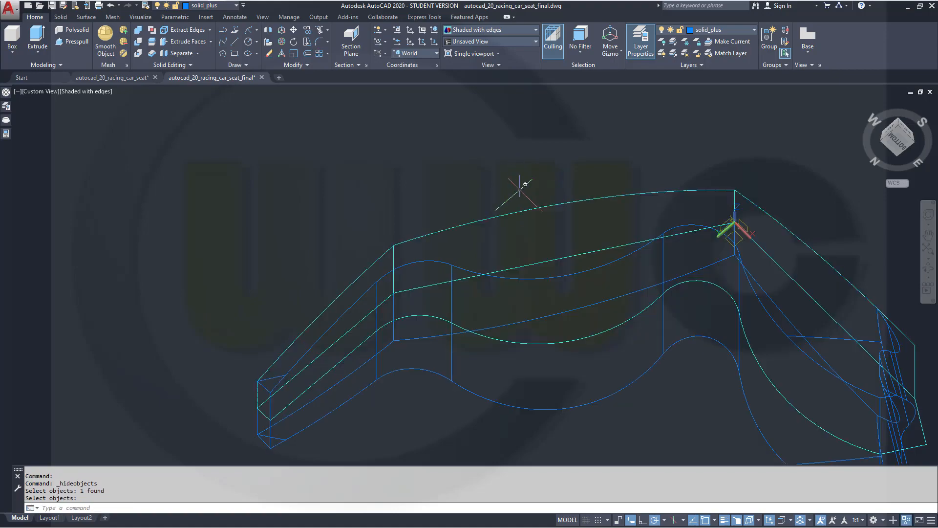
Step: Turn off the sketches layer and make solid_minus the current layer
shift+middle_drag(523, 183, 536, 235)
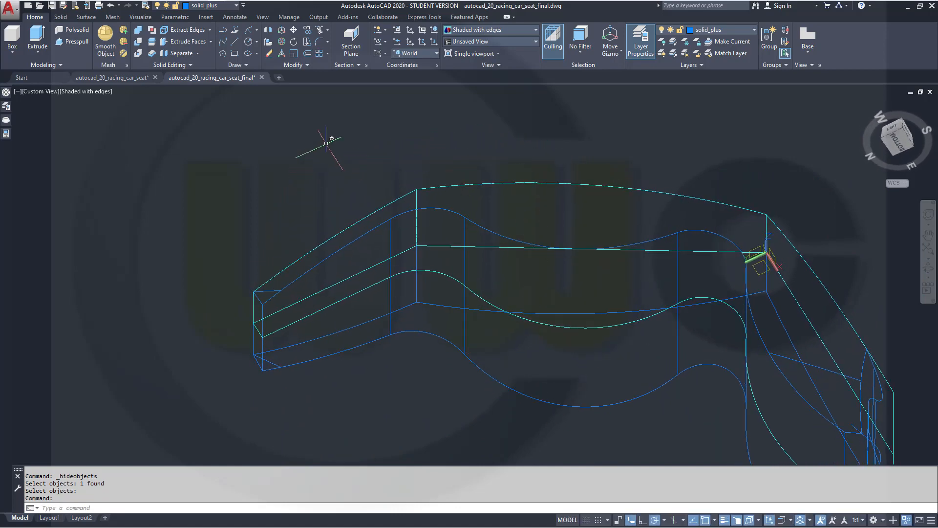
click(236, 6)
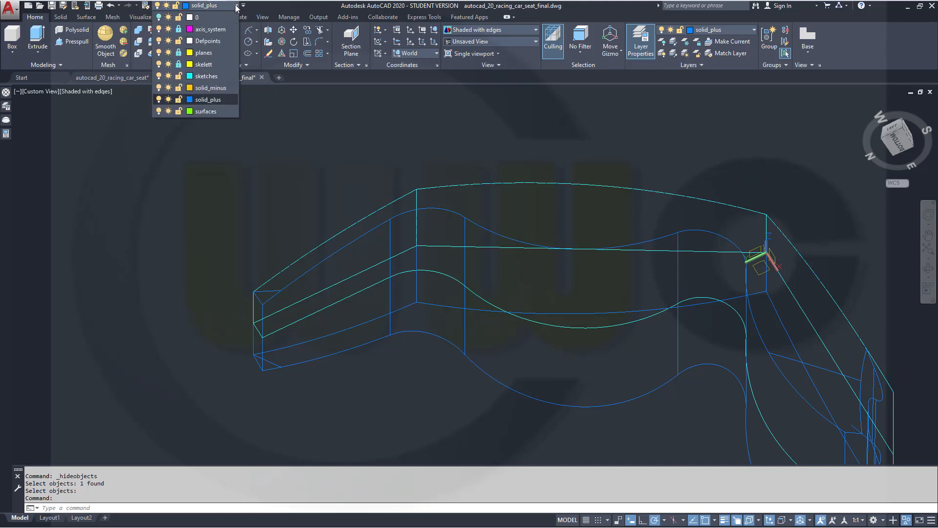
click(158, 76)
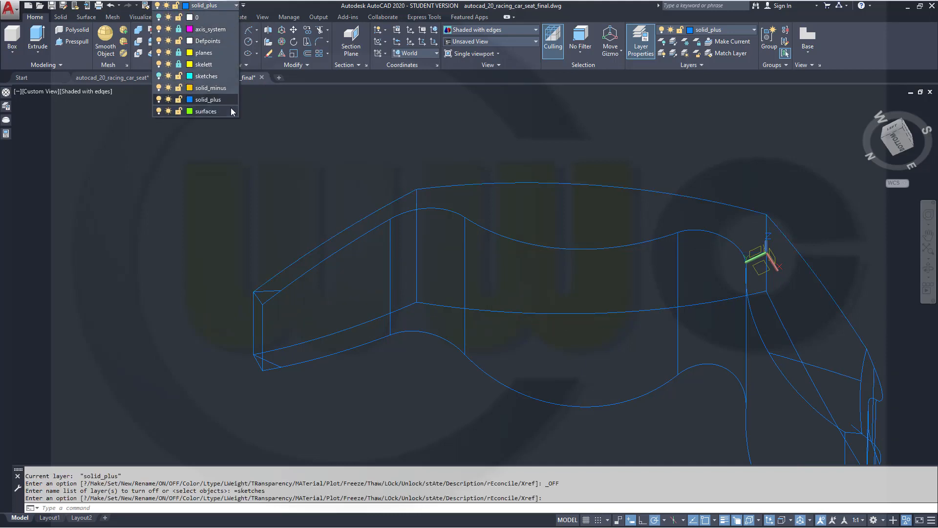
click(231, 88)
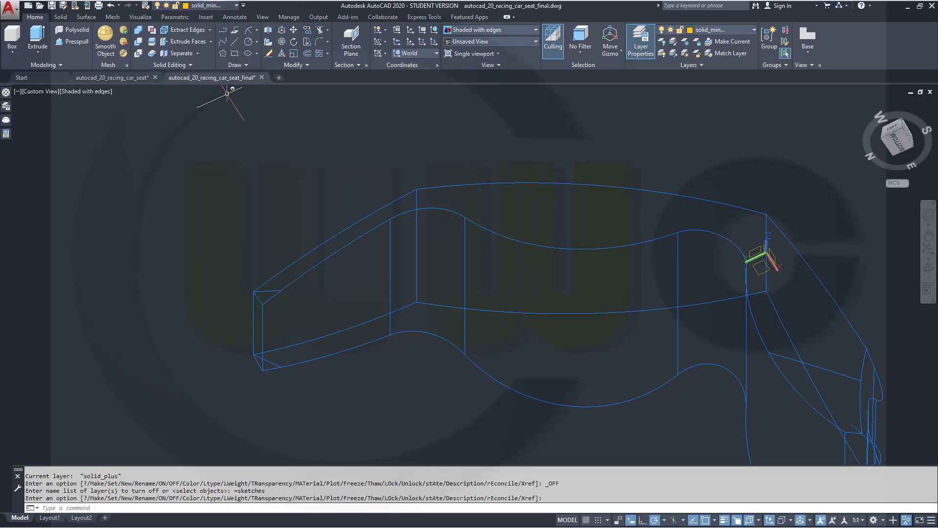
Step: Rotate the user coordinate system 90 degrees about its X axis at the seat's corner
shift+middle_drag(538, 266, 472, 282)
key(Return)
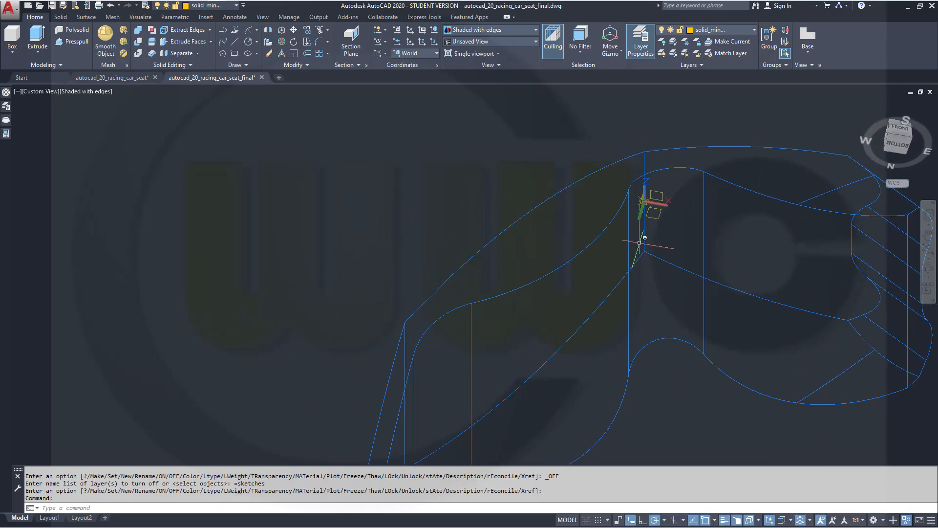
scroll(655, 208, up, 3)
mouse_move(684, 250)
shift+middle_down()
mouse_move(676, 218)
mouse_move(680, 242)
shift+middle_up()
scroll(649, 220, up, 1)
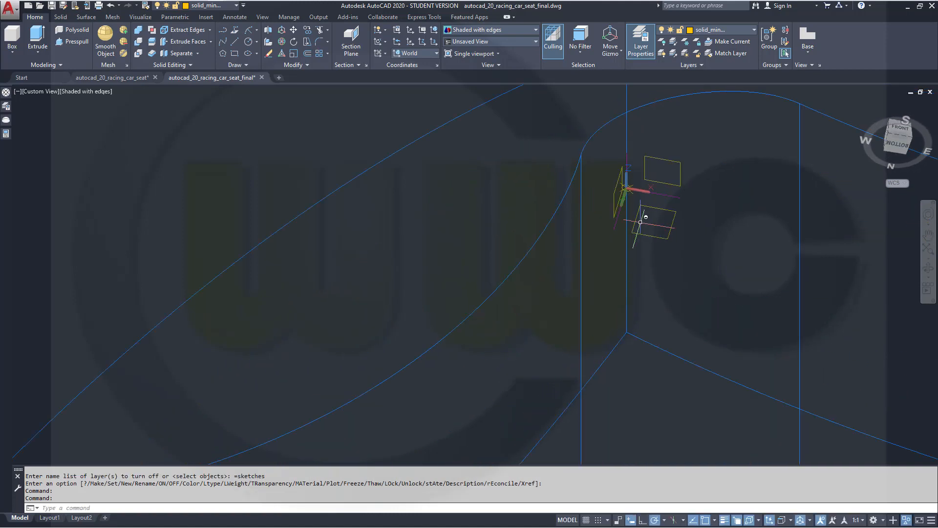
scroll(646, 231, up, 1)
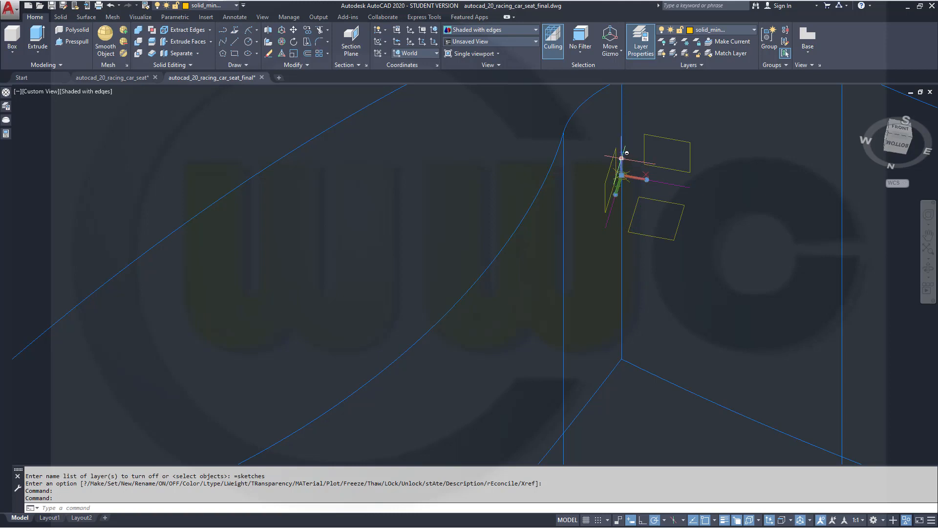
click(622, 155)
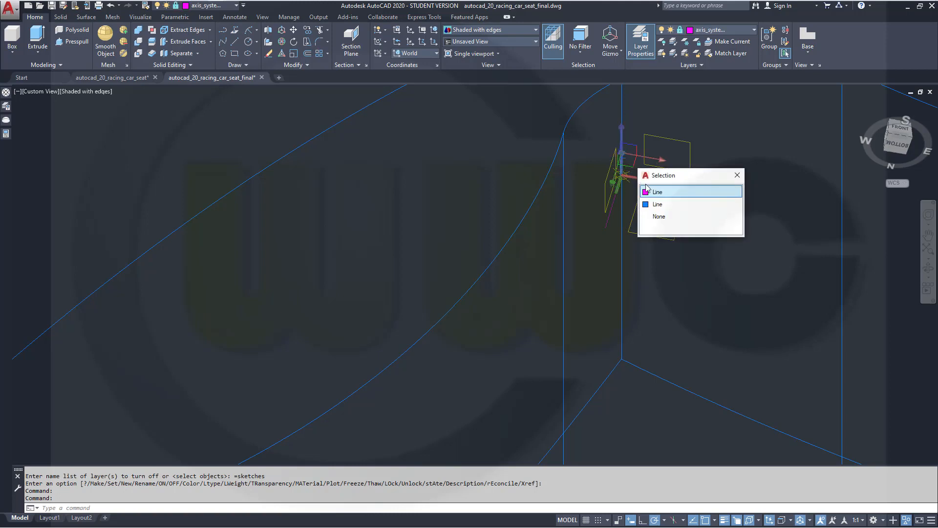
click(657, 204)
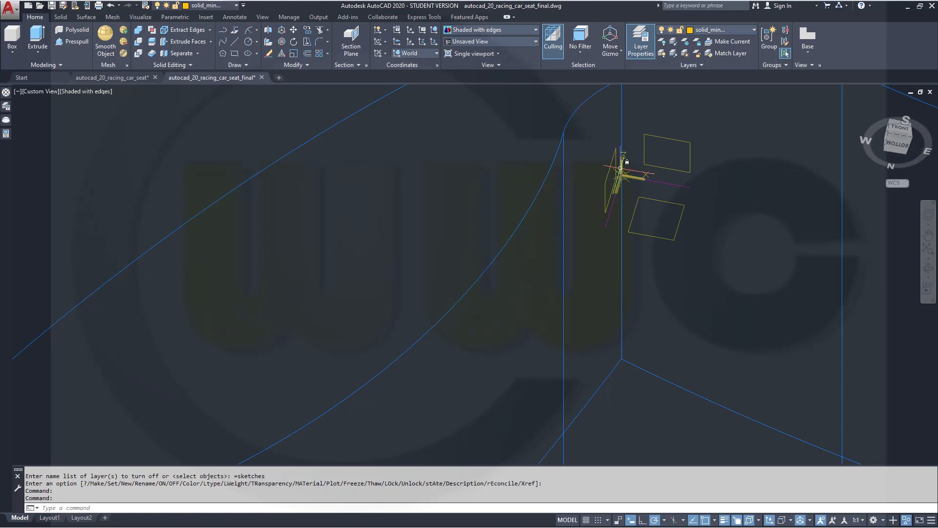
mouse_move(621, 158)
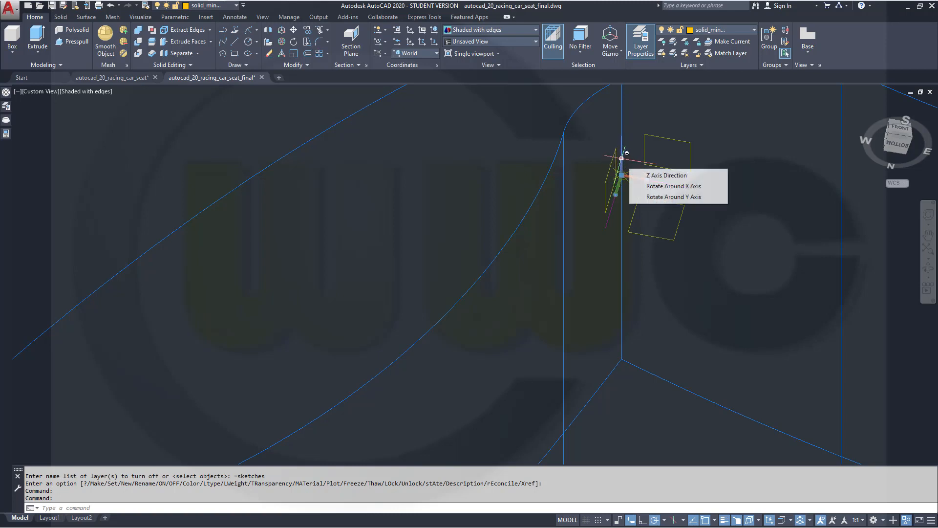
click(648, 193)
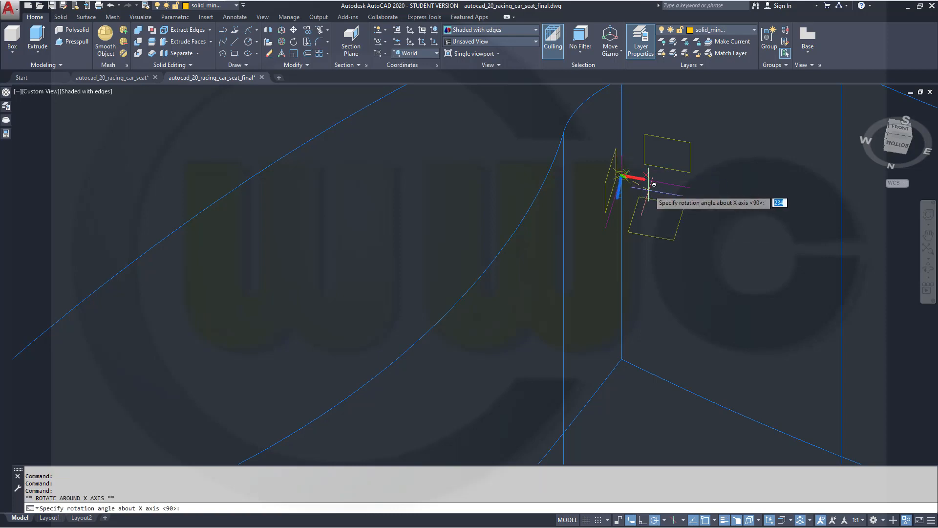
key(Return)
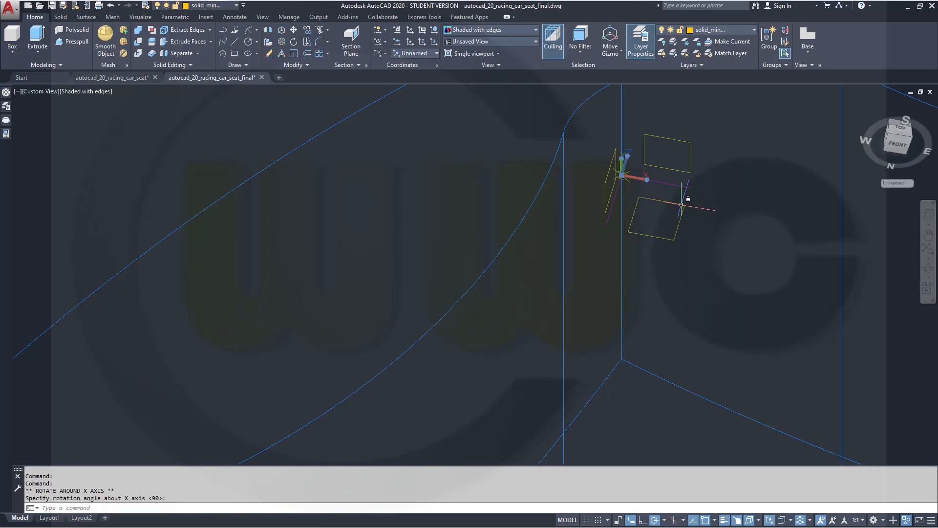
key(Escape)
Step: Draw a Start, End, Radius arc of radius 350 between the upper and lower ends of the straight edge through the UCS origin
shift+middle_drag(741, 239, 587, 262)
scroll(722, 195, down, 5)
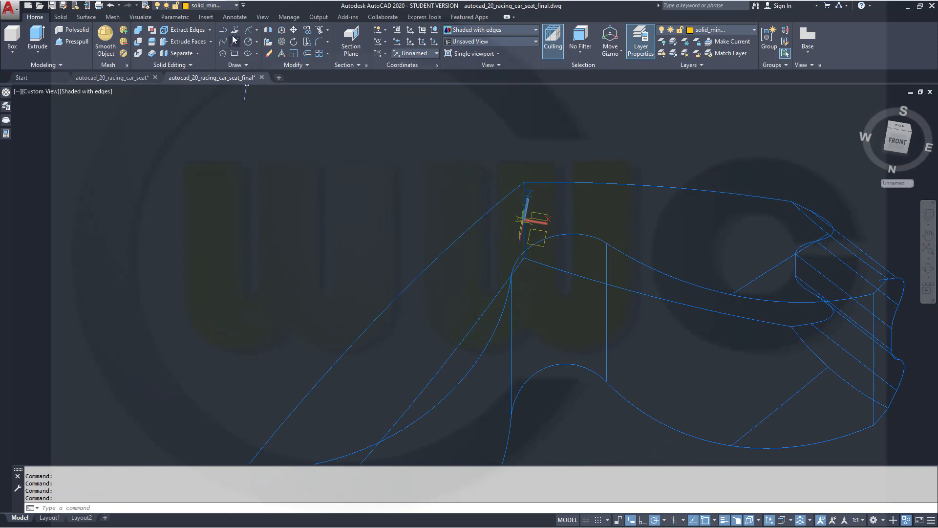
click(257, 31)
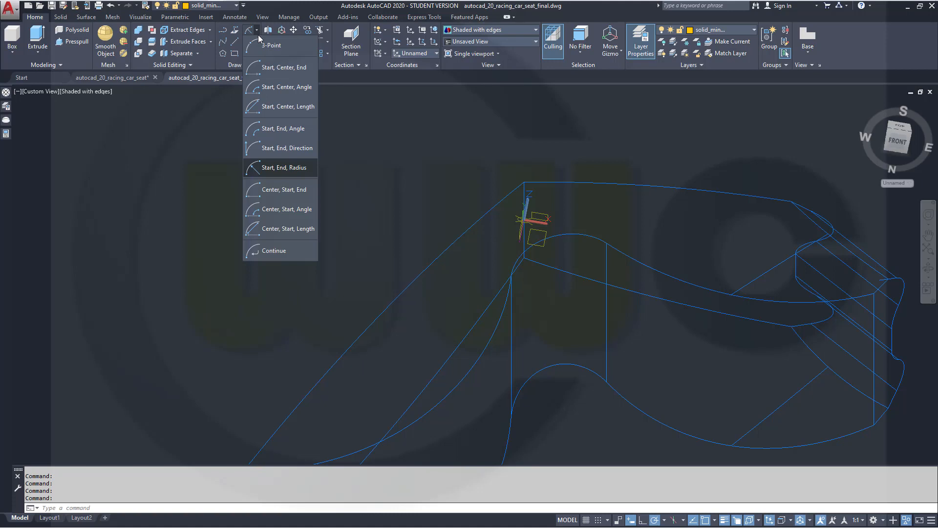
click(288, 168)
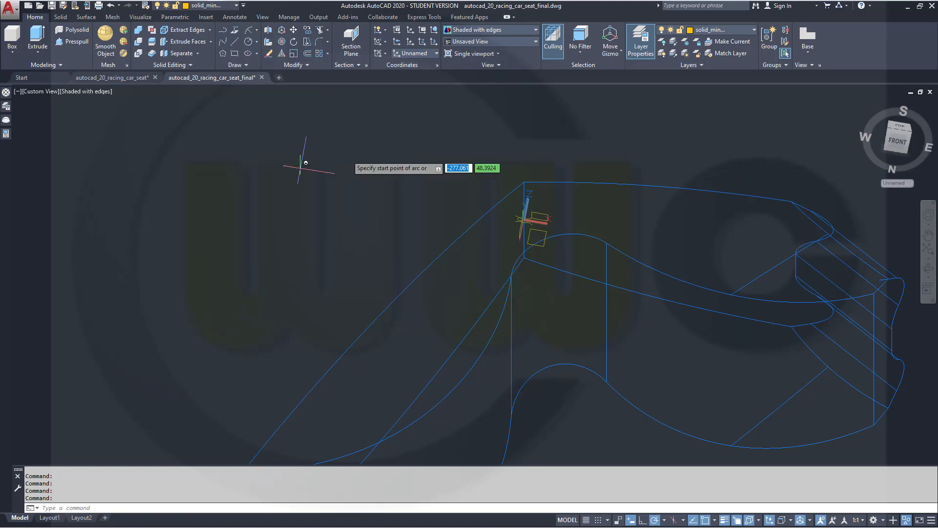
click(535, 184)
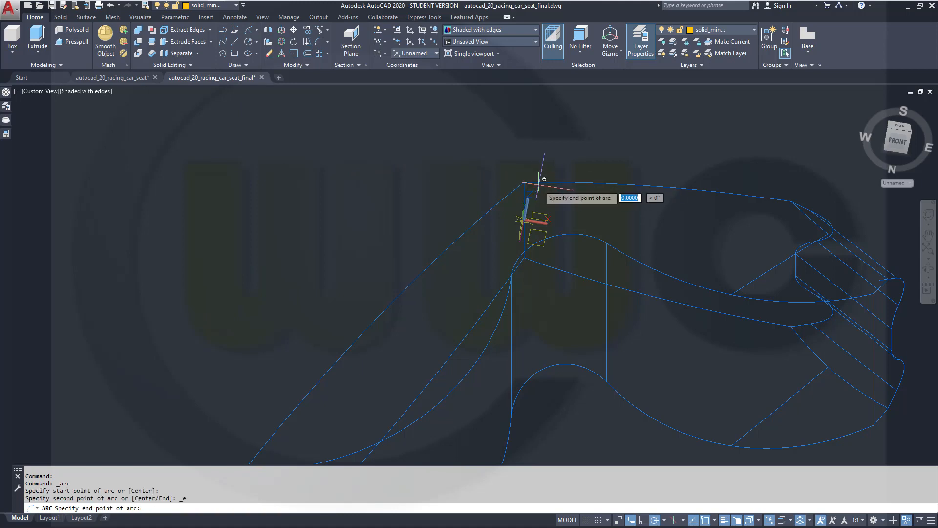
click(523, 258)
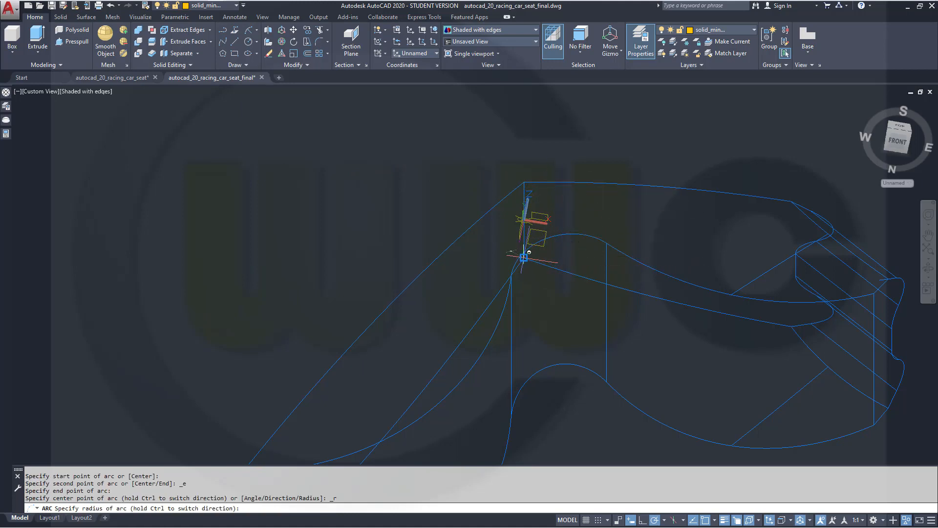
scroll(398, 215, down, 2)
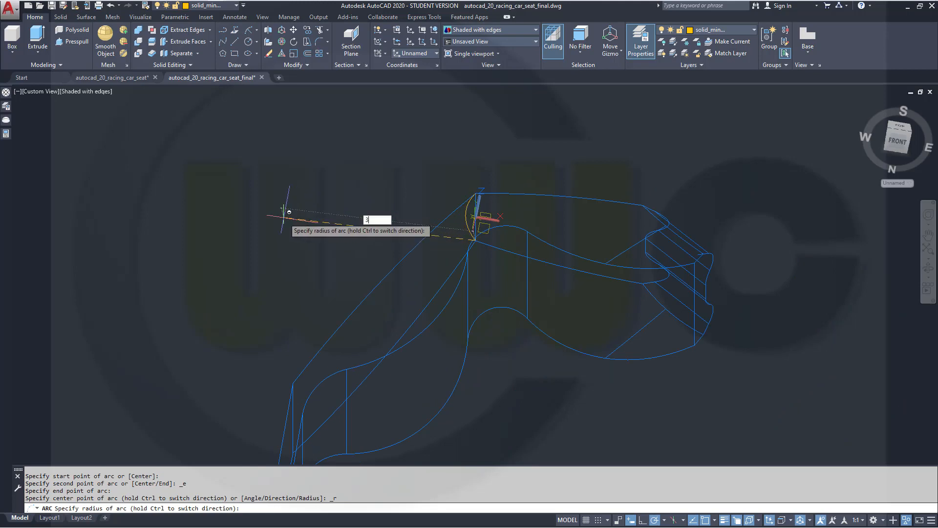
key(Return)
key(Escape)
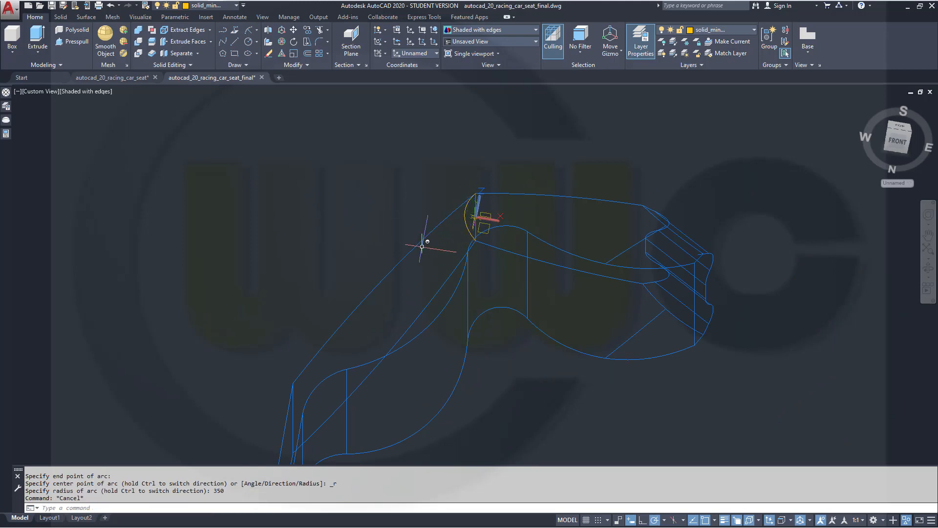
Step: Turn the sketches layer back on while viewing the whole seat wireframe obliquely
shift+middle_drag(426, 237, 401, 225)
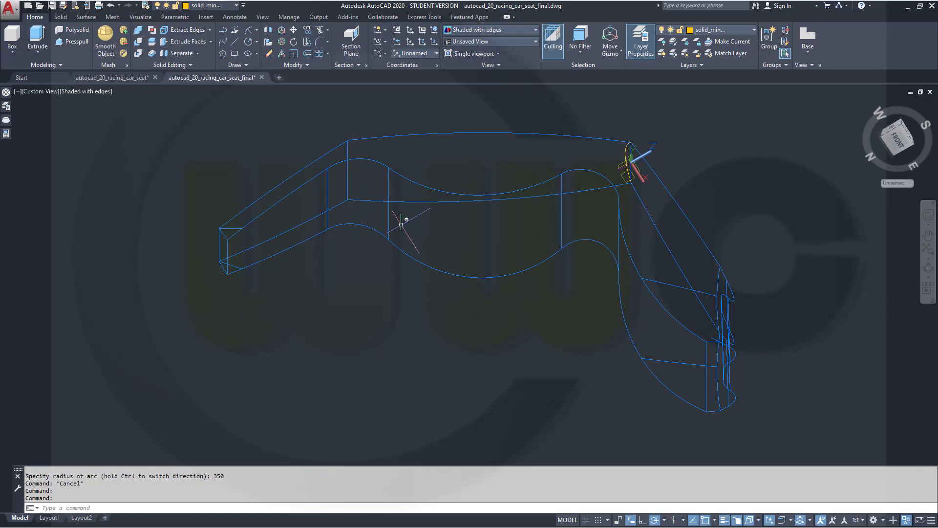
click(237, 6)
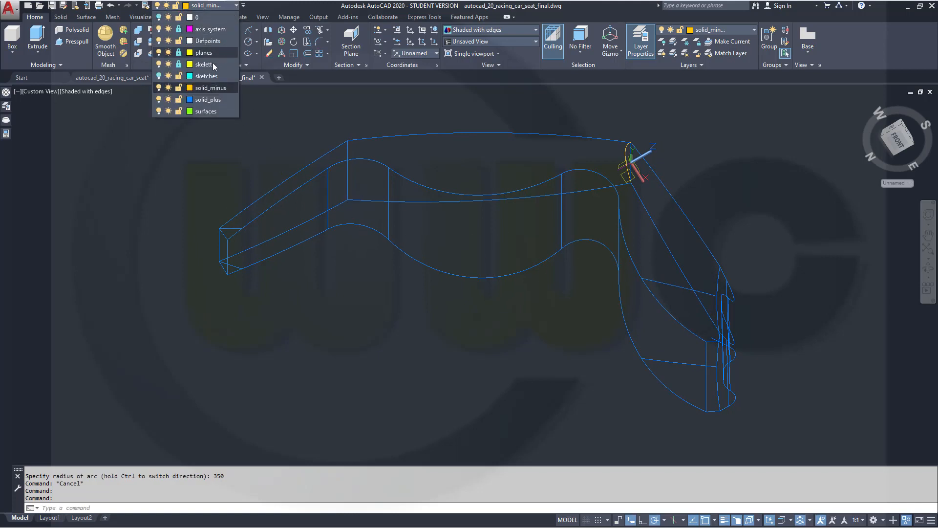
click(297, 187)
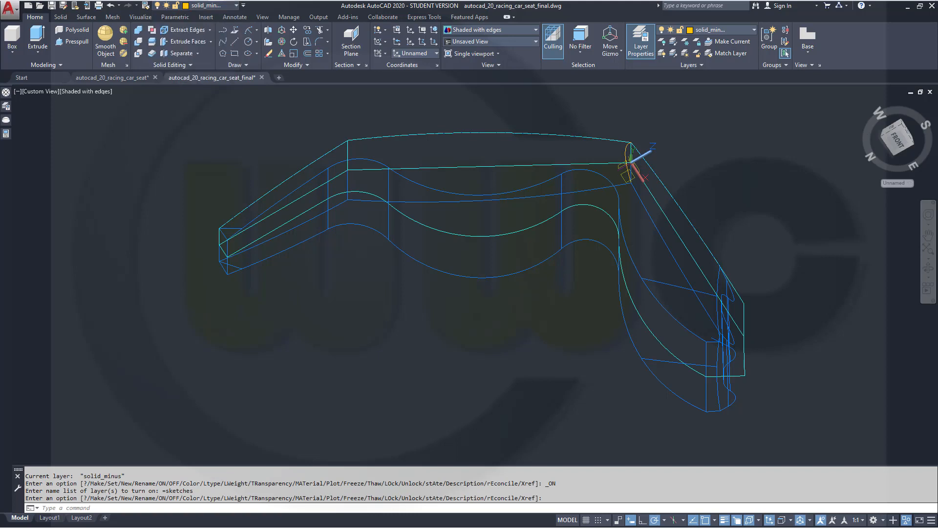
Step: Move the UCS origin along the straight sketch line to its endpoint at the seat's other corner
scroll(492, 269, up, 2)
key(Return)
scroll(681, 269, up, 2)
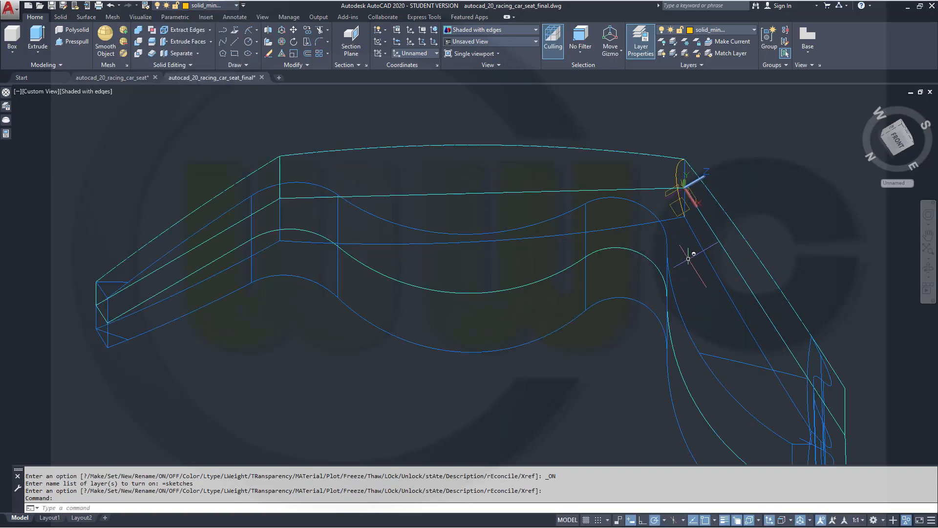
click(693, 199)
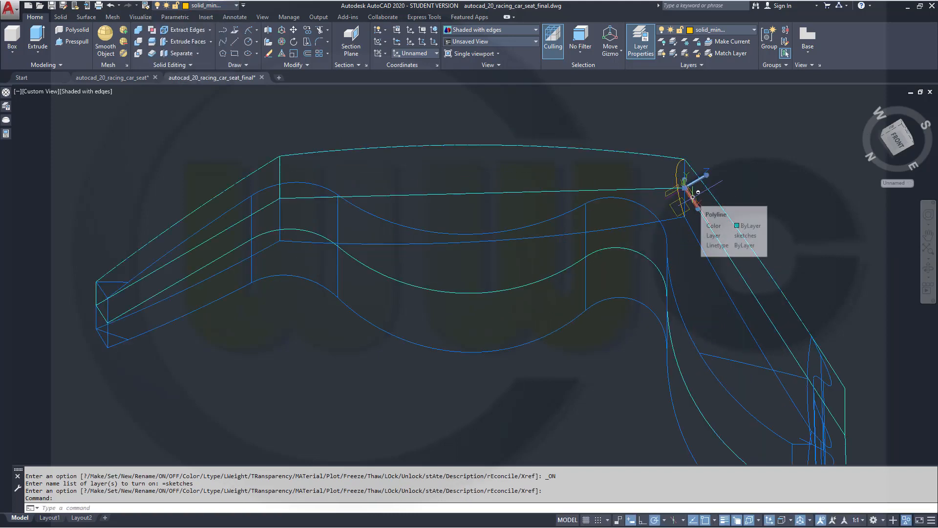
click(685, 188)
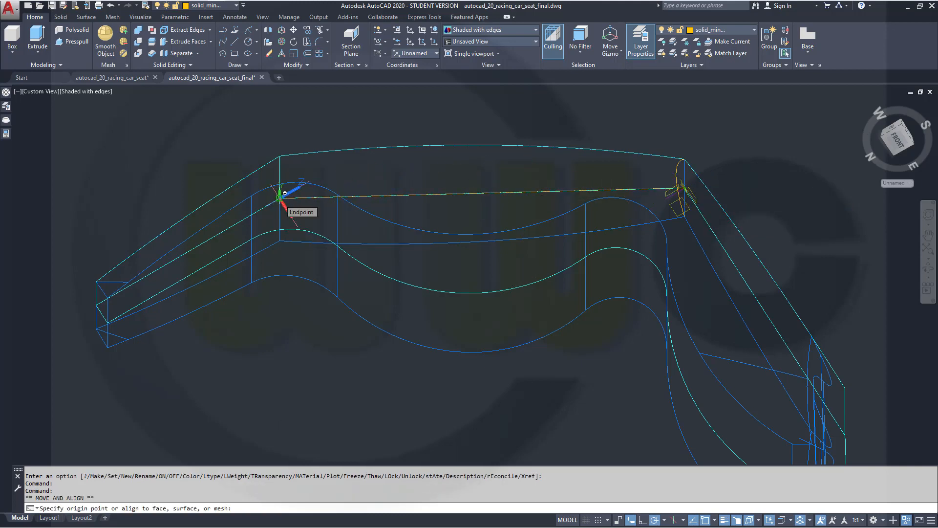
click(285, 193)
Step: Align the UCS X axis with the adjoining sketch line by snapping to that line's outer endpoint
middle_drag(368, 250, 491, 255)
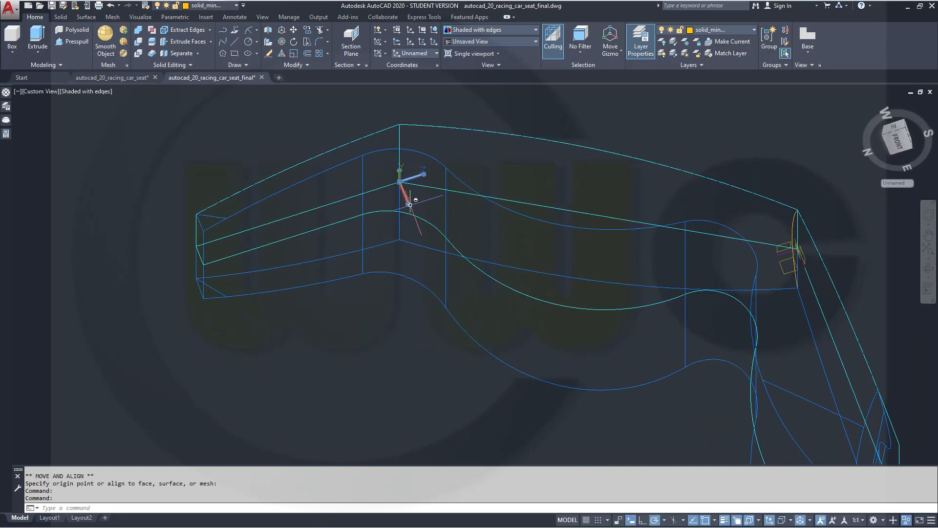
click(408, 203)
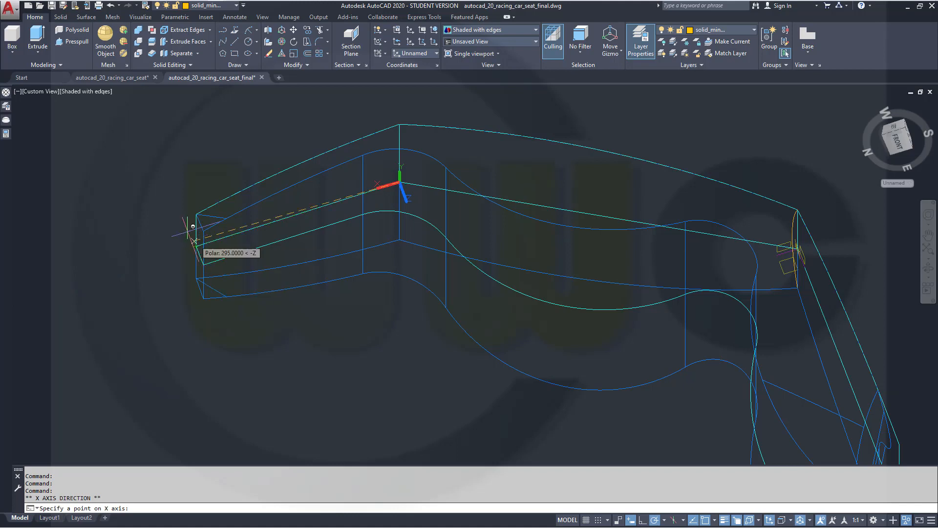
shift+right_click(175, 229)
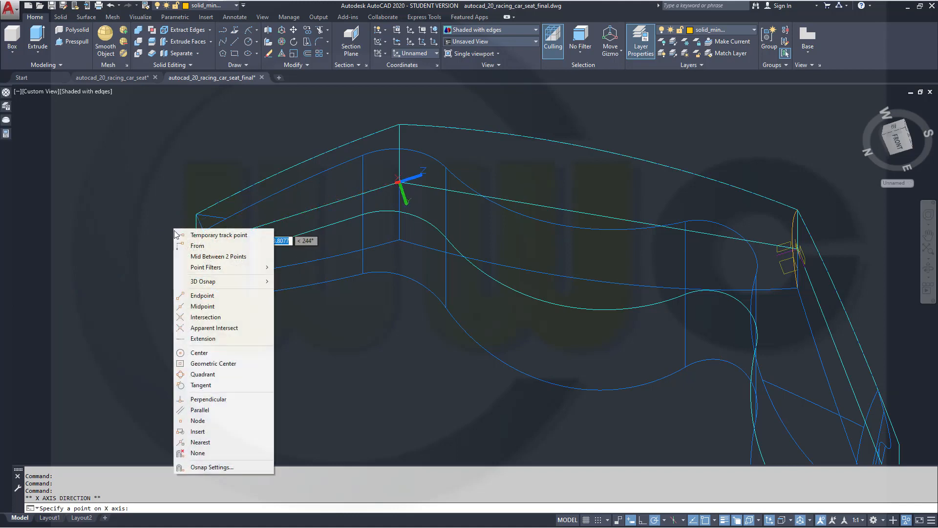
click(195, 295)
click(209, 242)
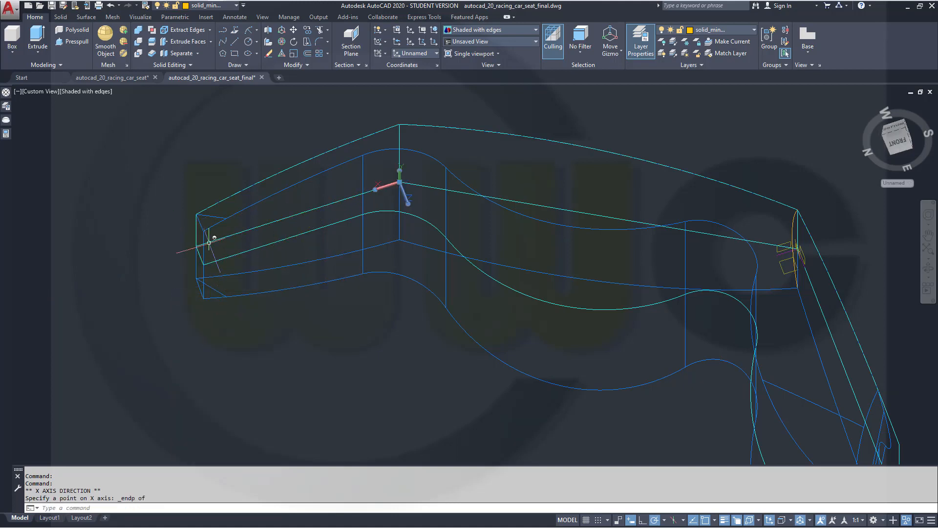
Step: Turn off the sketches layer again, leaving solid_minus as the current layer
shift+middle_drag(381, 273, 469, 335)
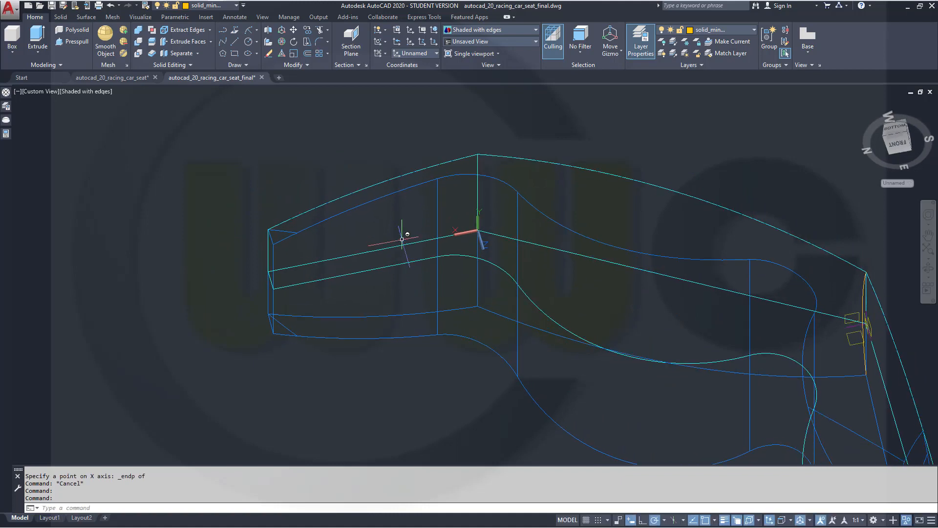
click(237, 5)
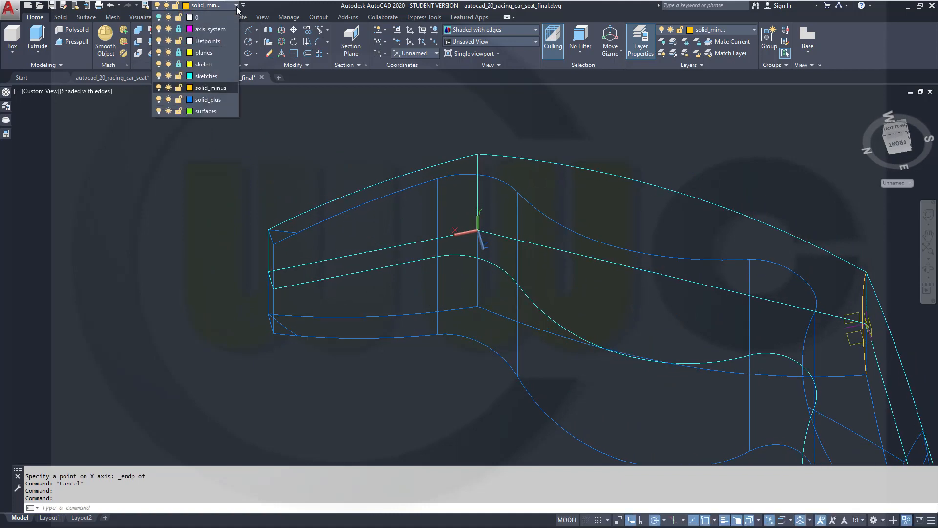
click(169, 77)
click(325, 194)
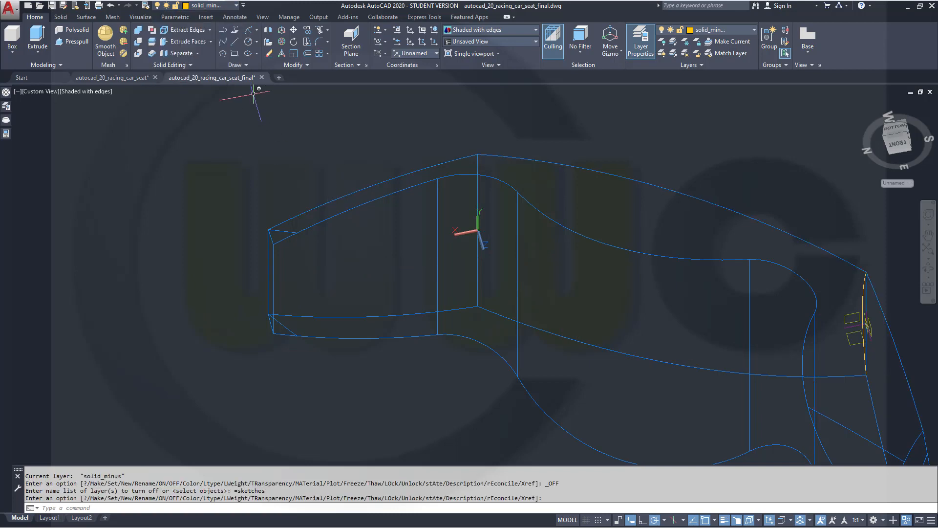
click(249, 30)
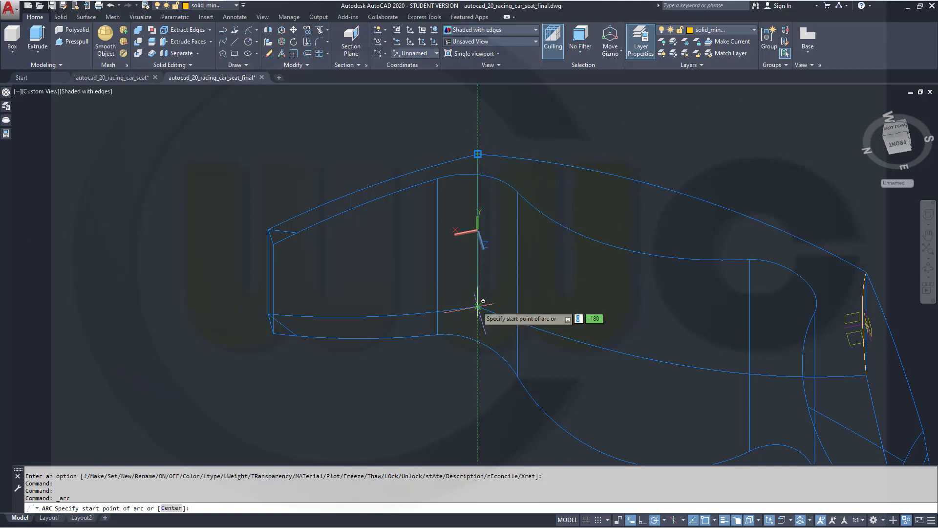
shift+right_click(496, 299)
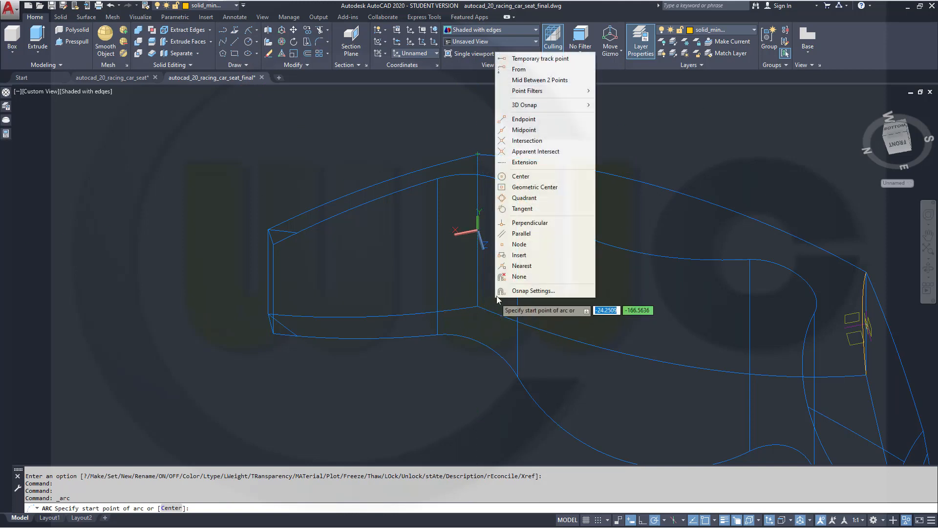
click(524, 119)
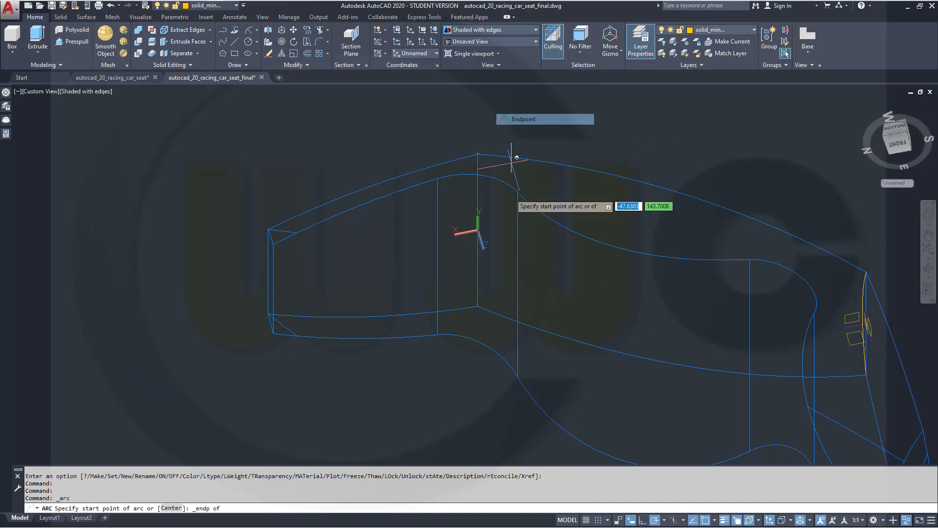
click(484, 284)
shift+right_click(511, 184)
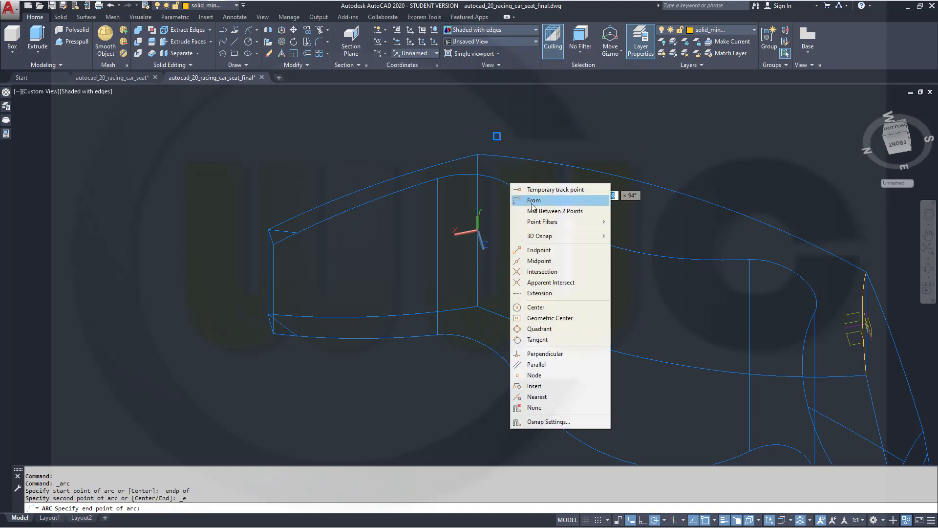
click(538, 250)
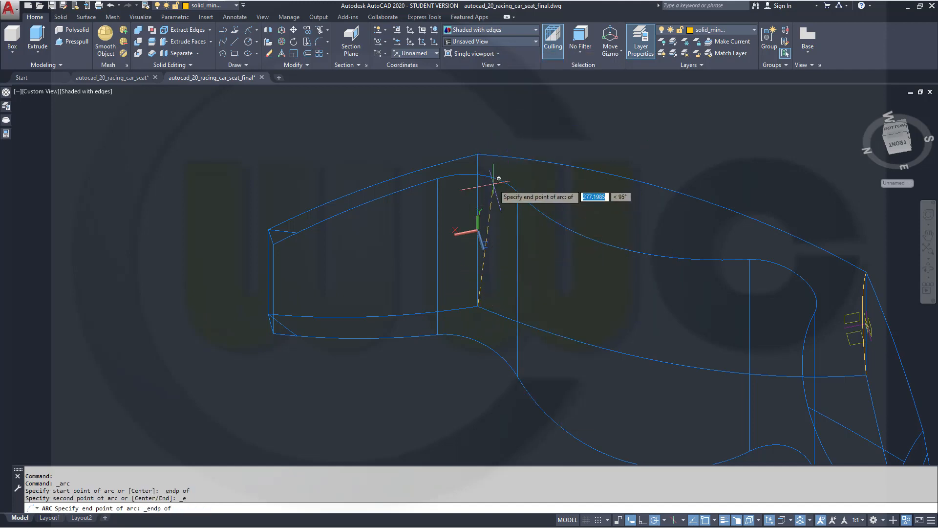
click(478, 157)
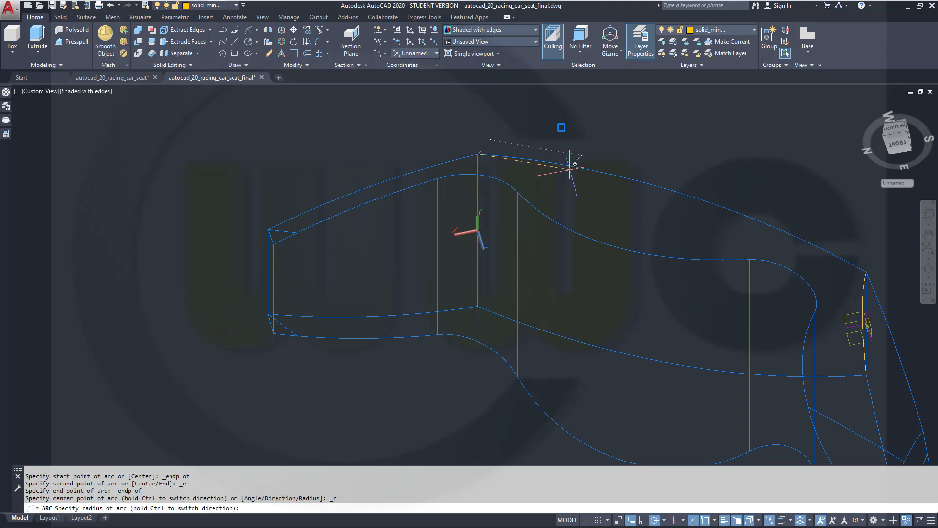
scroll(585, 165, down, 3)
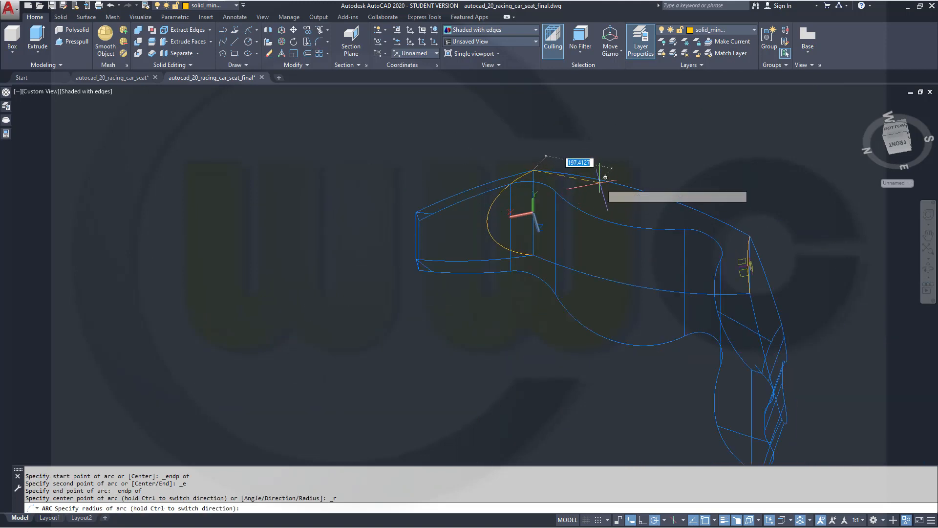
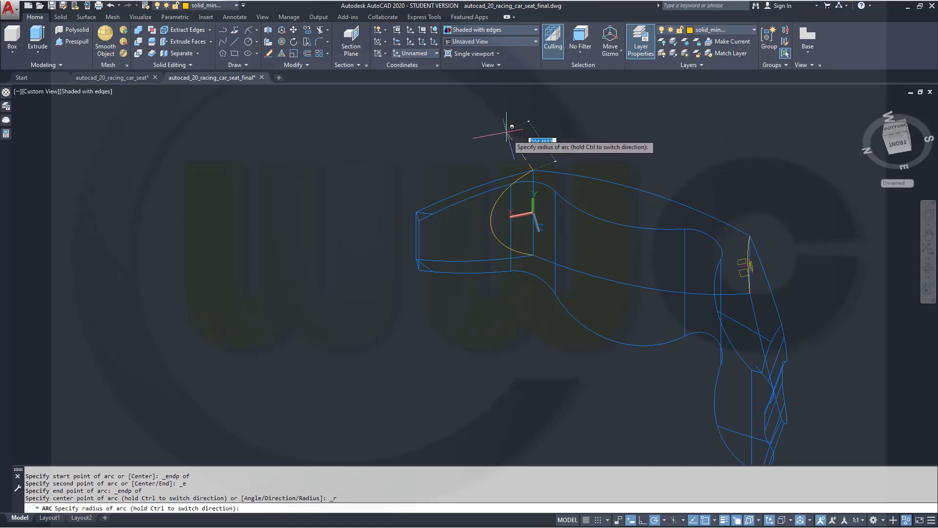
key(Escape)
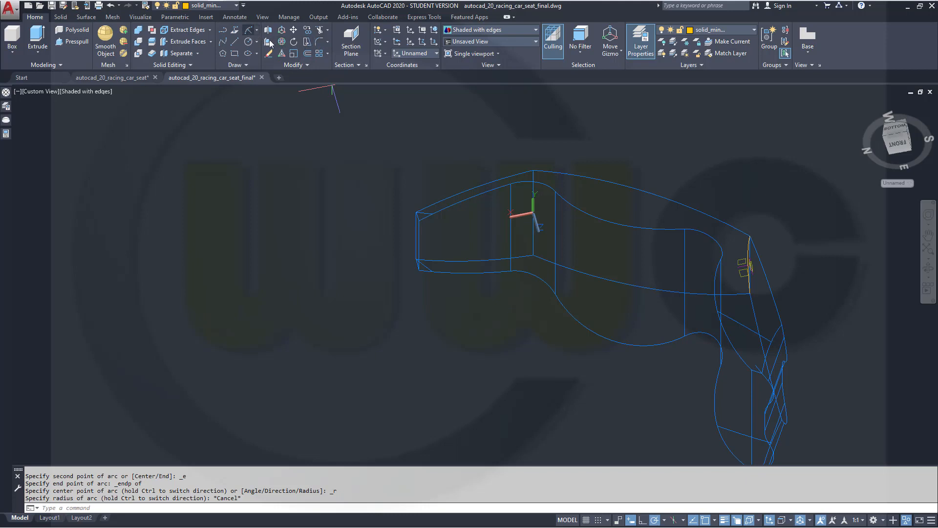
Step: Draw a start-end-radius arc from the upper to the lower endpoint of the vertical corner edge at the UCS, with radius 650
key(space)
shift+right_click(553, 180)
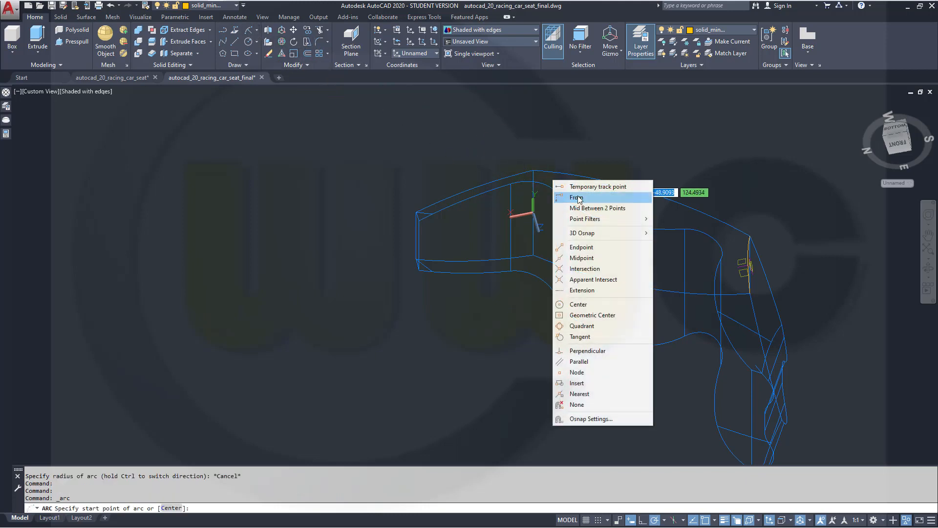
click(587, 247)
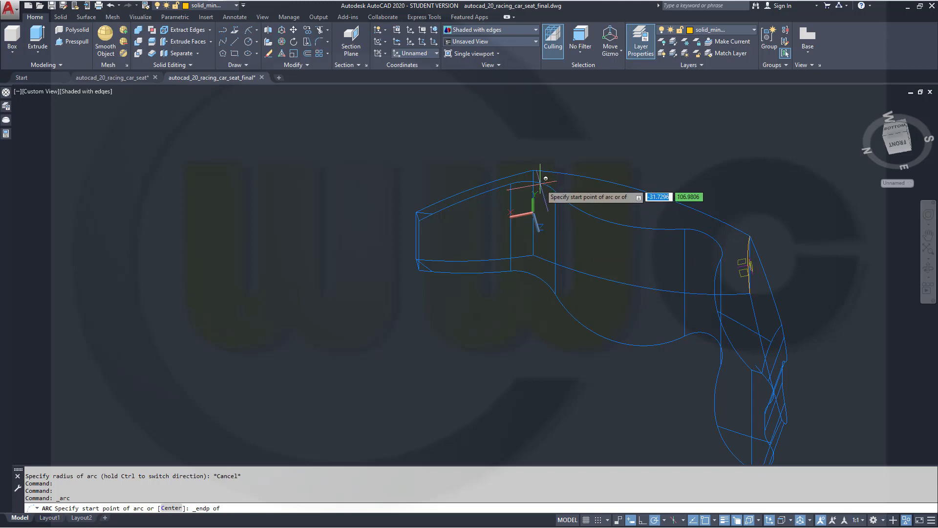
click(540, 179)
text(e)
key(Return)
shift+right_click(583, 249)
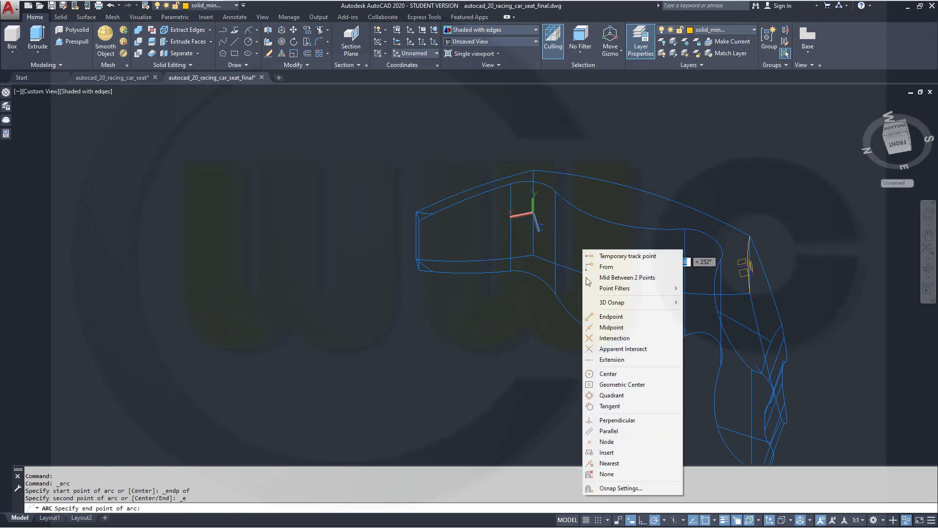
click(602, 317)
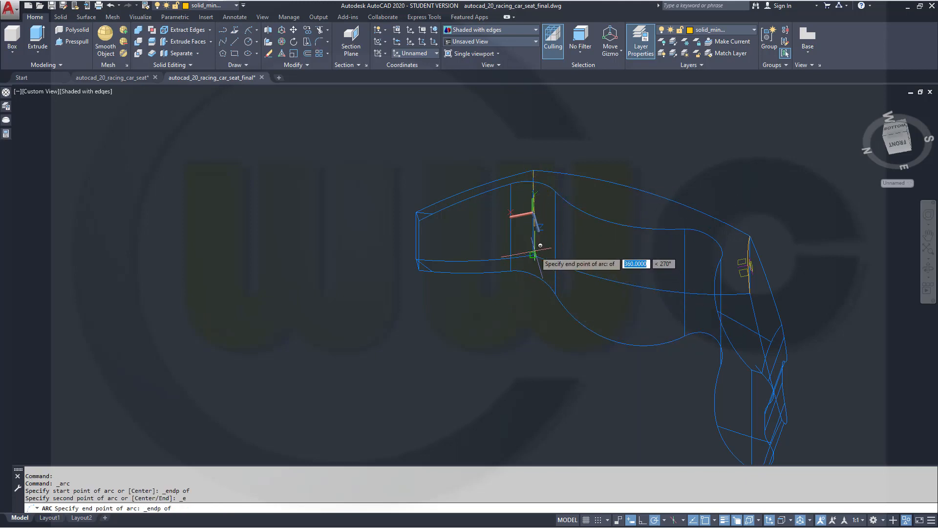
click(533, 255)
text(r)
key(Return)
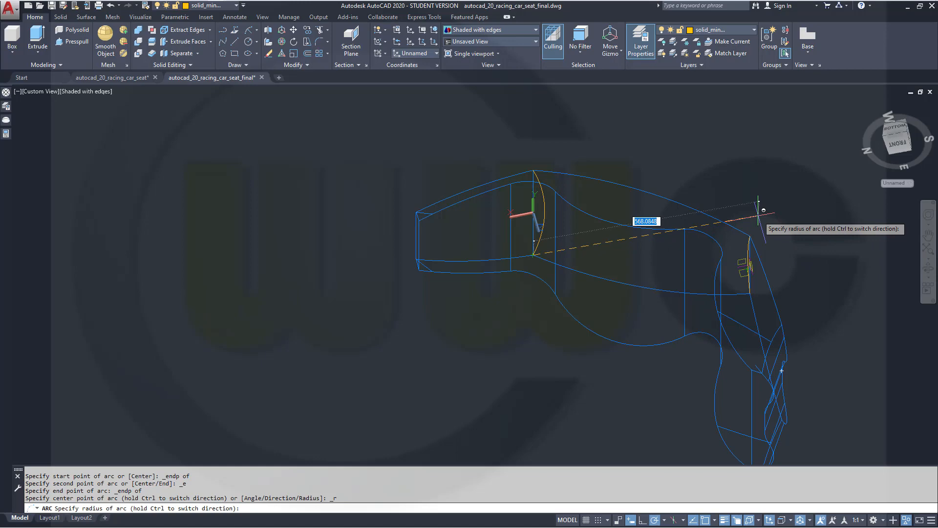
text(0)
key(Return)
key(Escape)
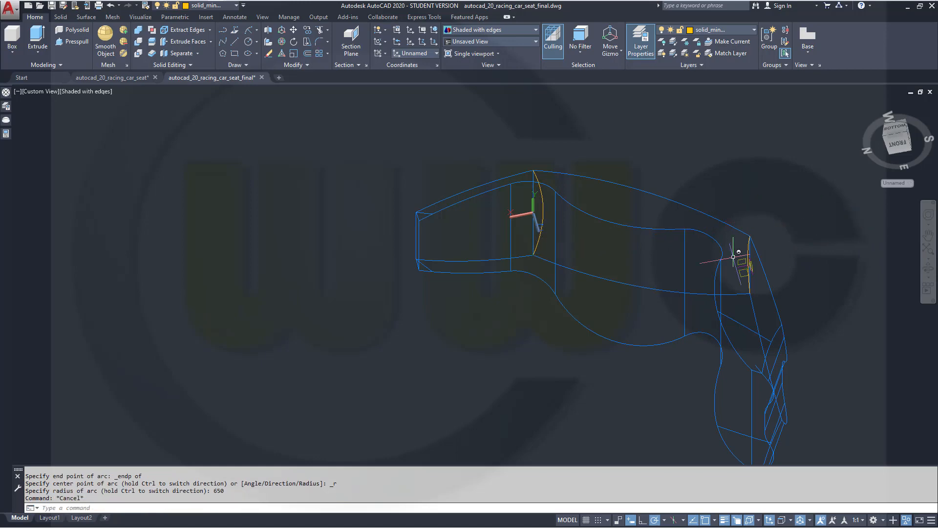
Step: Create a patch surface from curves, using the new radius 650 arc and the vertical corner edge beside it
mouse_move(621, 249)
shift+middle_down()
mouse_move(576, 213)
mouse_move(550, 234)
mouse_move(609, 254)
mouse_move(662, 236)
mouse_move(611, 227)
mouse_move(633, 227)
mouse_move(586, 318)
mouse_move(541, 254)
mouse_move(547, 337)
mouse_move(562, 344)
mouse_move(556, 260)
mouse_move(543, 310)
mouse_move(596, 272)
mouse_move(611, 235)
mouse_move(610, 266)
mouse_move(612, 235)
mouse_move(606, 244)
shift+middle_up()
scroll(522, 321, up, 3)
shift+middle_drag(541, 243, 644, 323)
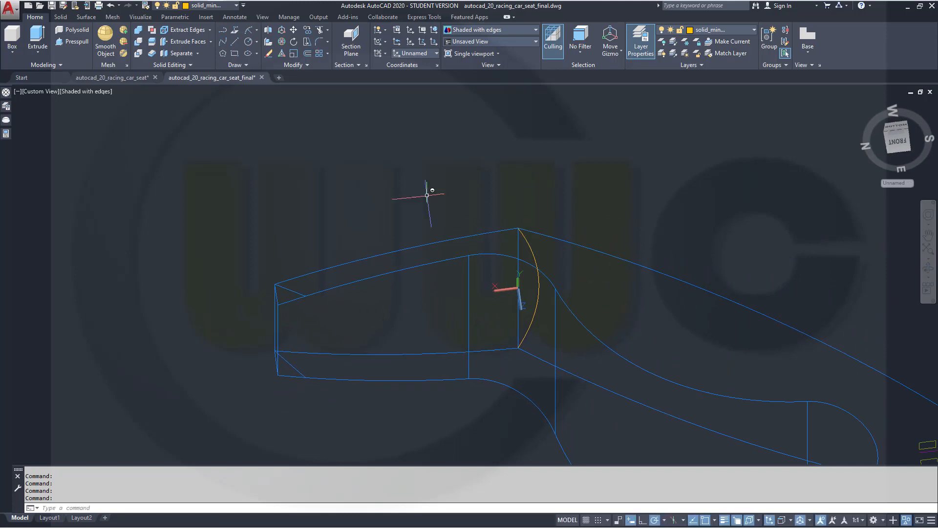
click(81, 19)
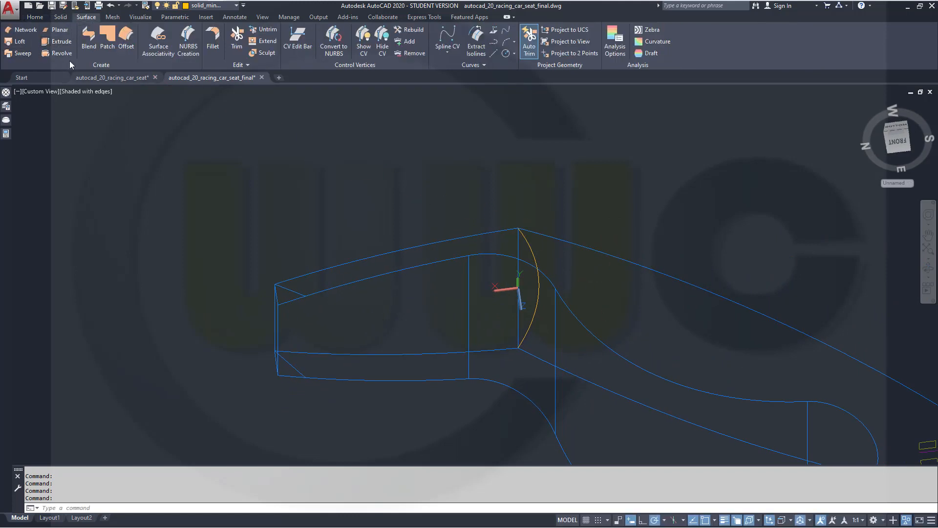
click(110, 34)
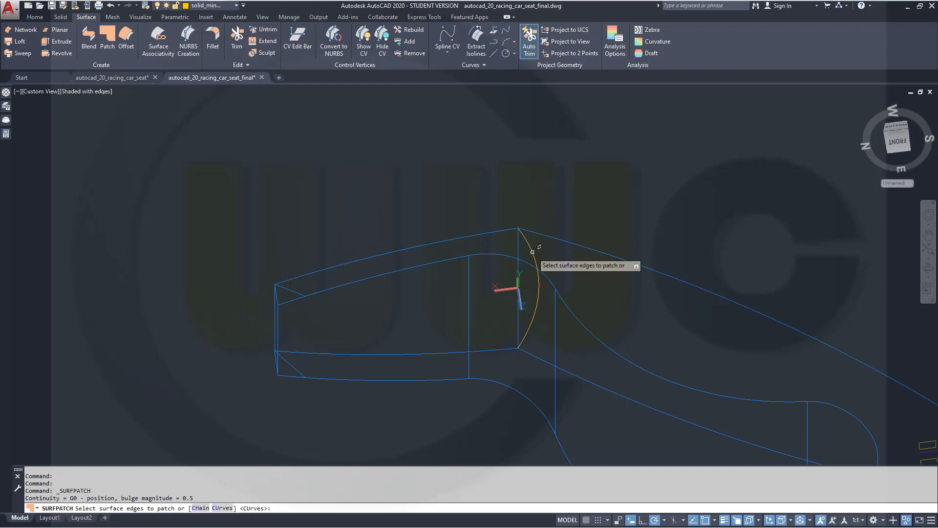
right_click(470, 157)
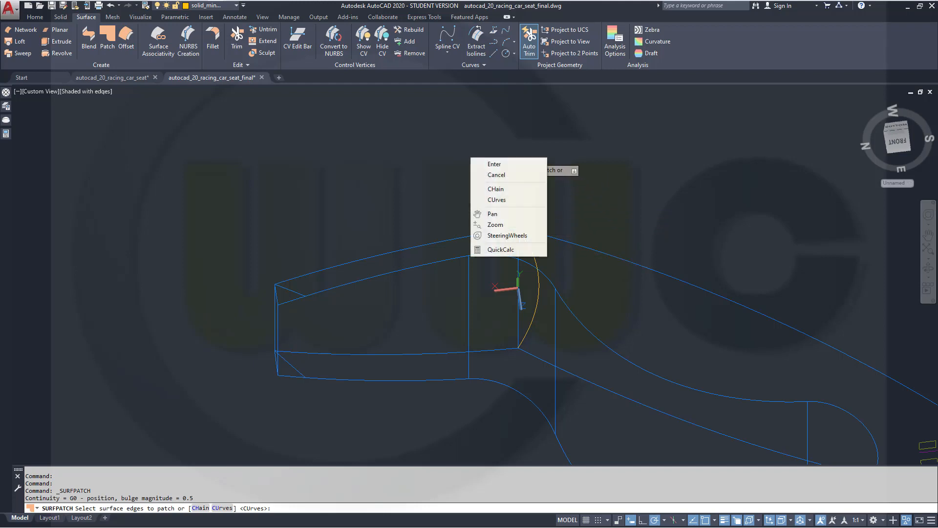
click(497, 199)
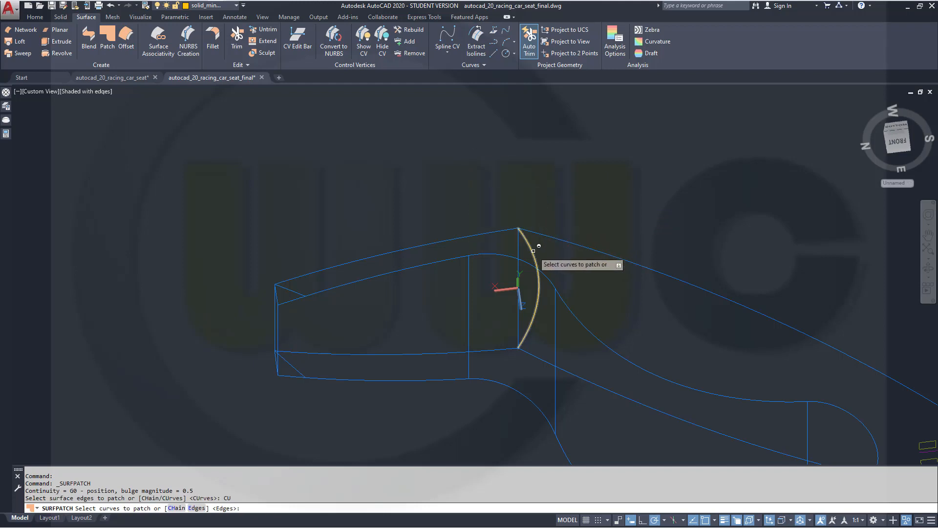
click(534, 250)
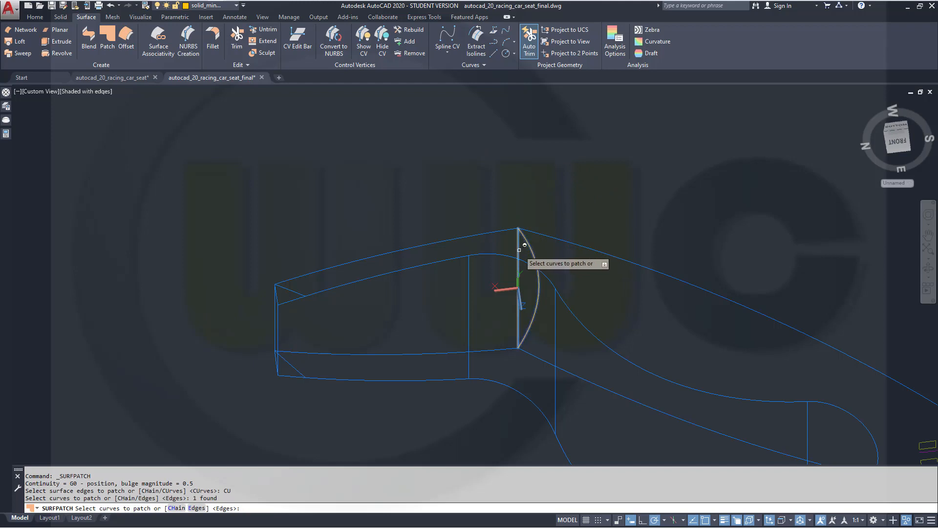
click(519, 249)
right_click(559, 184)
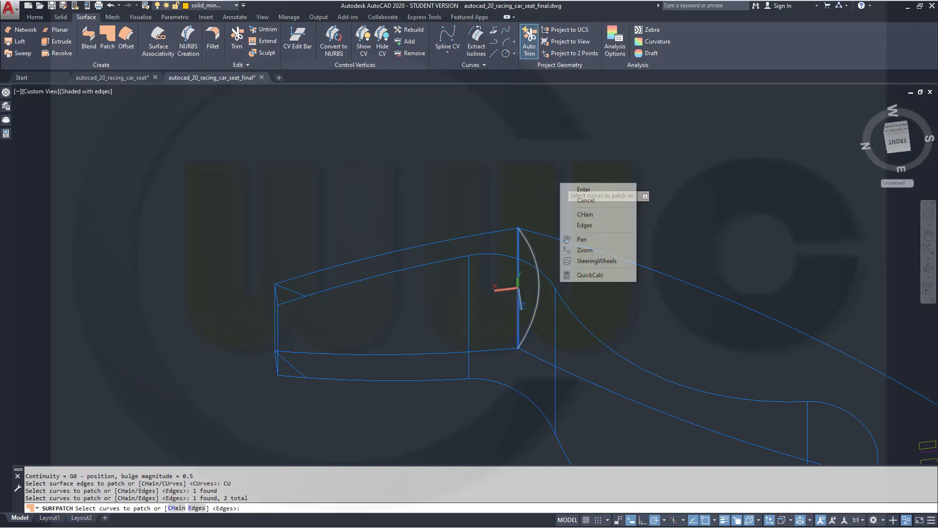
click(582, 189)
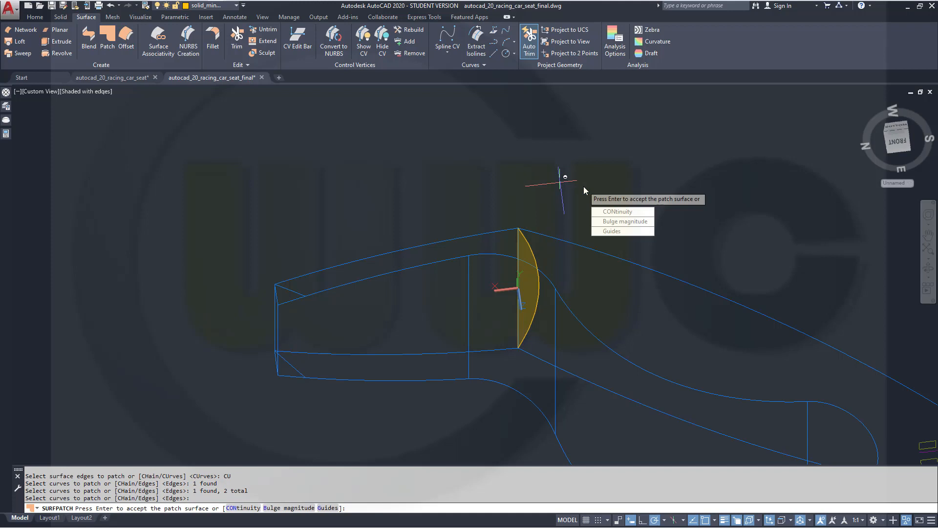
key(Return)
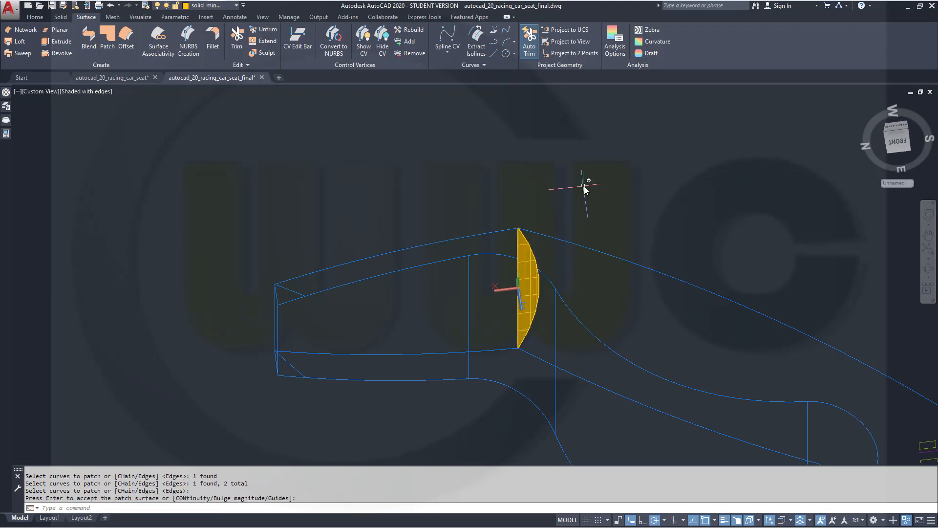
Step: Create a second patch surface from curves, using the arc and vertical edge at the seat's other corner
shift+middle_drag(567, 186, 536, 209)
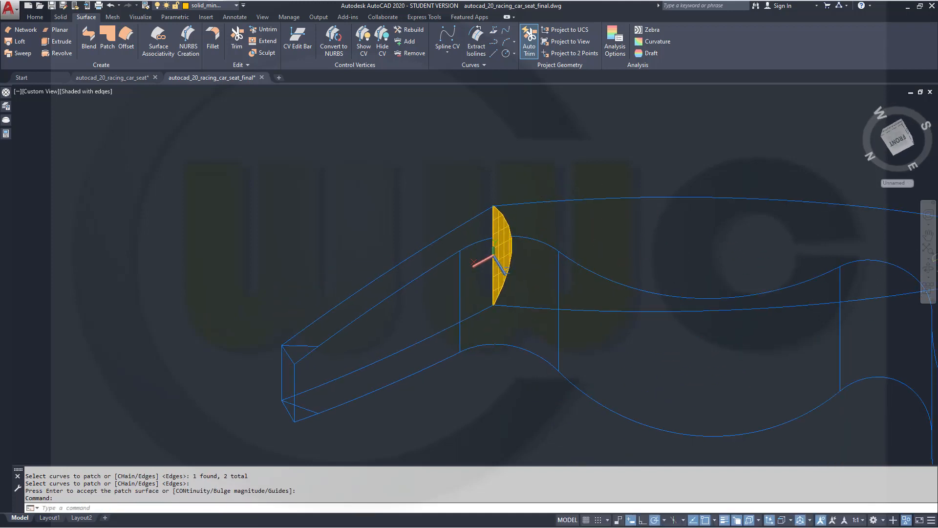
middle_drag(639, 253, 381, 226)
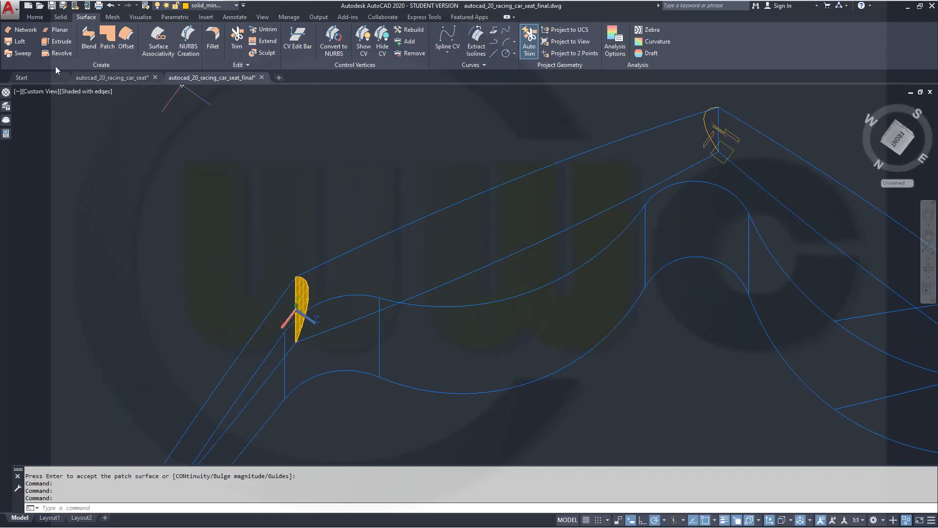
click(109, 40)
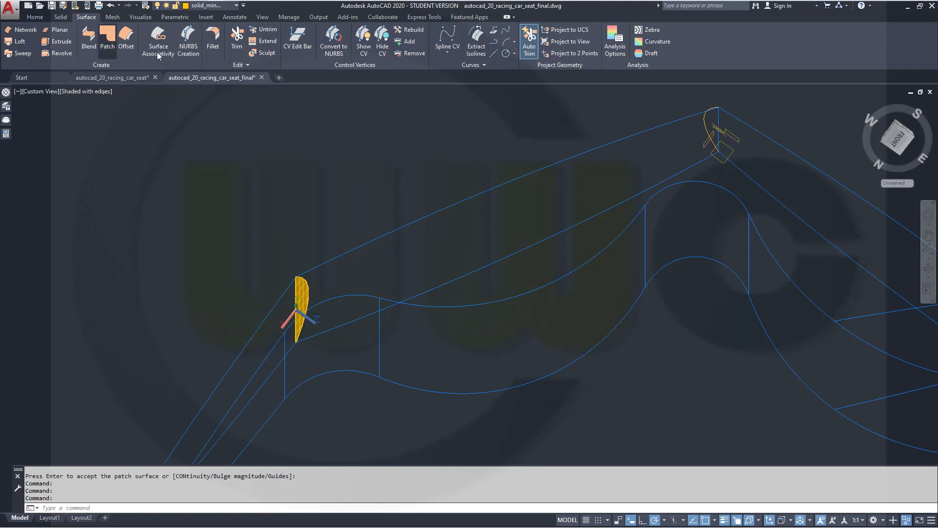
right_click(563, 127)
click(591, 169)
middle_drag(645, 171, 587, 257)
scroll(582, 262, up, 2)
click(649, 211)
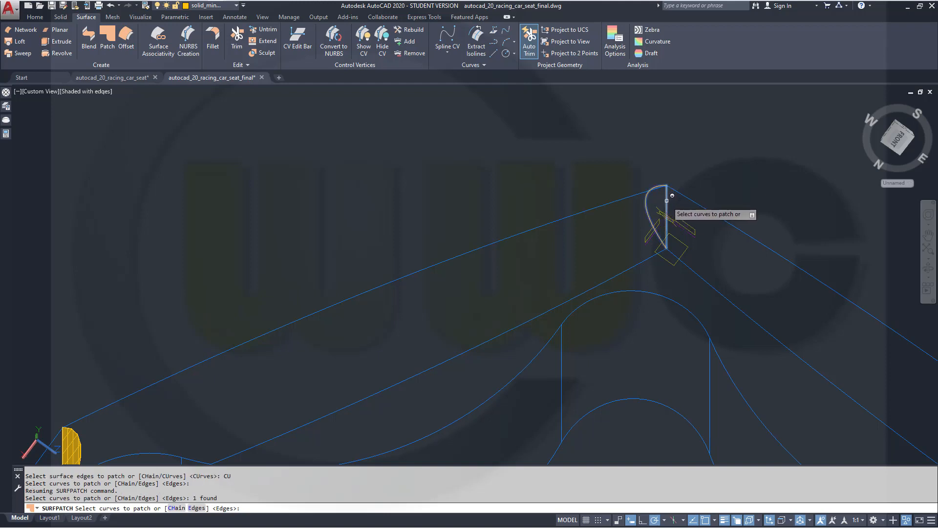
click(665, 201)
right_click(588, 146)
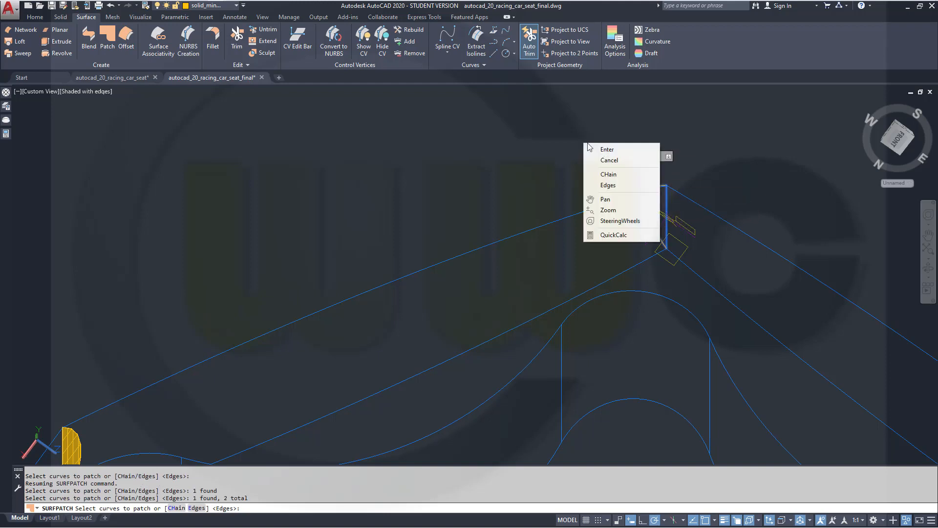
click(608, 149)
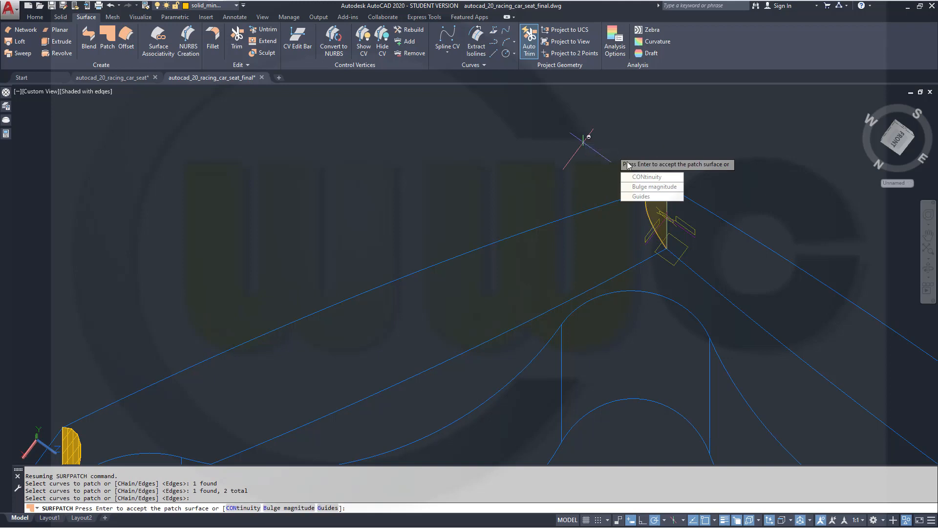
key(Return)
Step: Reset the UCS to World and orbit to an oblique view of both patch surfaces
shift+middle_drag(459, 250, 533, 220)
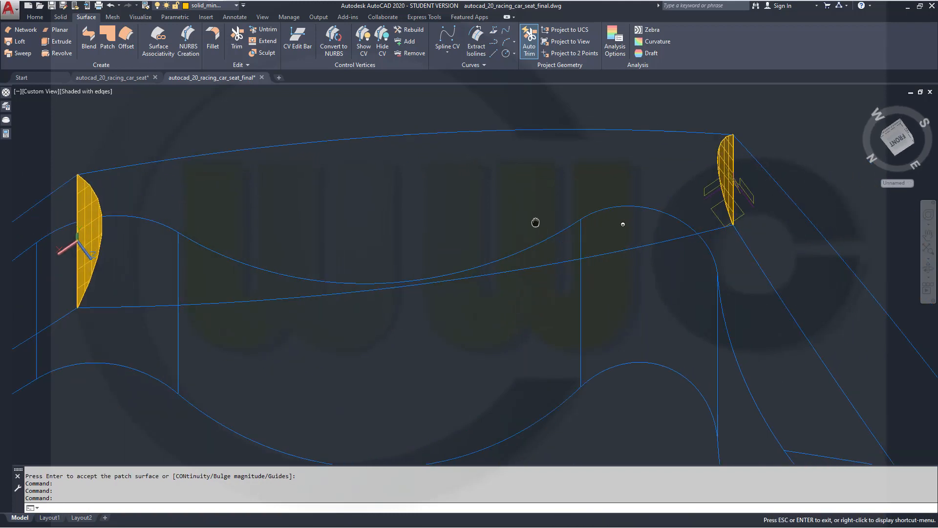
click(911, 183)
click(904, 191)
click(905, 194)
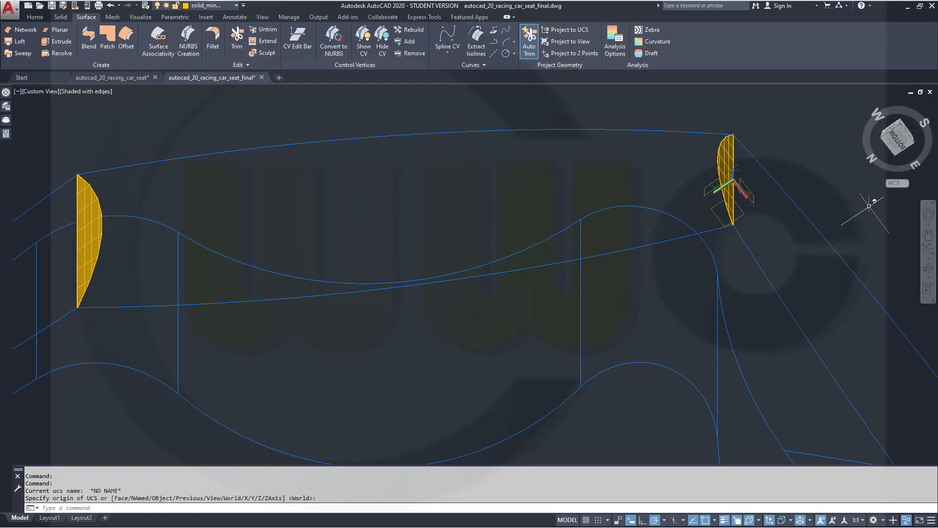
shift+middle_drag(642, 232, 496, 277)
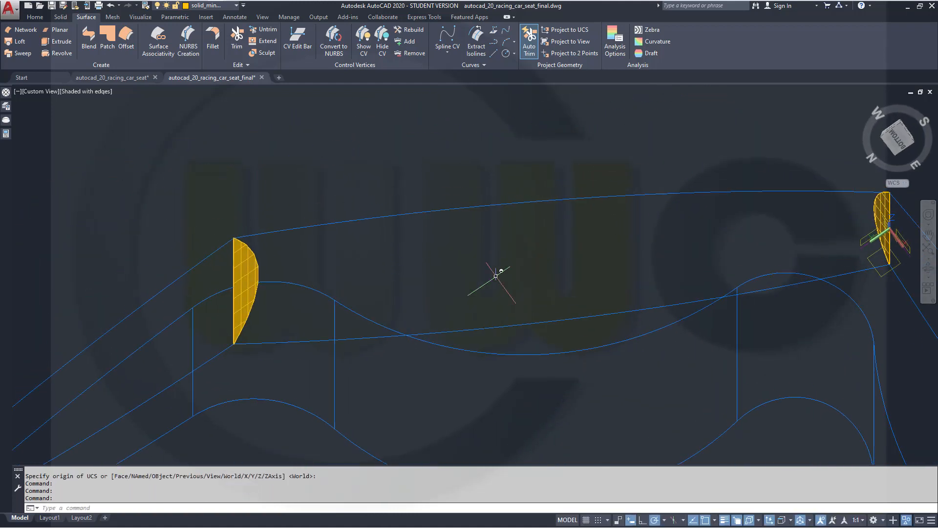
shift+middle_drag(508, 229, 469, 197)
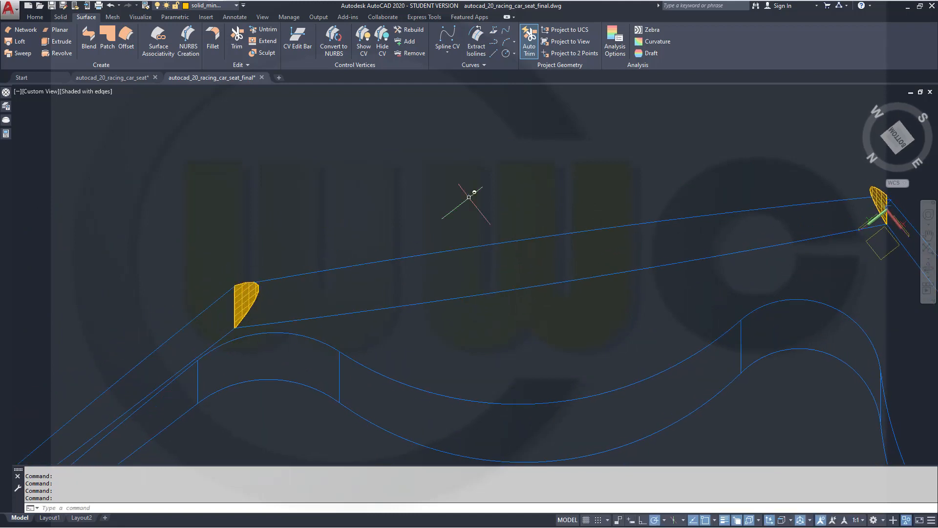
click(35, 20)
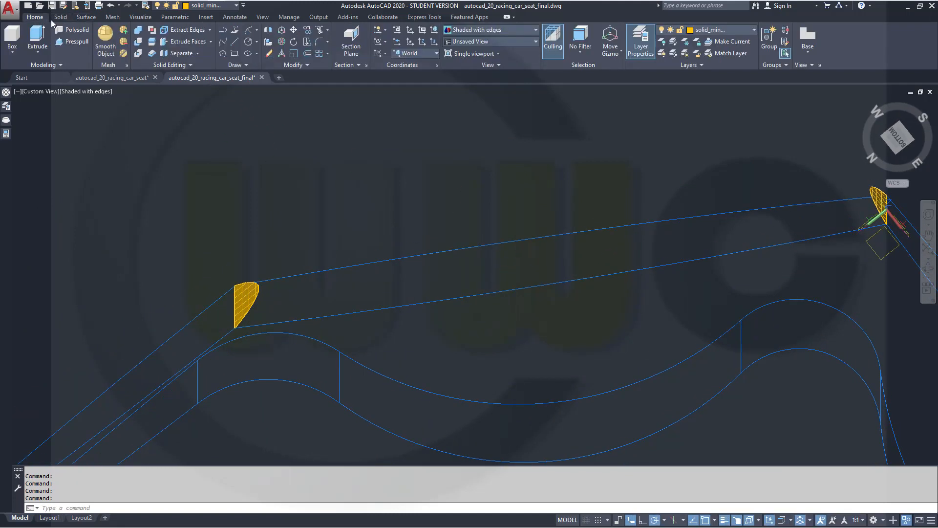
Step: Draw a fit spline from the midpoint of one patch arc through a freely placed point outside the seat edge to the other arc's midpoint
click(222, 44)
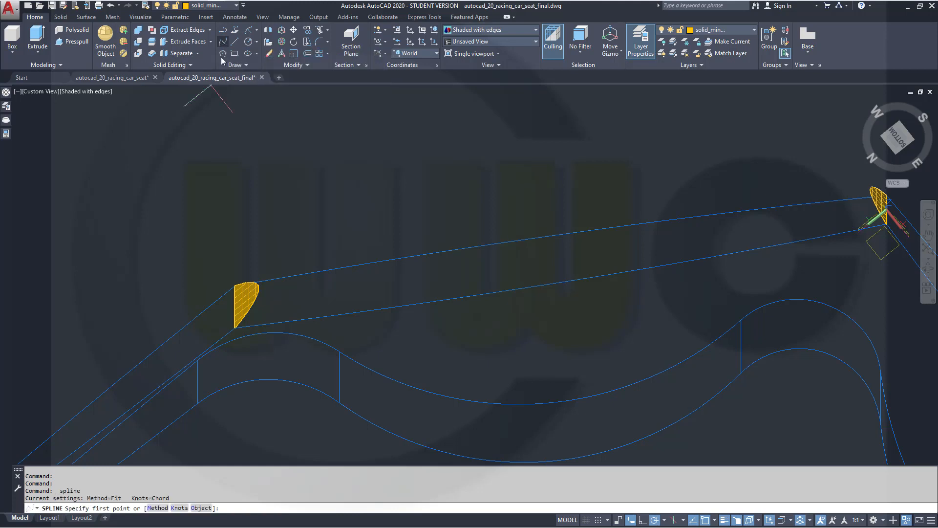
shift+right_click(303, 196)
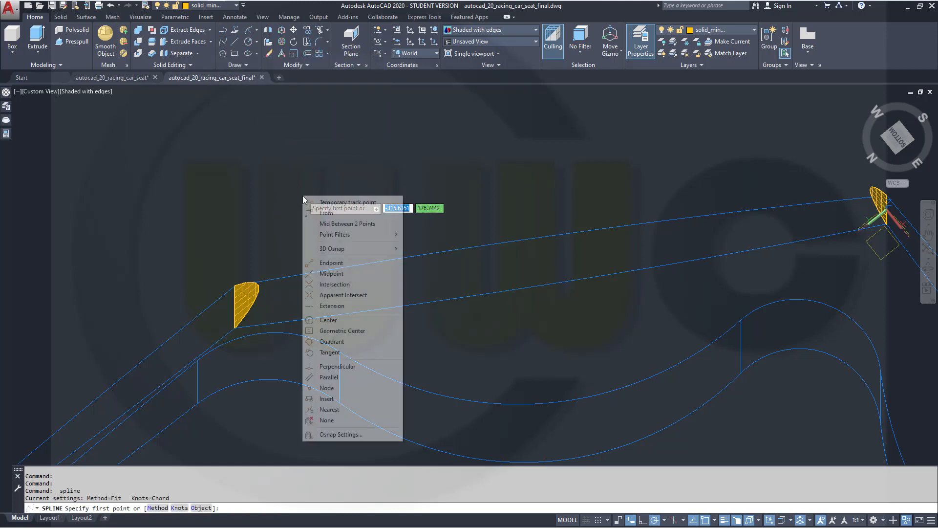
click(332, 274)
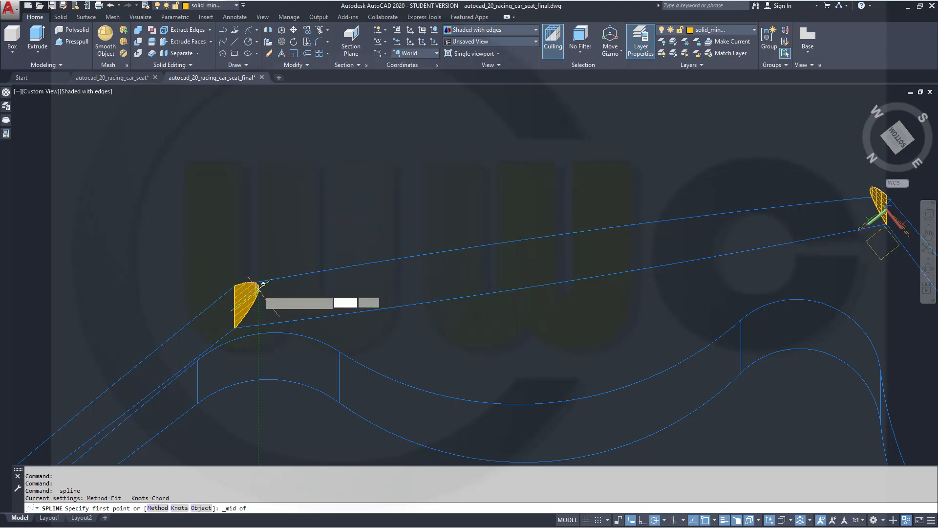
click(263, 283)
shift+middle_drag(406, 276, 415, 254)
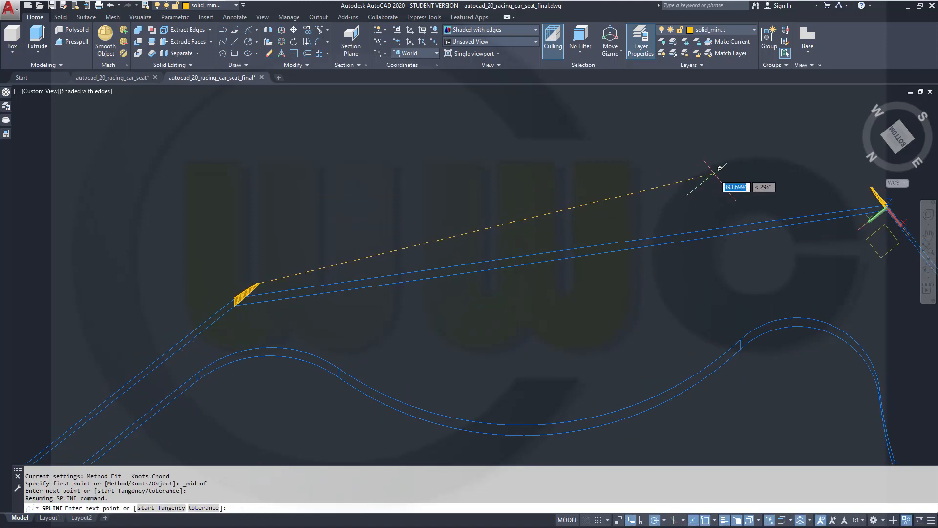
click(715, 174)
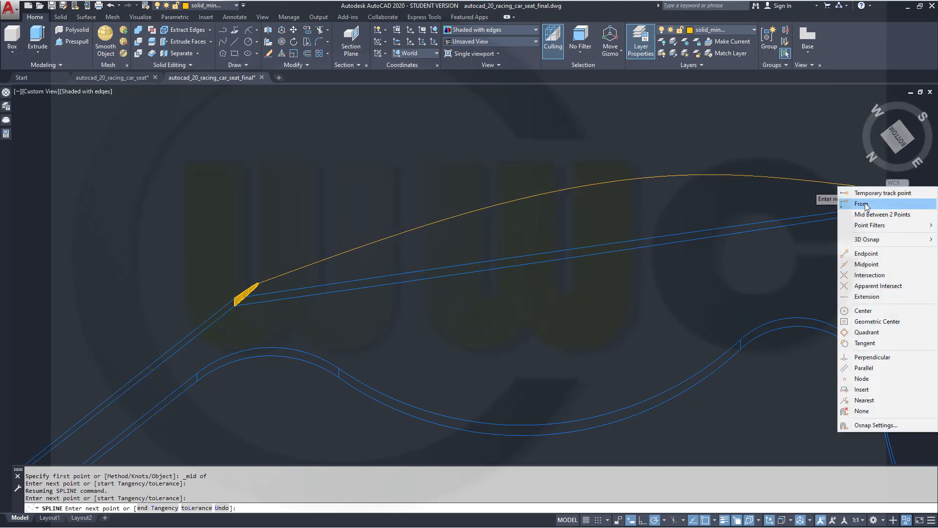
click(867, 264)
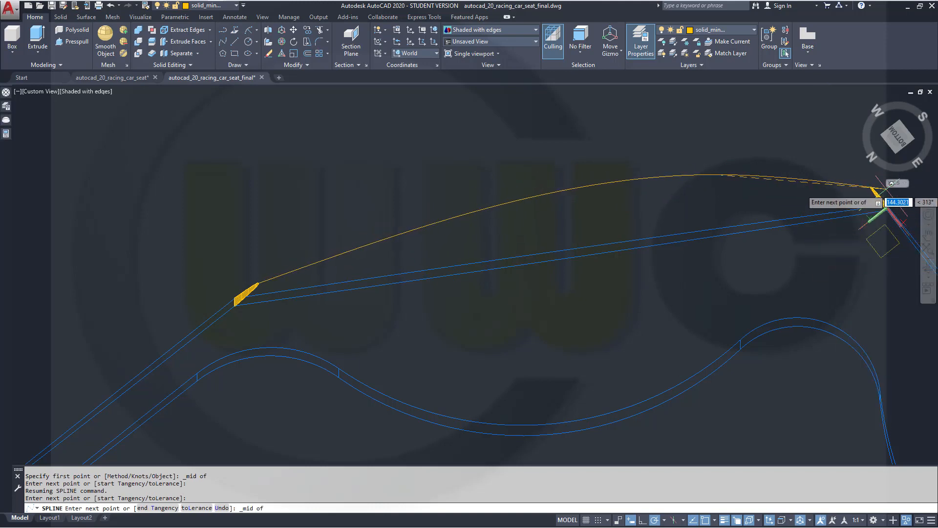
click(884, 204)
right_click(897, 201)
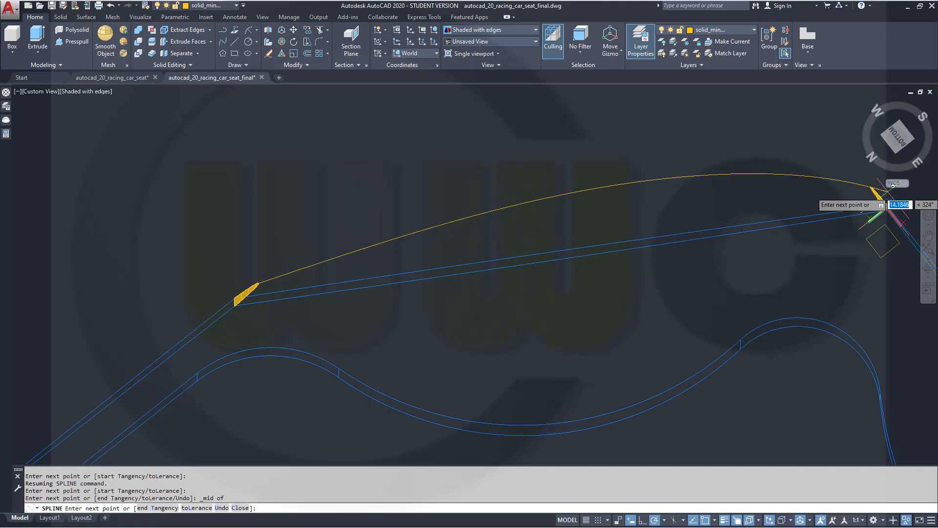
click(898, 203)
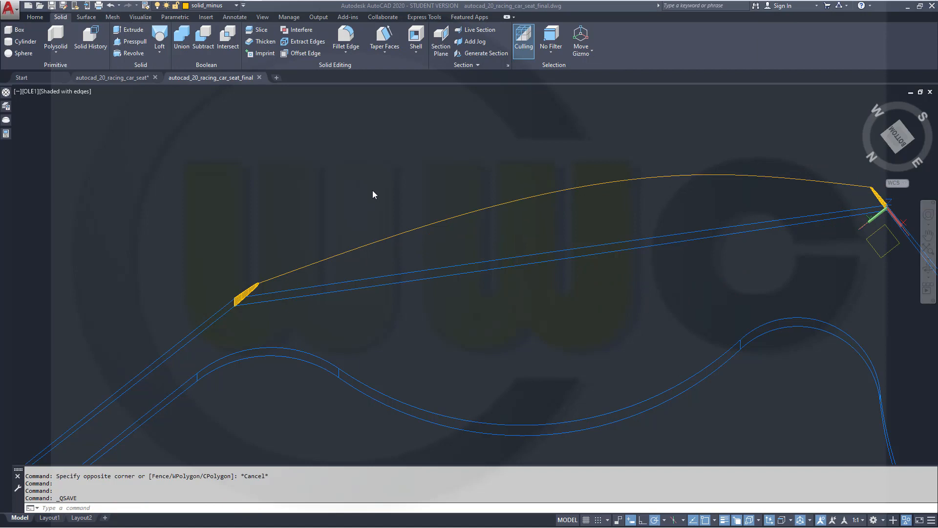
Step: Start a surface Loft with the arcs of the two corner patches as cross sections
shift+middle_drag(346, 201, 349, 239)
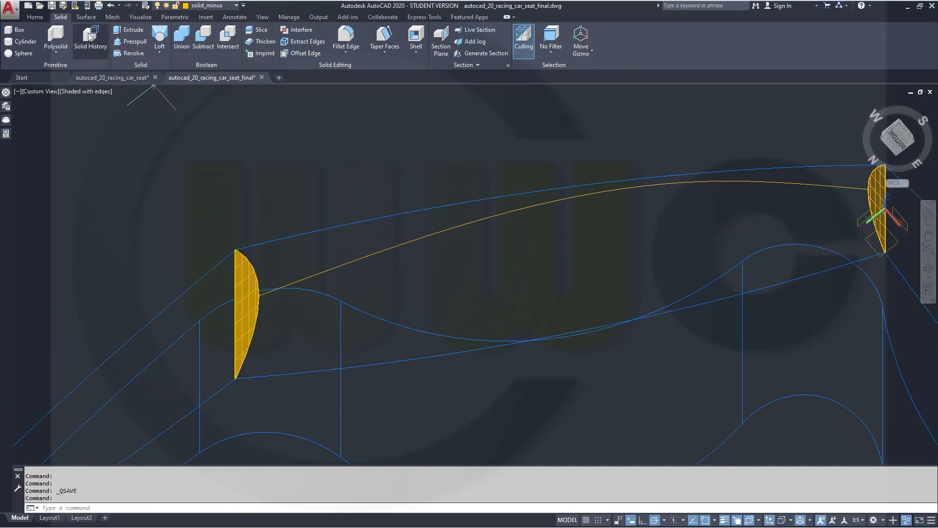
click(85, 17)
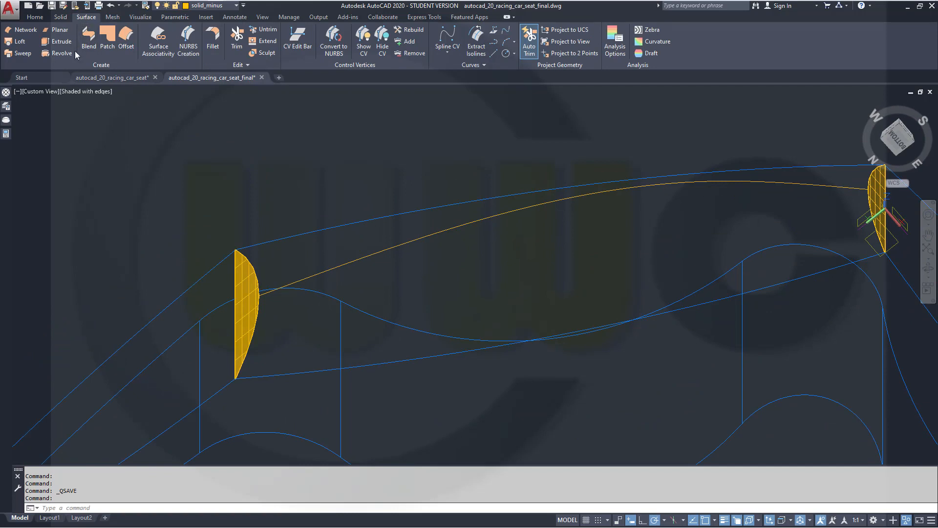
click(19, 41)
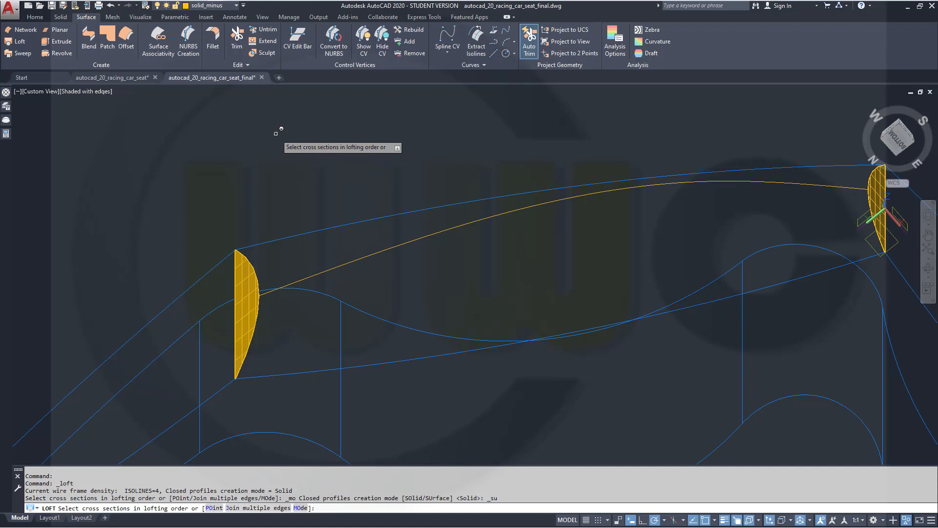
click(251, 264)
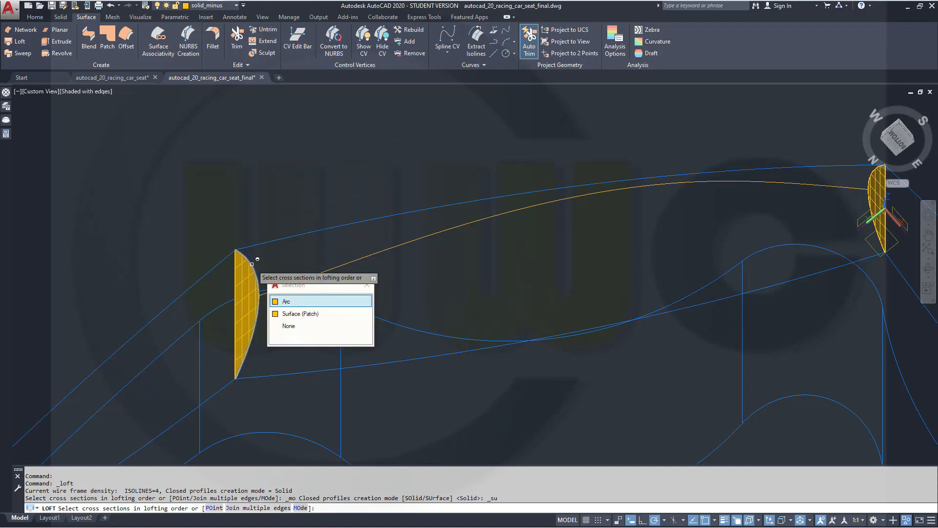
click(289, 303)
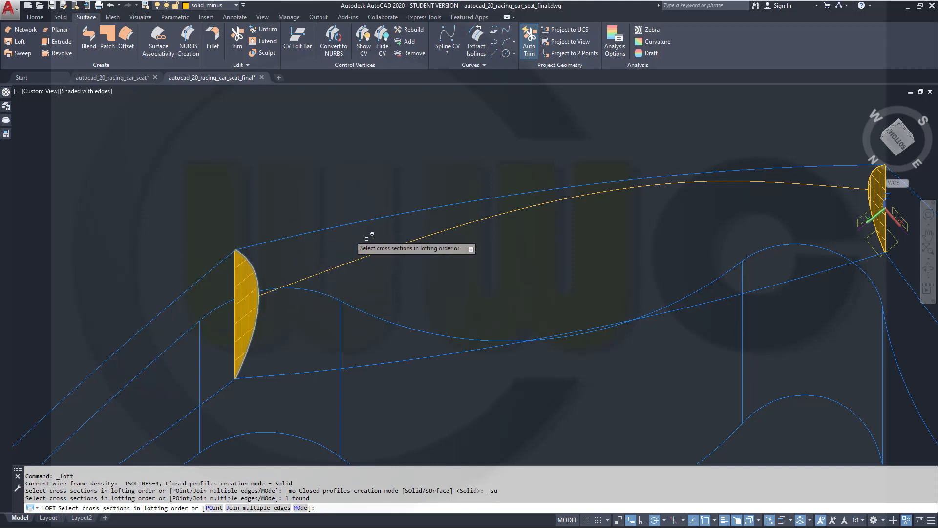
middle_drag(508, 264, 397, 280)
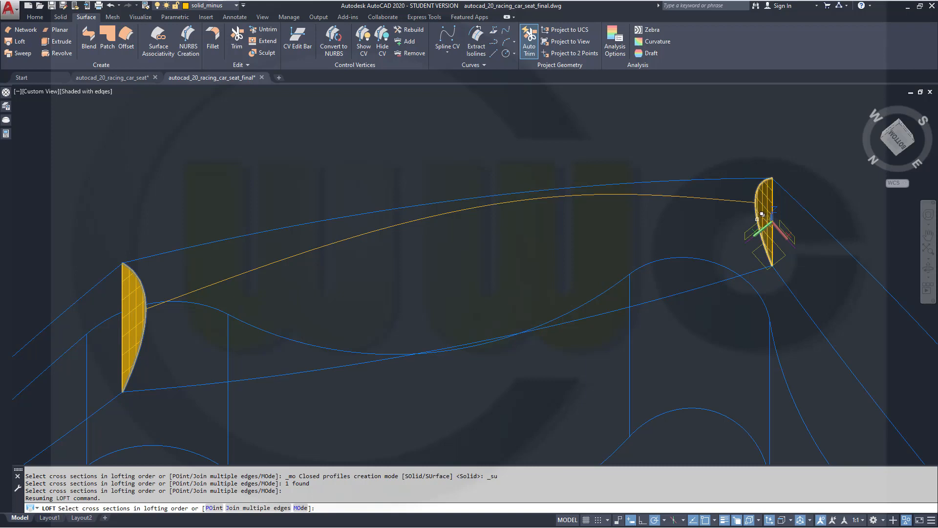
click(763, 214)
click(798, 256)
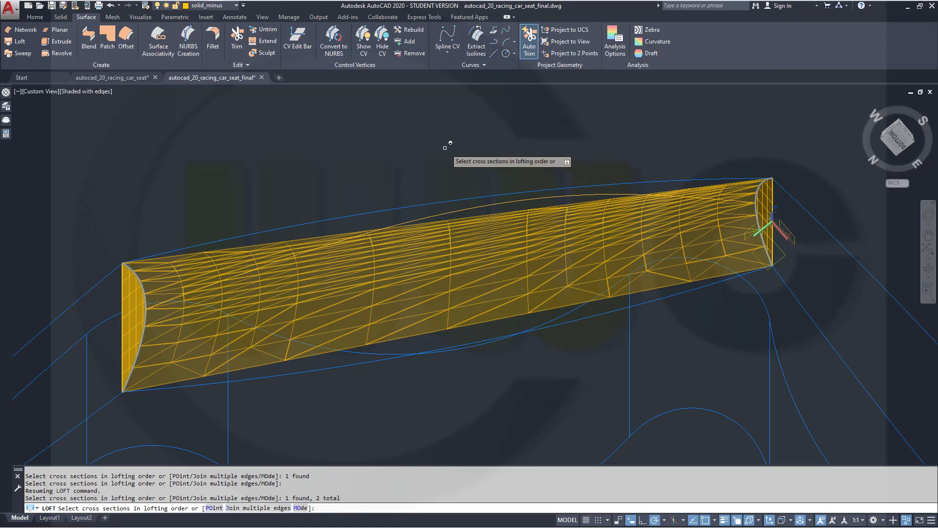
right_click(408, 144)
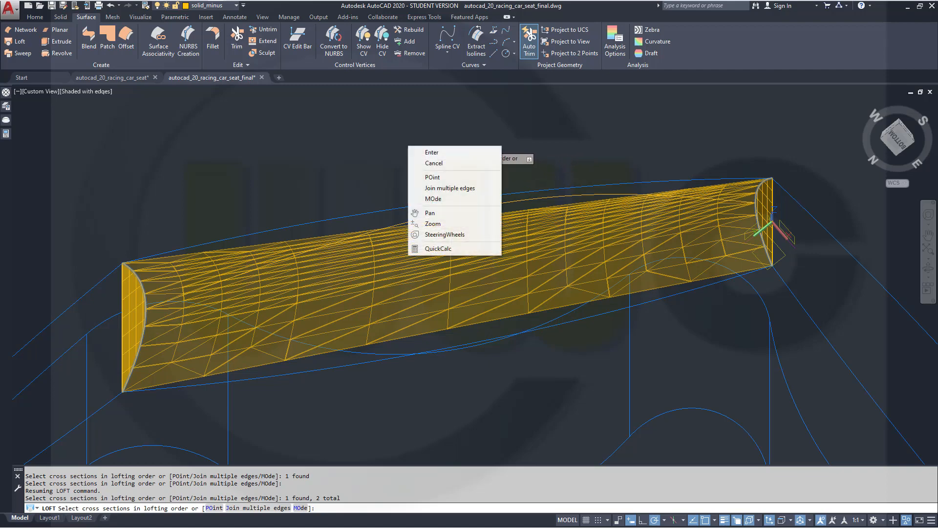
click(442, 153)
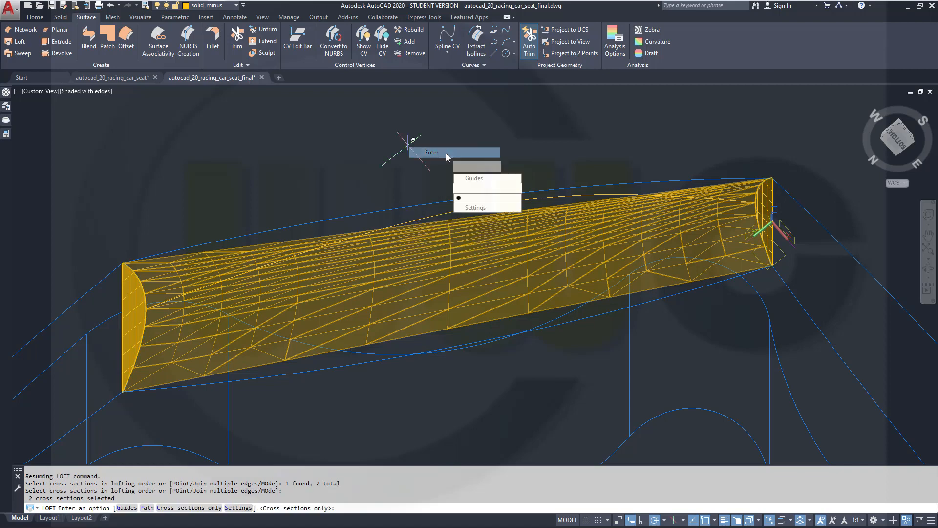
Step: Complete the loft with the Guides option, using the lower seat edge, the middle spline and the upper seat edge as guide profiles
text(G)
key(Return)
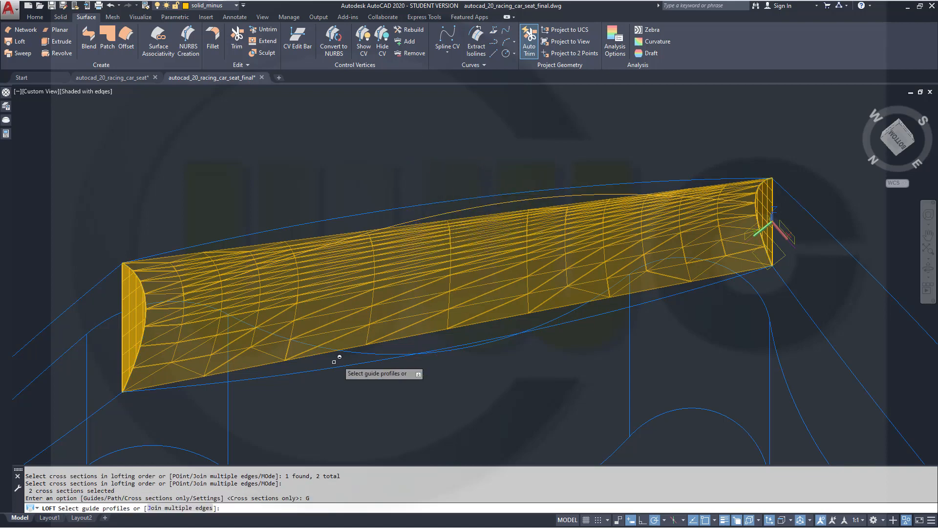
click(317, 370)
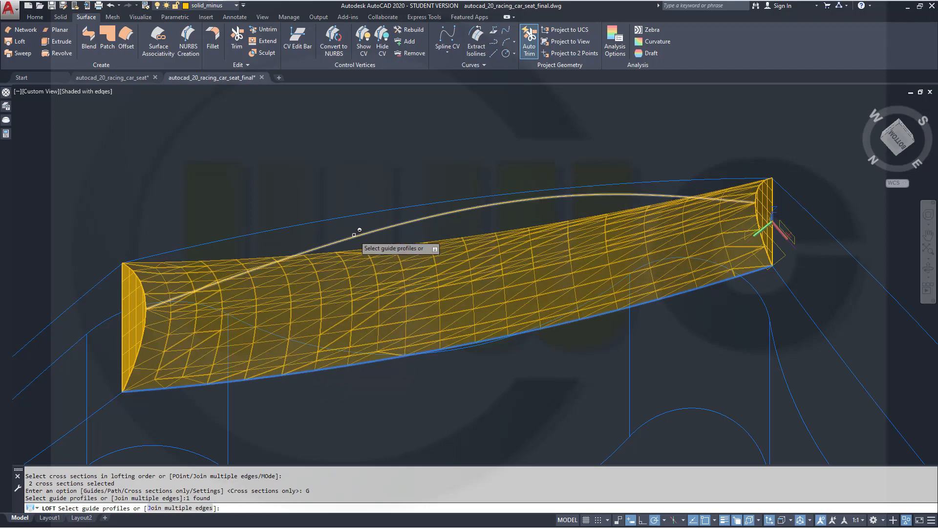
click(381, 228)
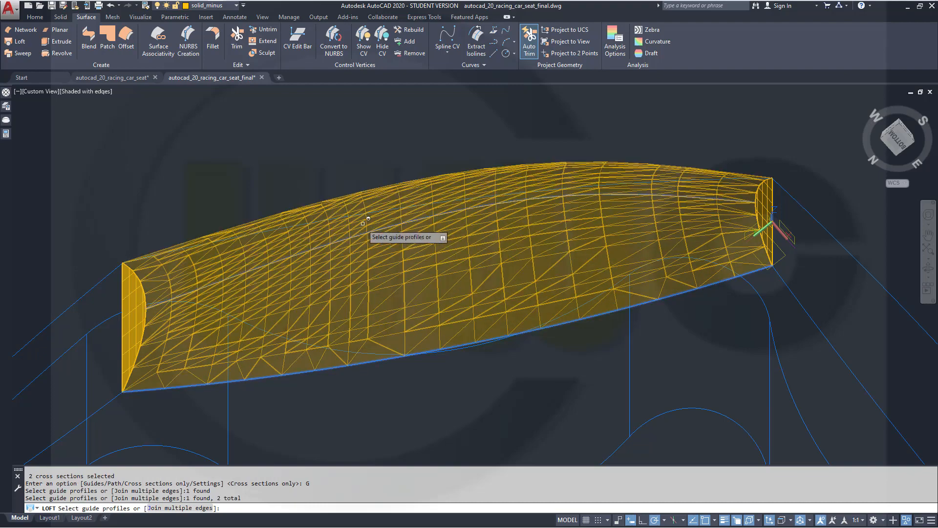
shift+middle_drag(342, 205, 429, 108)
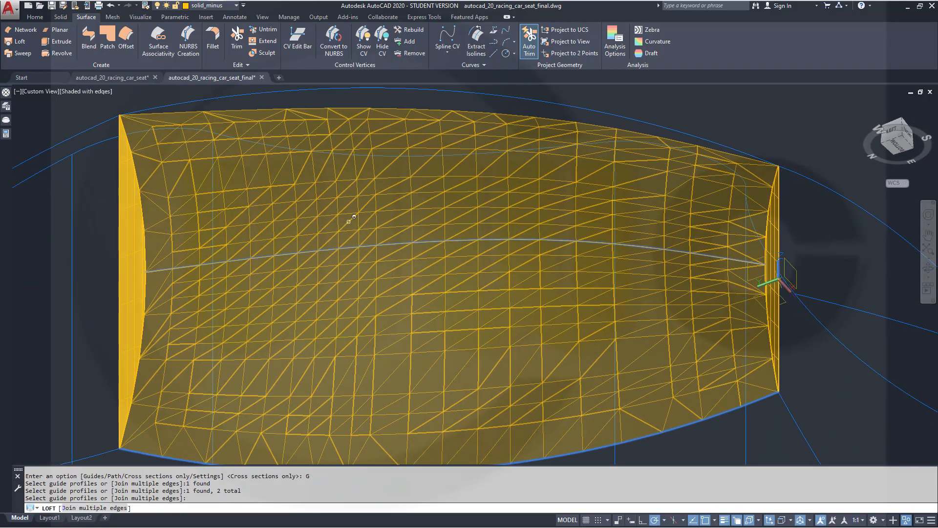
click(459, 91)
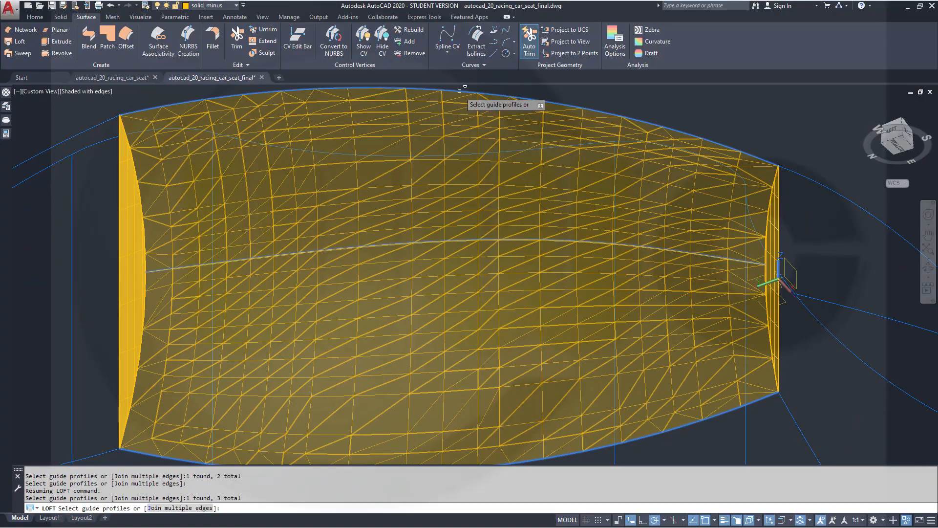
shift+middle_drag(488, 193, 456, 180)
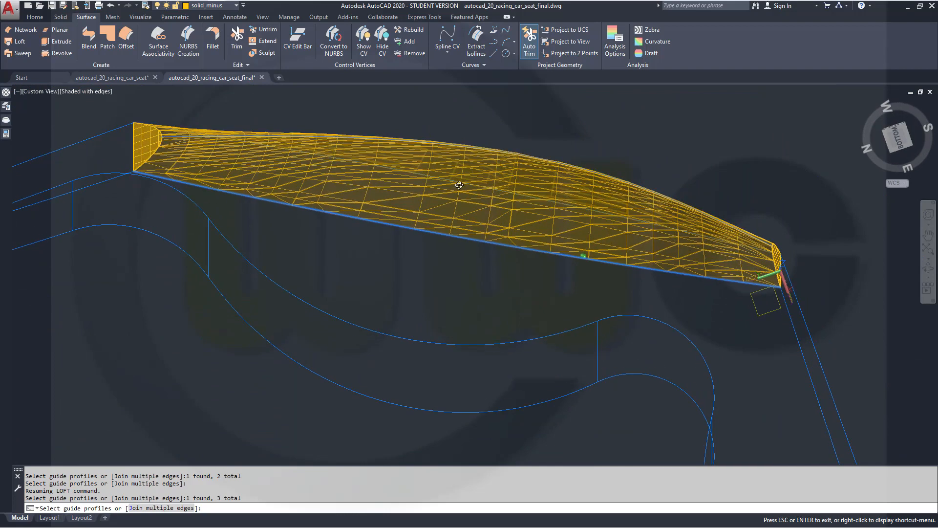
right_click(596, 116)
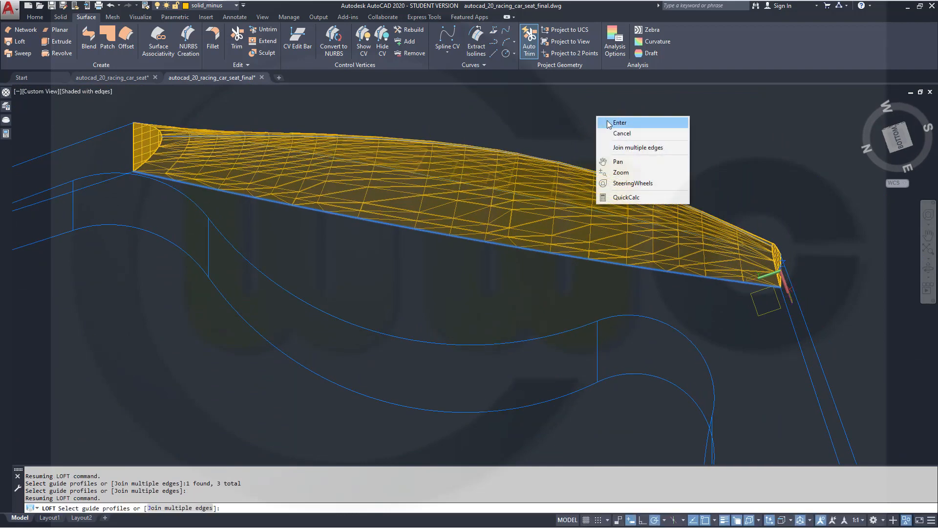
click(618, 123)
Step: Union the lofted surface with the two end patch surfaces, continuing the operation despite the loss of surface associativity
shift+middle_drag(443, 192, 479, 278)
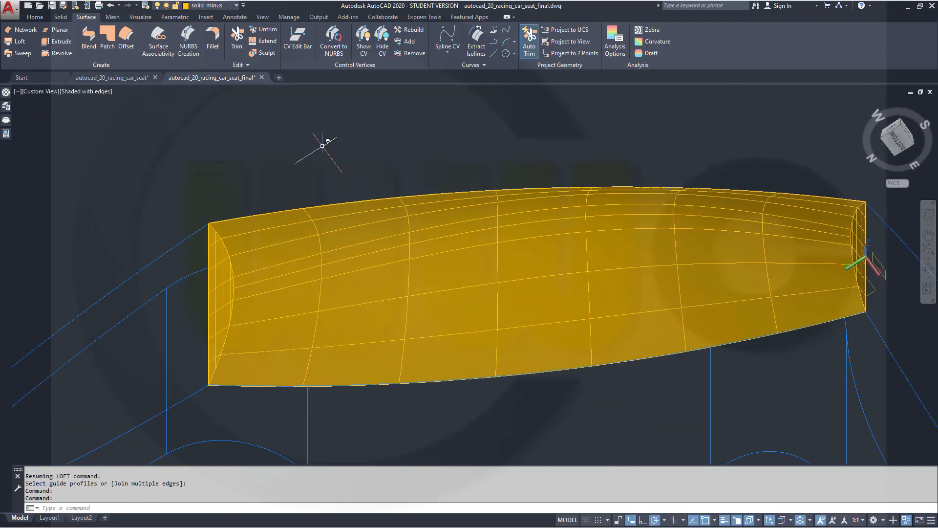
click(60, 17)
click(182, 40)
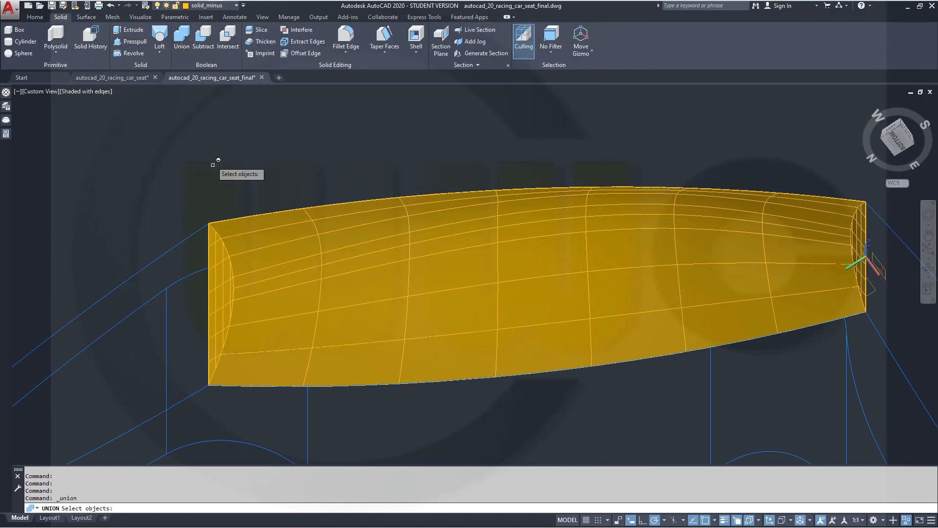
click(228, 268)
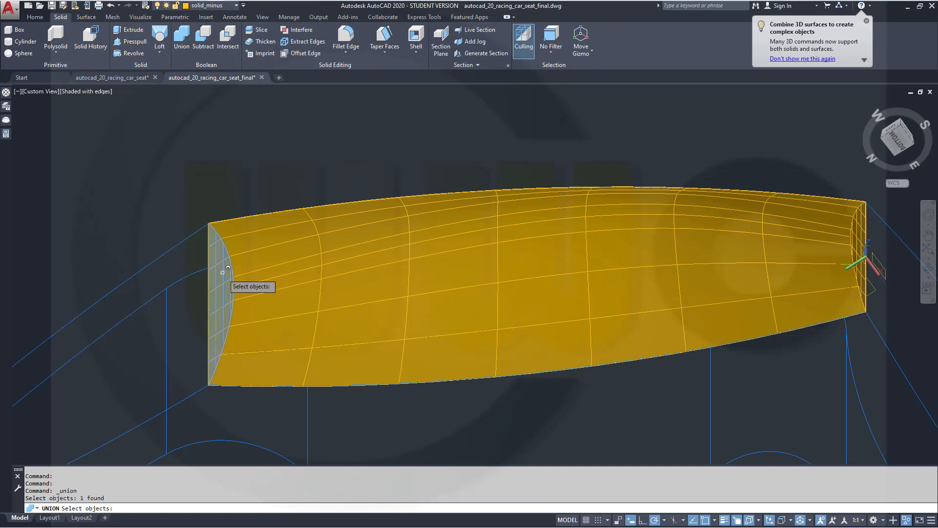
click(296, 246)
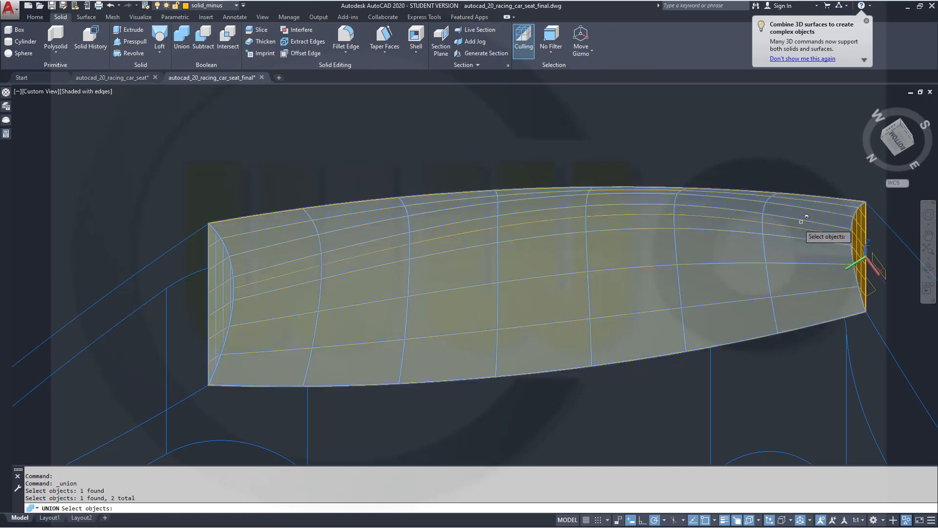
click(855, 228)
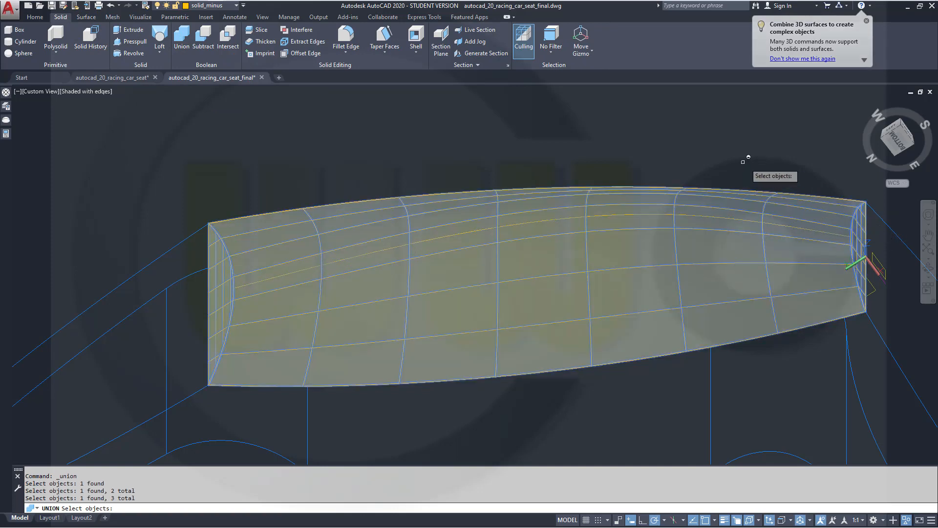
key(Return)
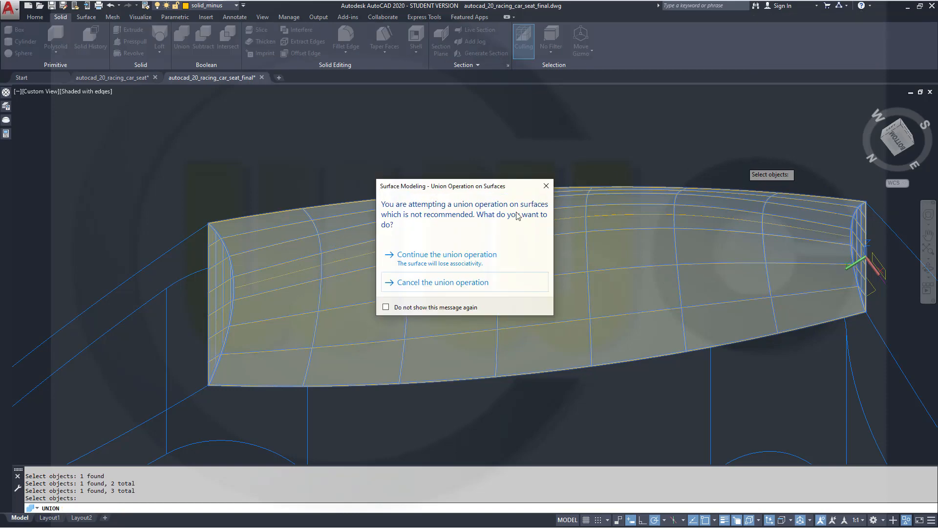
click(450, 260)
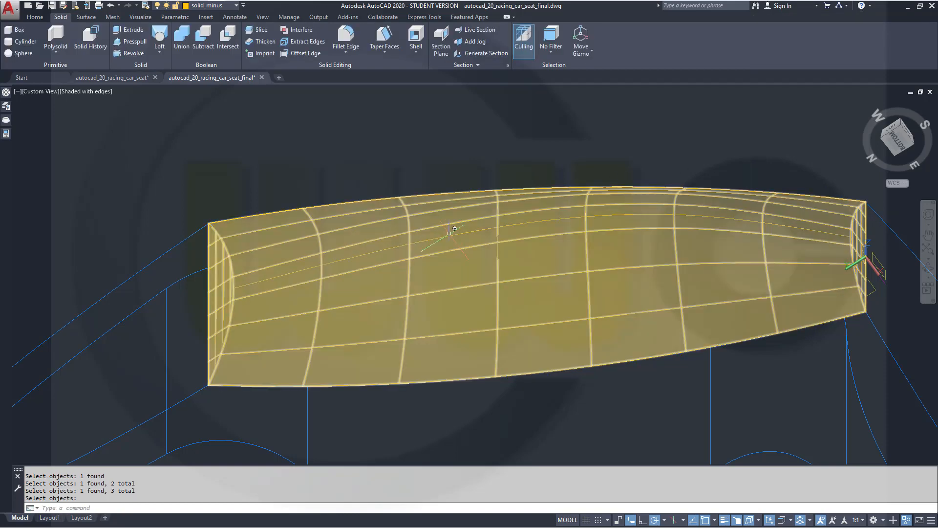
Step: End the object isolation to bring back the hidden seat body alongside the joined surface
shift+middle_drag(450, 286, 511, 236)
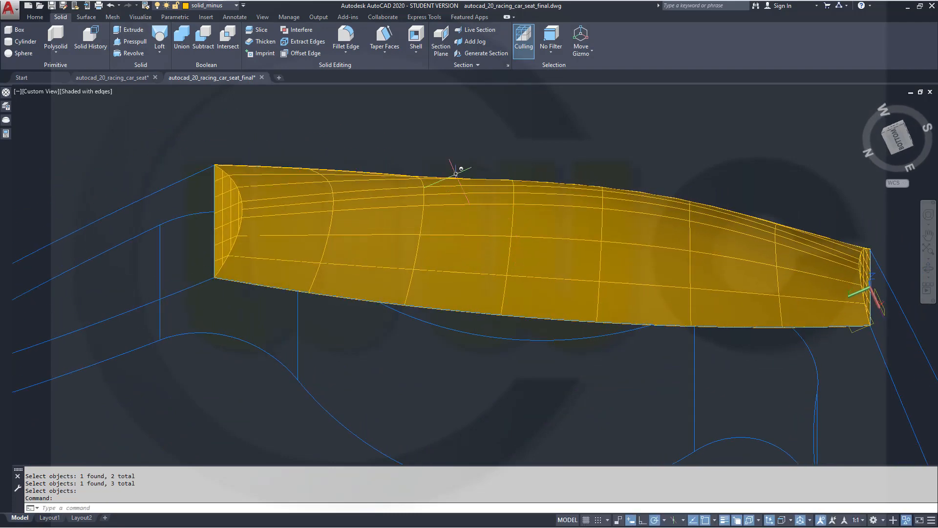
key(Escape)
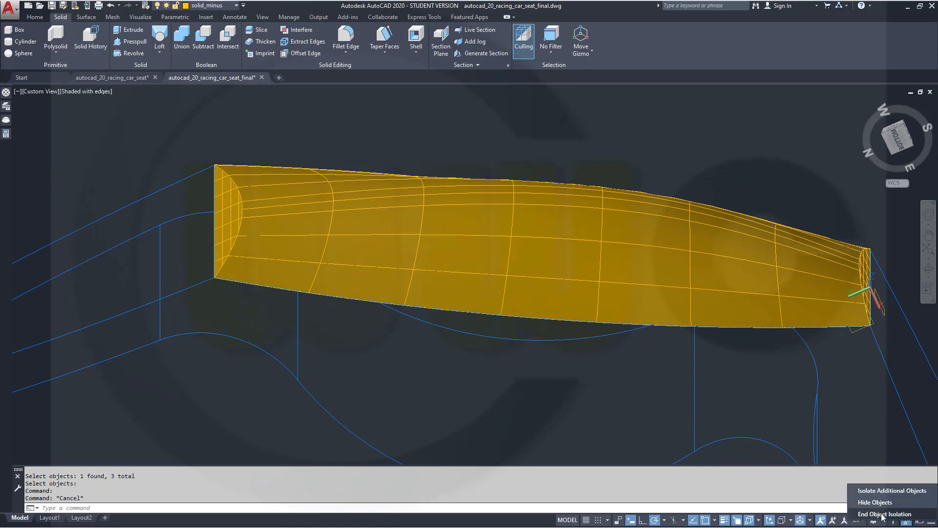
click(883, 517)
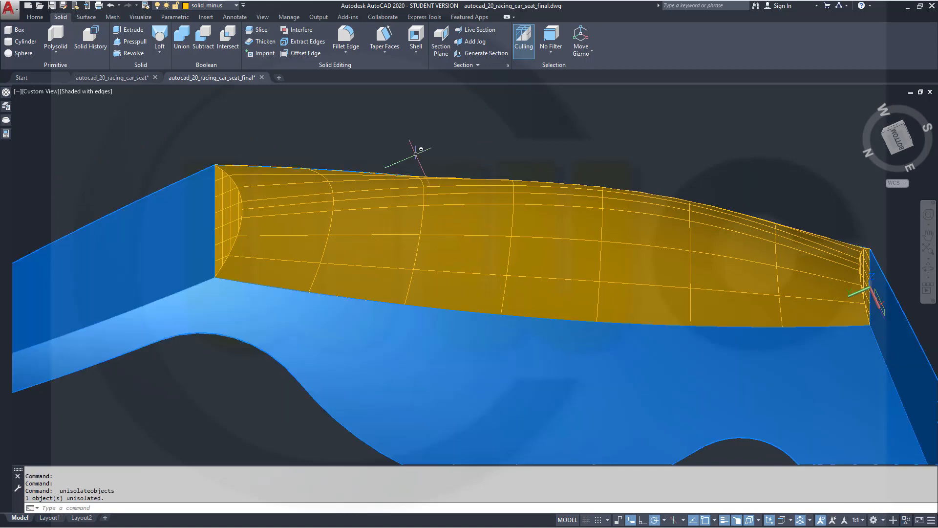
shift+middle_drag(401, 135, 379, 122)
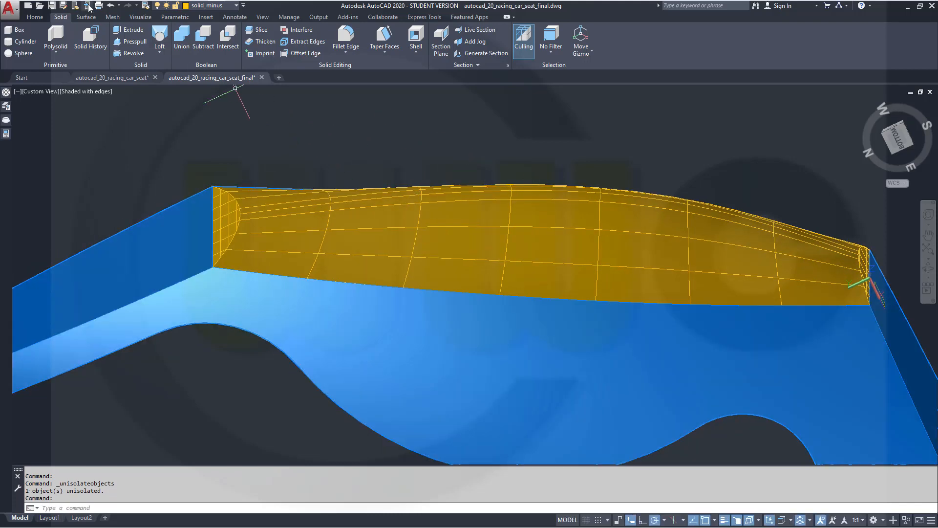
Step: Undo the last operation and end the object isolation again to bring back the hidden seat body
click(111, 6)
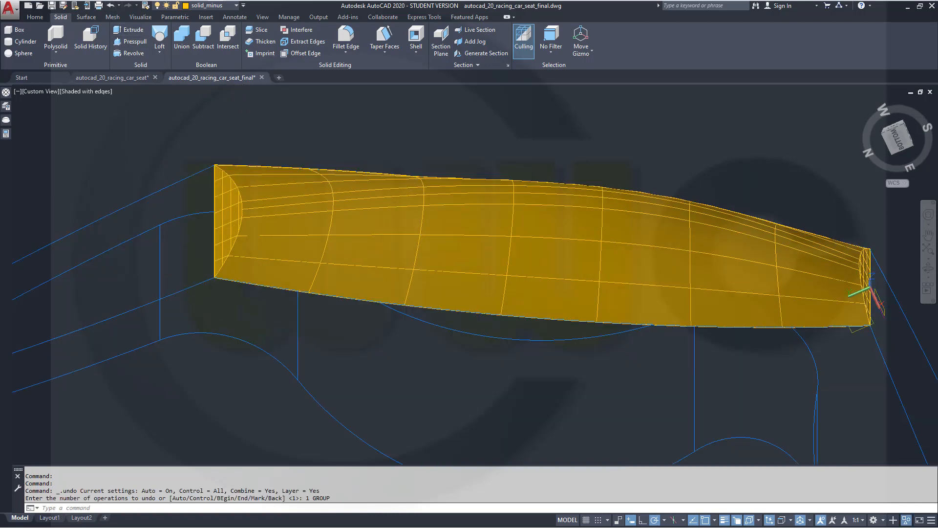
middle_drag(313, 326, 404, 266)
scroll(369, 296, down, 2)
scroll(371, 307, down, 2)
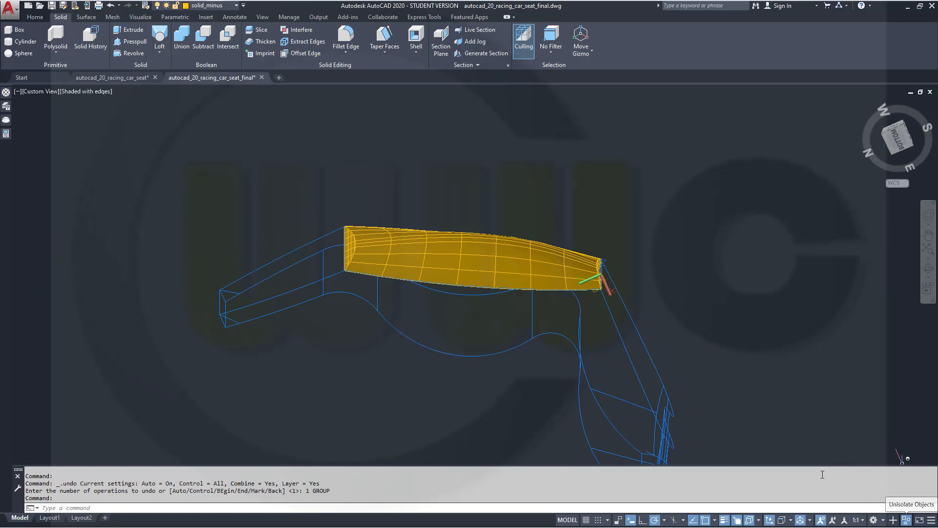
click(906, 521)
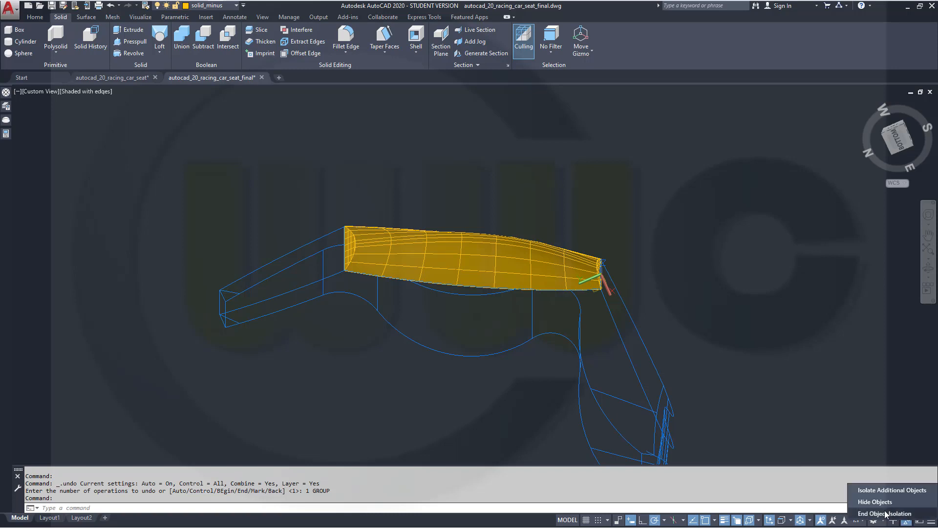
click(885, 513)
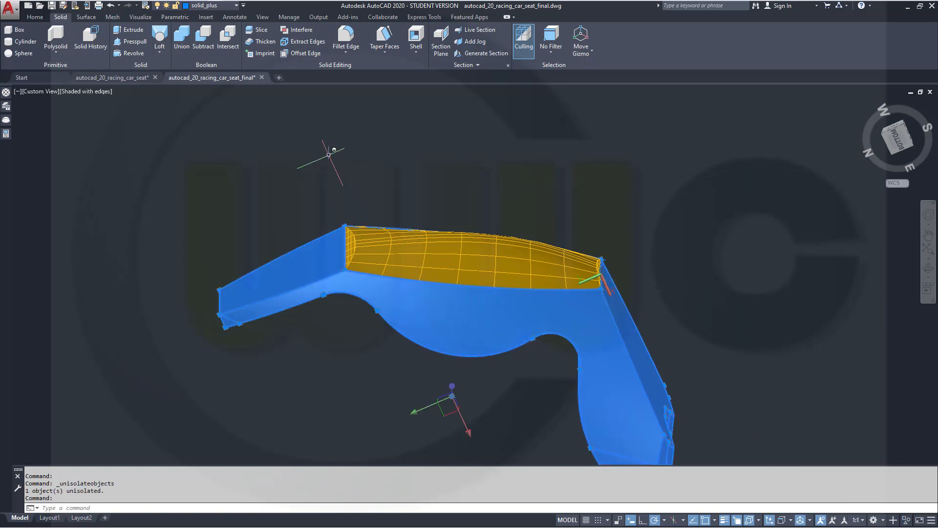
Step: Move the seat body to the solid_minus layer and turn off the solid_plus layer
click(237, 6)
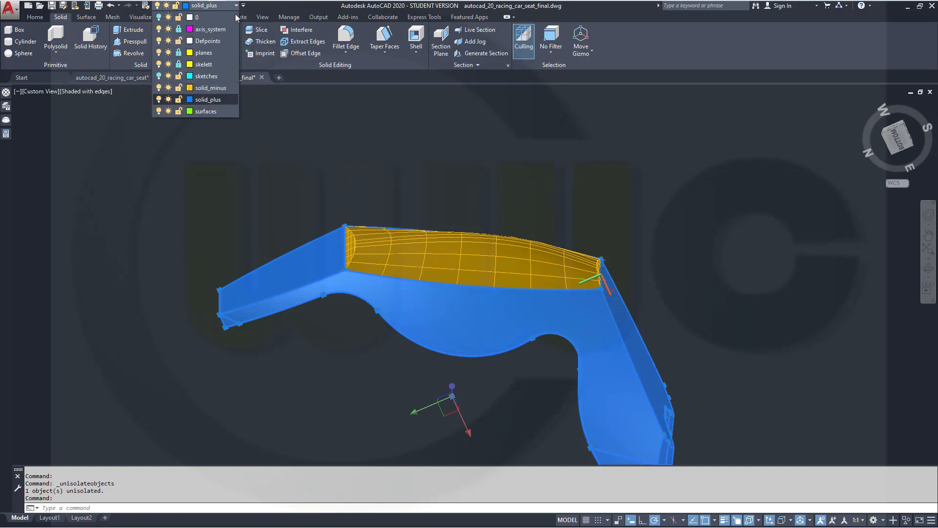
click(227, 89)
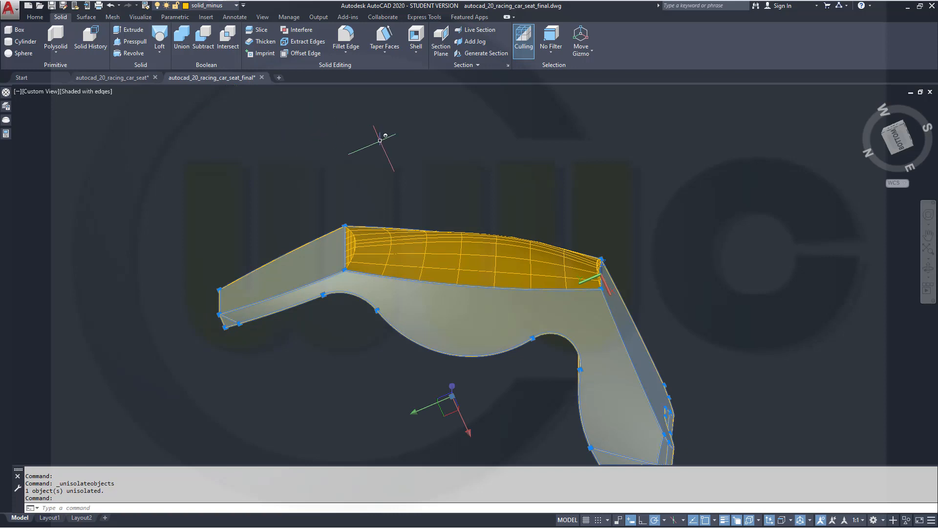
key(Escape)
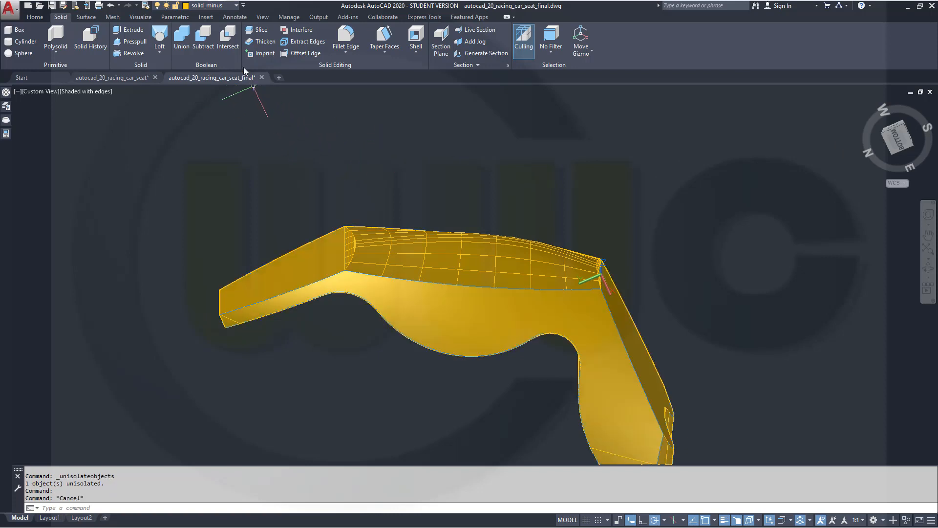
click(236, 6)
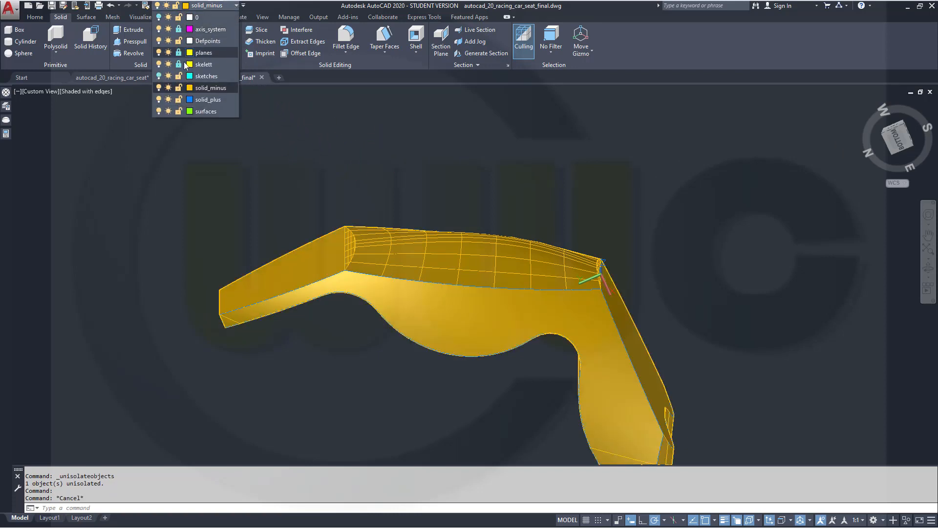
click(158, 99)
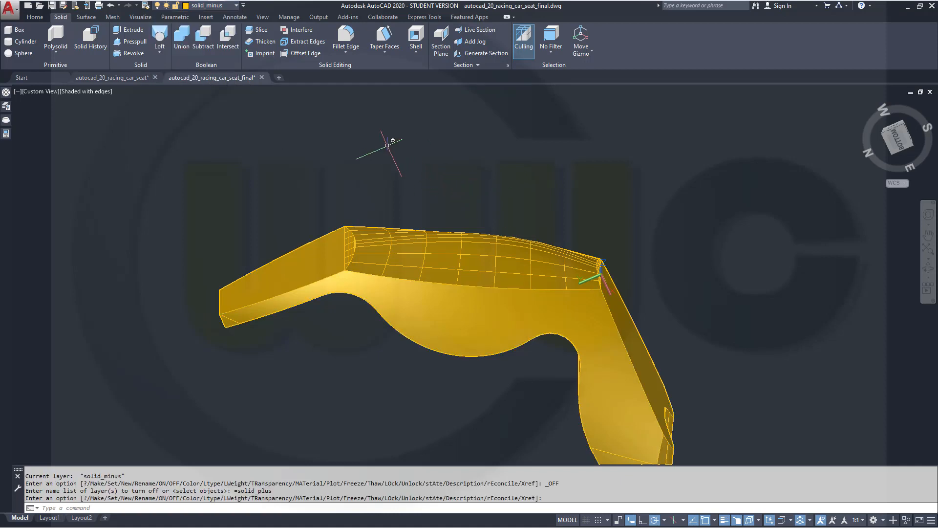
Step: Sculpt the joined lofted surface and the seat body into a new solid with Surface Sculpt
click(86, 17)
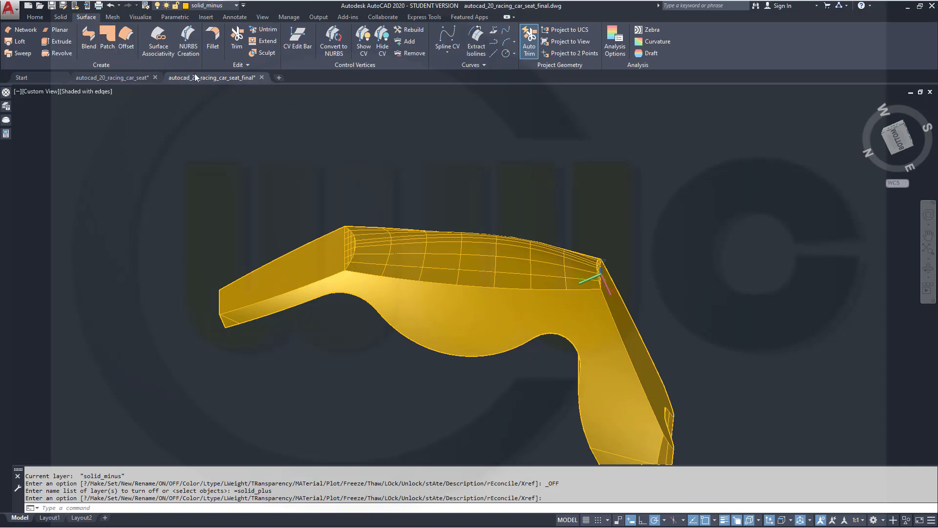
click(262, 53)
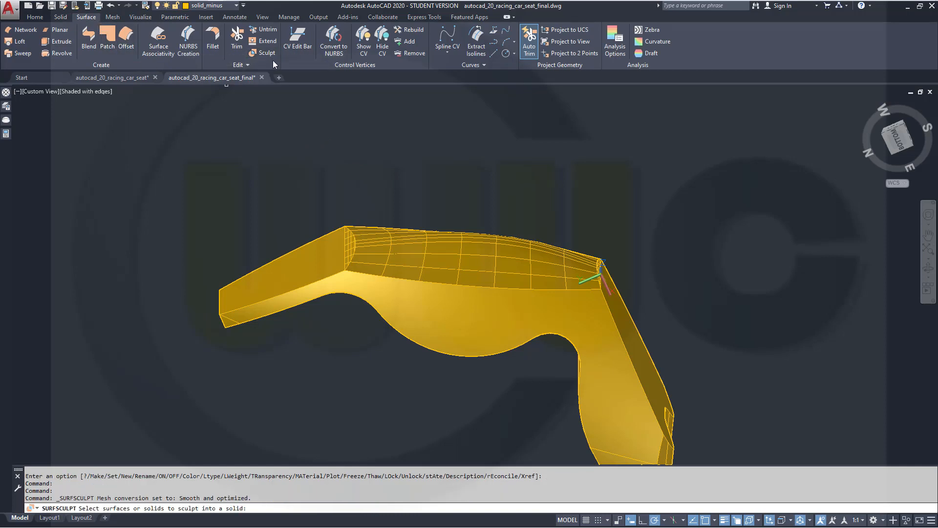
click(267, 54)
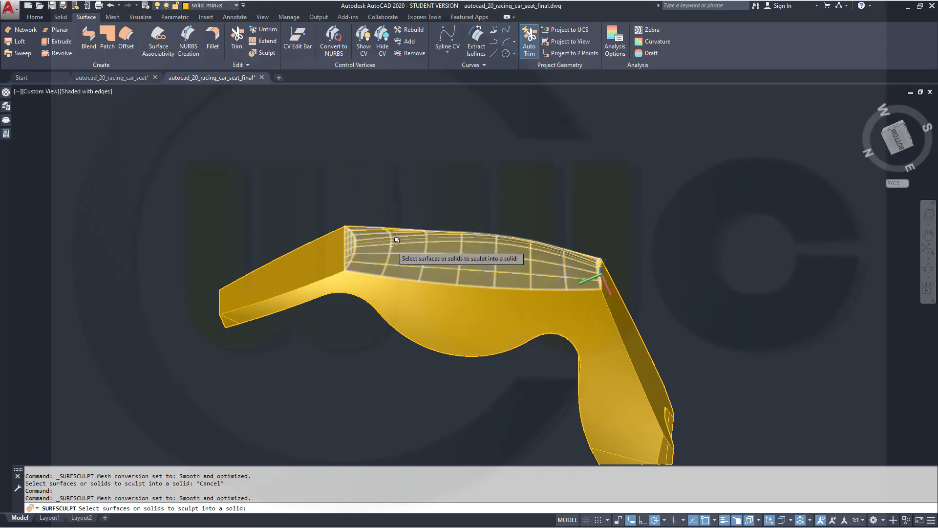
click(405, 253)
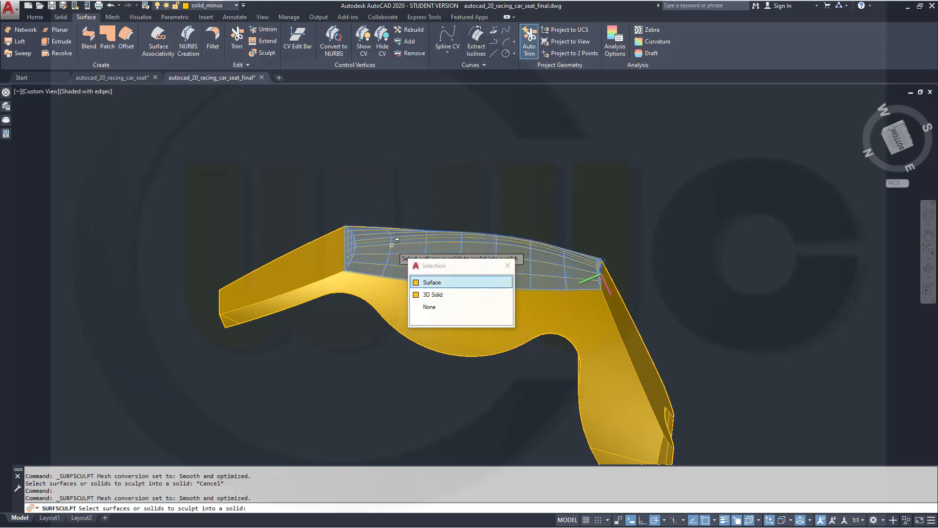
click(434, 282)
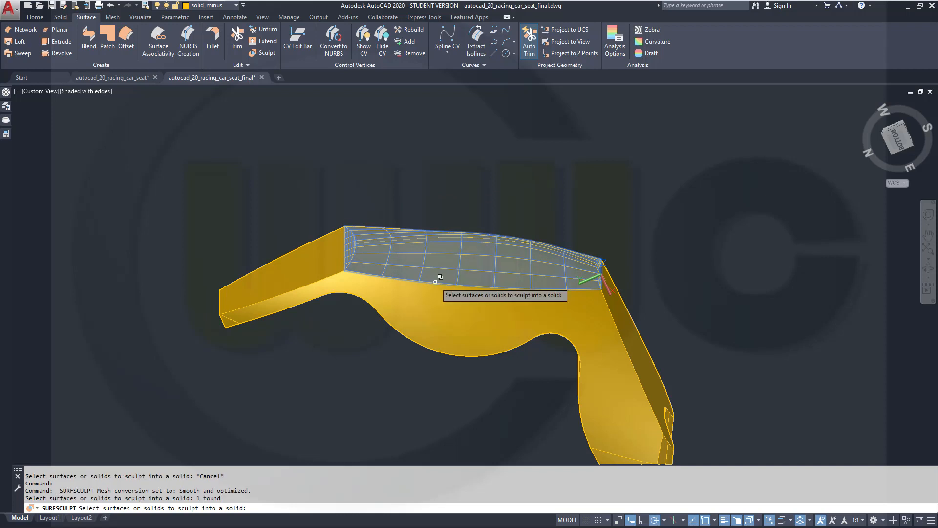
click(417, 302)
key(Return)
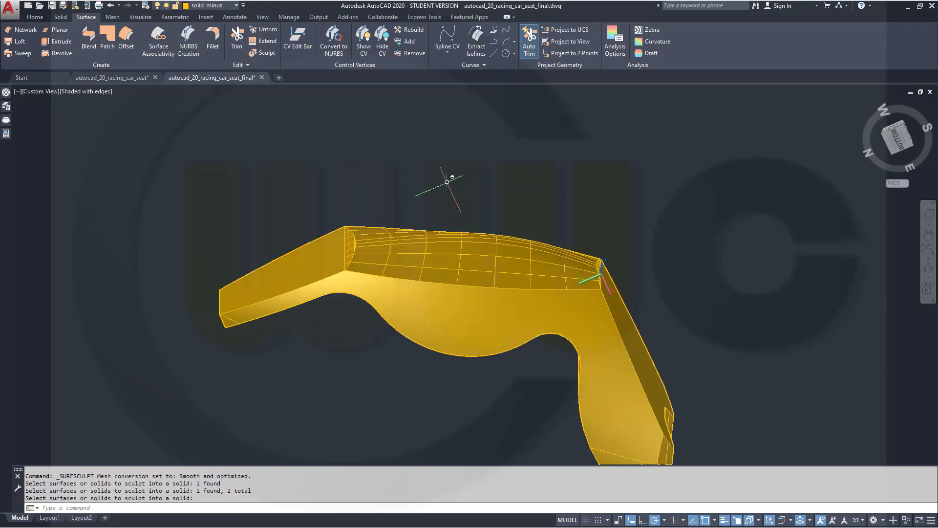
Step: Move the leftover joined surface to the turned-off layer 0
click(429, 244)
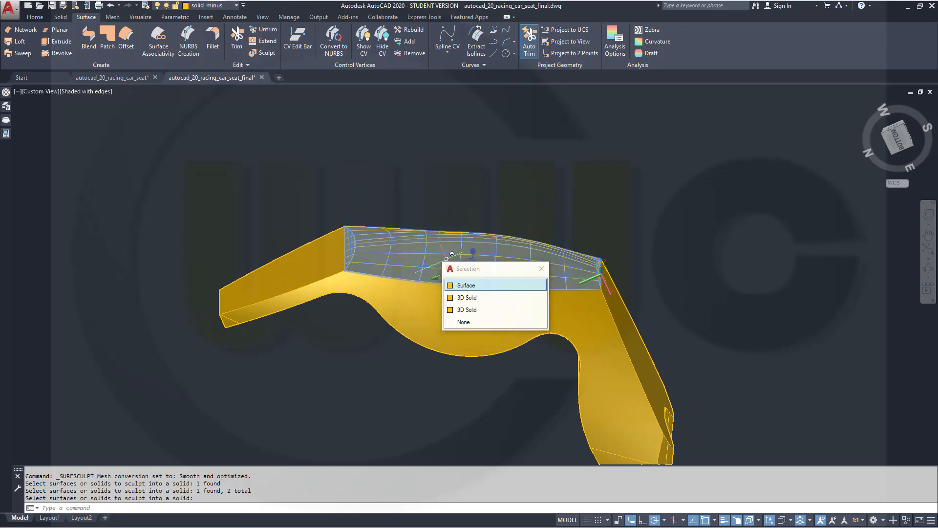
click(465, 286)
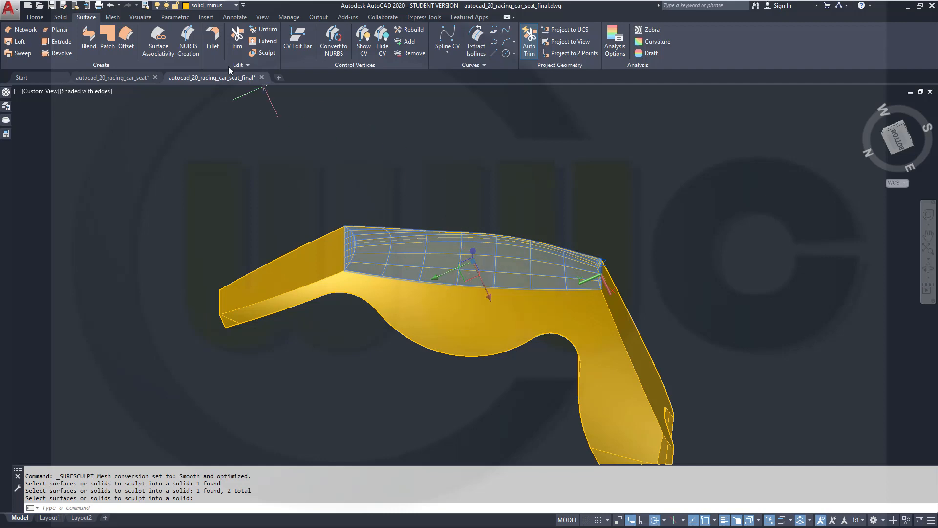
mouse_move(235, 7)
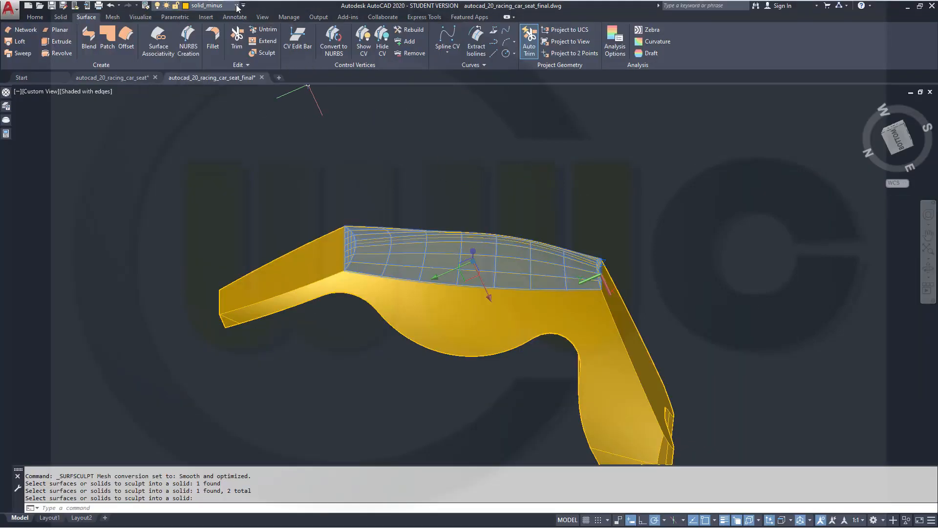
click(236, 6)
click(232, 19)
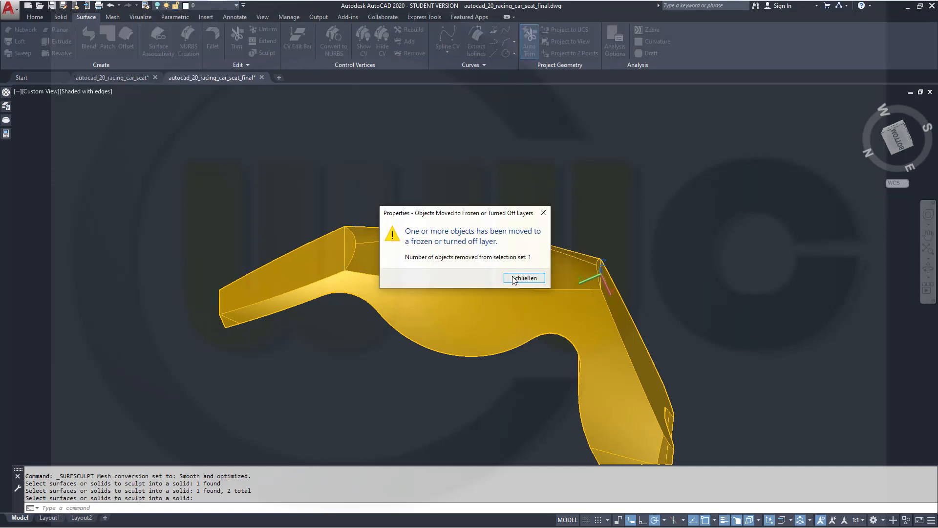
click(524, 278)
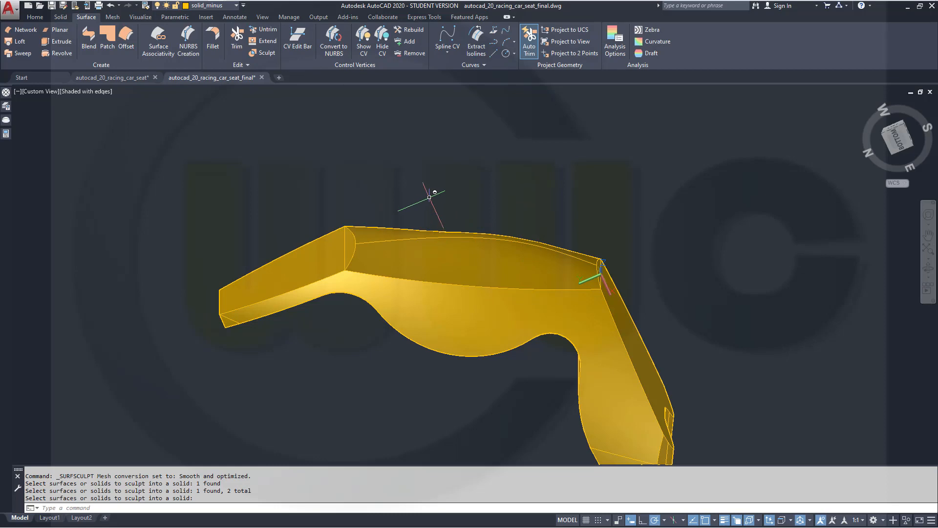
Step: Move the original seat body solid, which overlaps the sculpted solid, to layer 0
shift+middle_drag(429, 196, 440, 235)
key(Return)
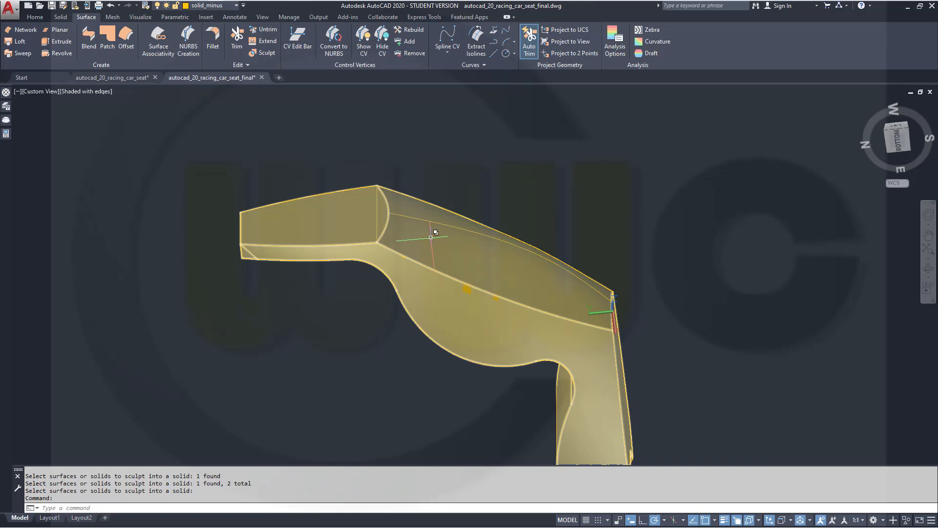
click(436, 232)
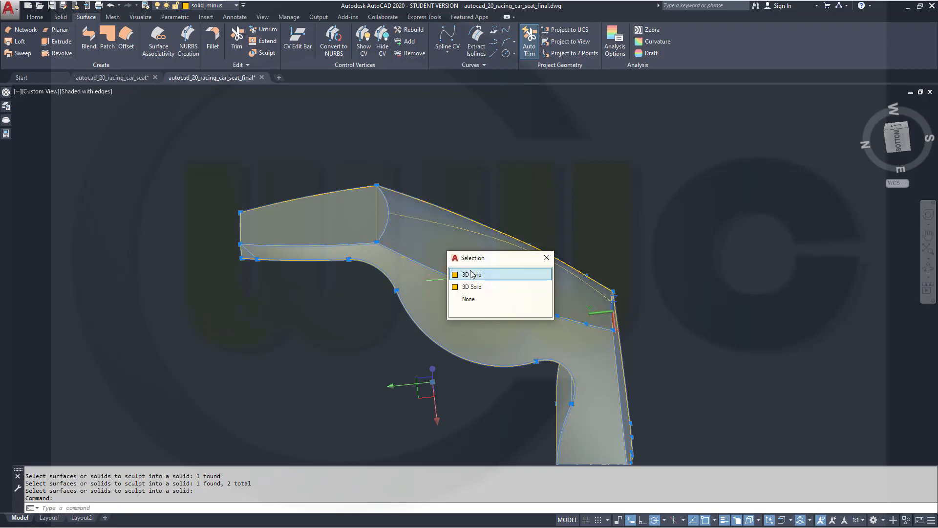
click(465, 287)
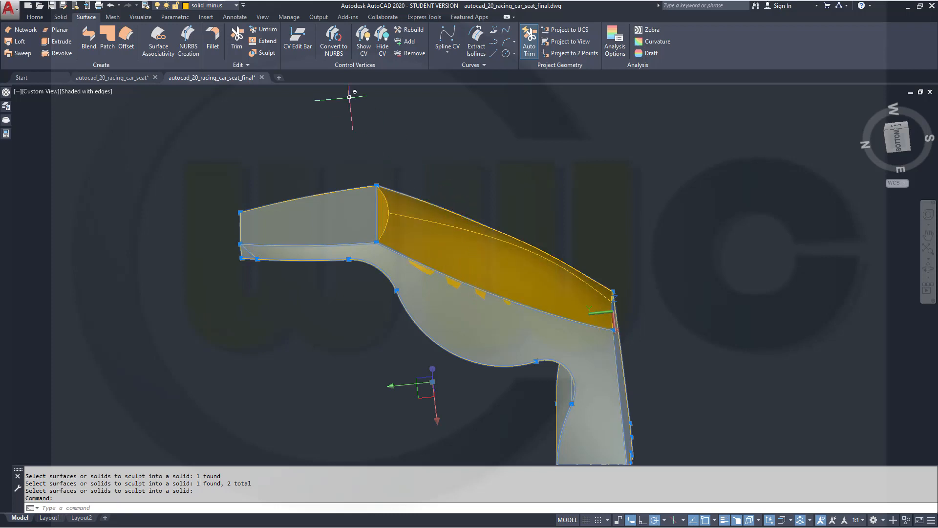
click(236, 6)
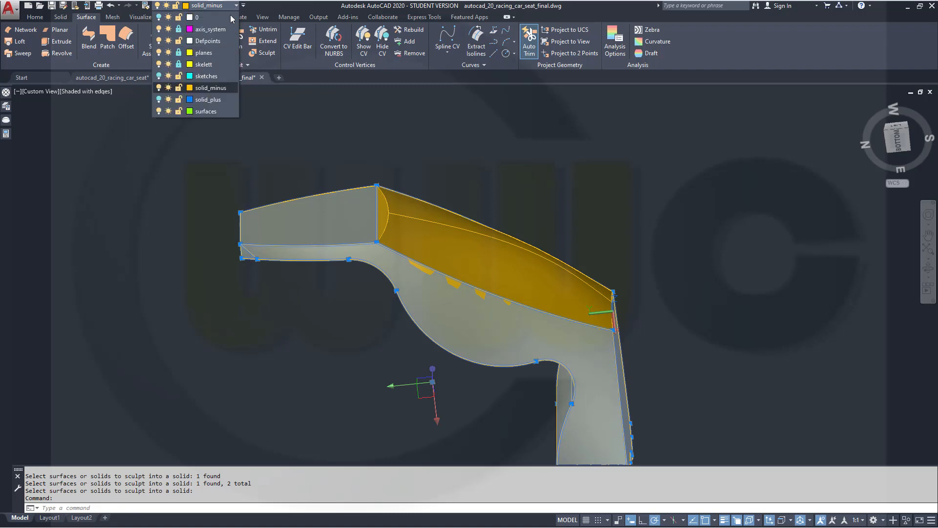
click(228, 19)
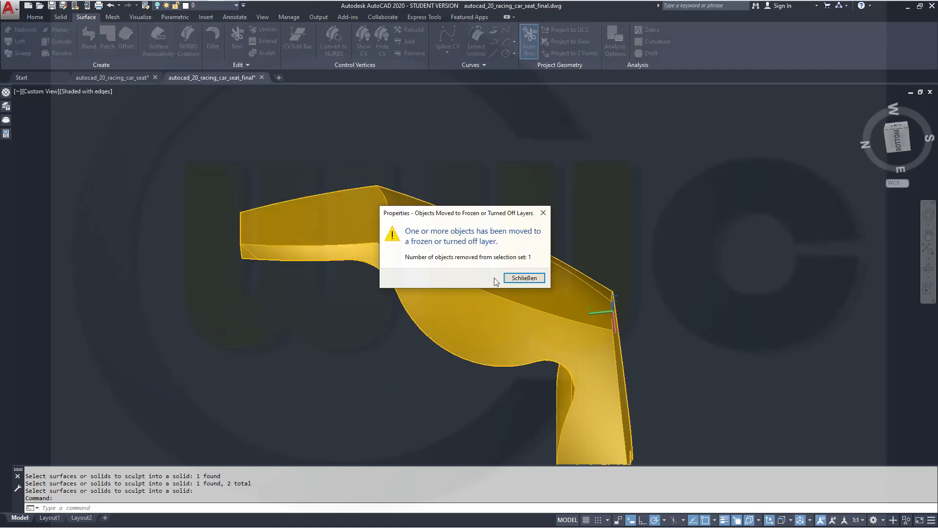
click(517, 281)
shift+middle_drag(509, 279, 410, 513)
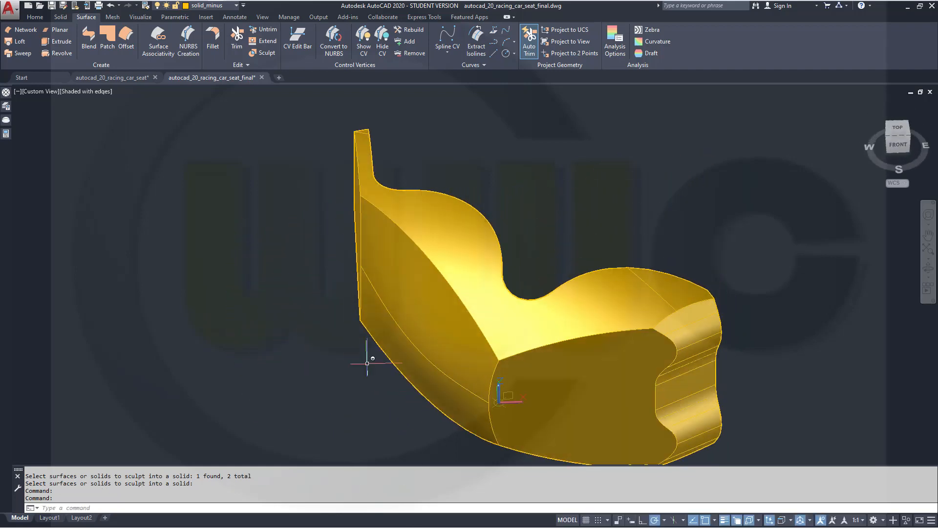
shift+middle_drag(371, 357, 479, 176)
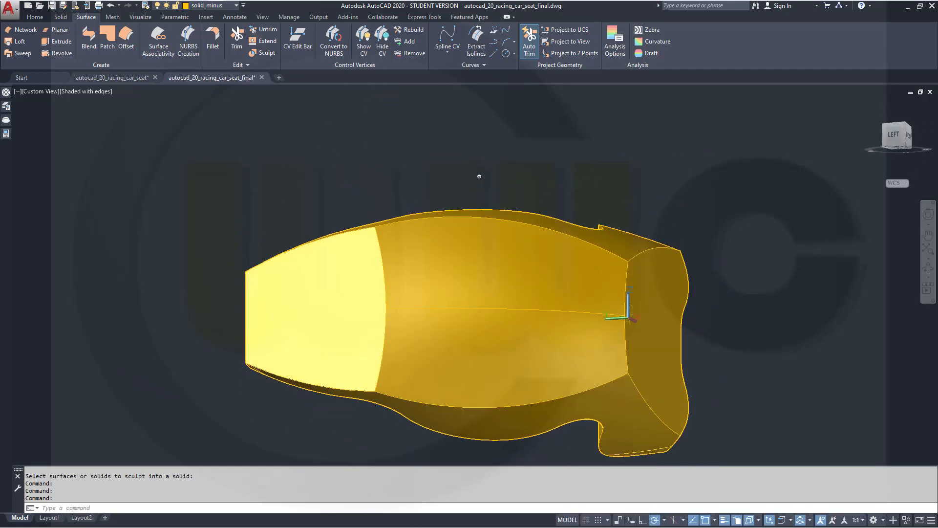
shift+middle_drag(475, 330, 464, 281)
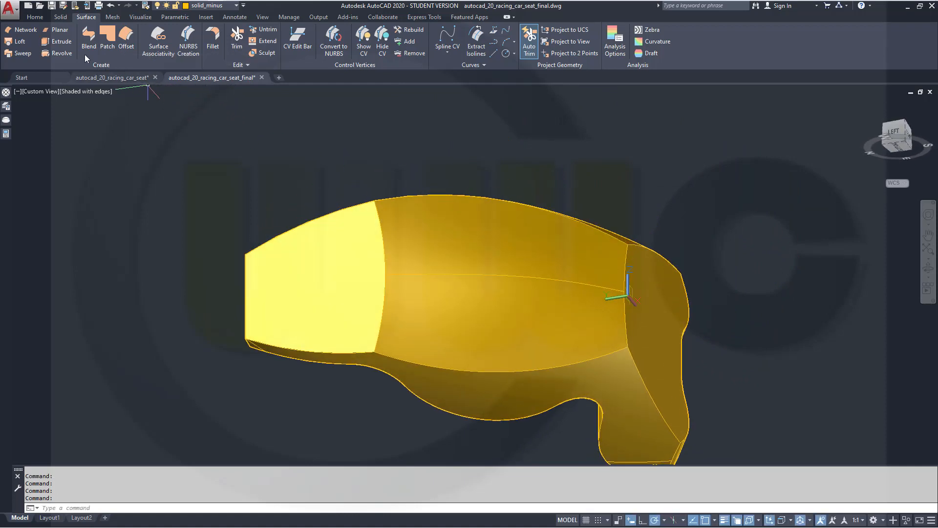
click(61, 17)
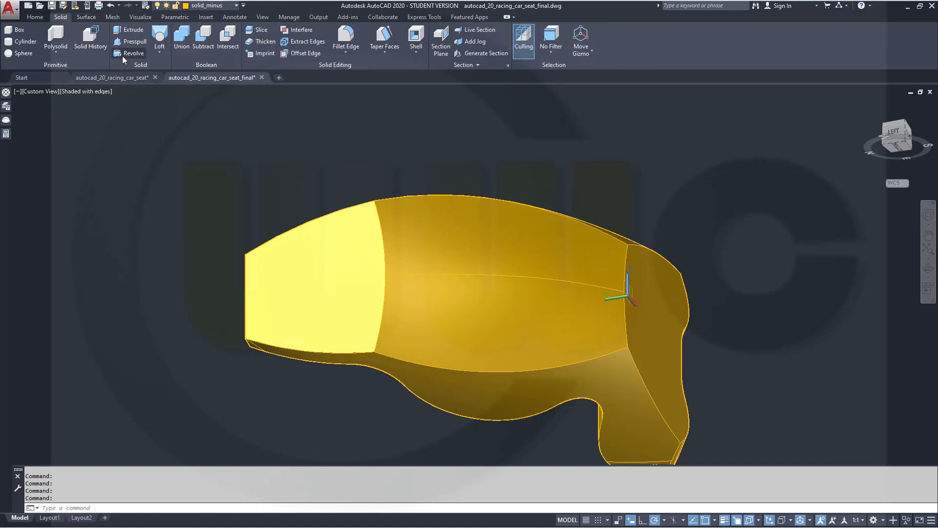
click(344, 38)
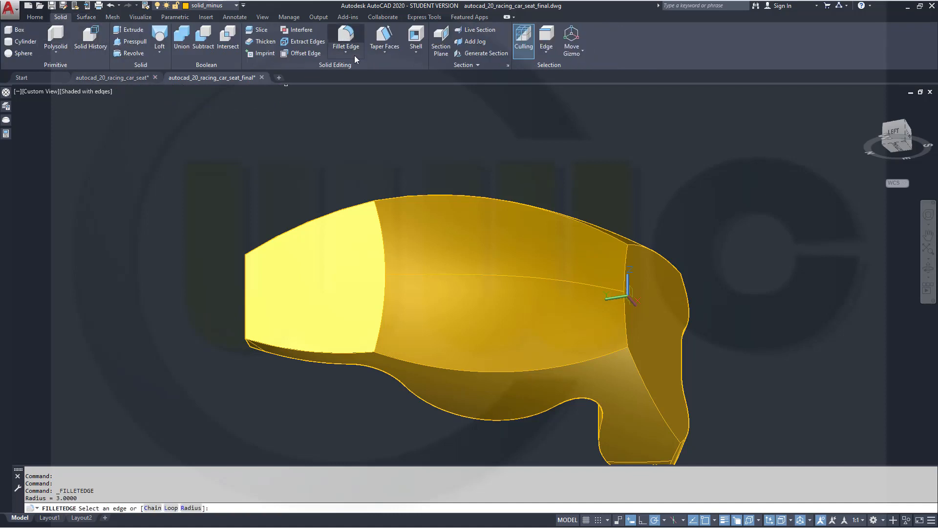
right_click(364, 122)
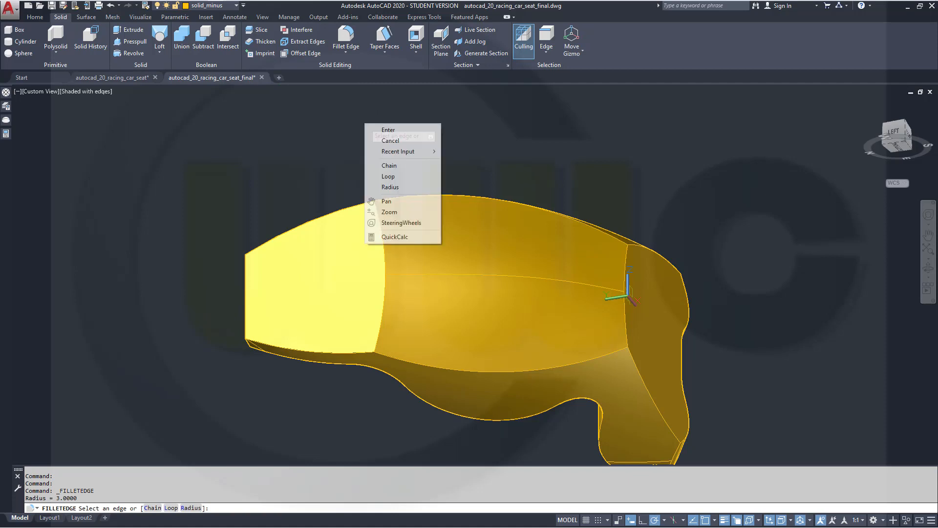
click(397, 186)
text(8)
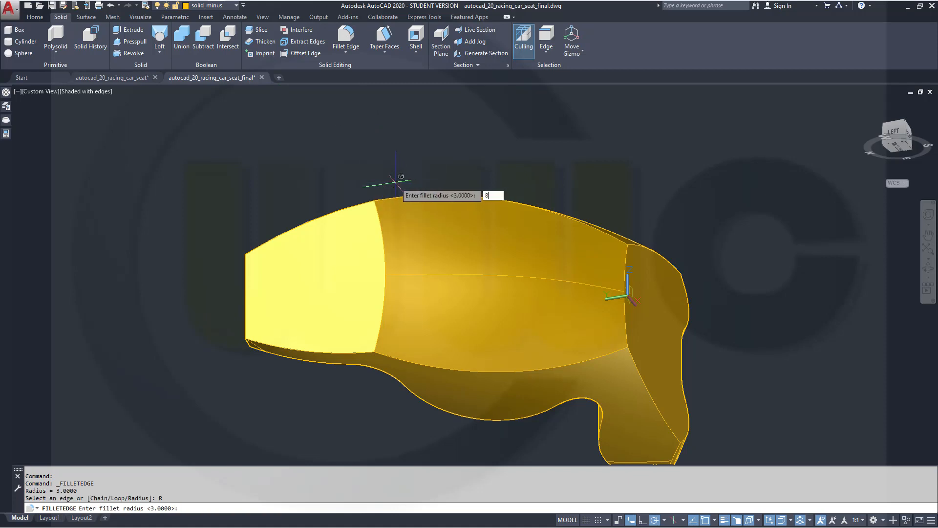
text(0)
key(Return)
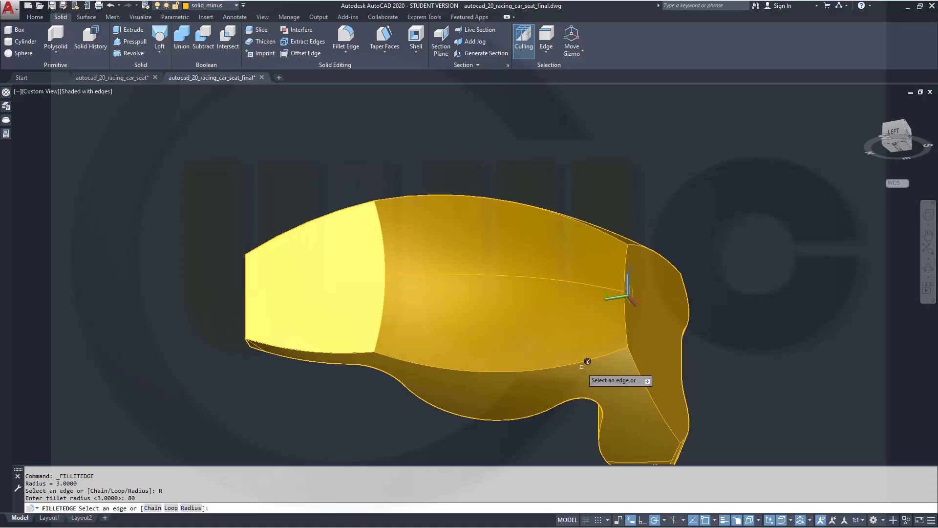
click(510, 371)
scroll(548, 369, up, 3)
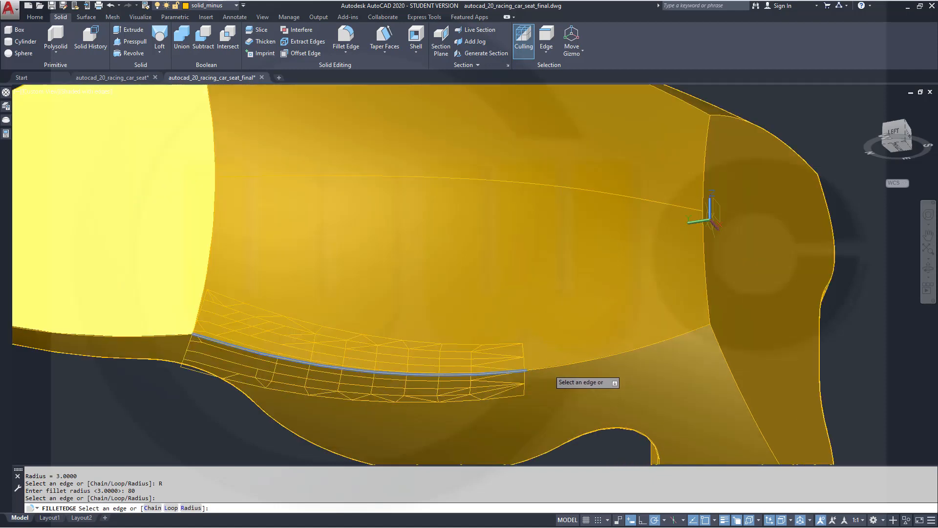
click(535, 369)
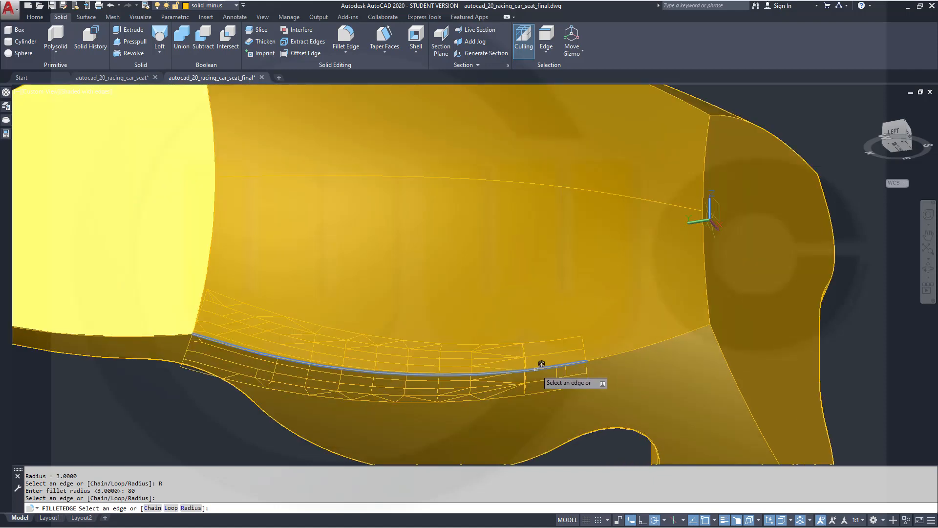
click(606, 353)
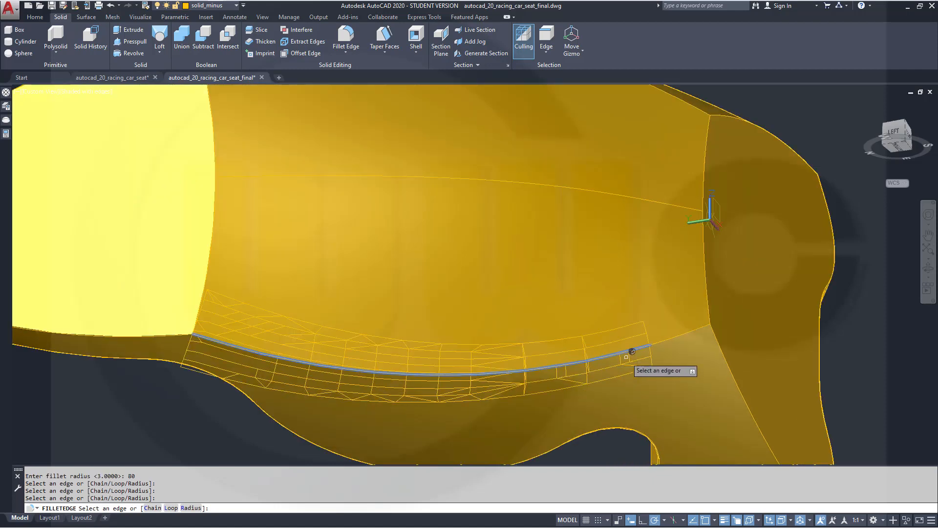
click(662, 340)
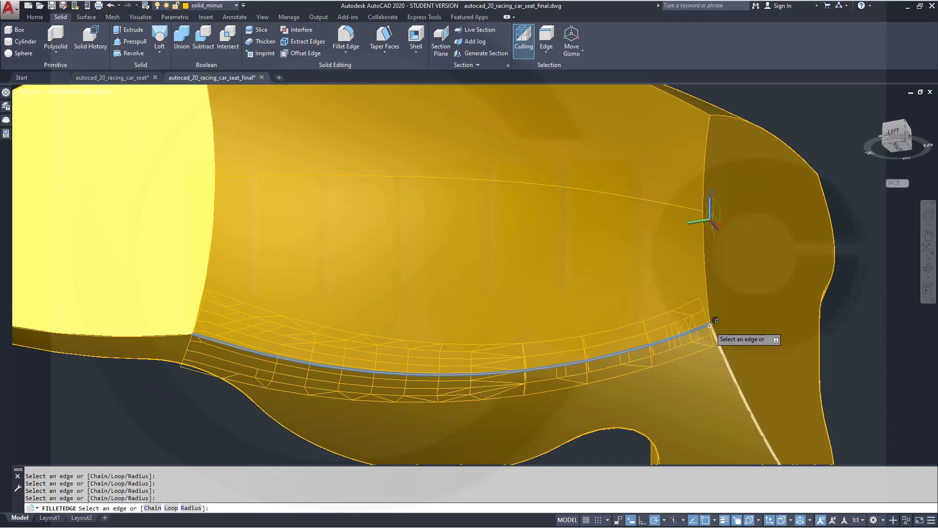
scroll(719, 332, up, 4)
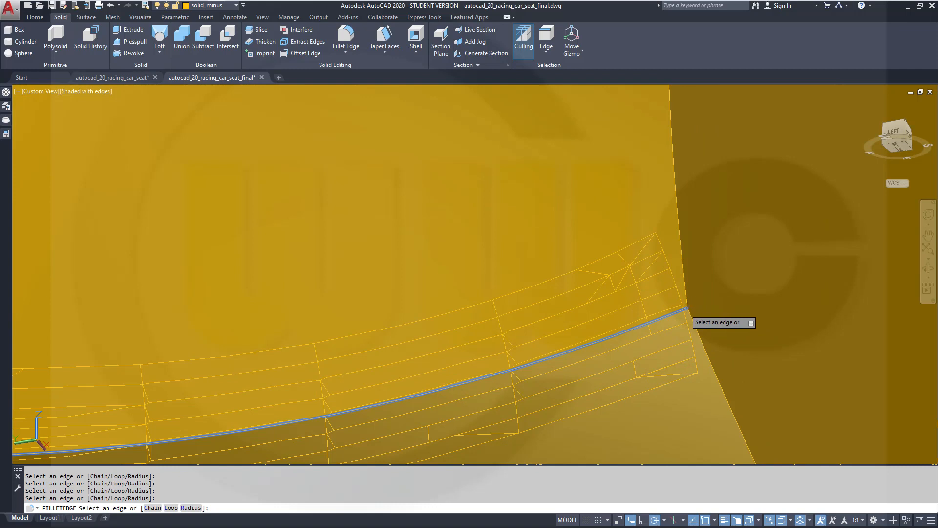
scroll(691, 303, up, 3)
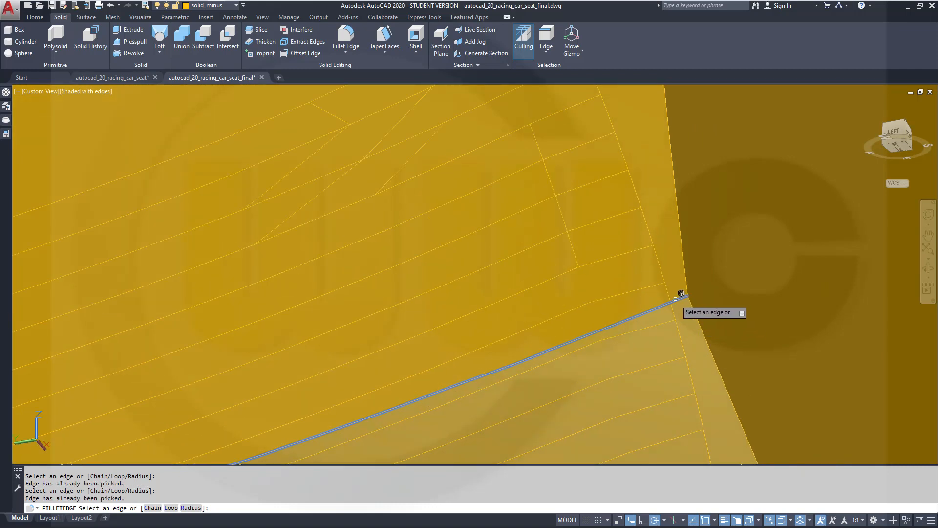
click(680, 293)
scroll(580, 274, down, 10)
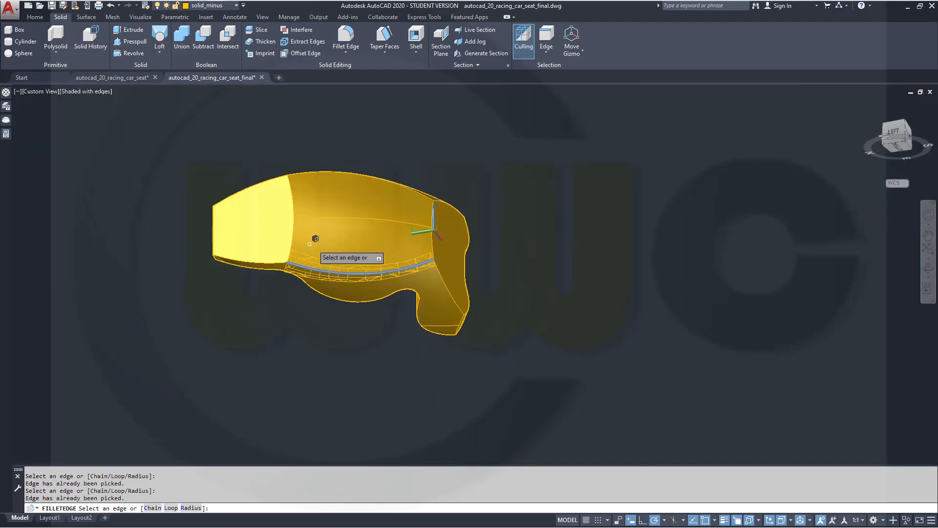
key(Escape)
key(Escape)
key(Escape)
Step: Fillet one long edge chain between the curved outer surface and the side of the seat body with Fillet Edge, radius 80
middle_drag(364, 251, 460, 246)
scroll(488, 261, up, 5)
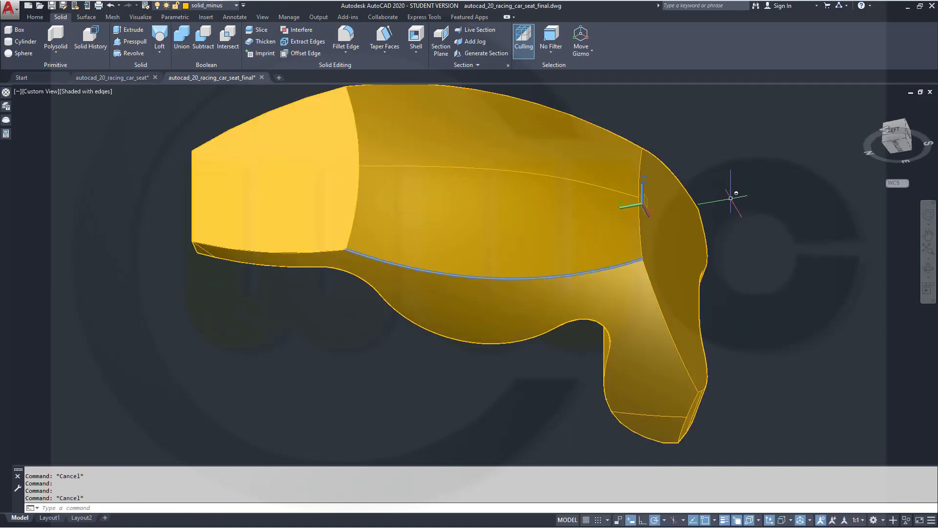
click(341, 47)
right_click(128, 326)
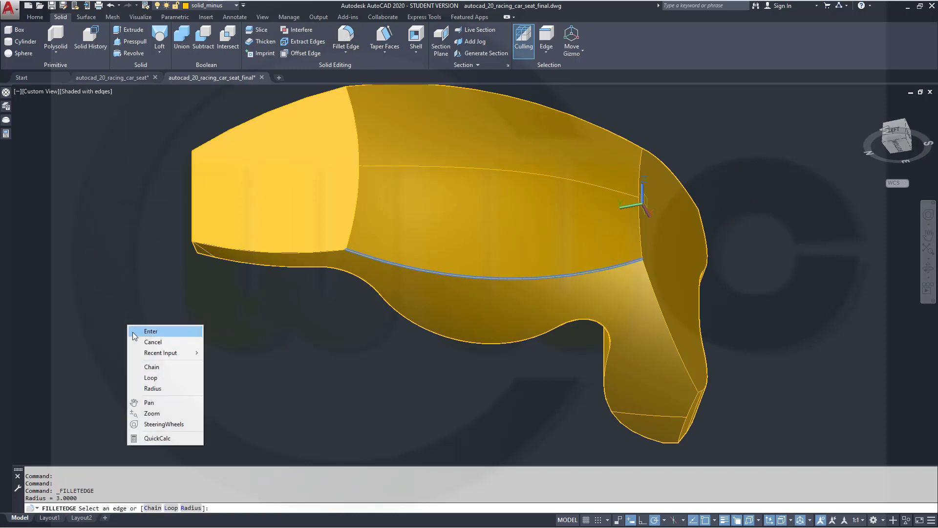
click(149, 367)
right_click(185, 333)
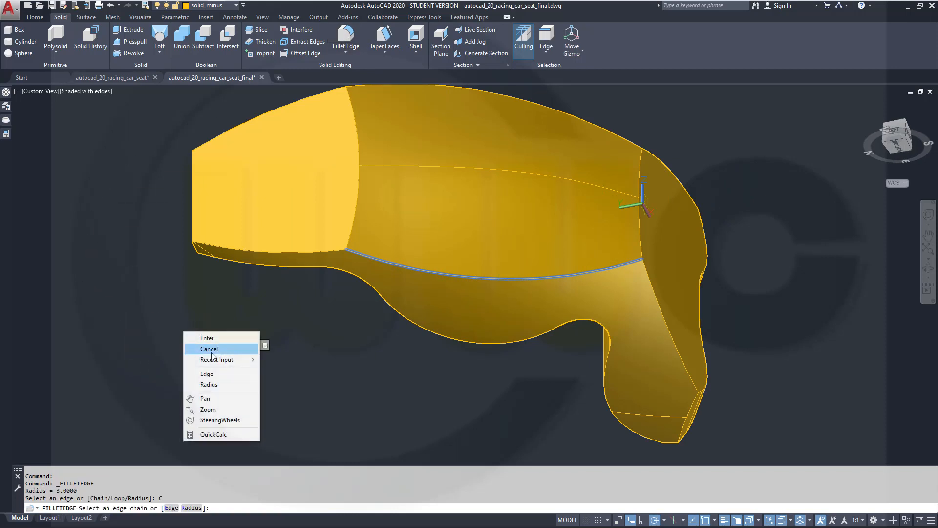
click(209, 384)
text(80)
key(Return)
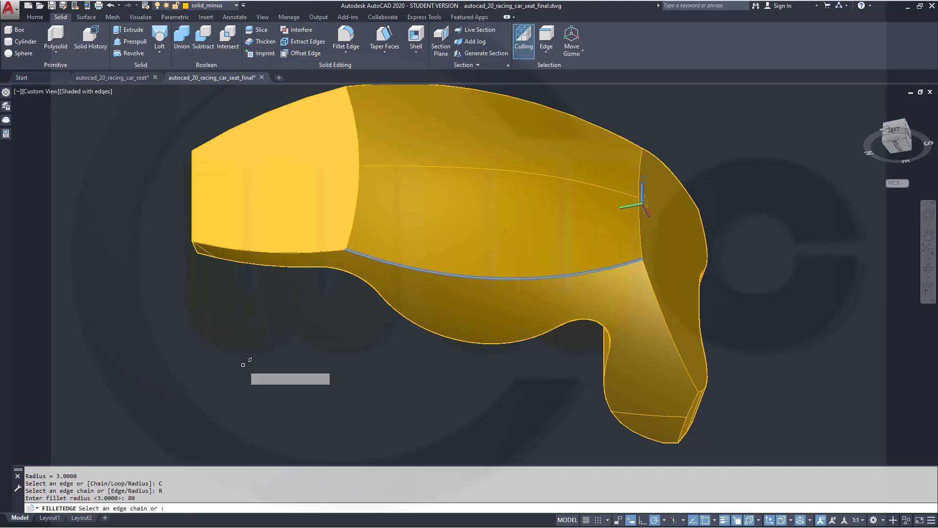
click(437, 273)
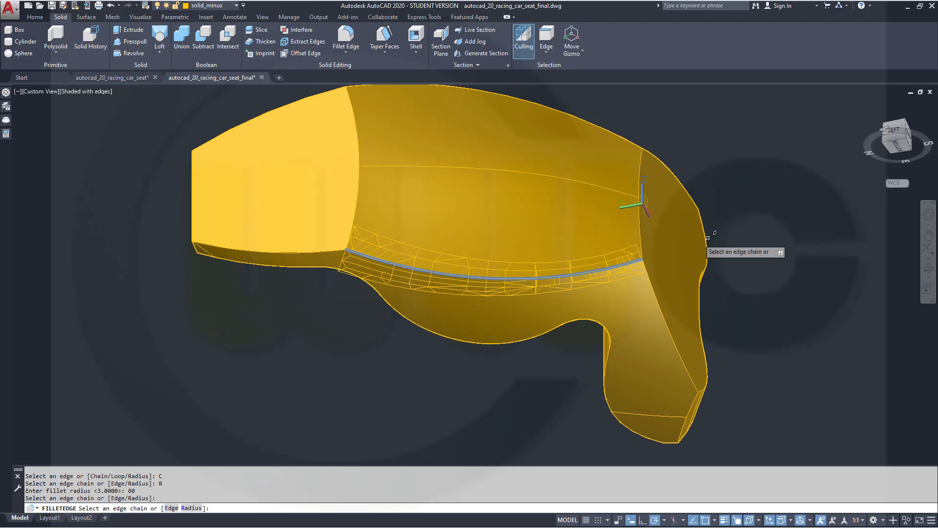
key(Return)
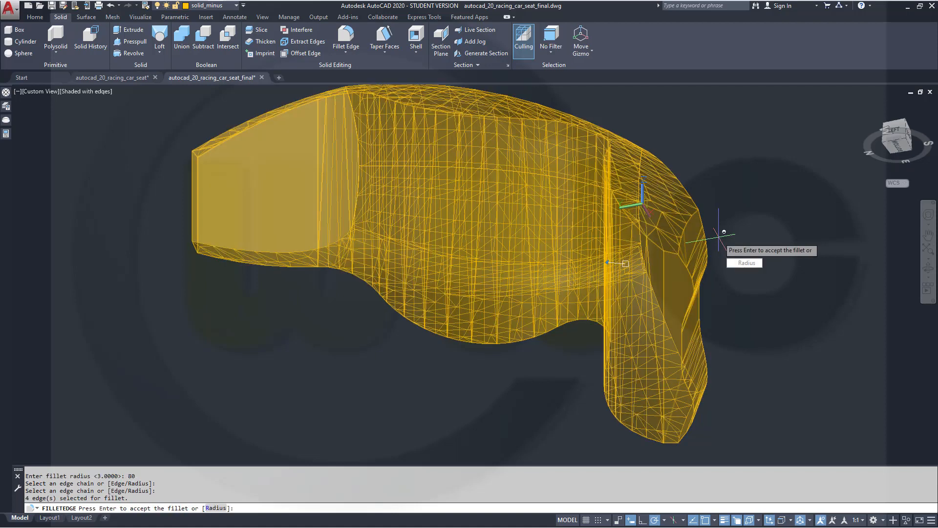
key(Return)
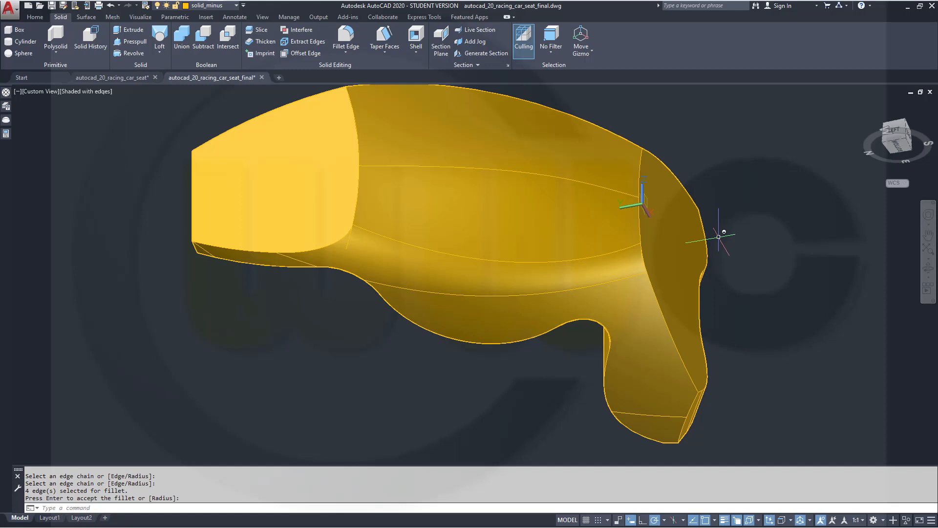
Step: Fillet the matching long edge chain on the opposite side of the seat body with the same radius of 80
click(560, 135)
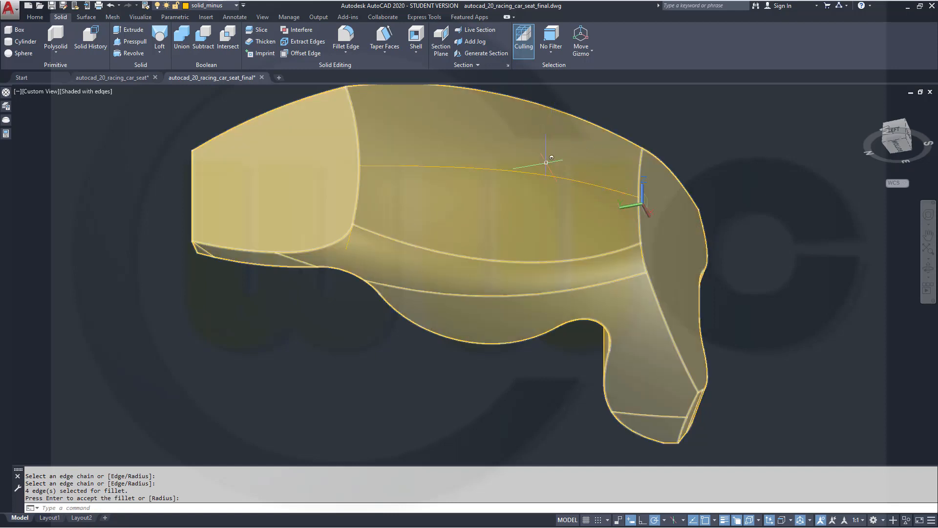
key(Escape)
key(Return)
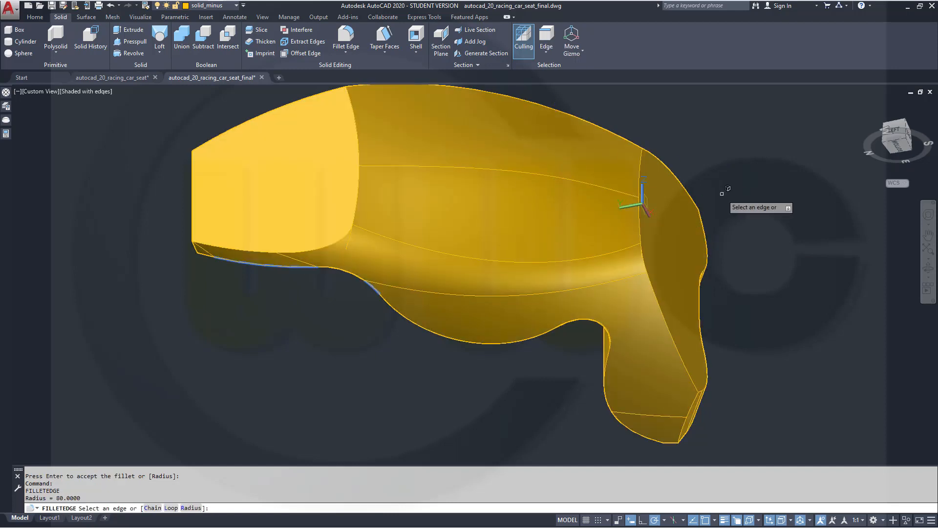
shift+middle_drag(722, 194, 507, 150)
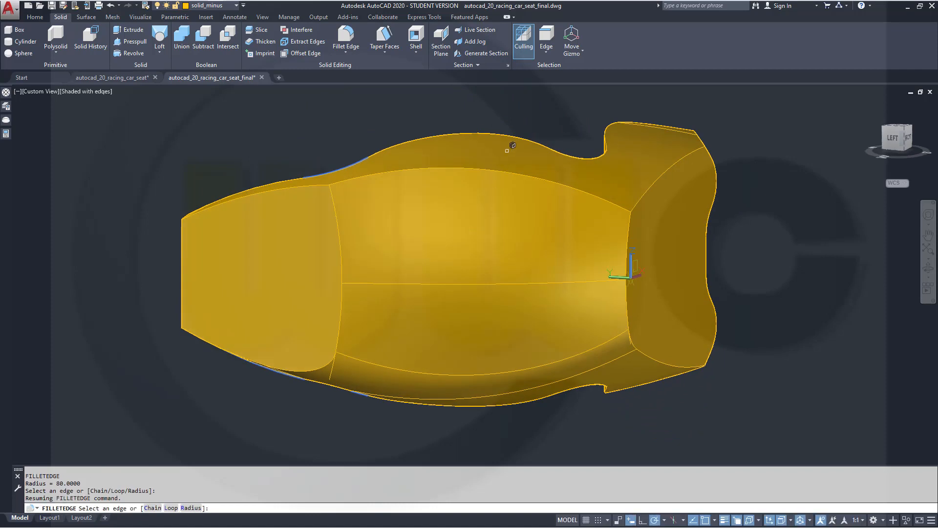
right_click(526, 115)
click(551, 158)
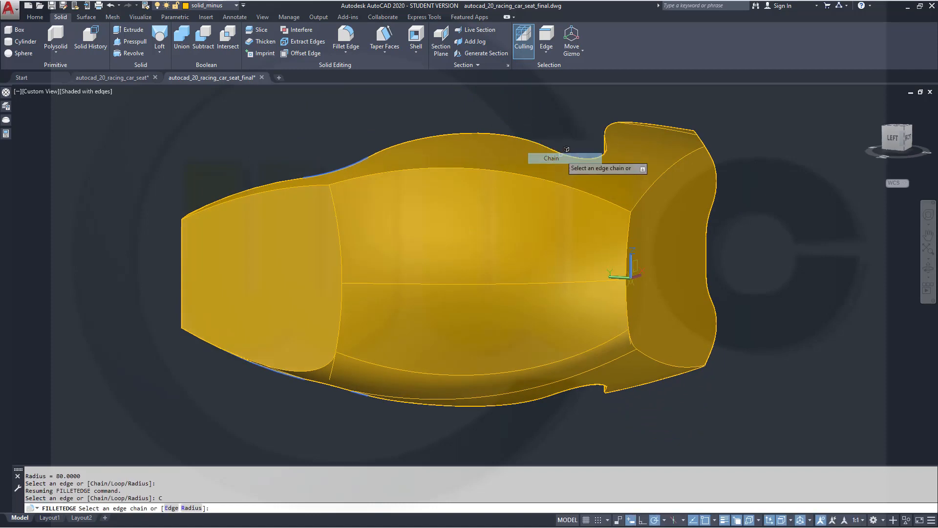
click(531, 175)
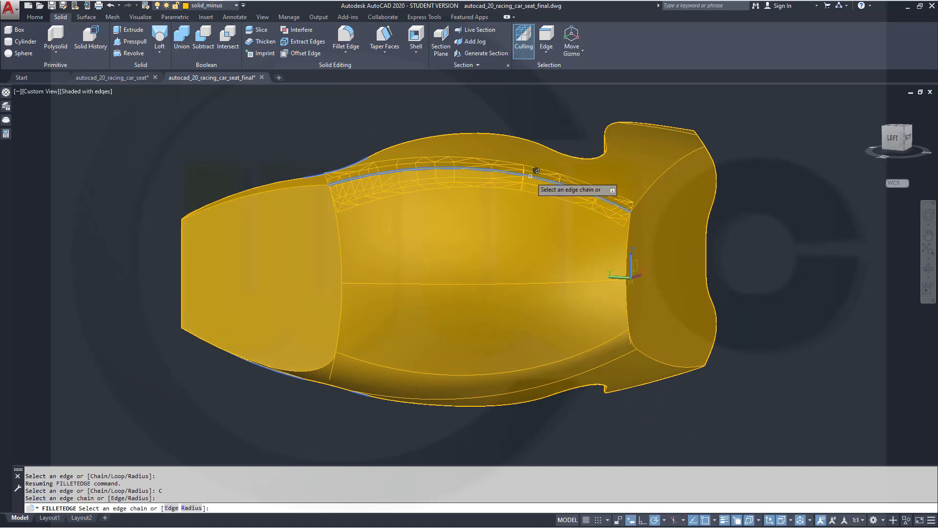
key(Return)
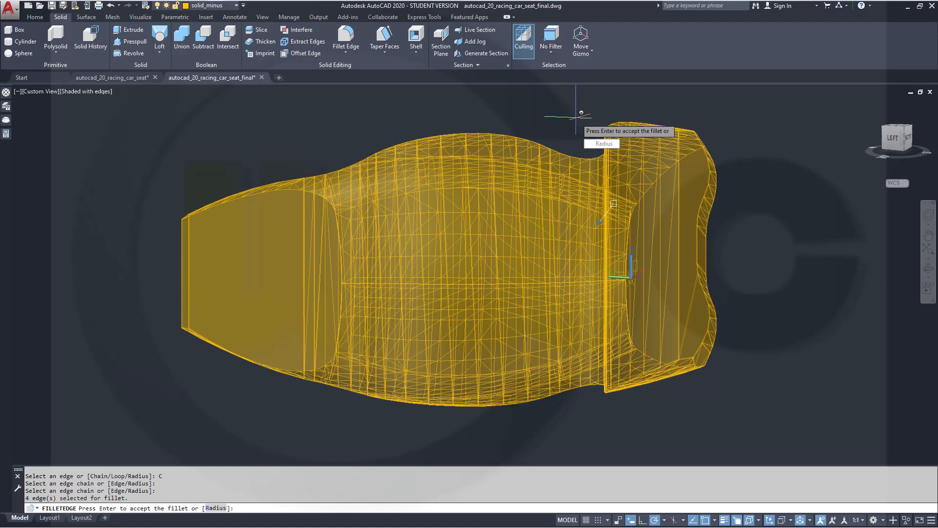
Step: Move the leftover curve that sticks out past the filleted corner at the flat upper back face to layer 0
shift+middle_drag(504, 223, 479, 254)
scroll(456, 172, up, 5)
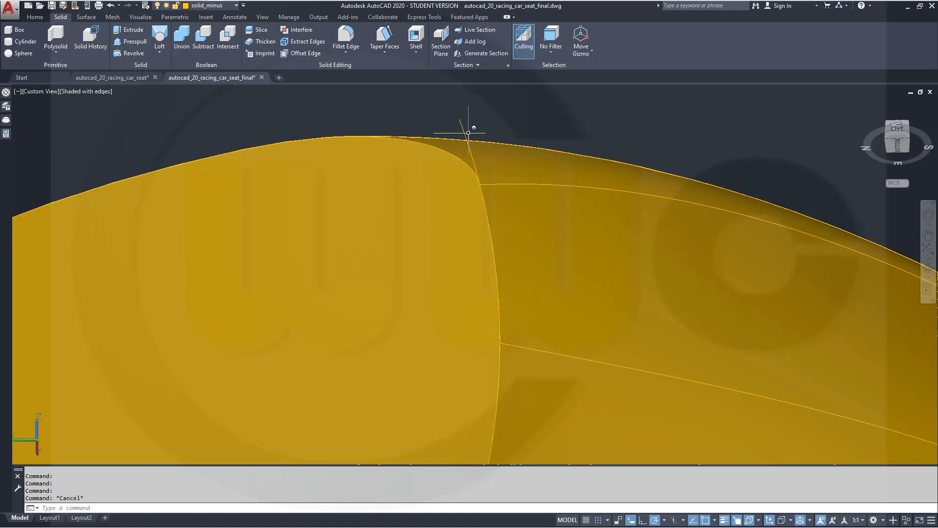
ctrl+click(467, 133)
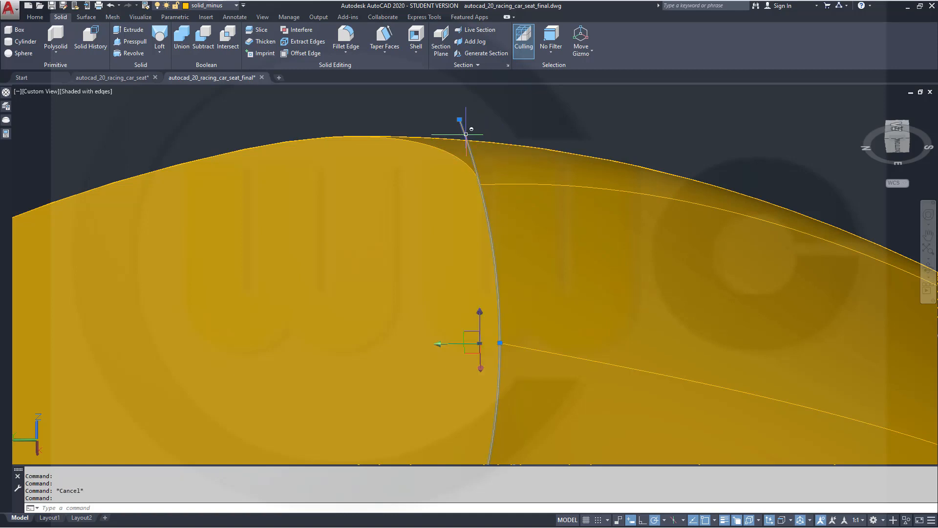
click(235, 8)
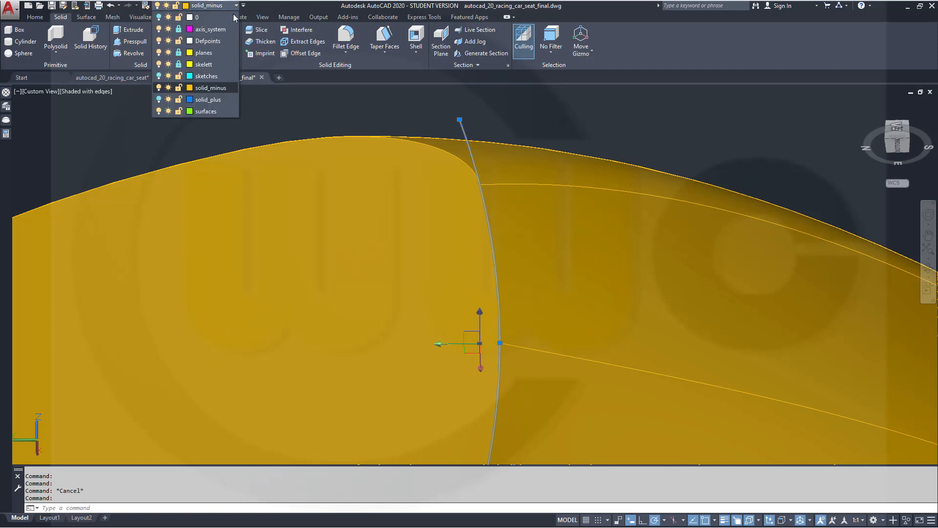
click(233, 15)
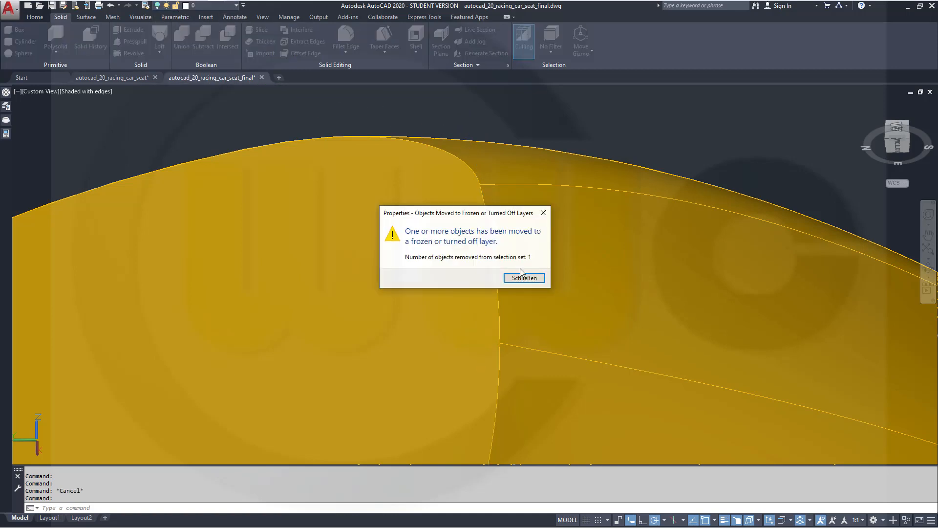
click(524, 278)
Step: Move the leftover curve along the rounded end of the large flat seat face, where it meets the curved back surface, to layer 0
scroll(523, 280, up, 2)
scroll(582, 268, down, 6)
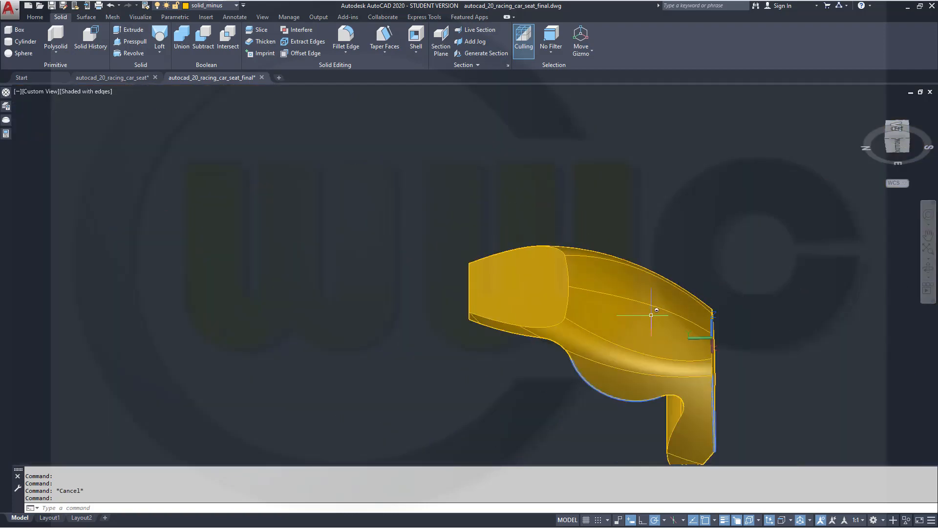
shift+middle_drag(667, 327, 592, 381)
scroll(655, 426, up, 4)
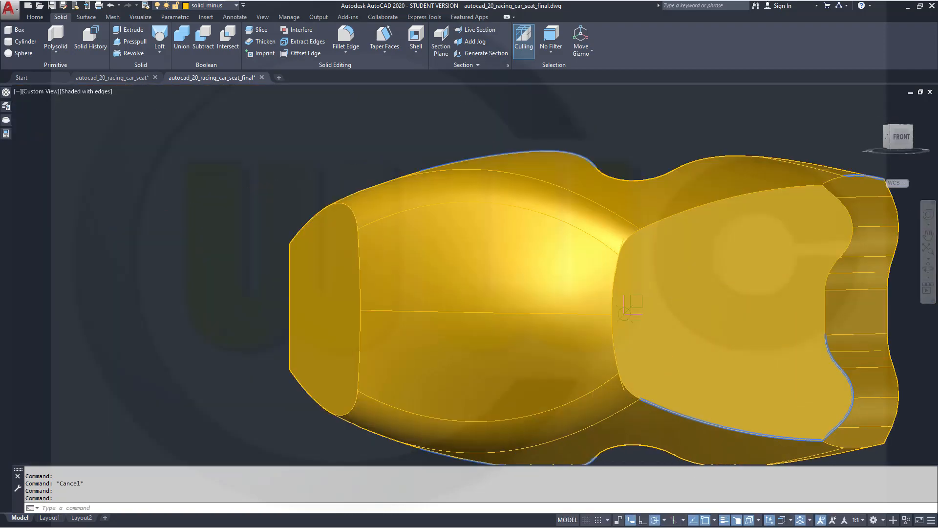
click(593, 355)
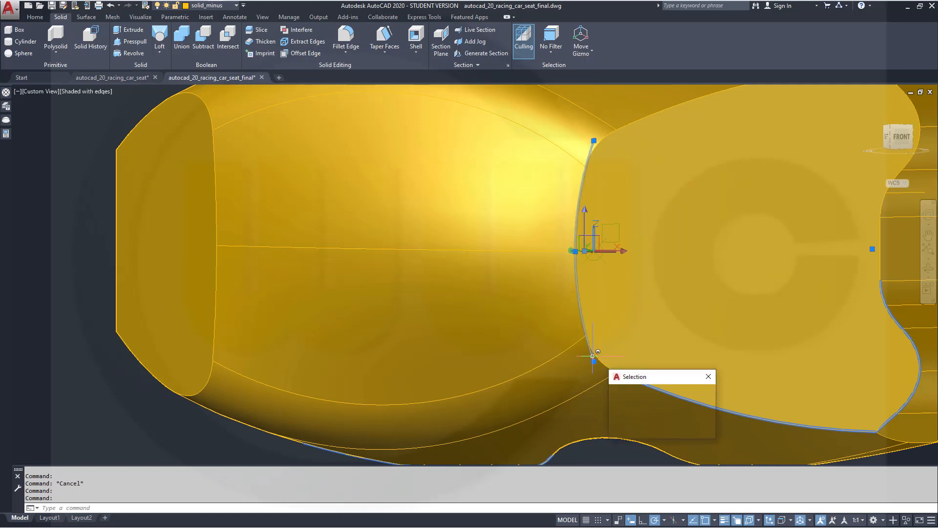
click(234, 8)
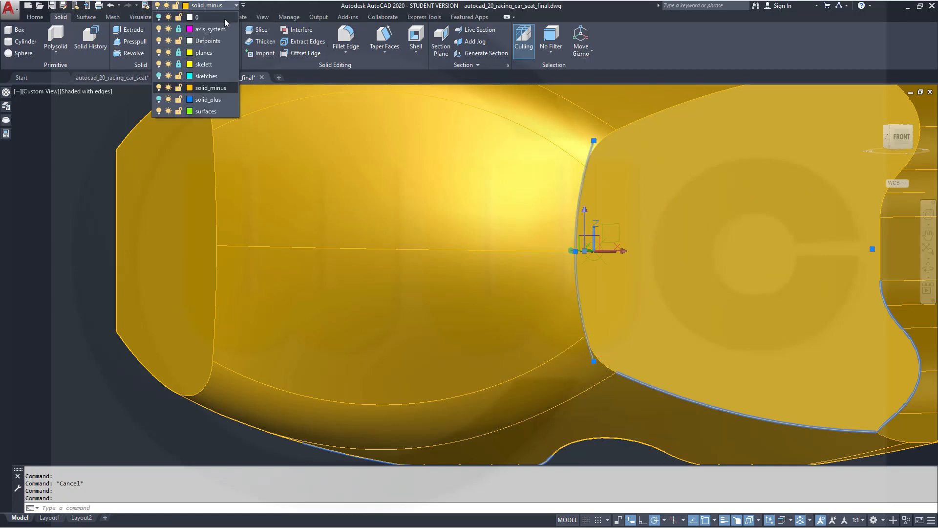
click(224, 19)
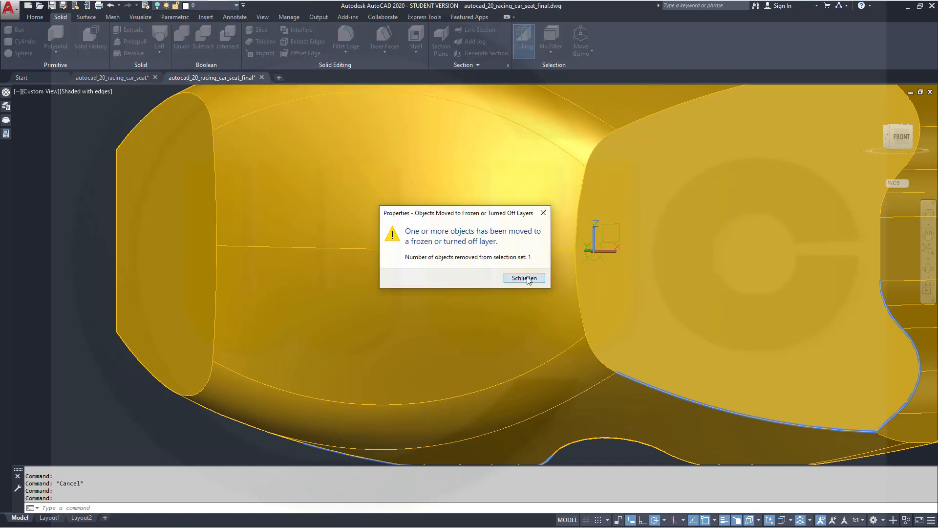
click(524, 278)
shift+middle_drag(480, 277, 487, 250)
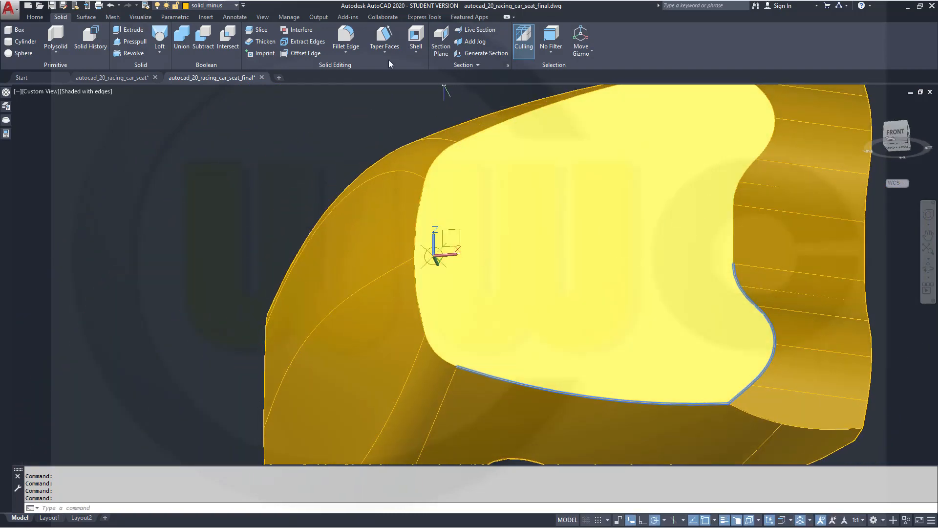
click(335, 49)
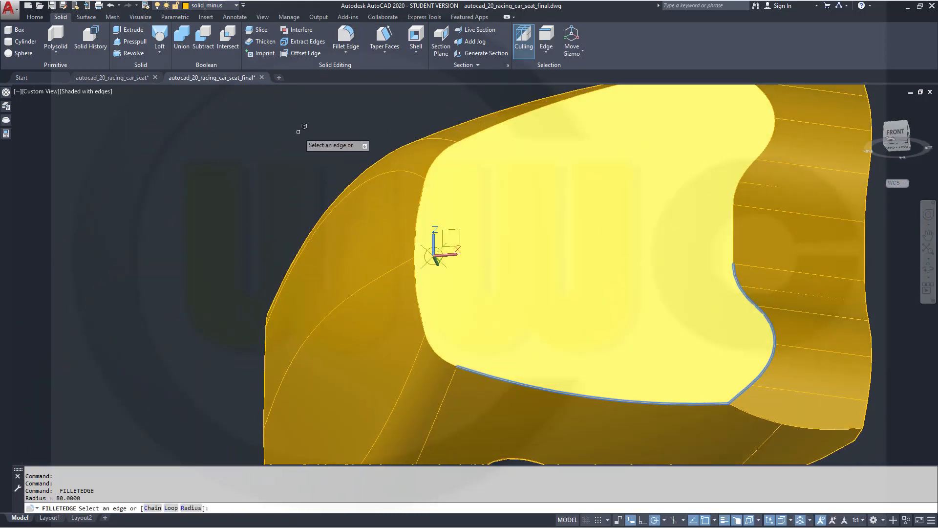
right_click(298, 132)
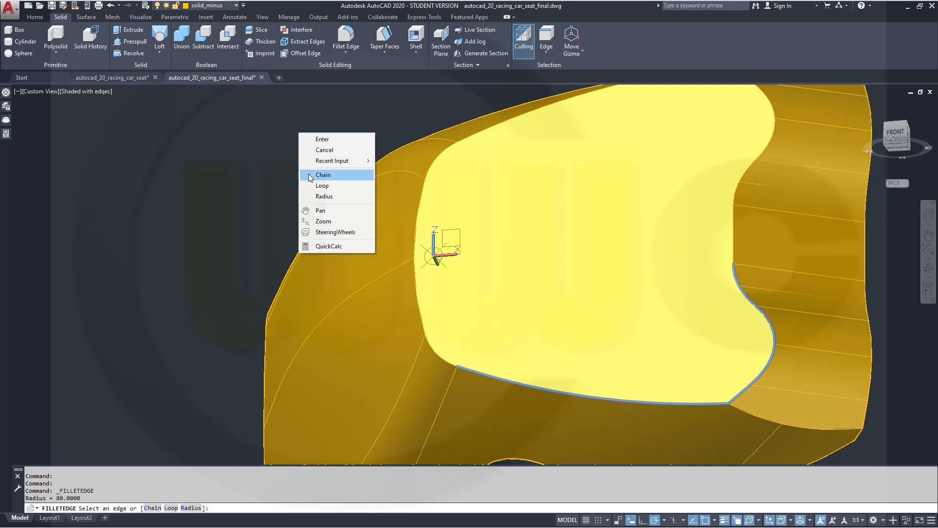
click(311, 175)
right_click(284, 133)
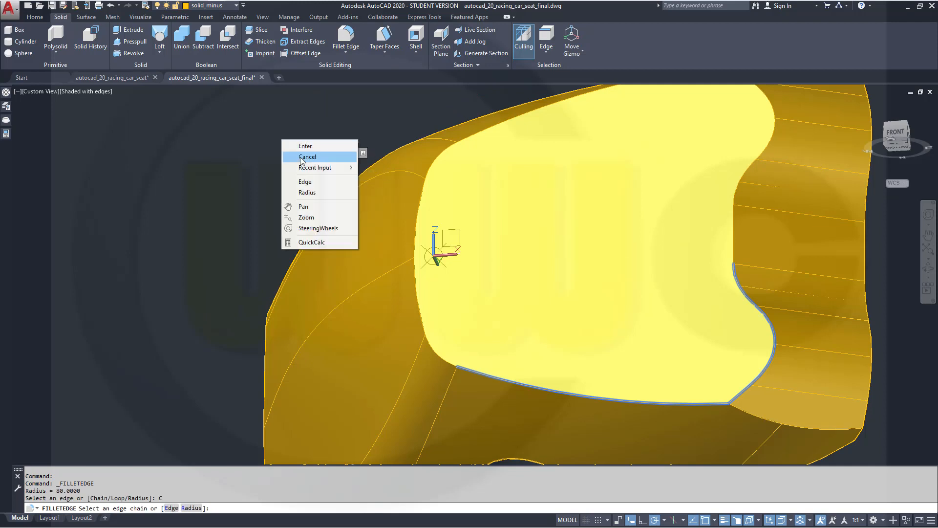
click(300, 194)
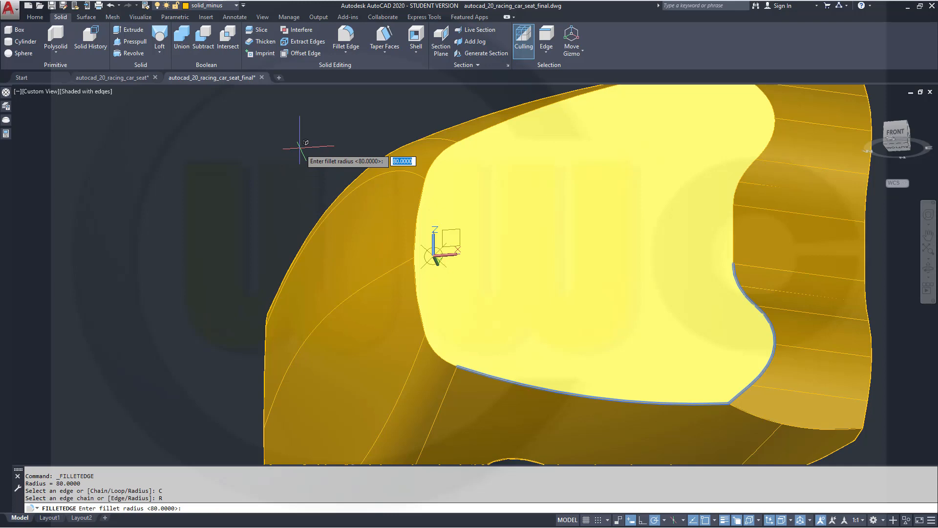
click(750, 385)
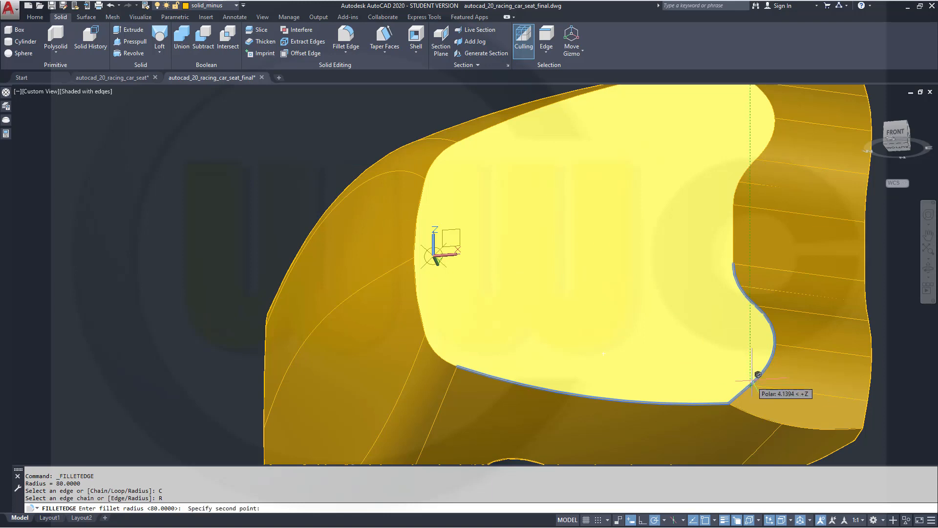
scroll(750, 384, up, 3)
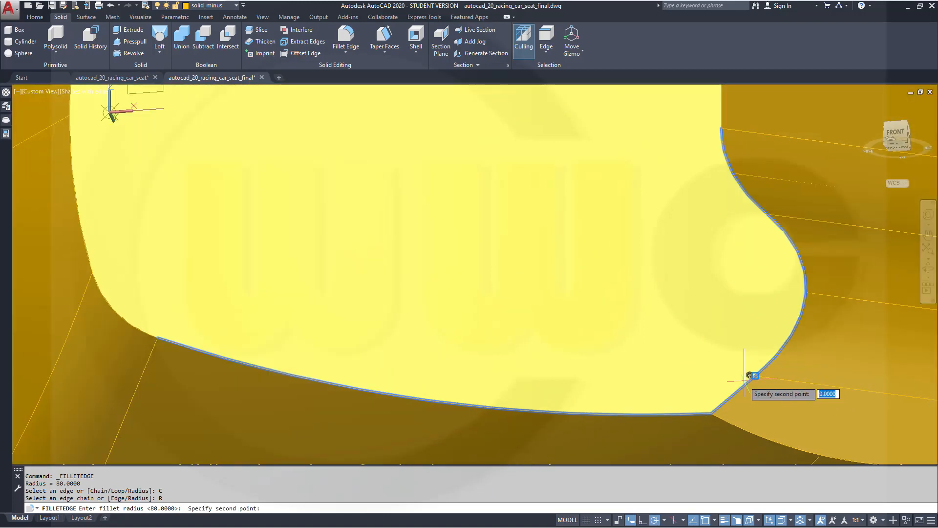
key(Escape)
key(Escape)
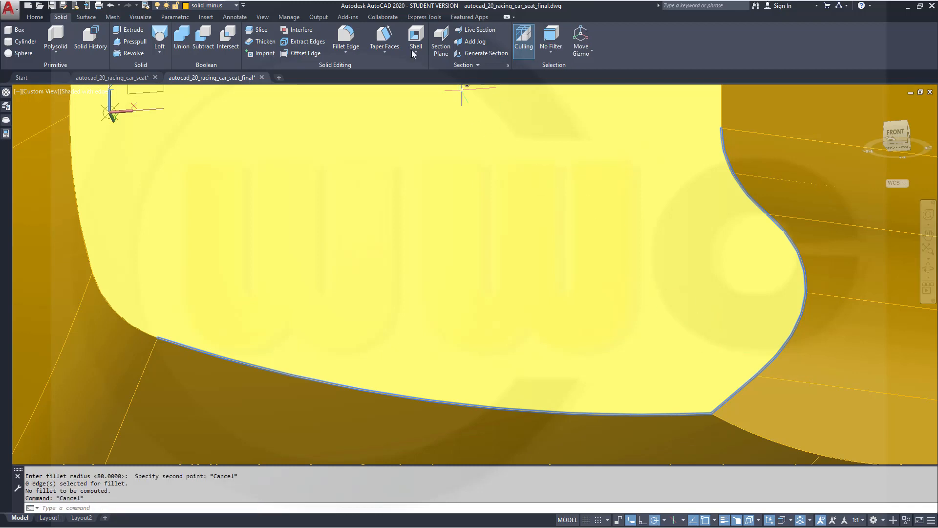
Step: Fillet the wavy edge chain at the front end of the flat seat face with Fillet Edge in Chain mode, radius 80
click(348, 38)
right_click(535, 190)
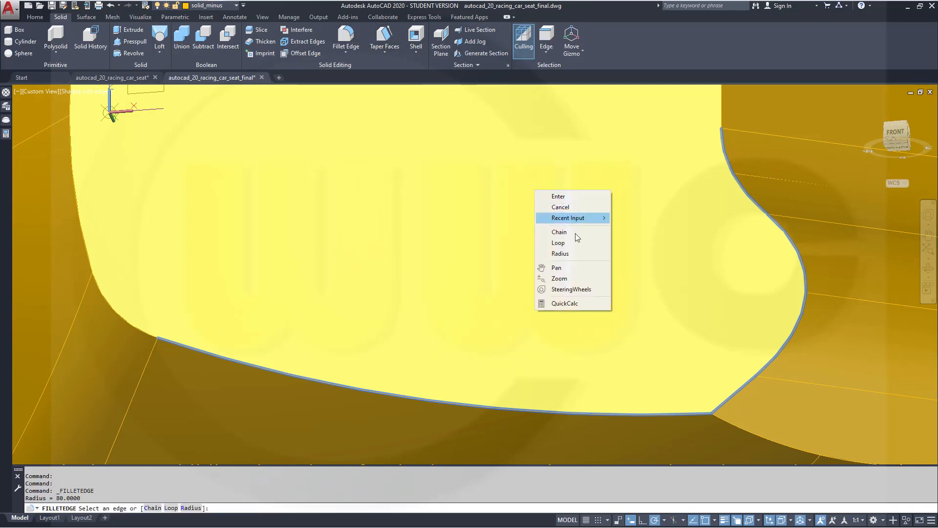
click(559, 232)
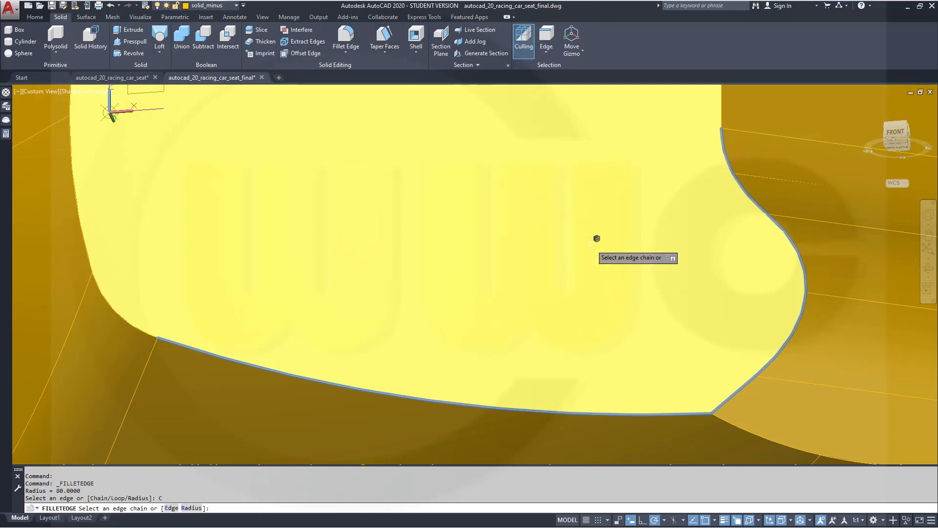
right_click(597, 237)
click(616, 299)
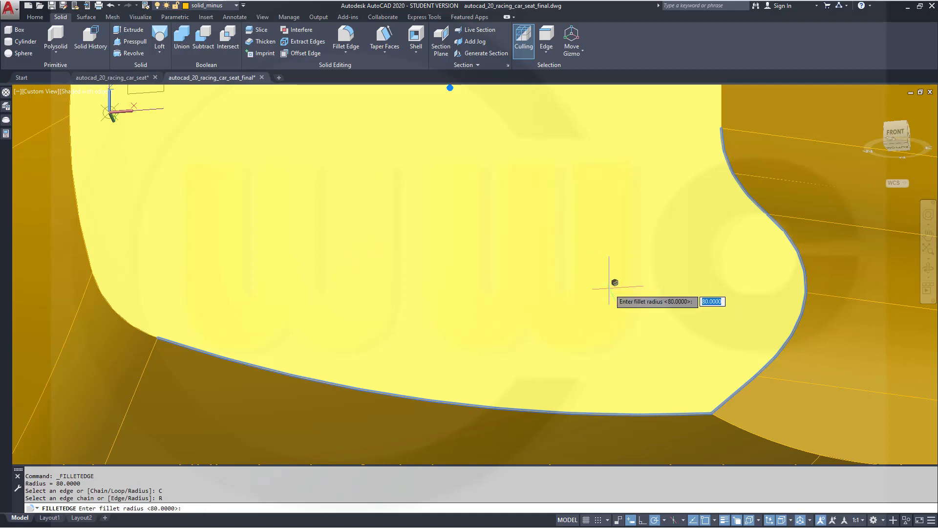
text(80)
key(Return)
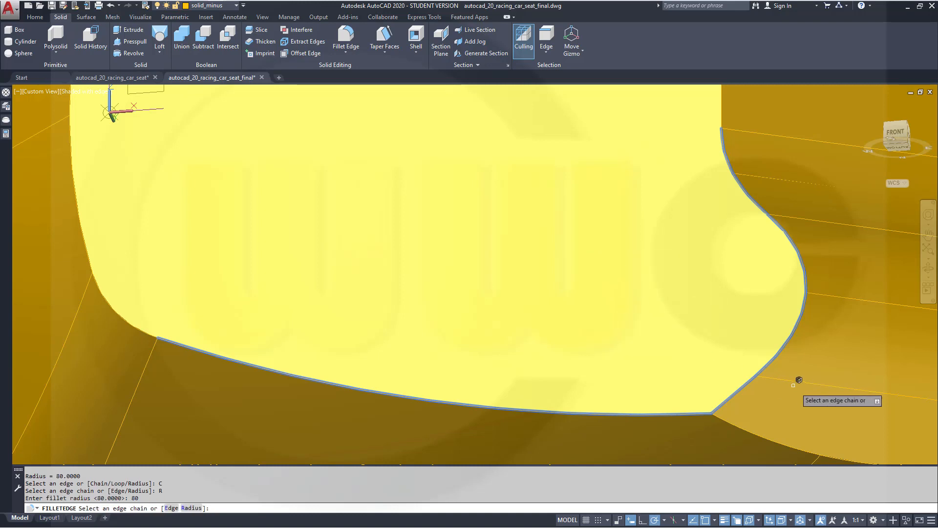
click(754, 377)
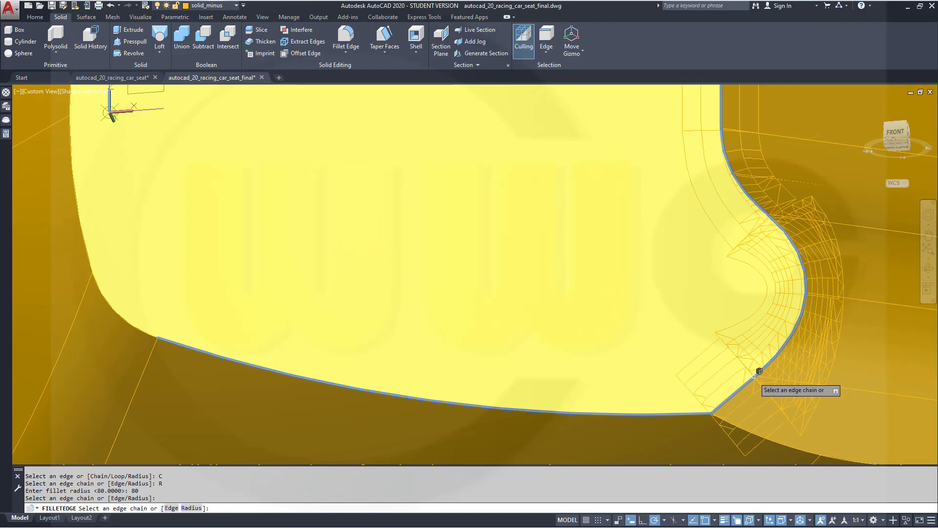
scroll(798, 332, down, 5)
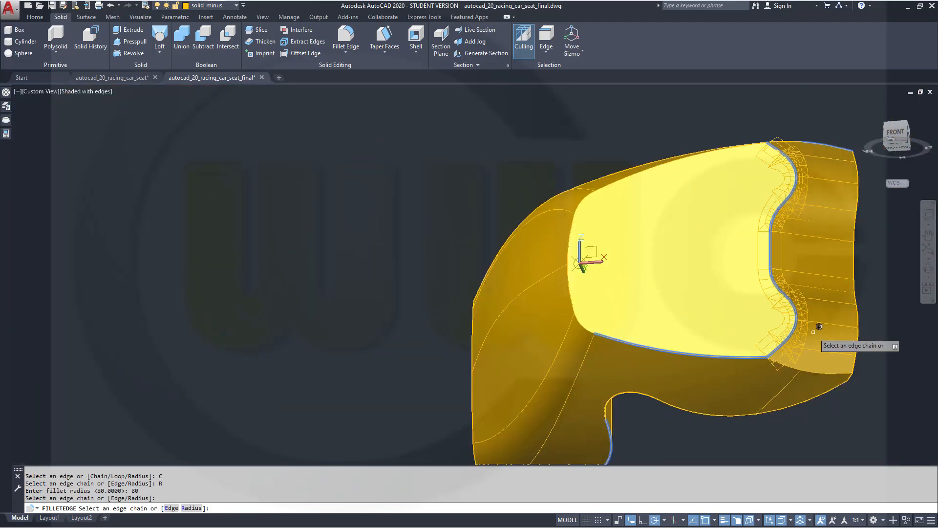
key(Return)
key(Return)
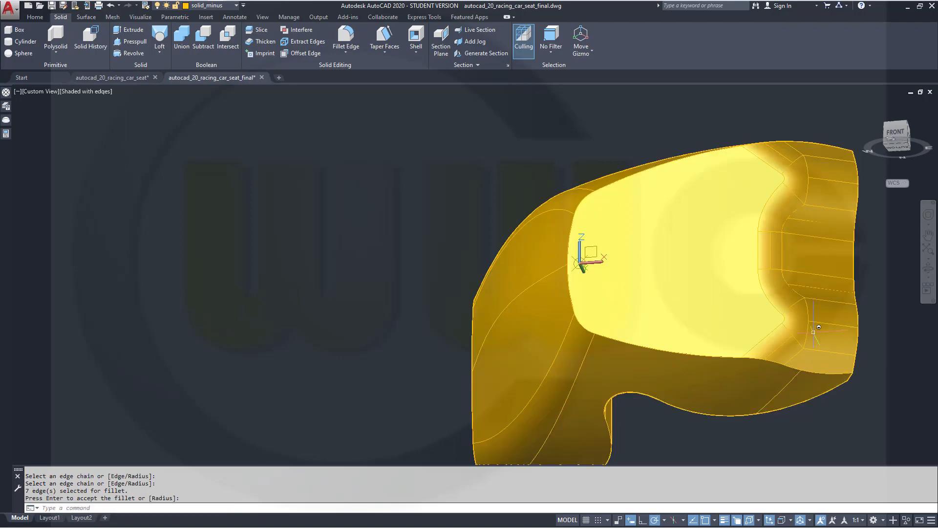
Step: Fillet the remaining edge chain around the rear and both sides of the flat seat face in Chain mode, radius 80
shift+middle_drag(885, 355, 680, 240)
key(Return)
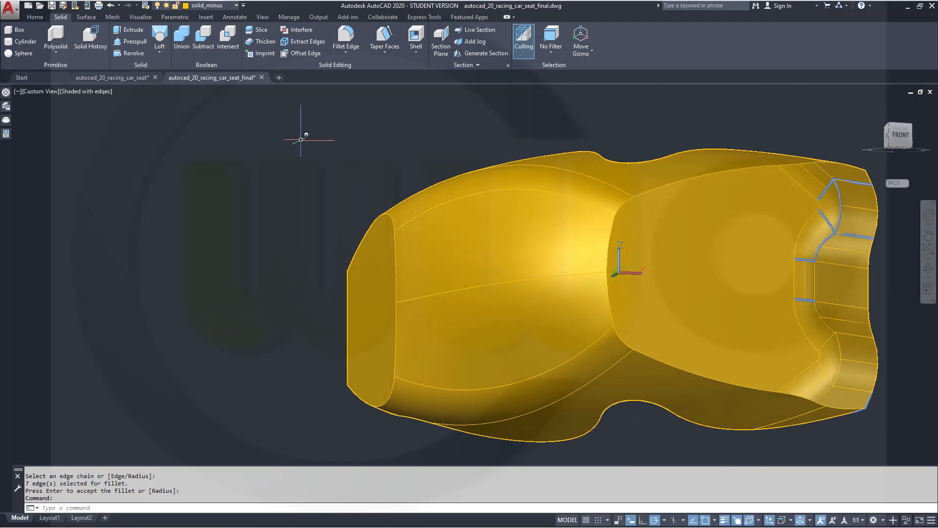
right_click(301, 139)
click(330, 146)
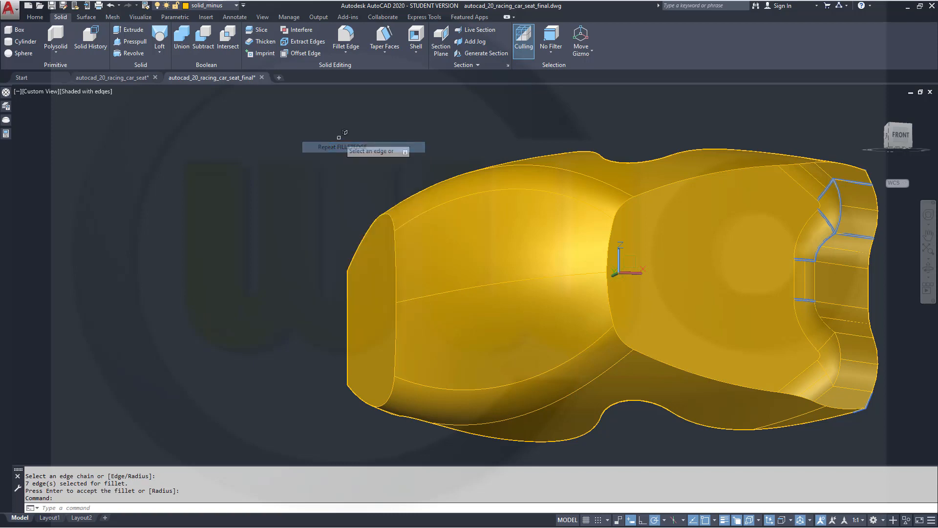
right_click(338, 137)
click(374, 177)
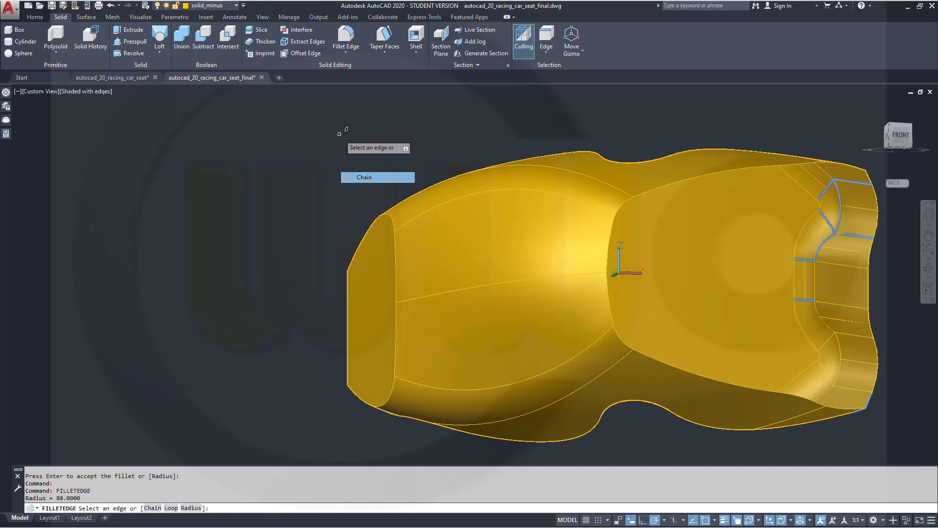
right_click(376, 133)
click(398, 187)
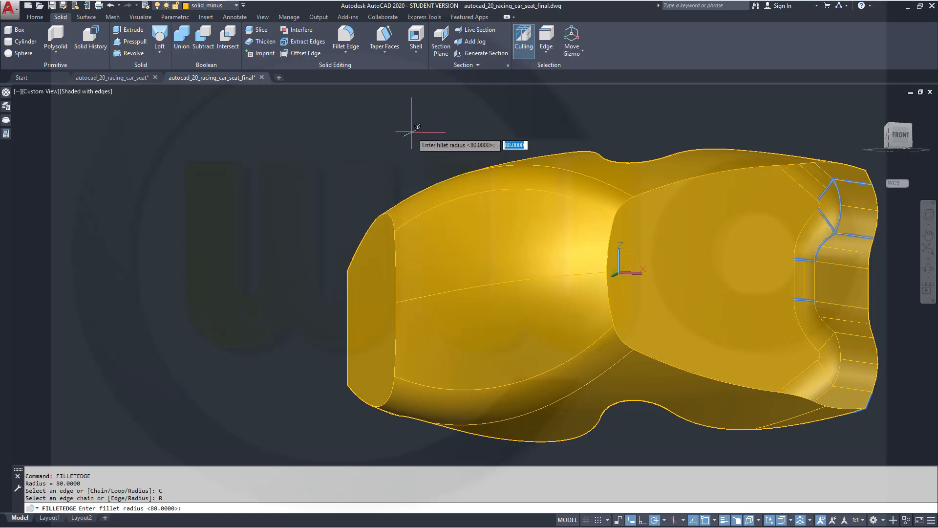
text(80)
key(Return)
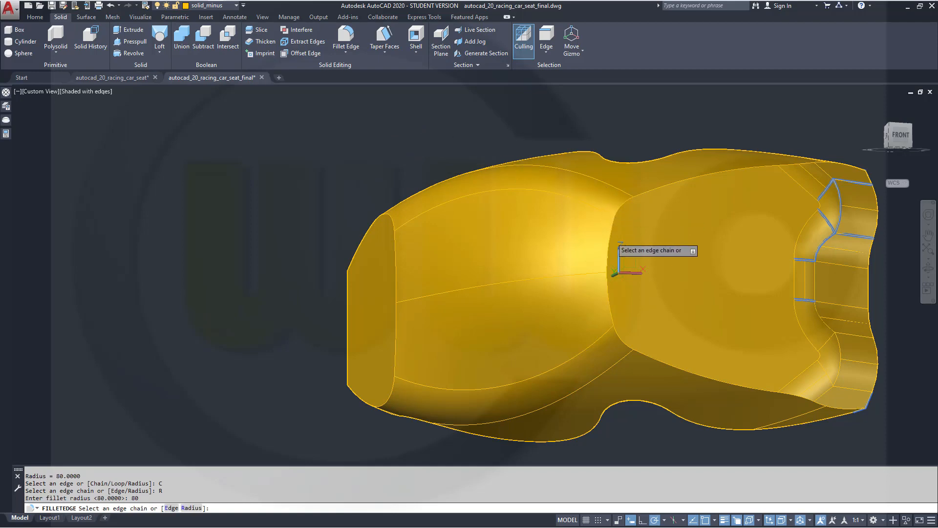
click(614, 242)
shift+middle_drag(781, 259, 689, 292)
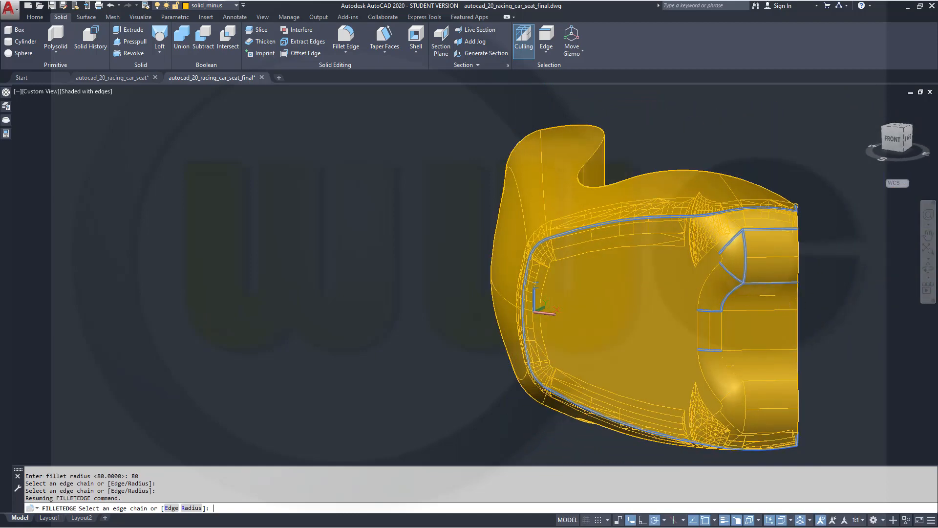
key(Return)
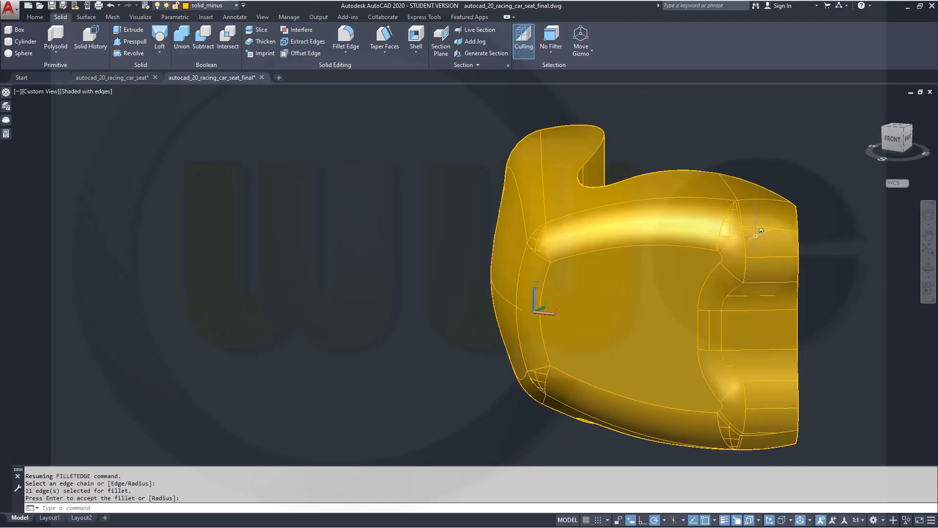
mouse_move(761, 230)
shift+middle_down()
mouse_move(635, 264)
mouse_move(643, 303)
mouse_move(637, 281)
mouse_move(654, 288)
mouse_move(765, 242)
shift+middle_up()
key(Return)
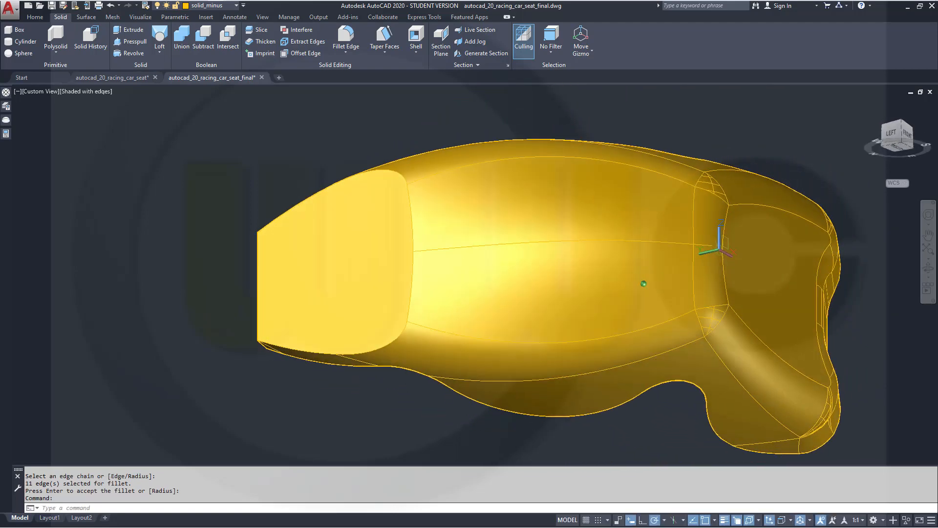
click(345, 40)
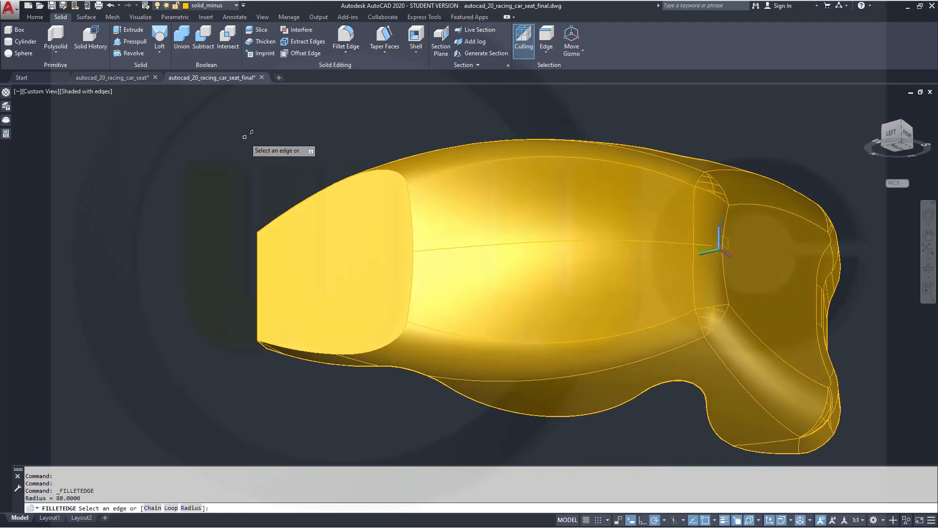
right_click(245, 137)
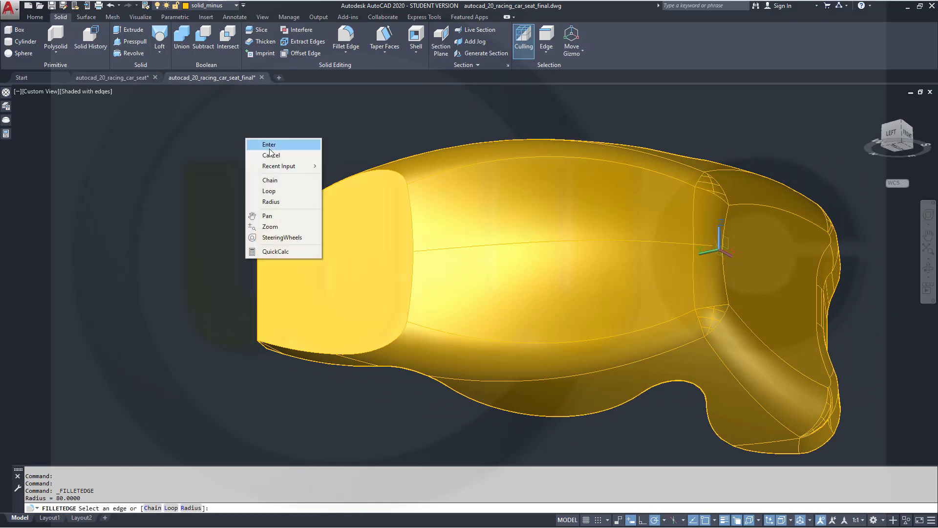
click(279, 202)
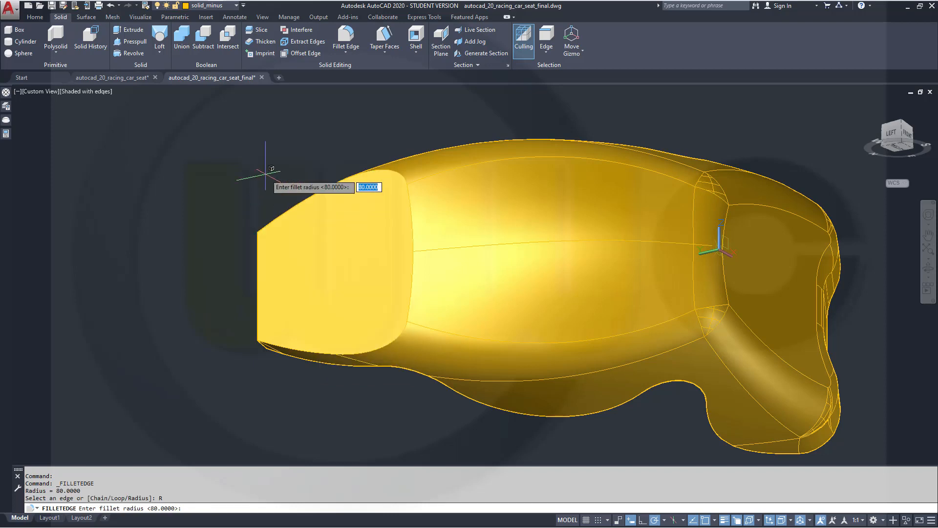
key(Return)
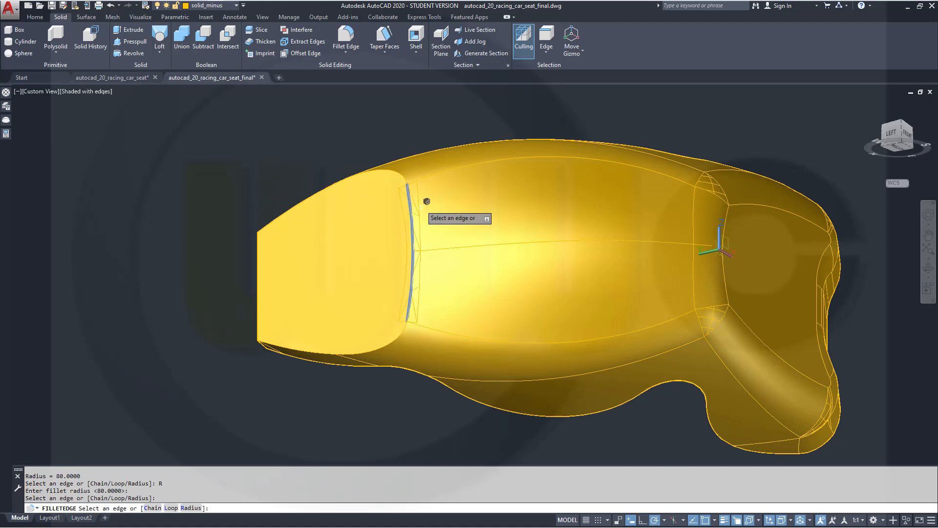
scroll(418, 228, up, 2)
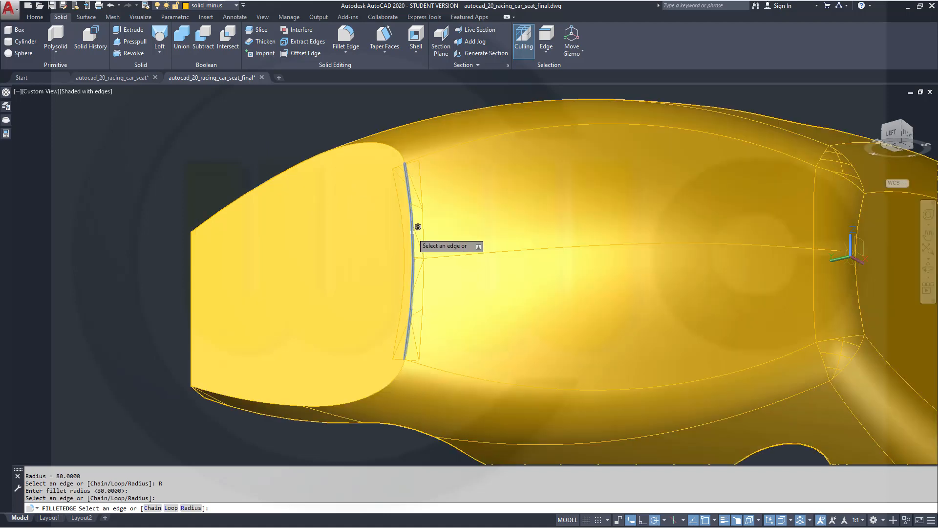
click(408, 188)
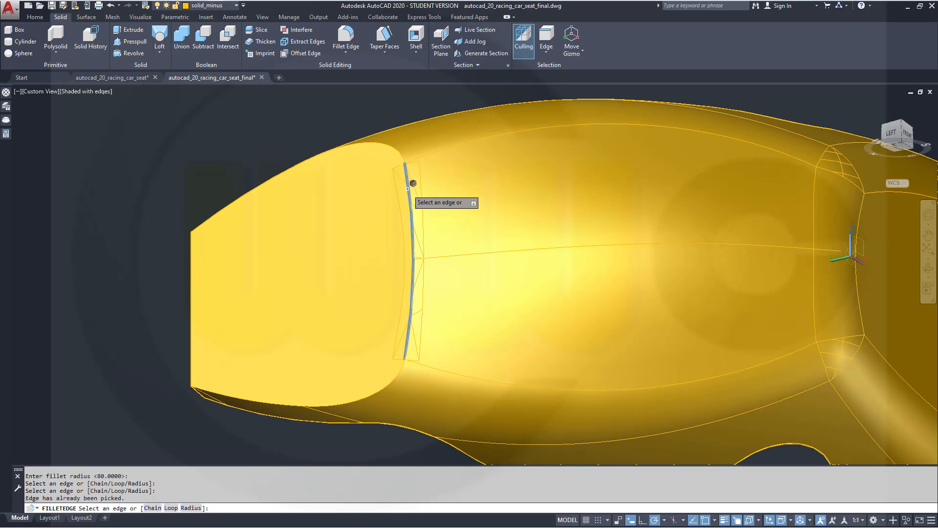
key(Escape)
key(Escape)
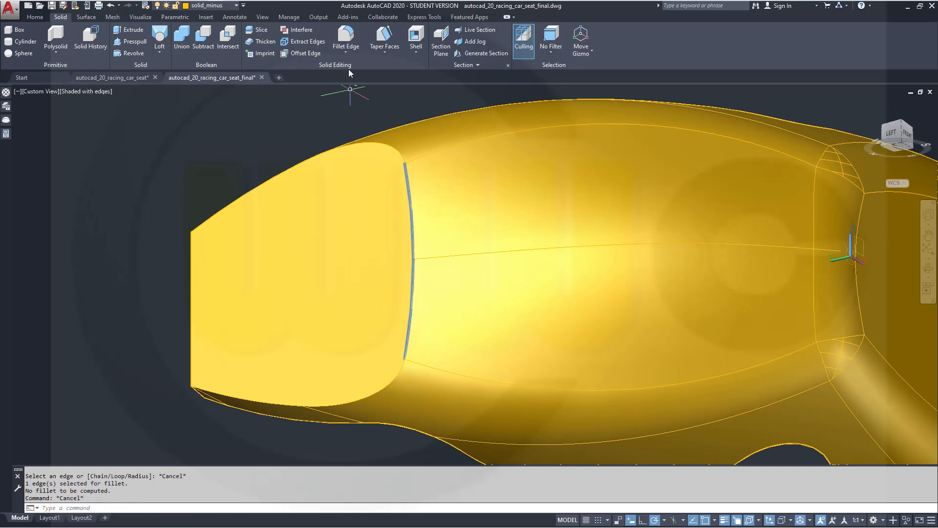
Step: Fillet the curved edge where the flat upper back face meets the long curved back surface with Fillet Edge, radius 100
click(345, 38)
right_click(248, 133)
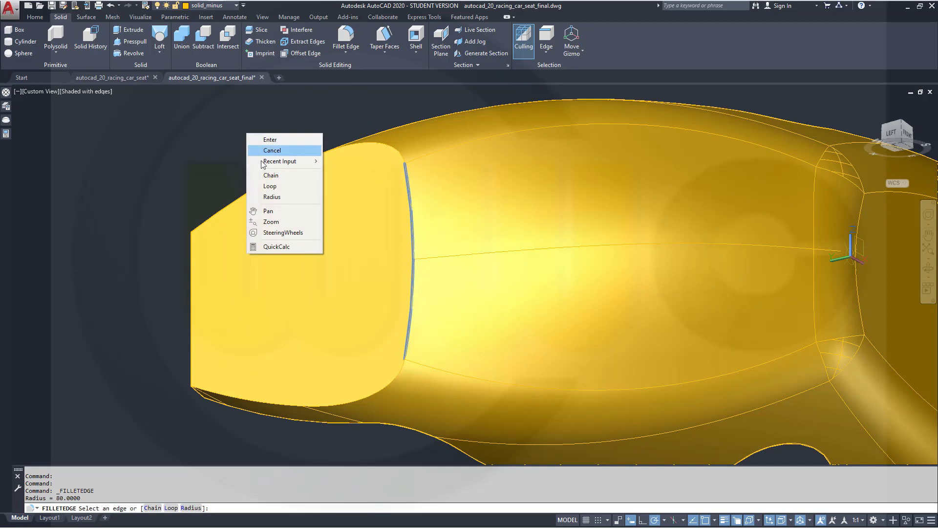
click(272, 197)
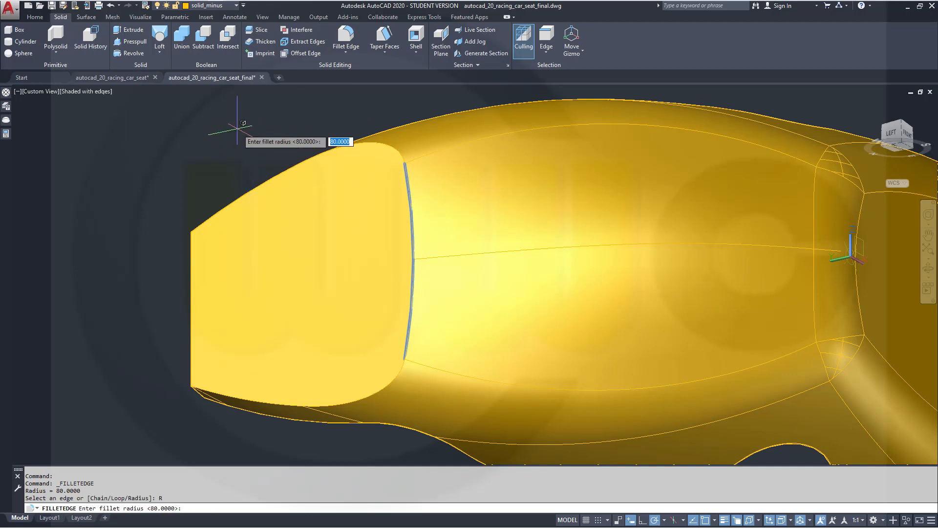
text(100)
key(Return)
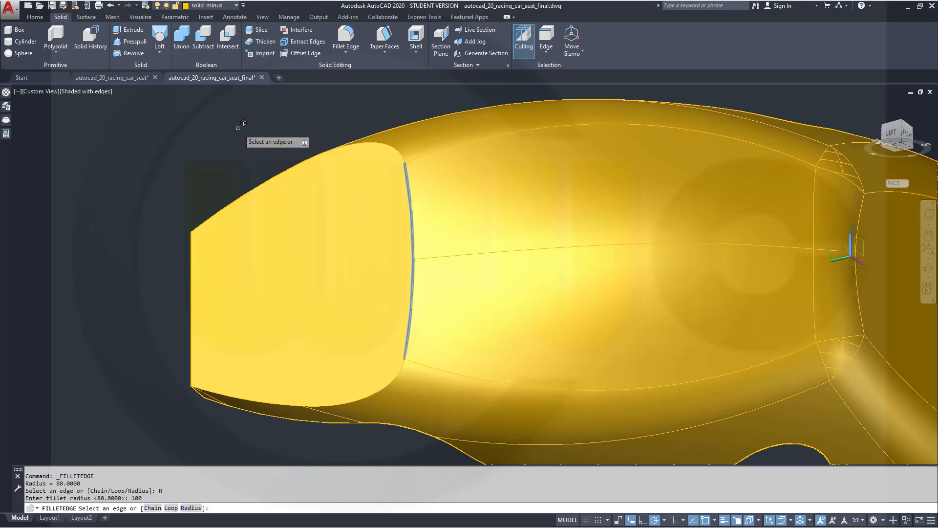
click(407, 186)
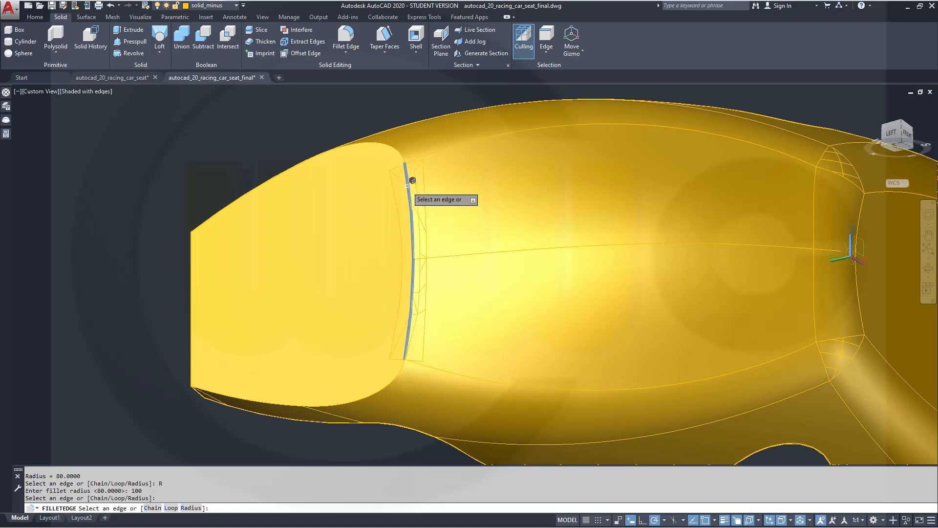
key(Return)
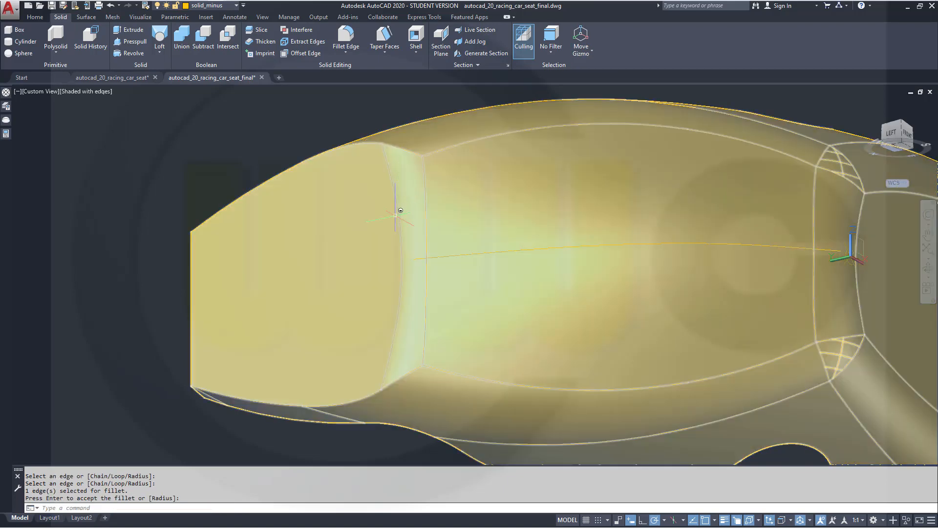
mouse_move(398, 206)
shift+middle_down()
mouse_move(423, 321)
mouse_move(450, 310)
mouse_move(503, 260)
mouse_move(490, 227)
shift+middle_up()
key(Return)
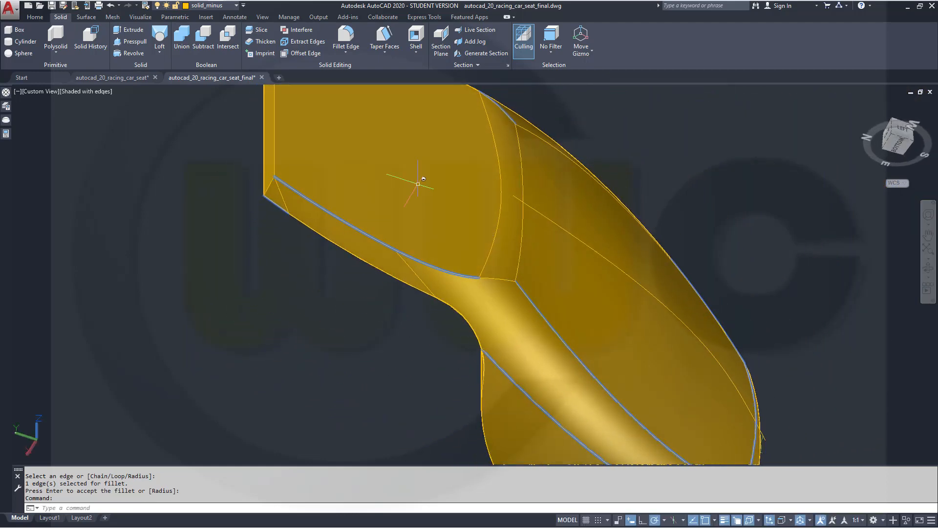
Step: Try to fillet the two short corner edges at the top end of the flat upper back face with radius 100
middle_drag(417, 183, 557, 319)
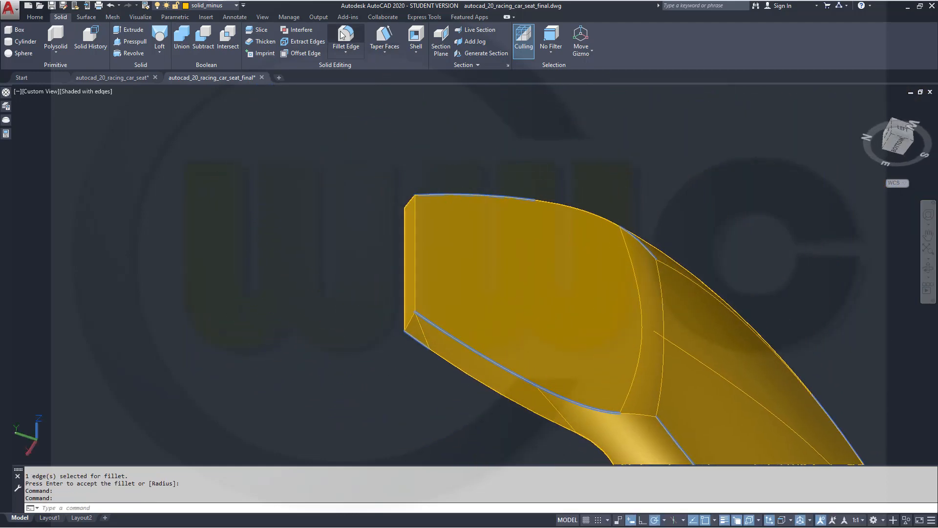
click(359, 44)
right_click(327, 240)
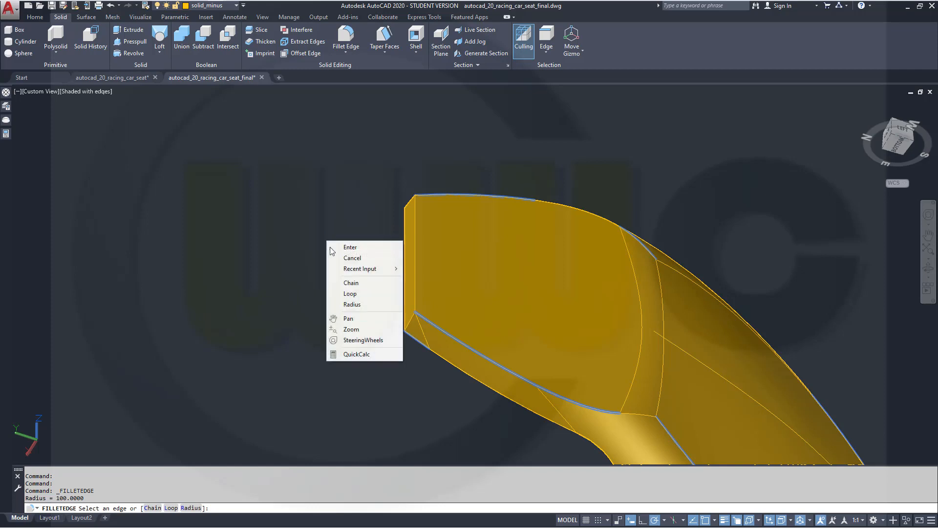
click(348, 299)
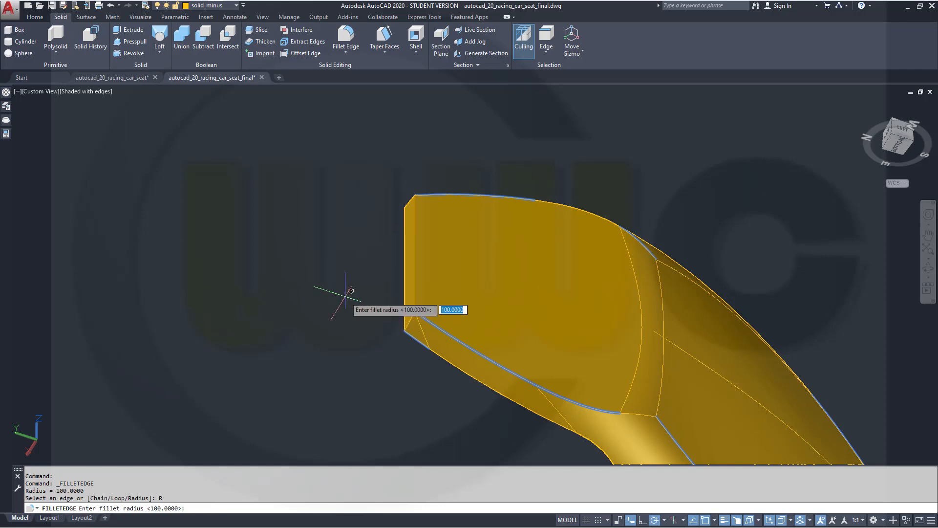
text(100)
key(Return)
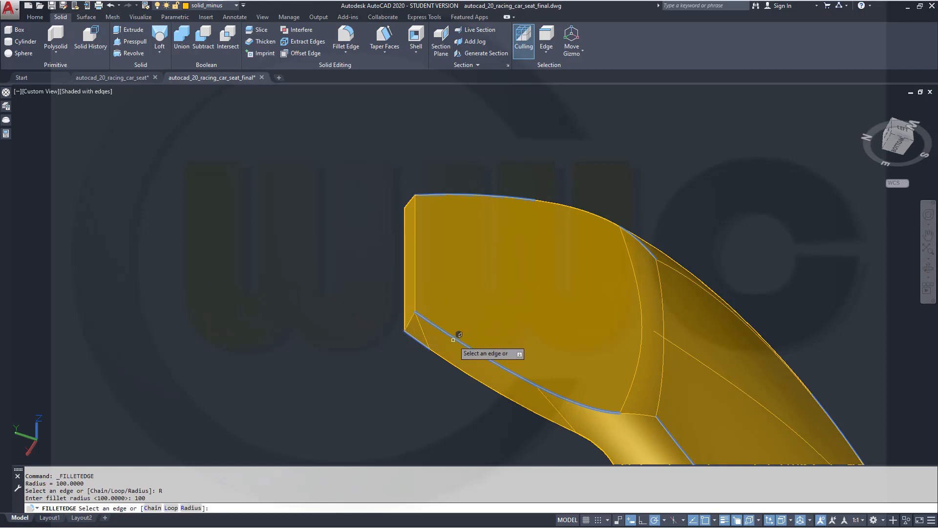
click(415, 317)
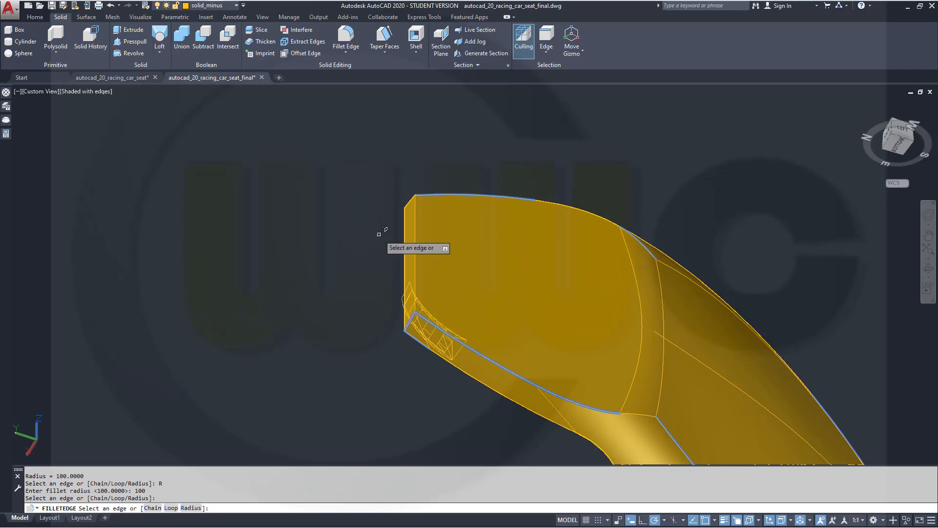
click(415, 196)
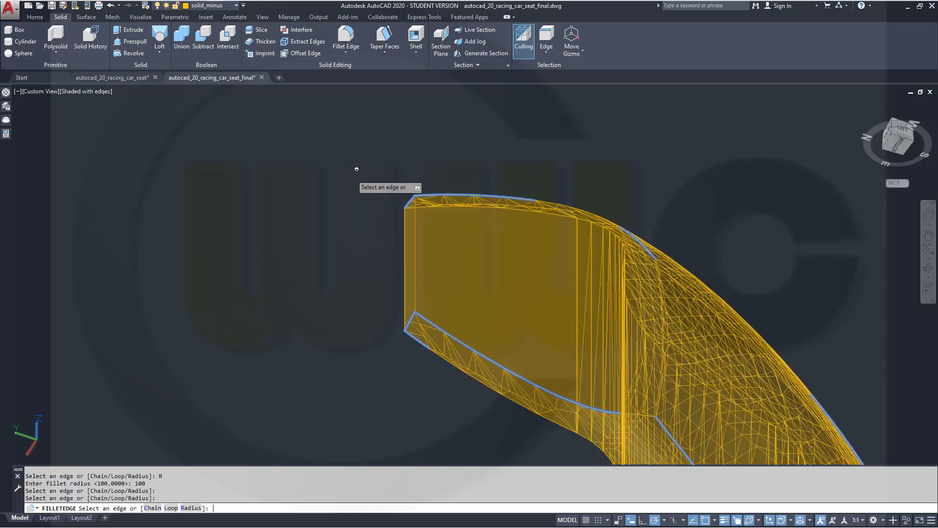
key(Return)
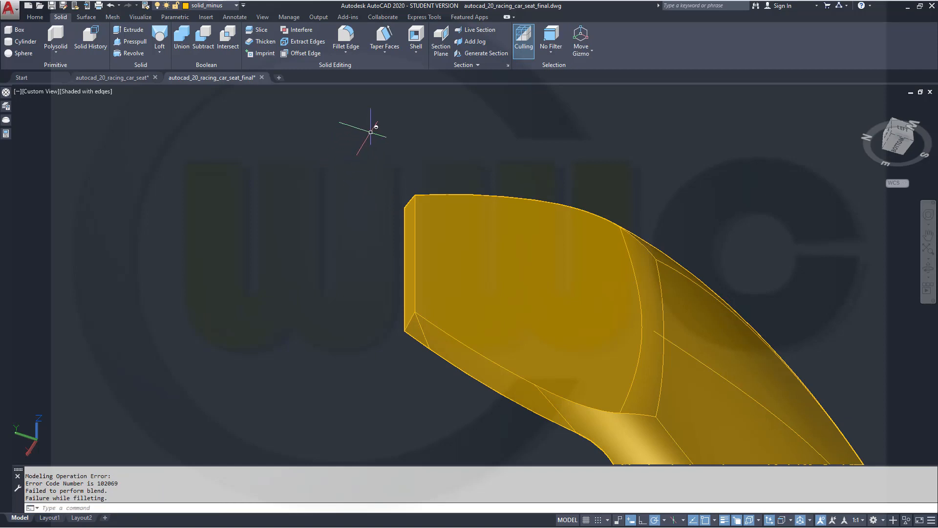
Step: Fillet both short corner edges at the top end of the backrest with Fillet Edge, radius 50
click(346, 39)
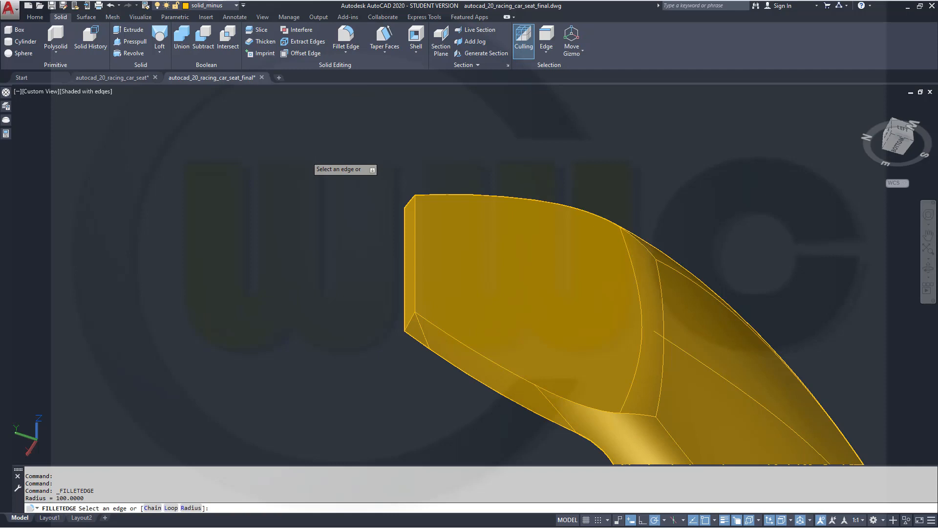
right_click(307, 157)
click(324, 219)
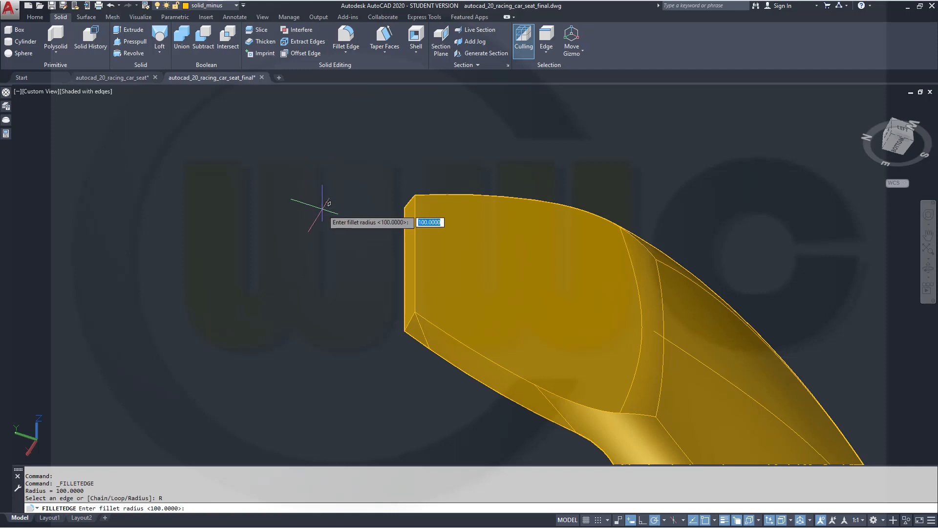
key(Return)
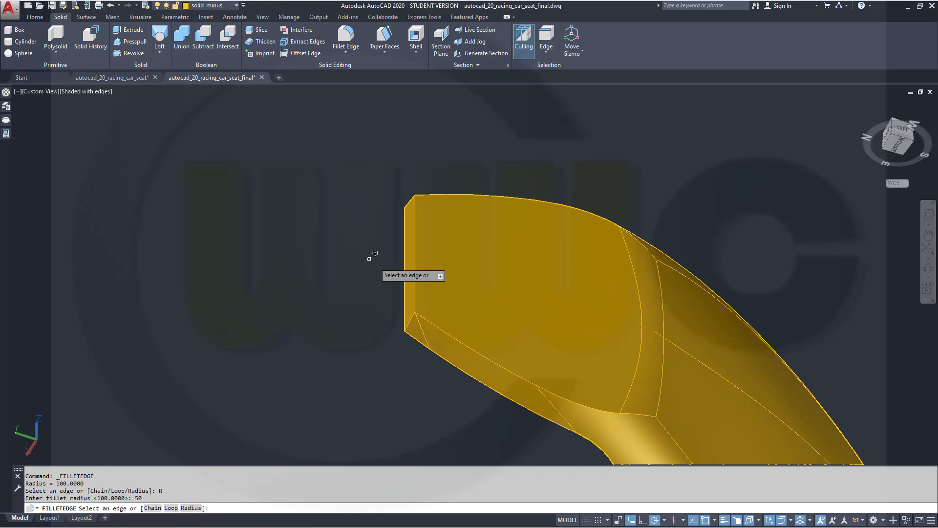
click(416, 315)
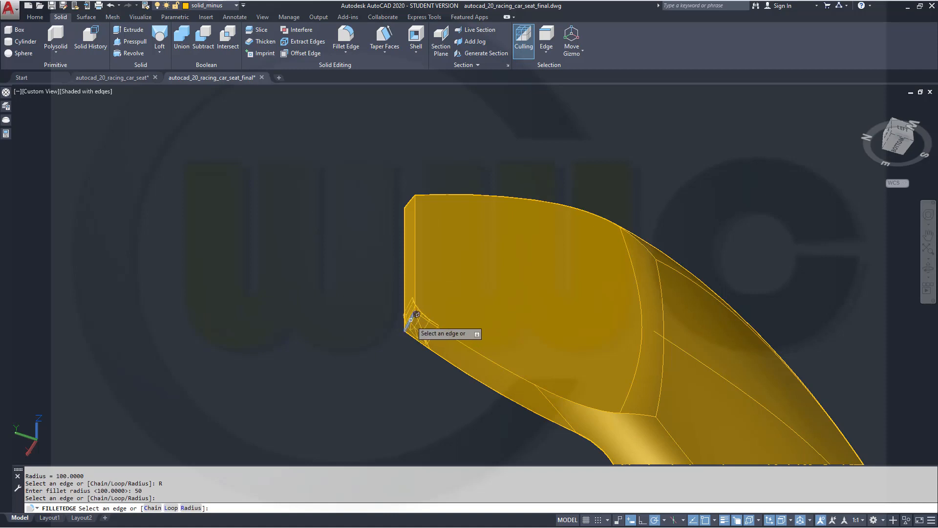
click(408, 201)
key(Return)
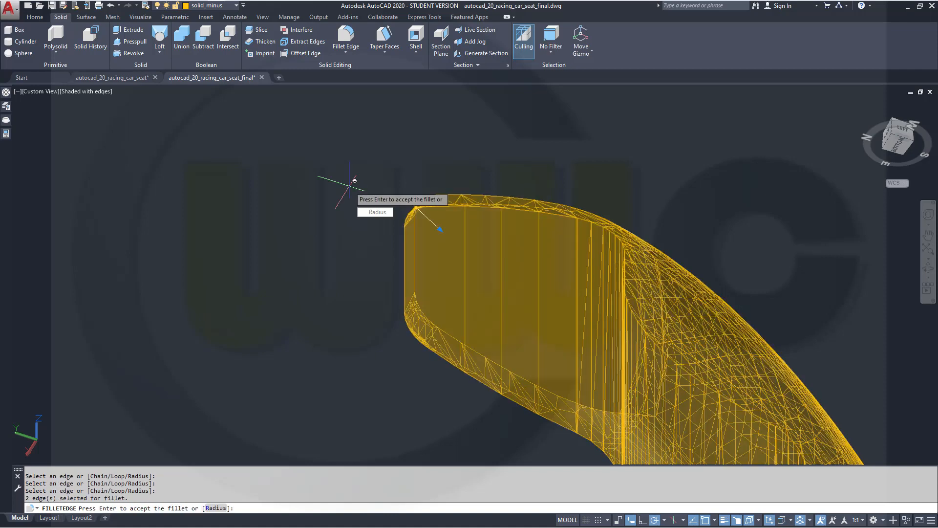
key(Return)
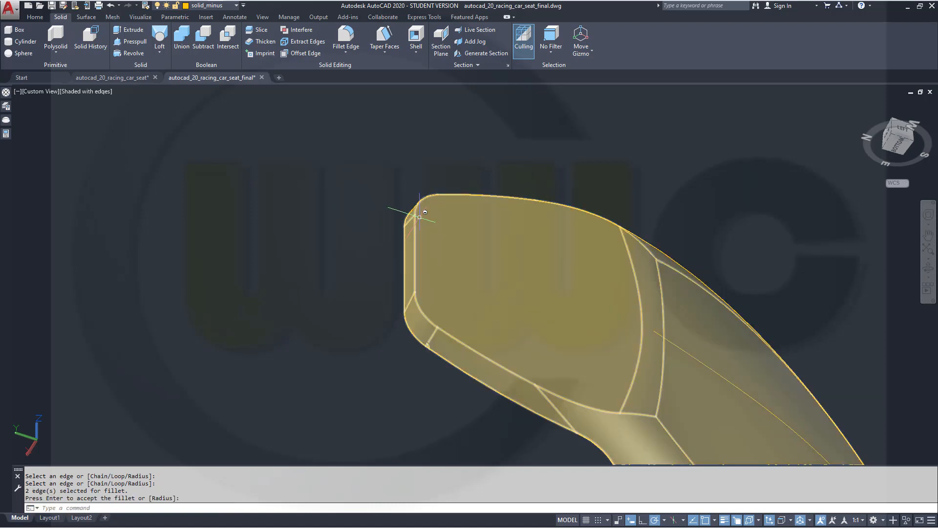
Step: Fillet the edge chain around the top end and both sides of the flat upper back face in Chain mode, radius 10
key(Return)
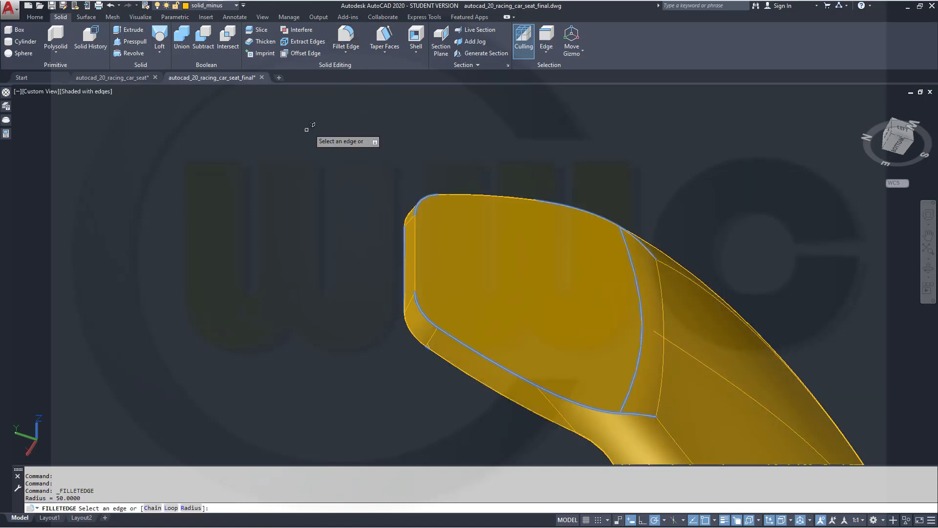
right_click(292, 146)
click(320, 187)
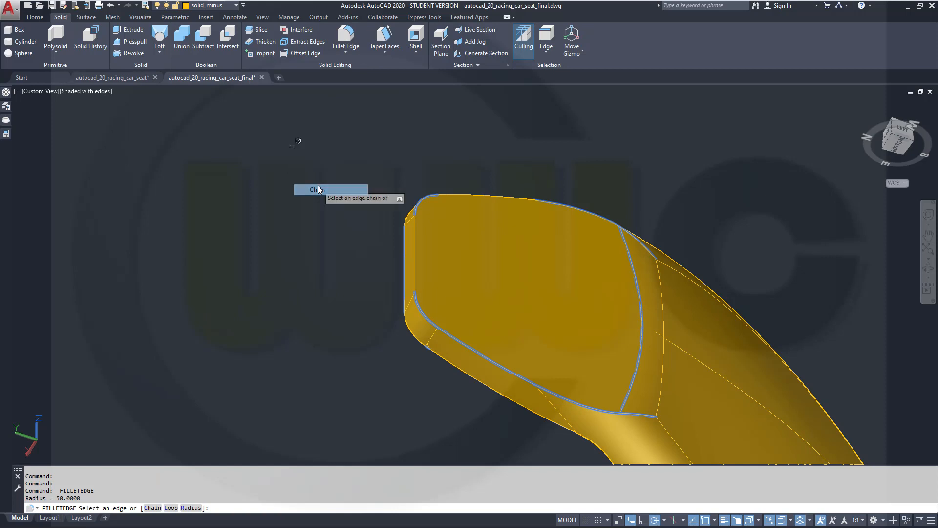
right_click(327, 169)
click(344, 220)
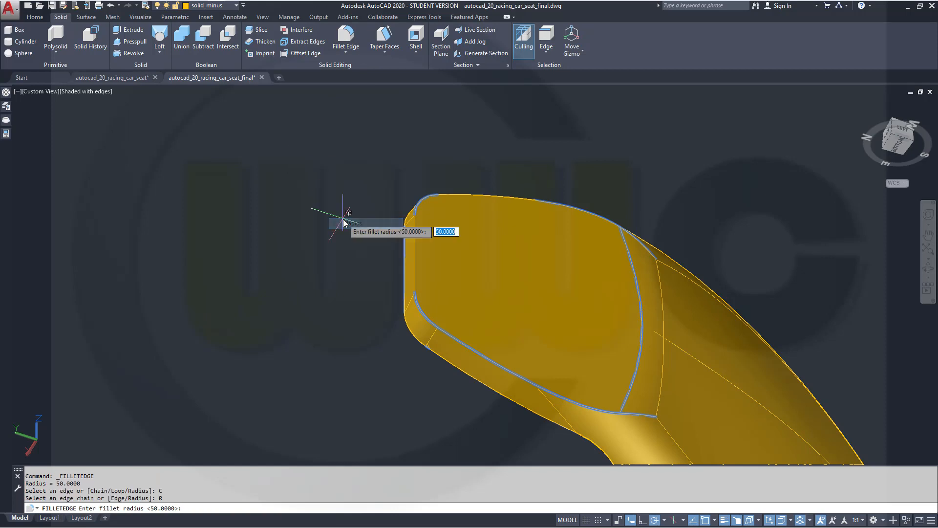
text(10)
key(Return)
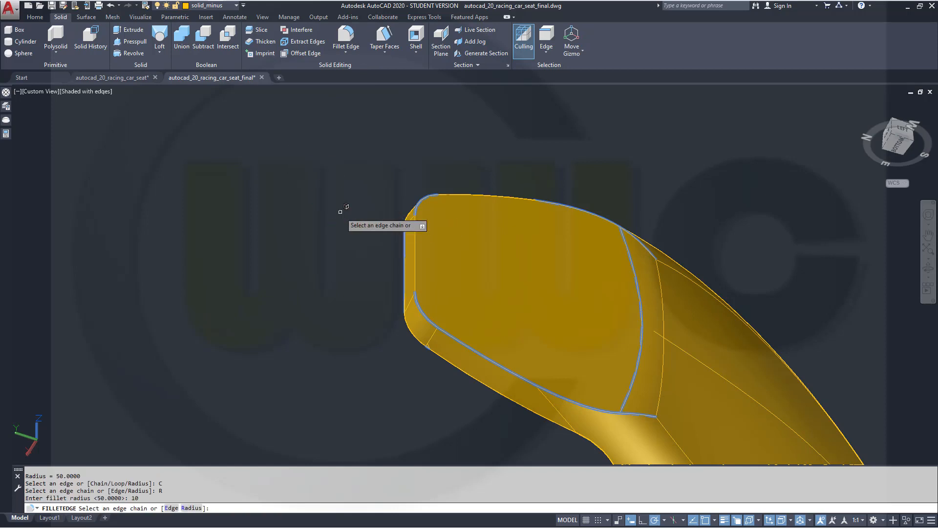
click(415, 252)
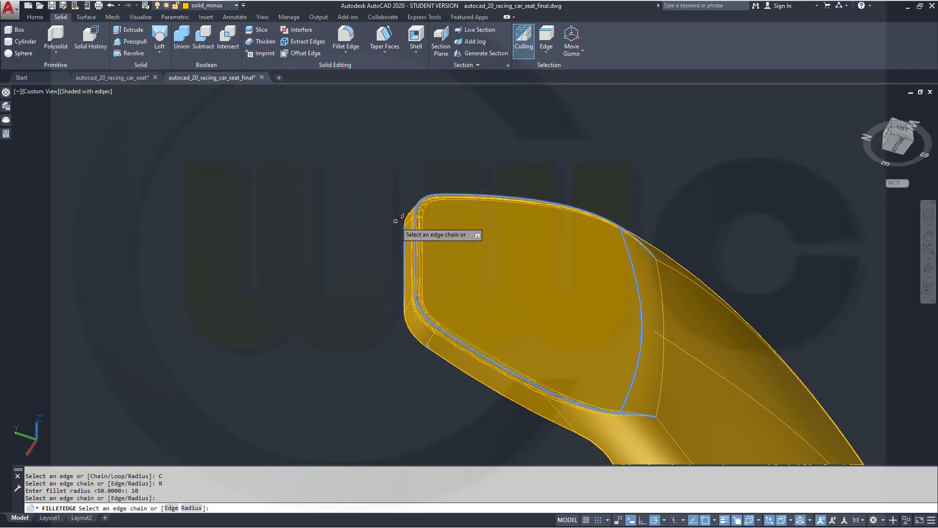
key(Return)
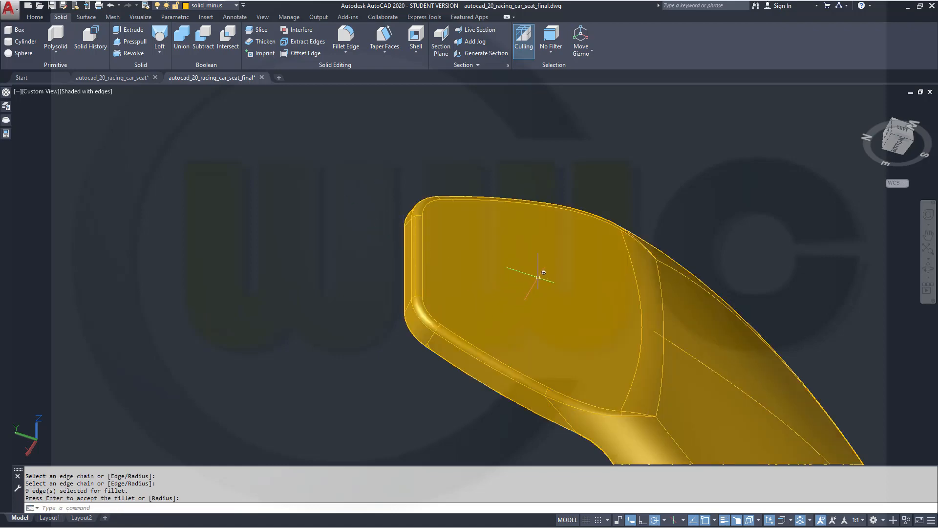
key(Return)
Step: Fillet the straight edge between the notched front end face and the long wavy face with Fillet Edge, radius 50
mouse_move(543, 272)
shift+middle_down()
mouse_move(620, 241)
mouse_move(645, 274)
mouse_move(528, 360)
mouse_move(775, 194)
shift+middle_up()
middle_drag(639, 313, 802, 217)
mouse_move(533, 318)
middle_down()
mouse_move(620, 293)
mouse_move(674, 291)
middle_up()
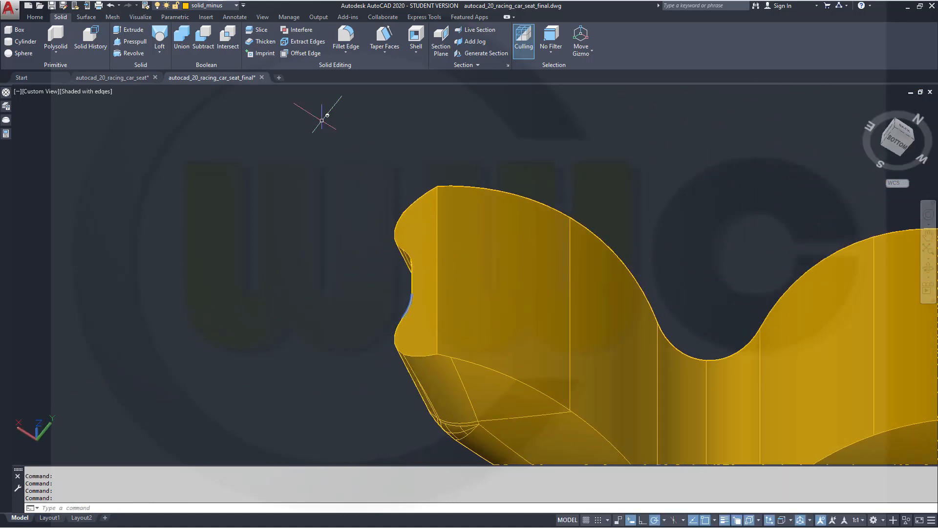
click(347, 45)
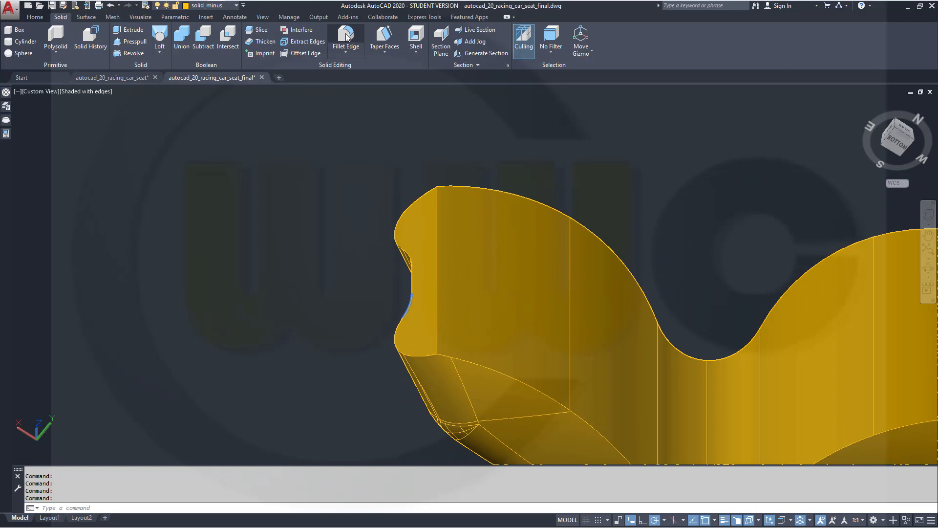
right_click(315, 163)
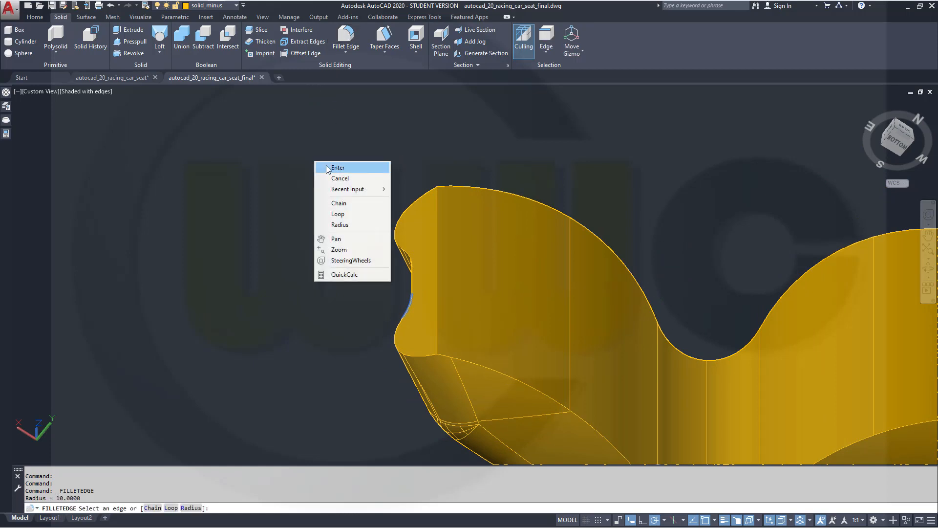
click(339, 224)
text(50)
key(Return)
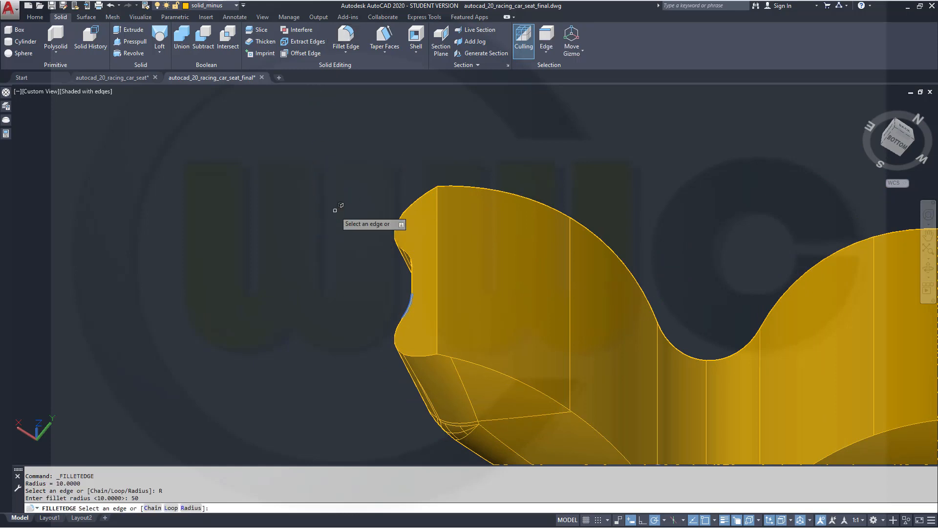
click(438, 243)
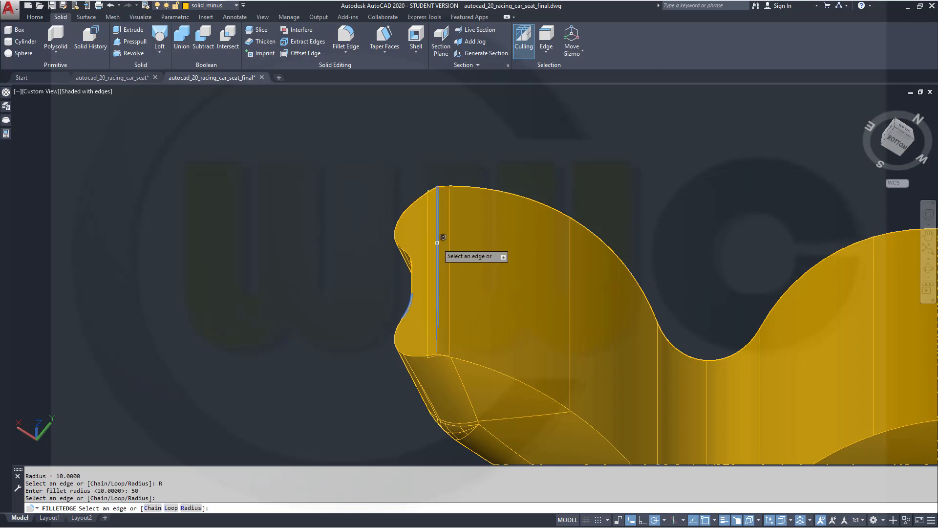
key(Return)
key(Return)
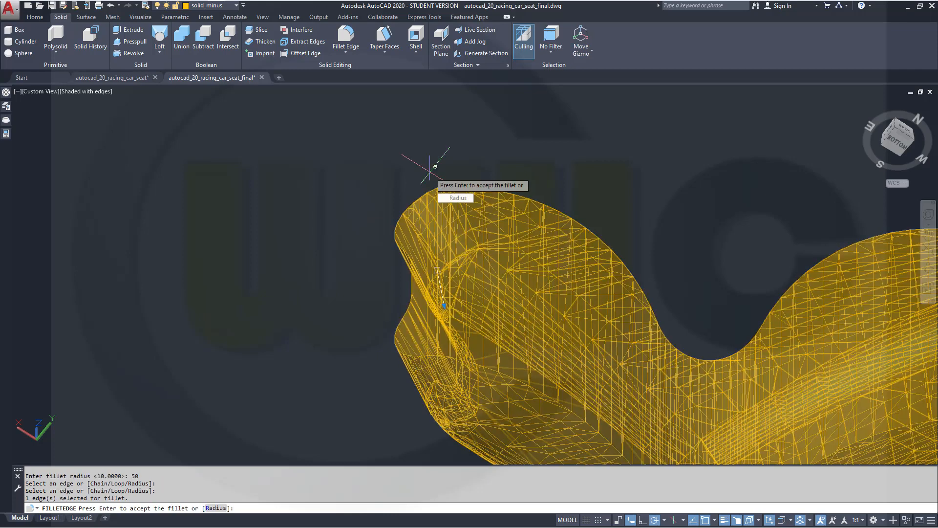
shift+middle_drag(677, 277, 480, 286)
key(Return)
scroll(487, 284, up, 2)
scroll(497, 274, down, 5)
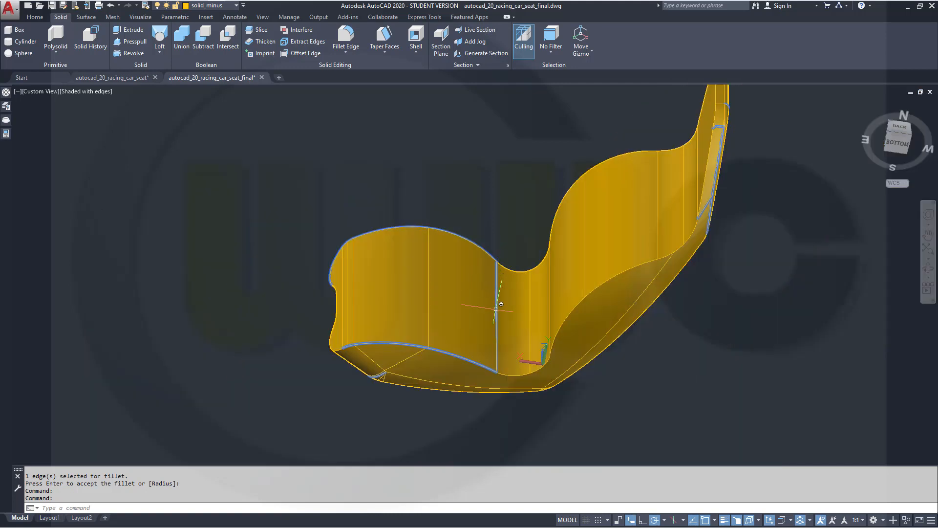
key(Escape)
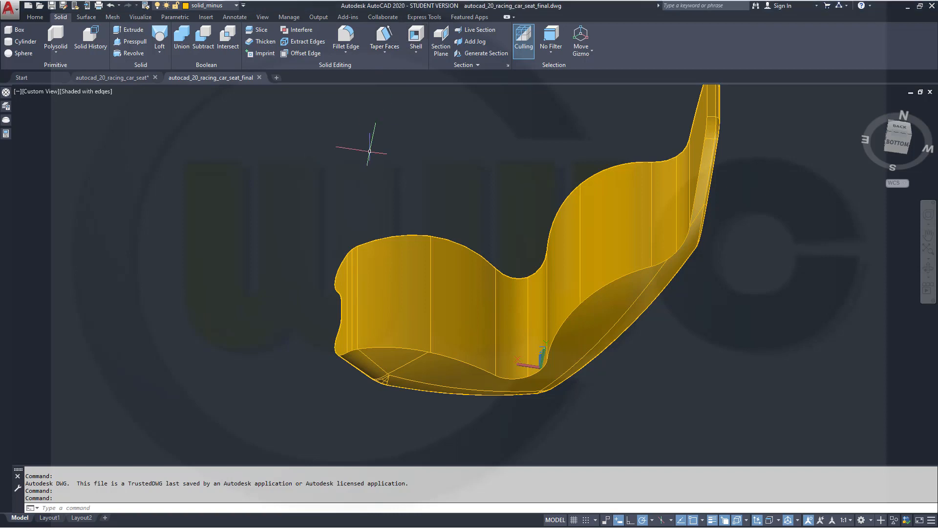
click(416, 36)
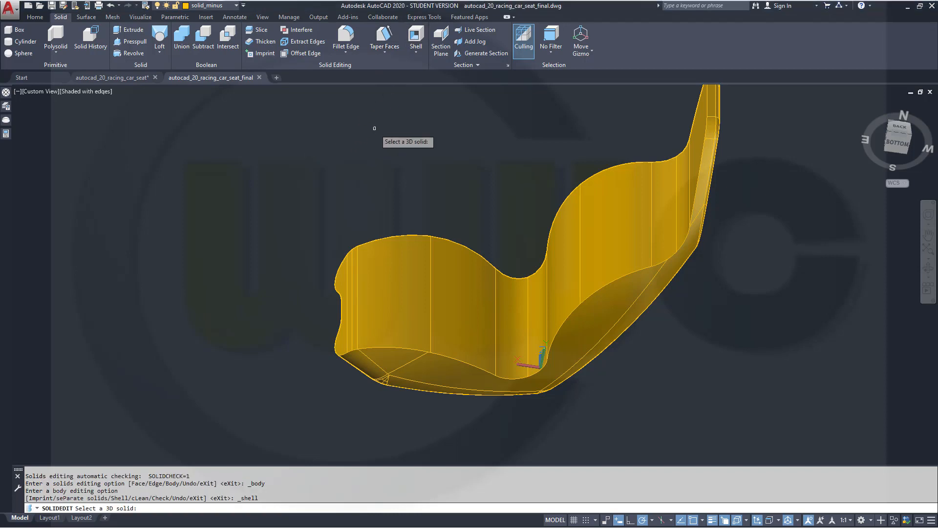
click(372, 256)
scroll(372, 218, up, 2)
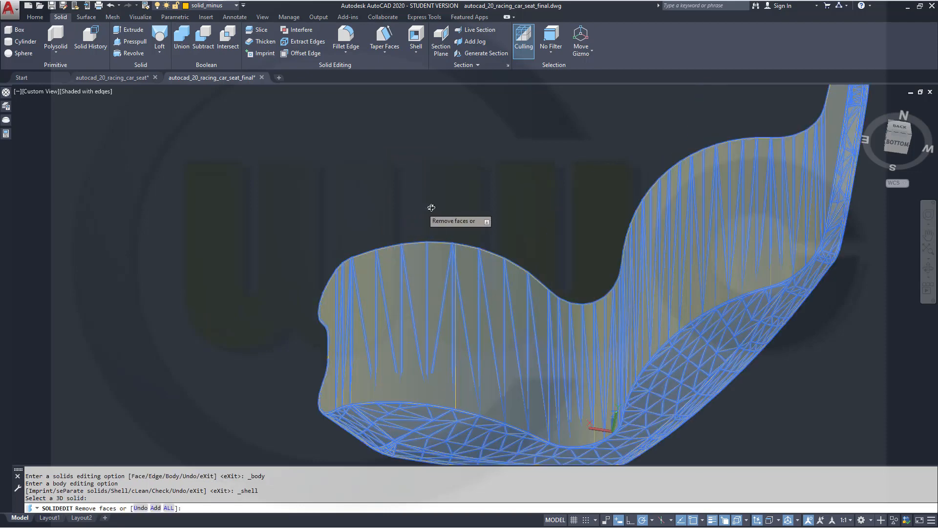
shift+middle_drag(429, 213, 466, 193)
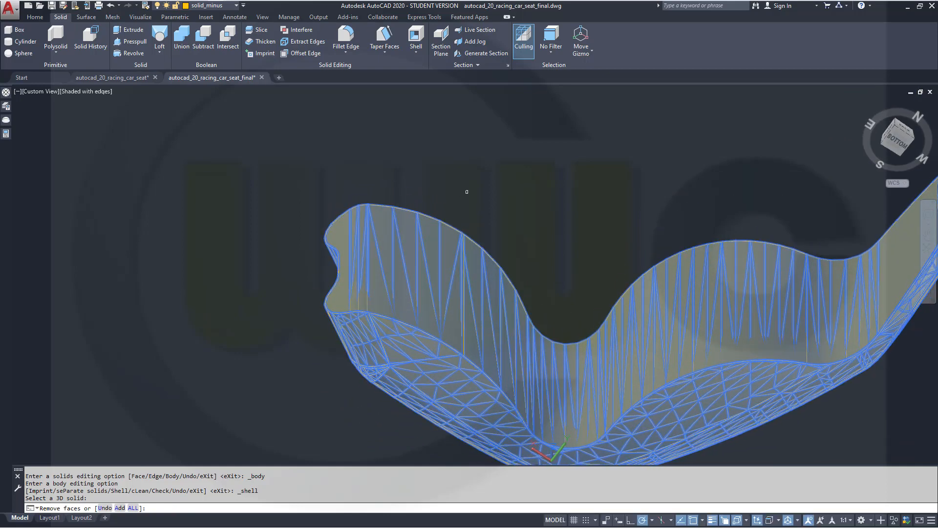
click(342, 234)
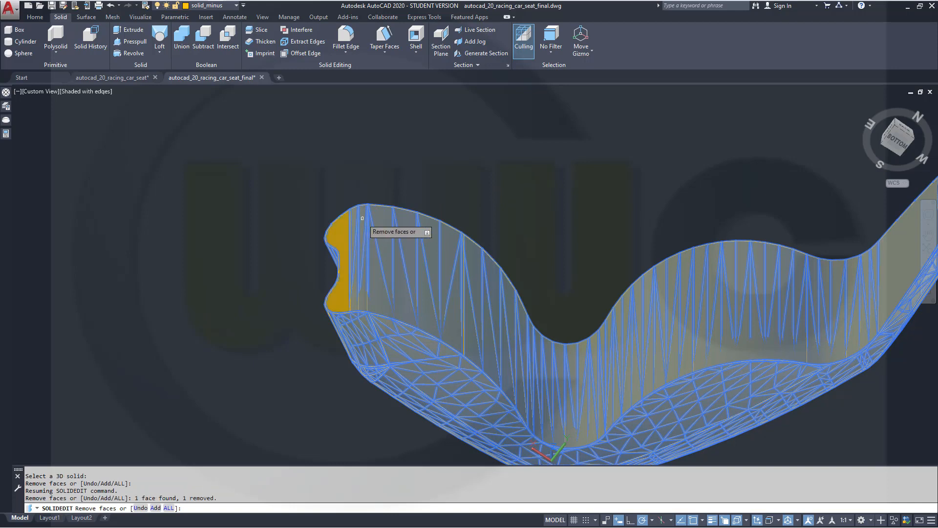
click(362, 218)
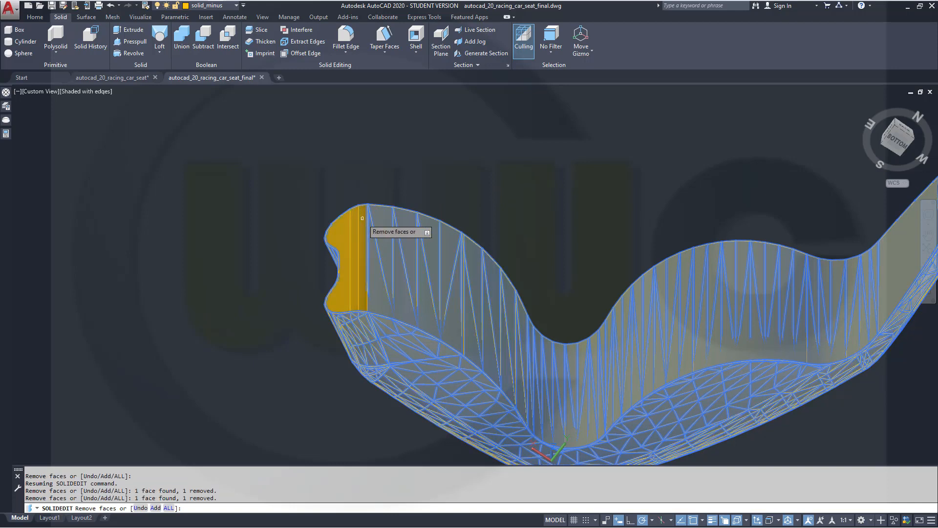
click(375, 268)
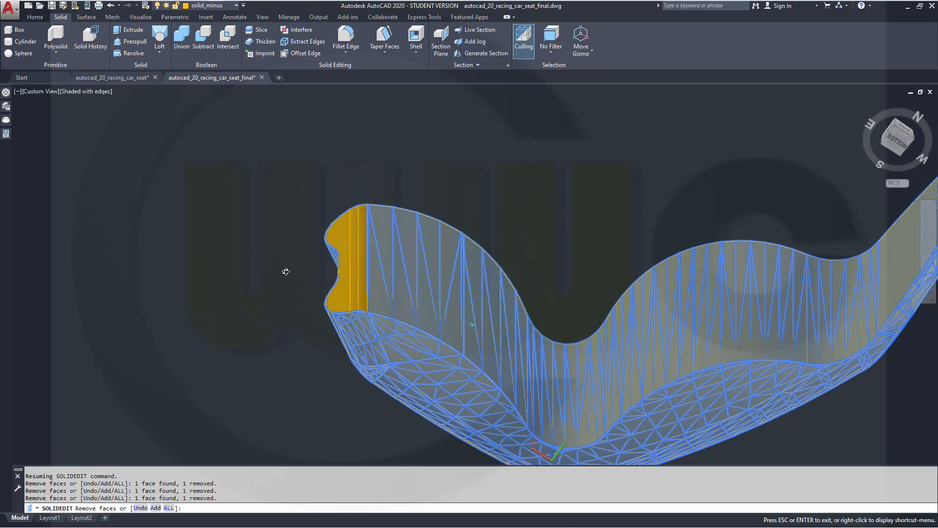
shift+middle_drag(283, 270, 255, 332)
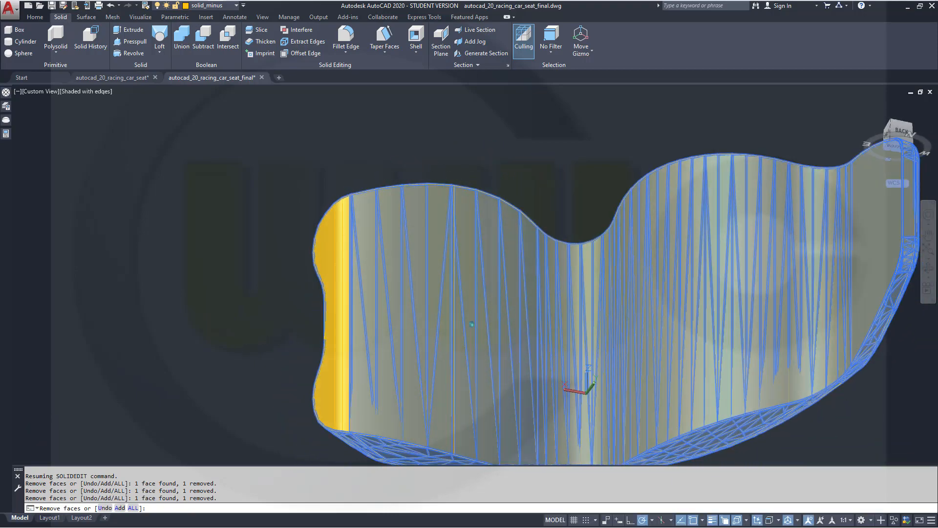
key(Escape)
key(Escape)
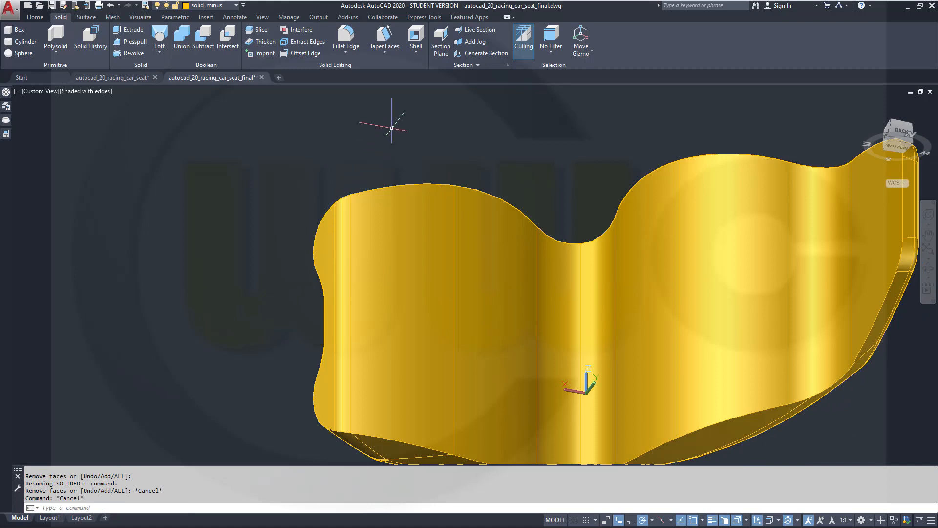
Step: Start Shell on the seat solid and pick the notched front end face and the adjoining wavy faces for removal
click(414, 38)
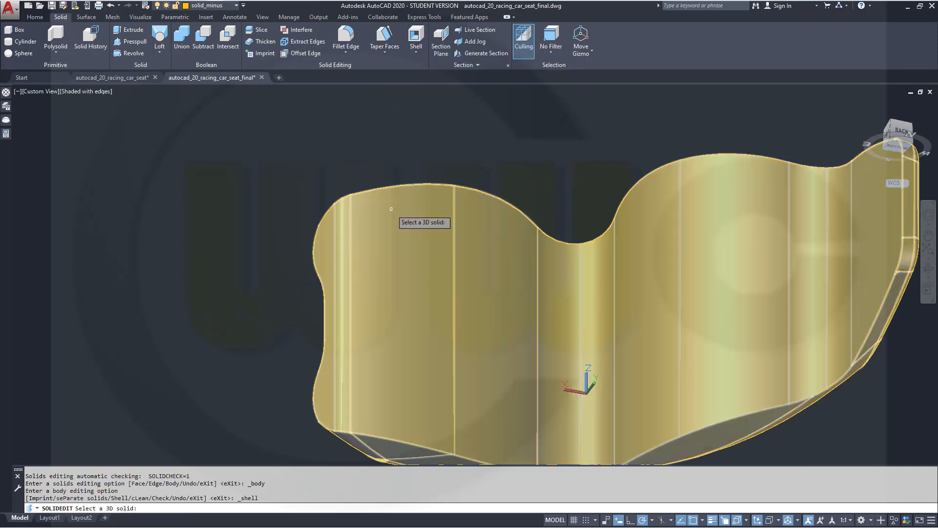
click(387, 201)
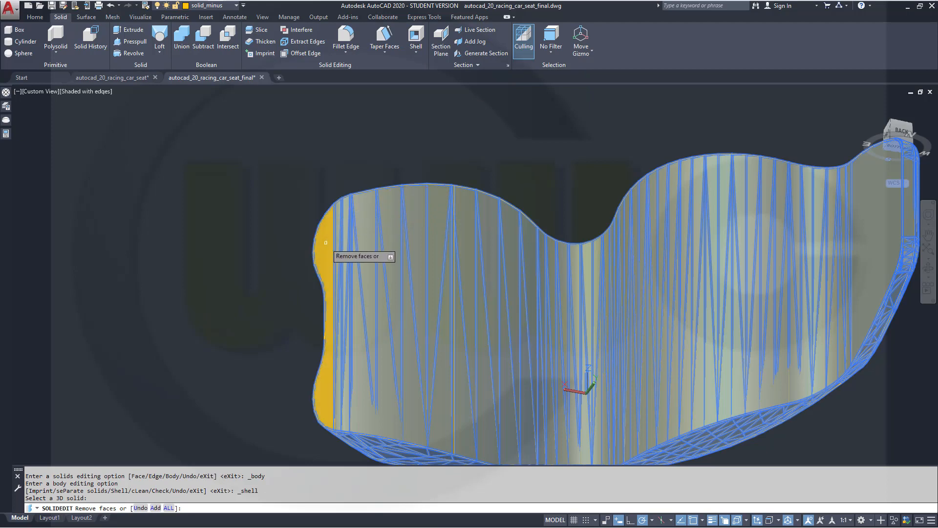
click(329, 242)
click(339, 247)
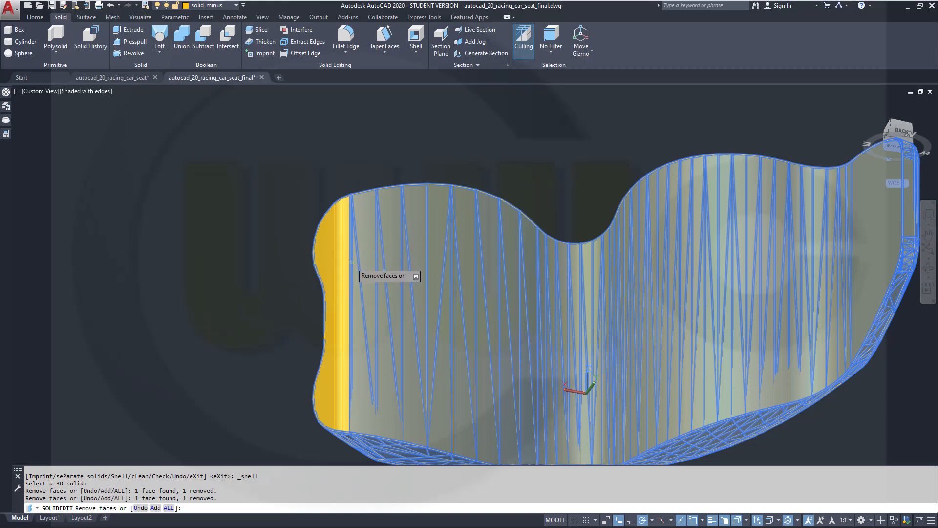
click(353, 263)
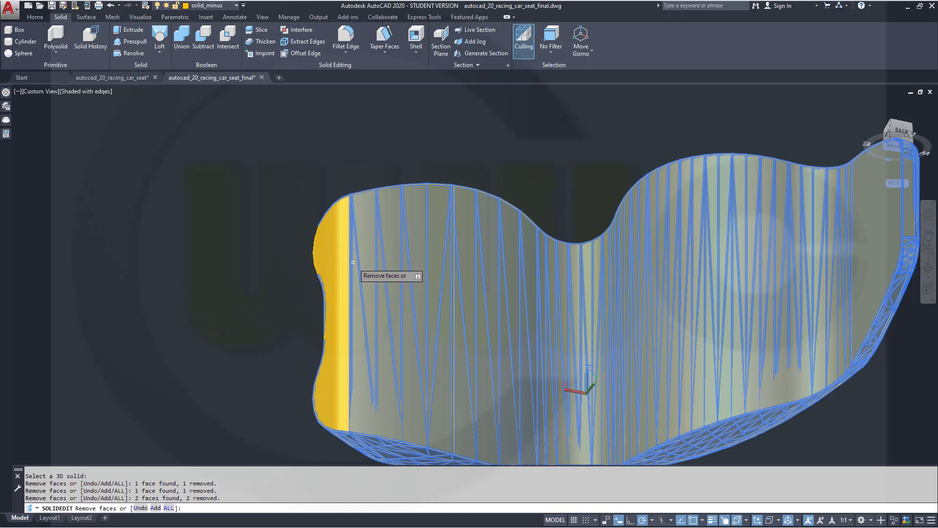
click(353, 263)
click(373, 264)
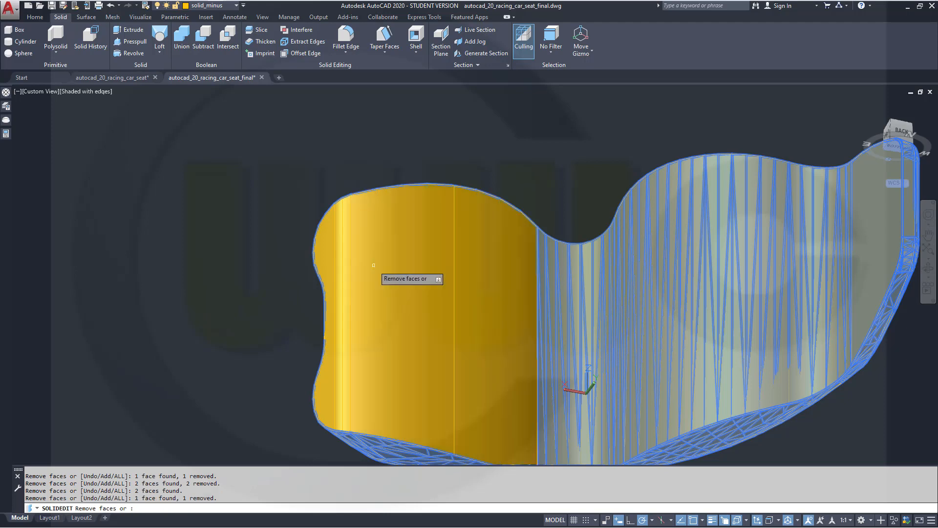
click(547, 302)
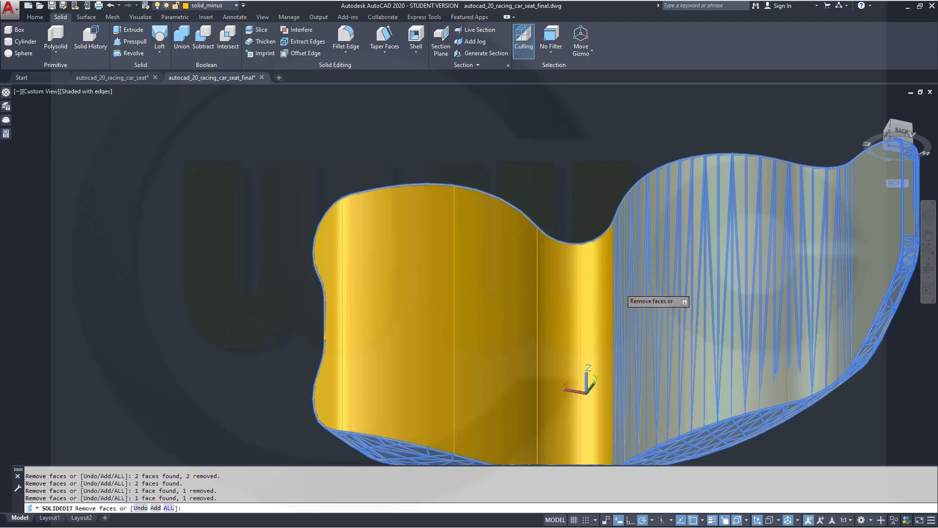
click(619, 287)
click(790, 293)
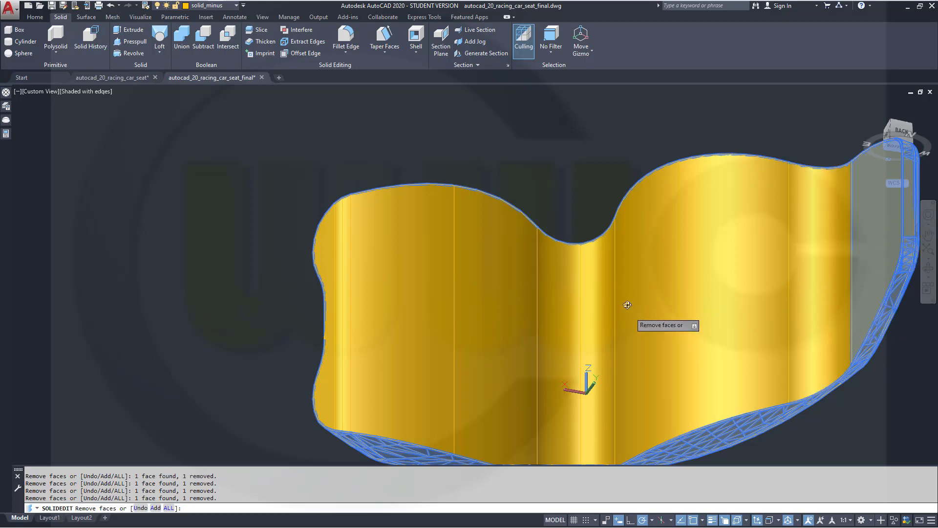
Step: Add the remaining large wavy backrest face and the flat upper back face to the faces removed by the shell
shift+middle_drag(628, 304, 263, 310)
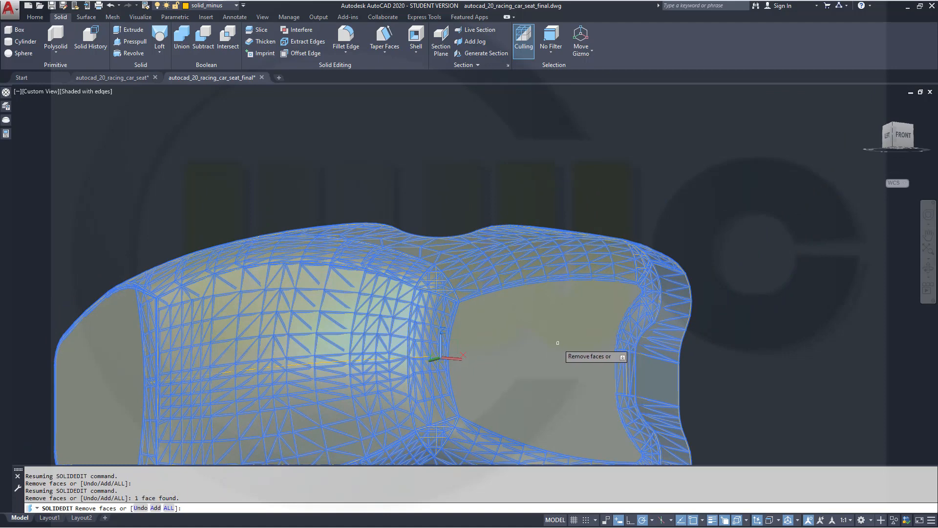
click(557, 342)
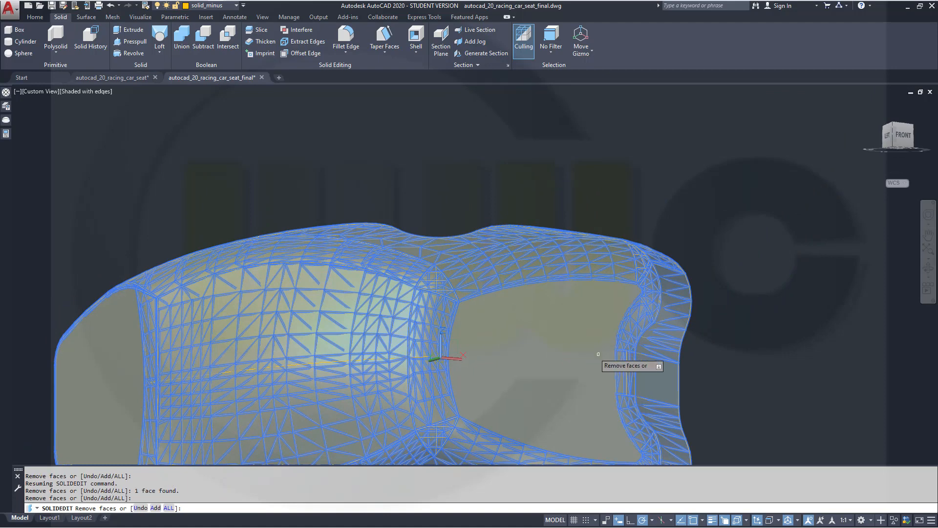
click(662, 373)
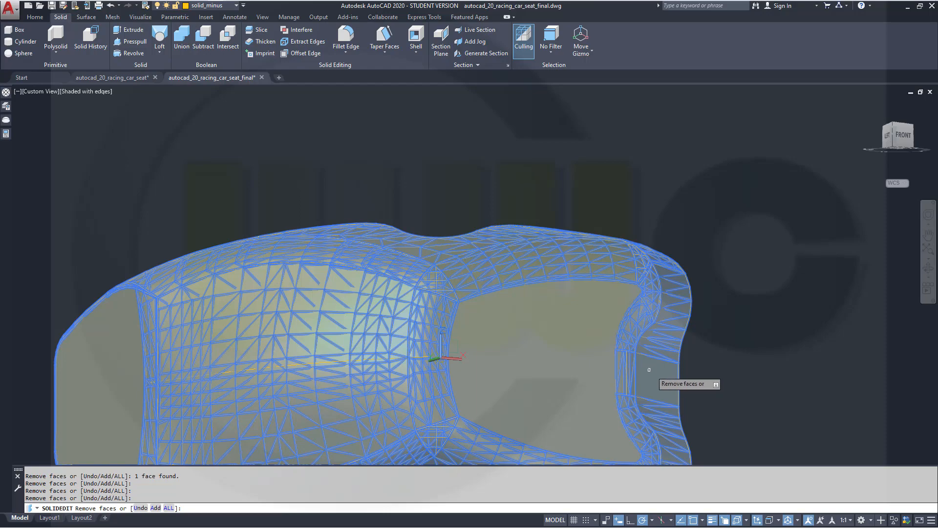
shift+middle_drag(584, 353, 749, 260)
shift+middle_drag(511, 338, 605, 349)
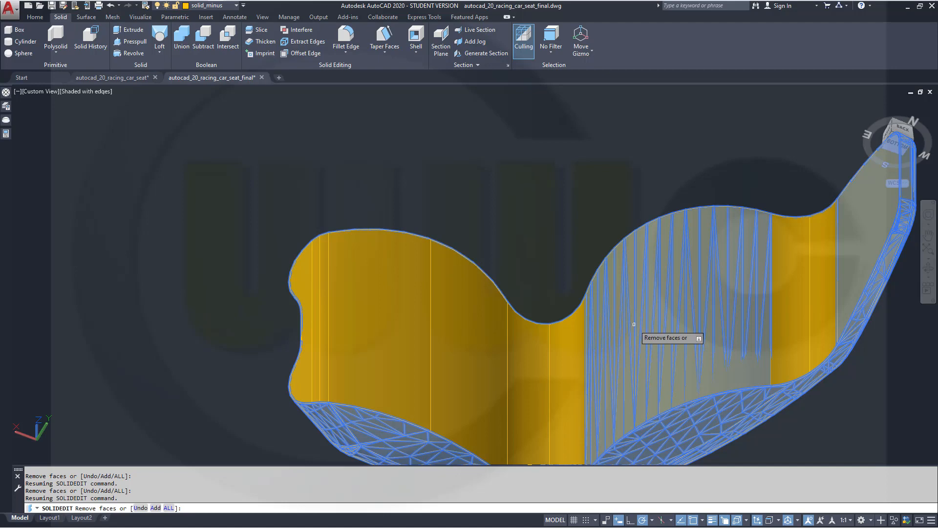
click(634, 324)
shift+middle_drag(549, 295, 541, 277)
shift+middle_drag(633, 330, 523, 254)
shift+middle_drag(611, 233, 635, 273)
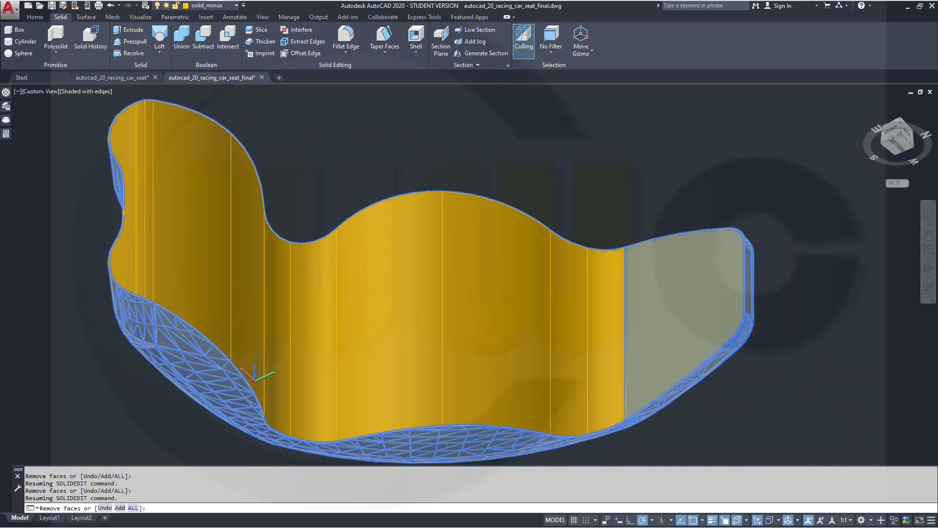
click(635, 289)
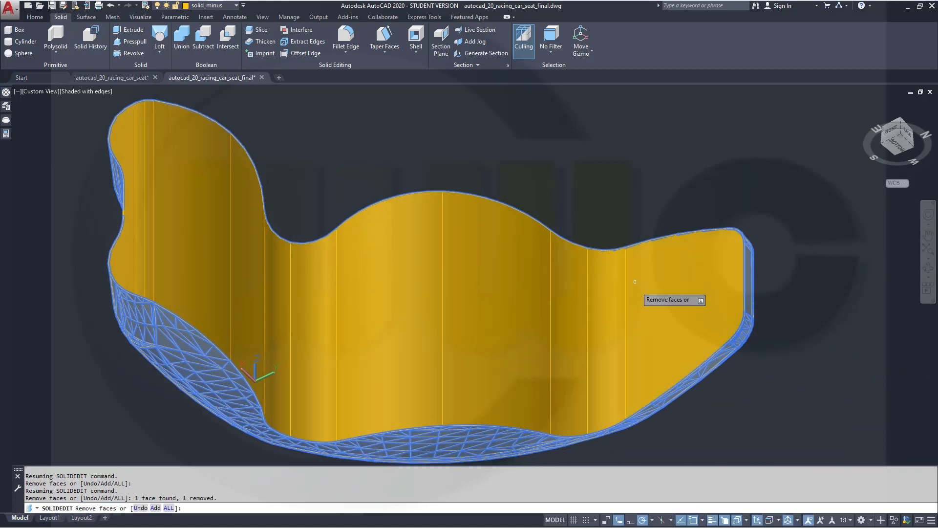
Step: Complete the shell of the seat solid with an offset distance of 30 and exit solid editing
right_click(601, 194)
click(616, 195)
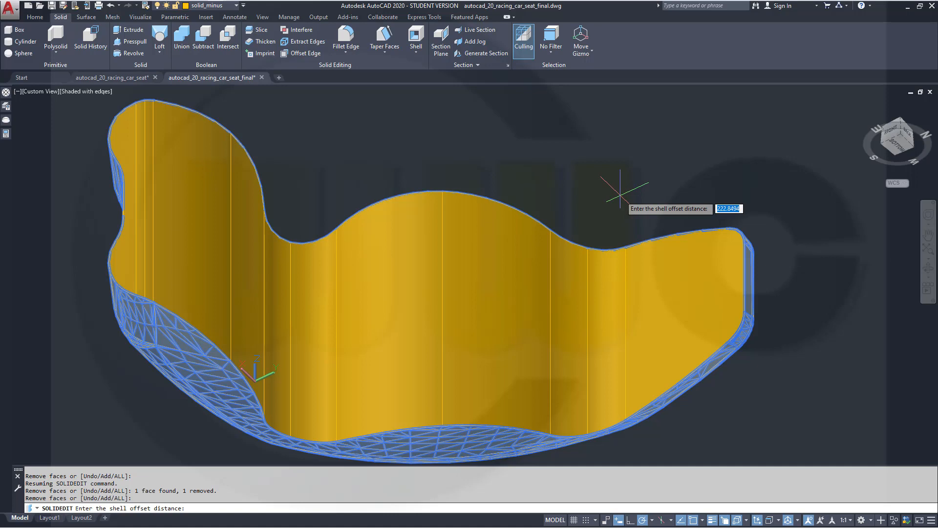
key(Return)
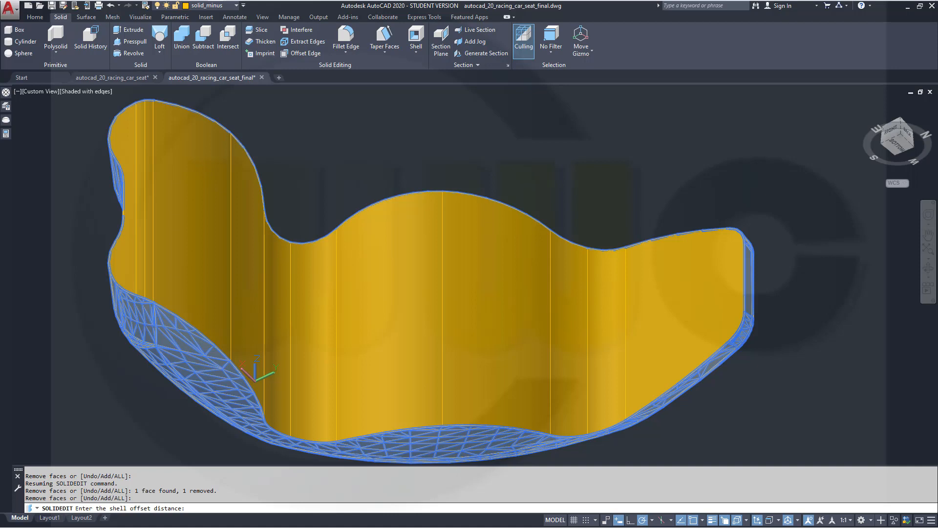
text(30)
key(Return)
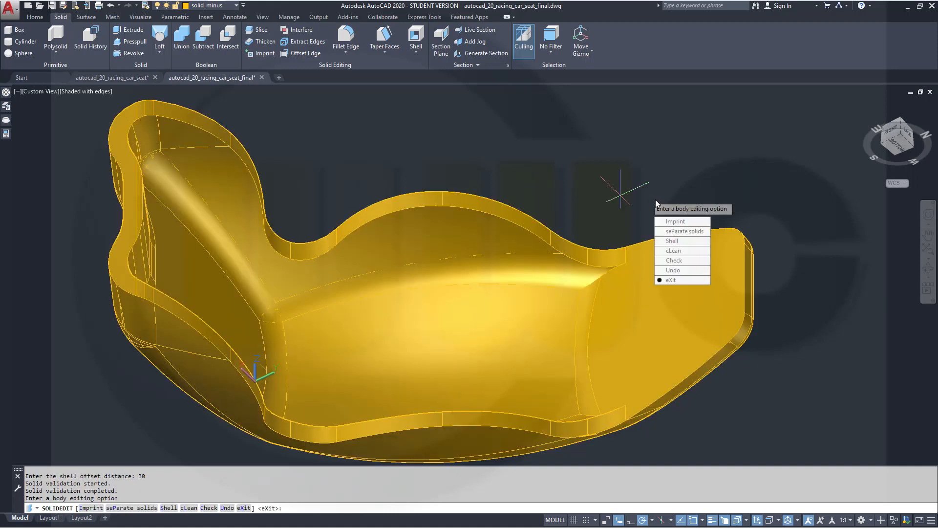
key(Return)
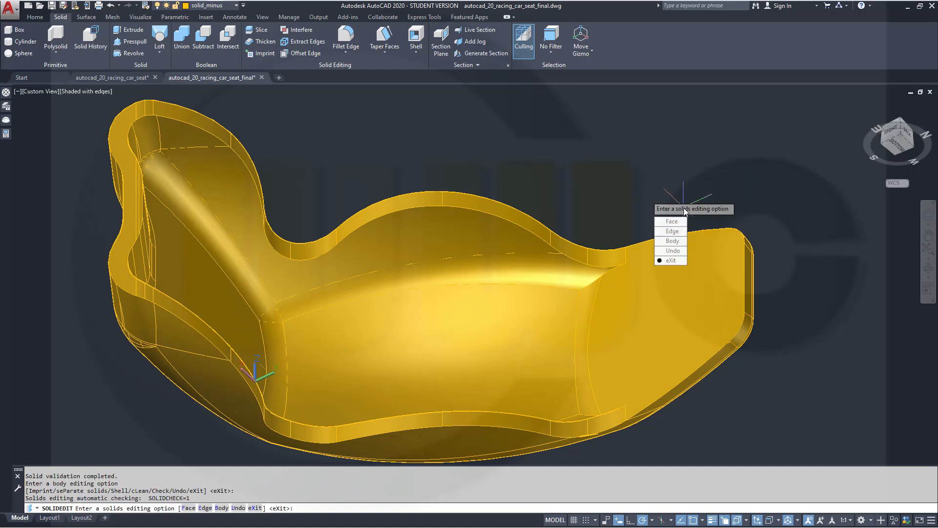
key(Return)
Step: Fillet the outer edge chains of the shelled seat's rim, including the notched front end, with Fillet Edge in Chain mode, radius 10
shift+middle_drag(342, 317, 286, 292)
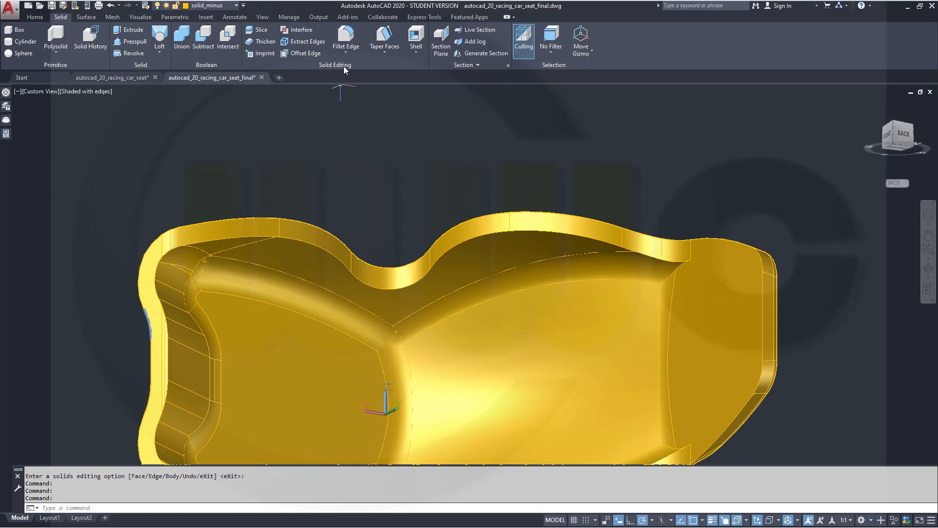
click(348, 37)
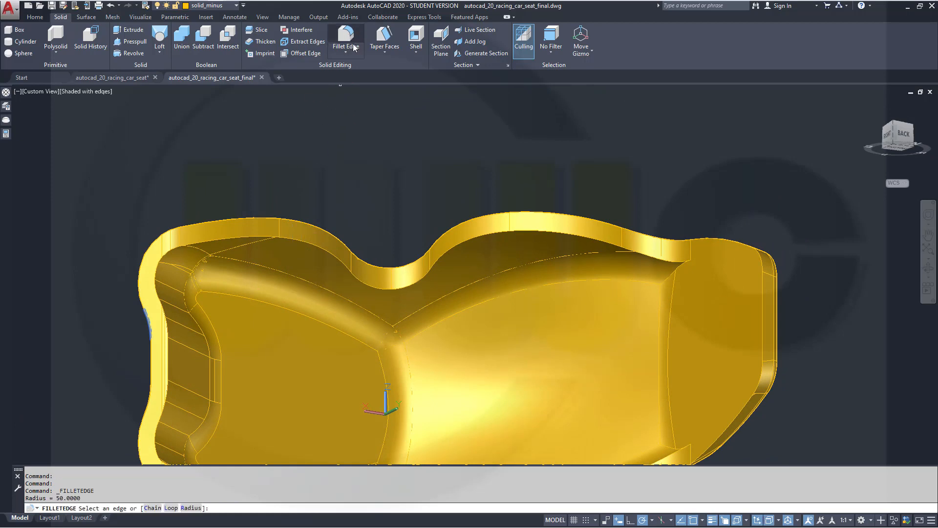
right_click(398, 141)
click(421, 181)
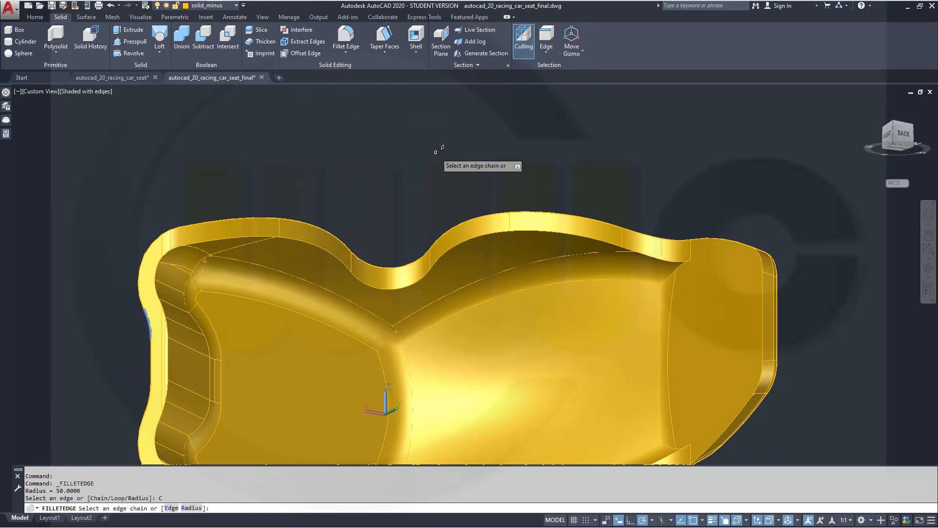
right_click(437, 155)
click(460, 207)
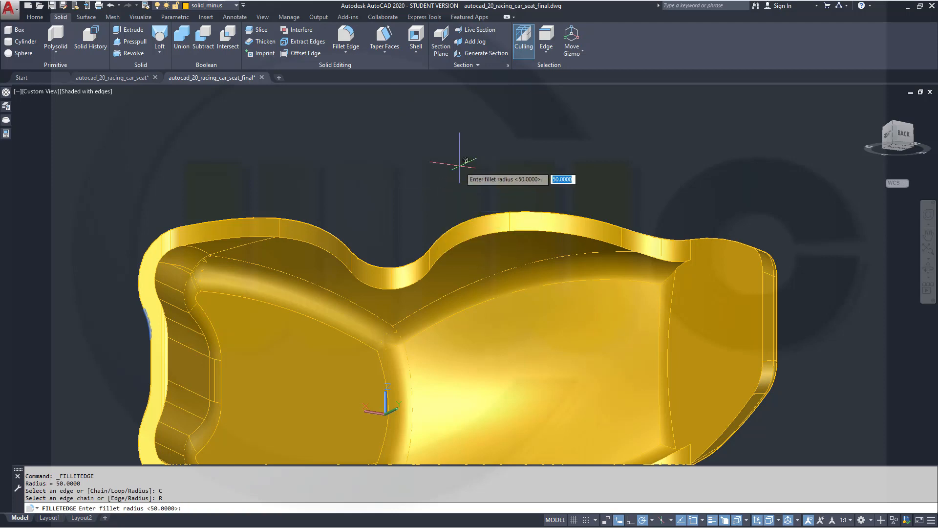
text(10)
key(Return)
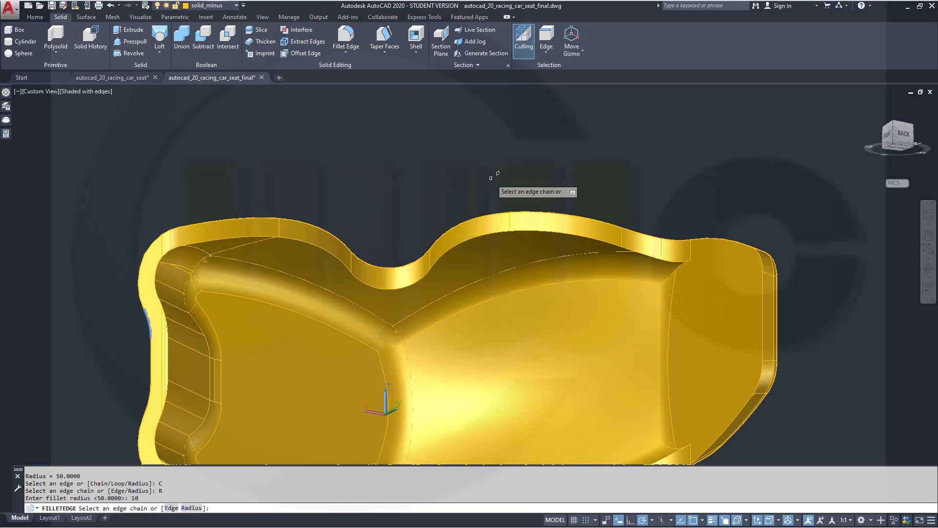
click(494, 222)
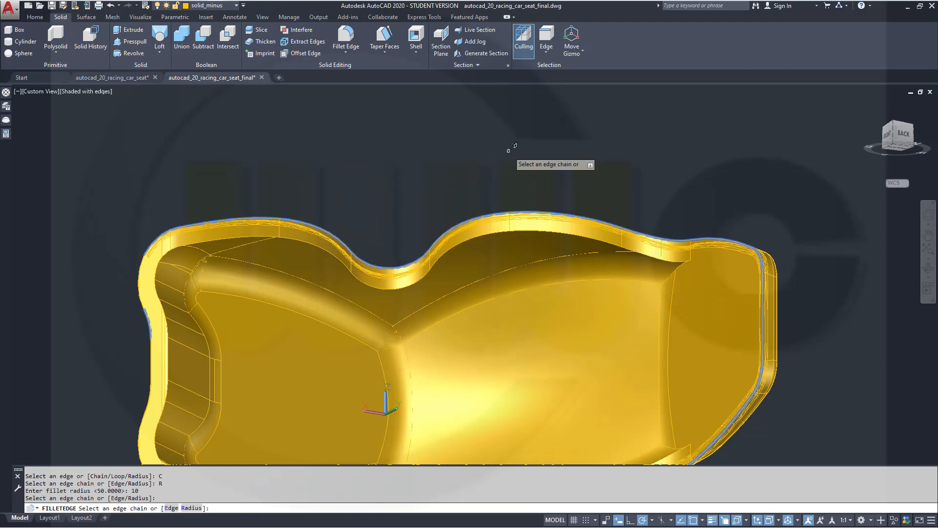
middle_drag(452, 192, 514, 130)
shift+middle_drag(422, 159, 511, 177)
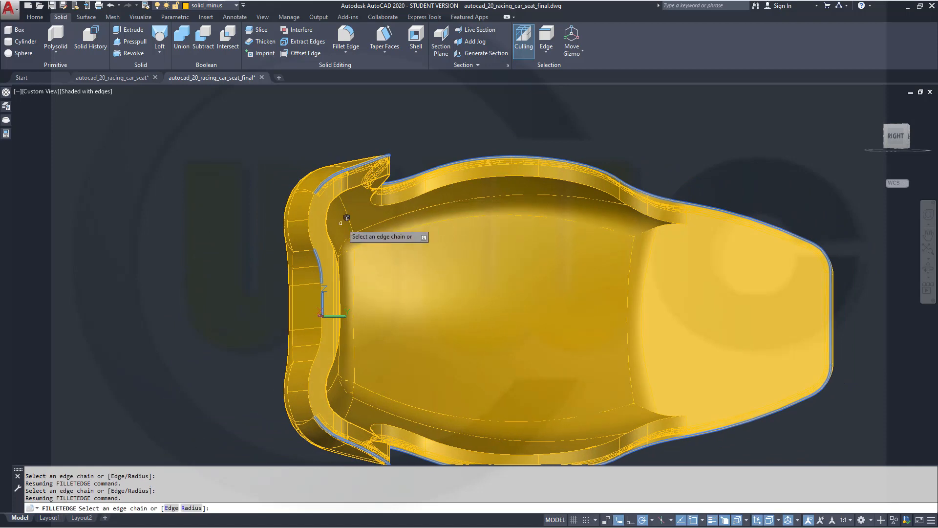
click(317, 199)
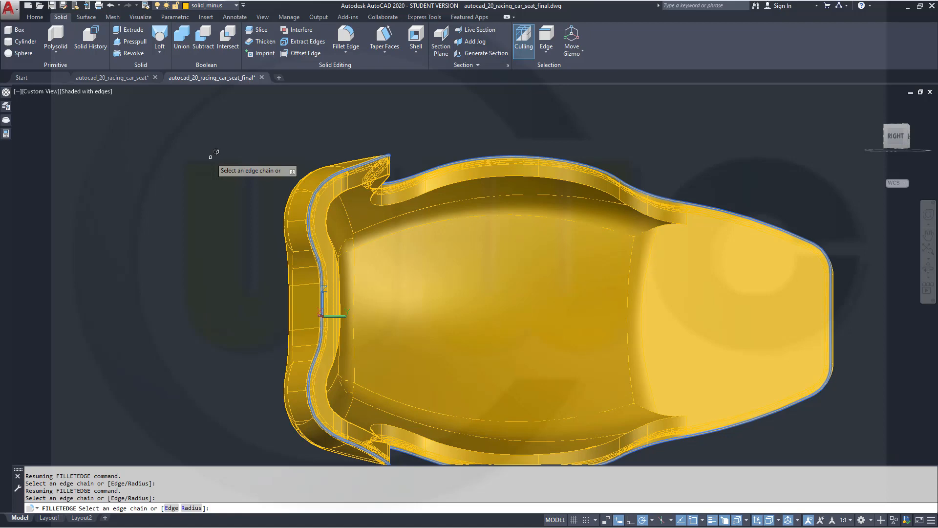
key(Return)
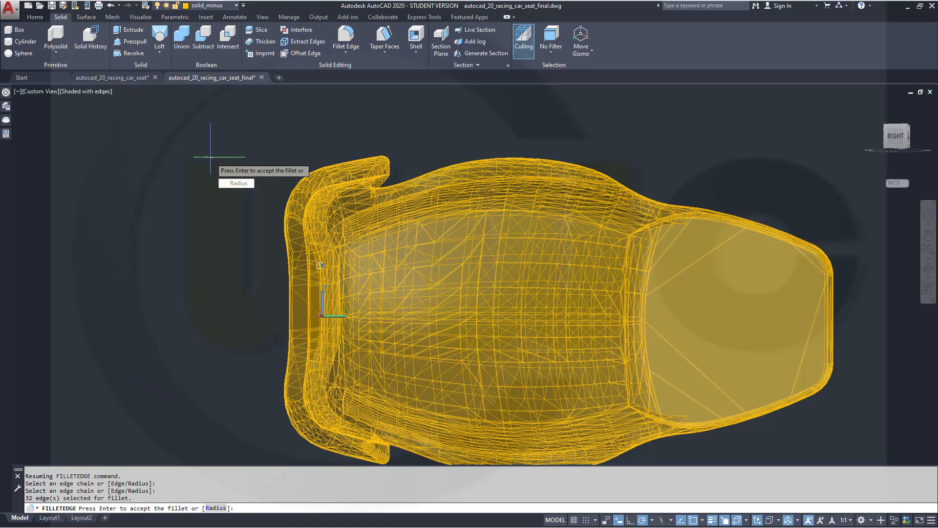
key(Return)
shift+middle_drag(403, 251, 378, 247)
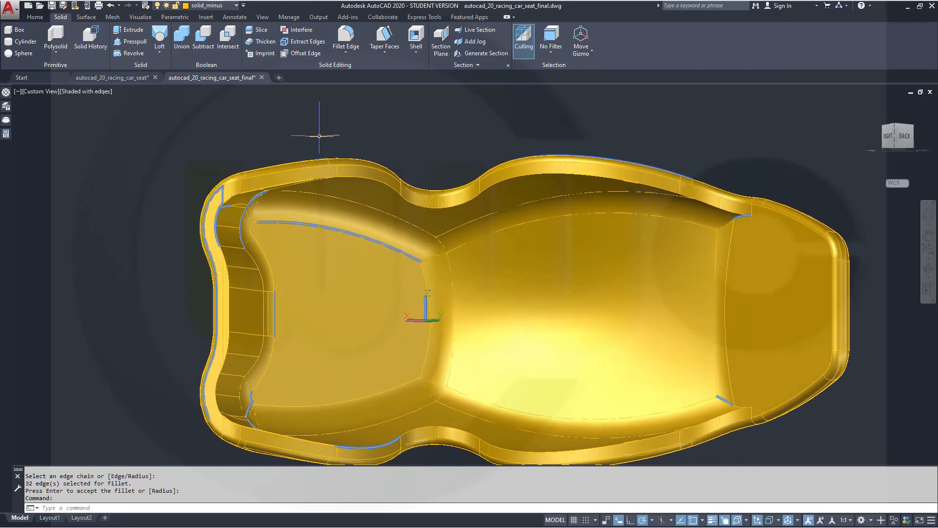
Step: Start Fillet Edge in Chain mode with radius 10 and pick the inner rim edge along one long side of the seat
click(345, 40)
right_click(395, 115)
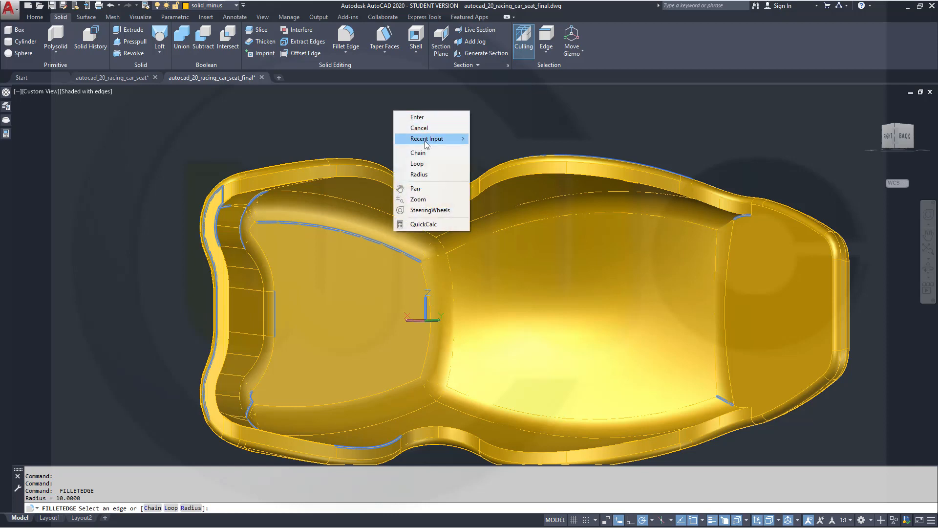
click(426, 153)
right_click(423, 131)
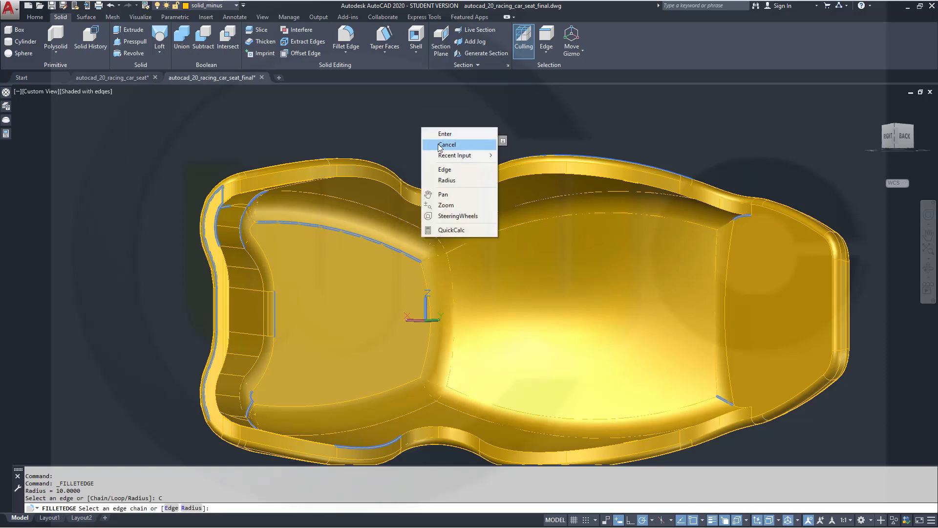
click(445, 180)
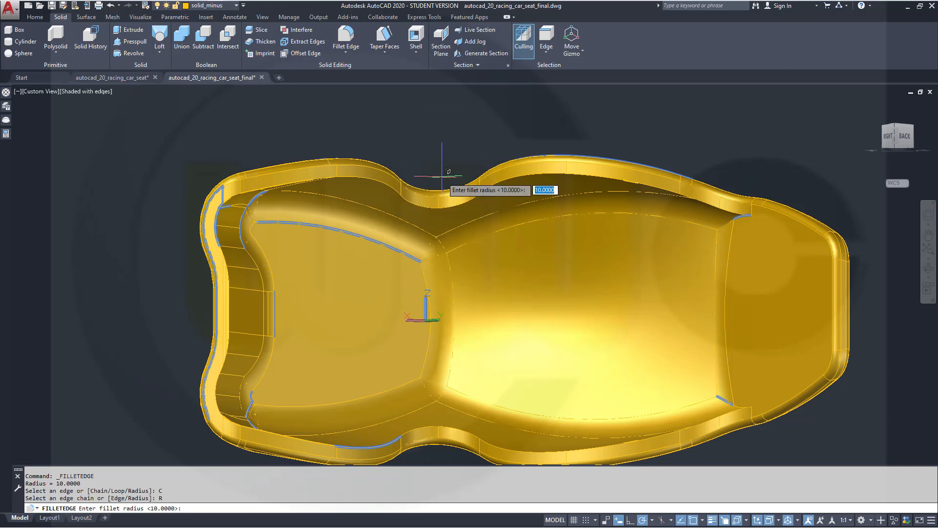
key(Return)
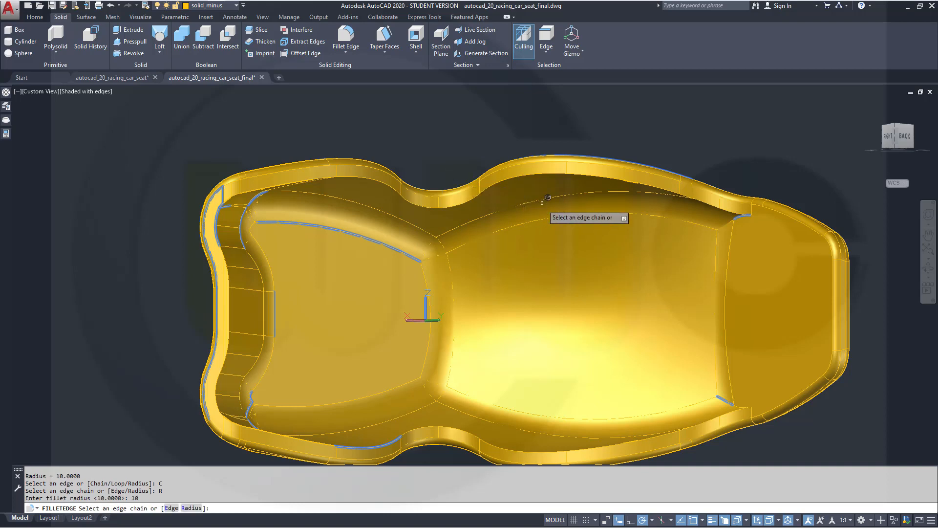
click(535, 174)
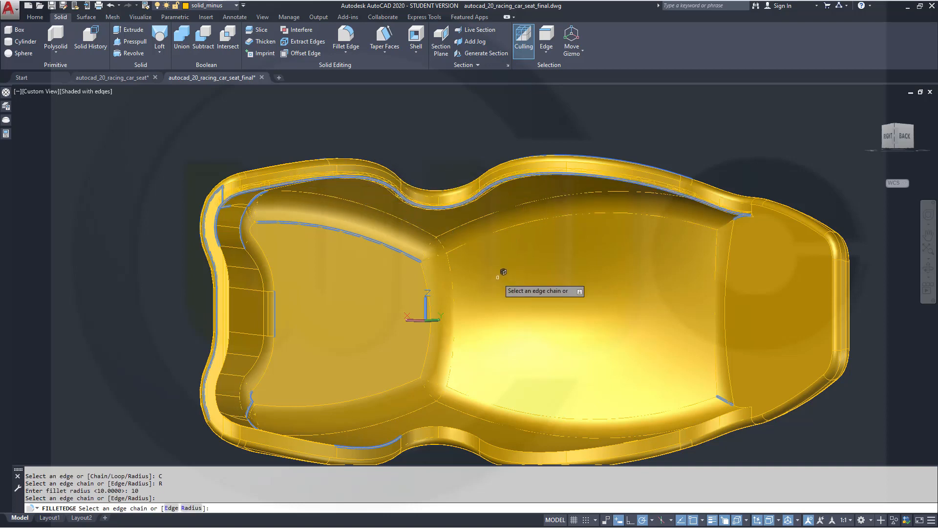
Step: Add the inner rim edges around the notched front end and its rounded corner to the fillet selection
scroll(236, 232, up, 3)
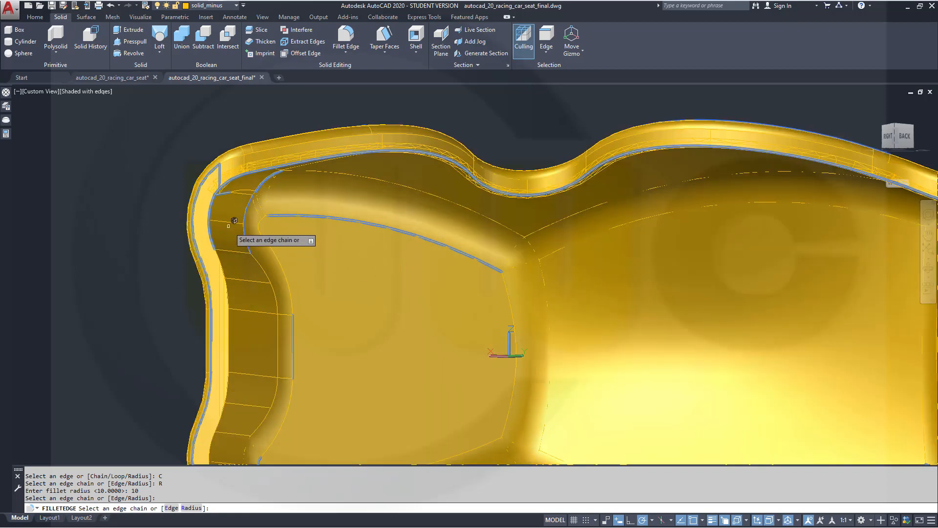
scroll(236, 193, up, 2)
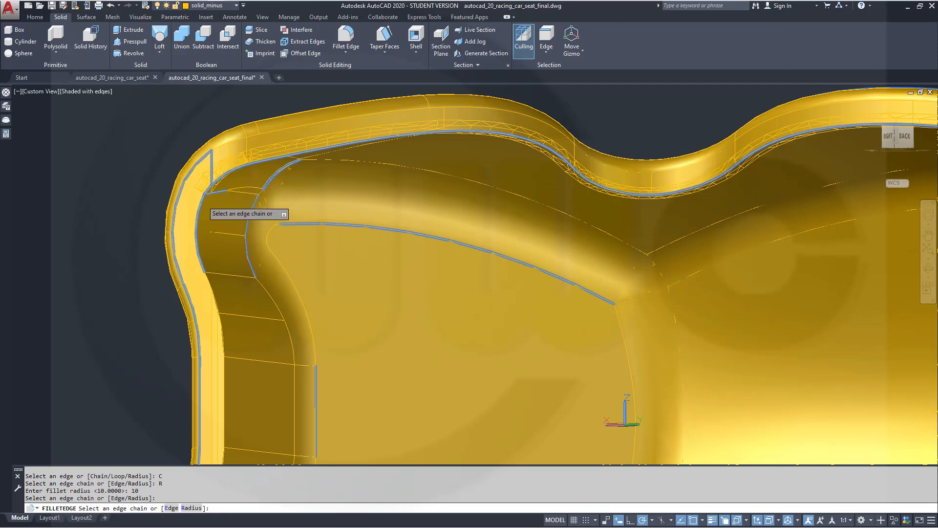
scroll(282, 266, up, 1)
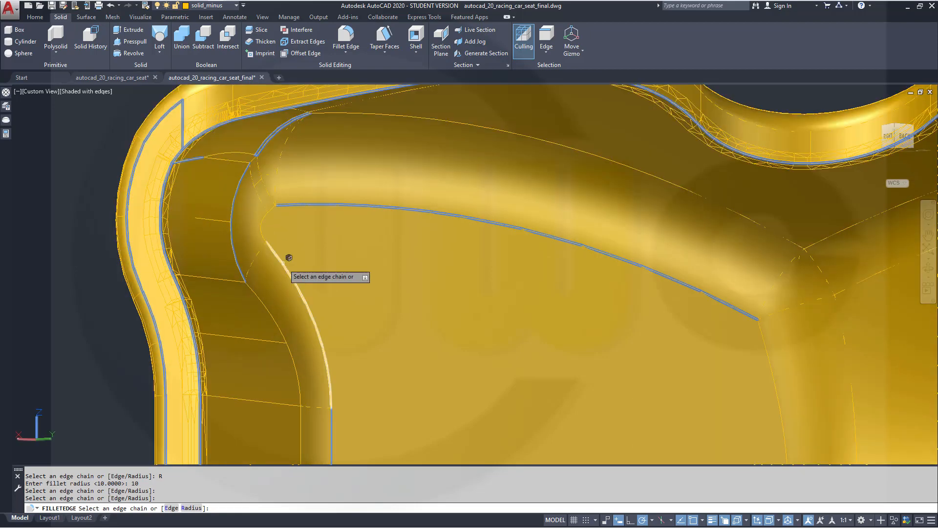
scroll(288, 257, up, 1)
scroll(123, 113, up, 1)
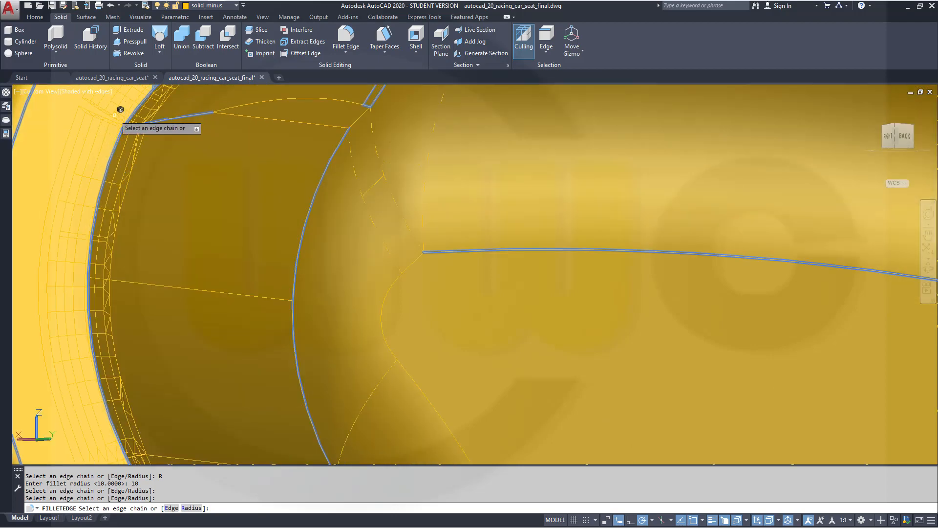
scroll(122, 113, up, 3)
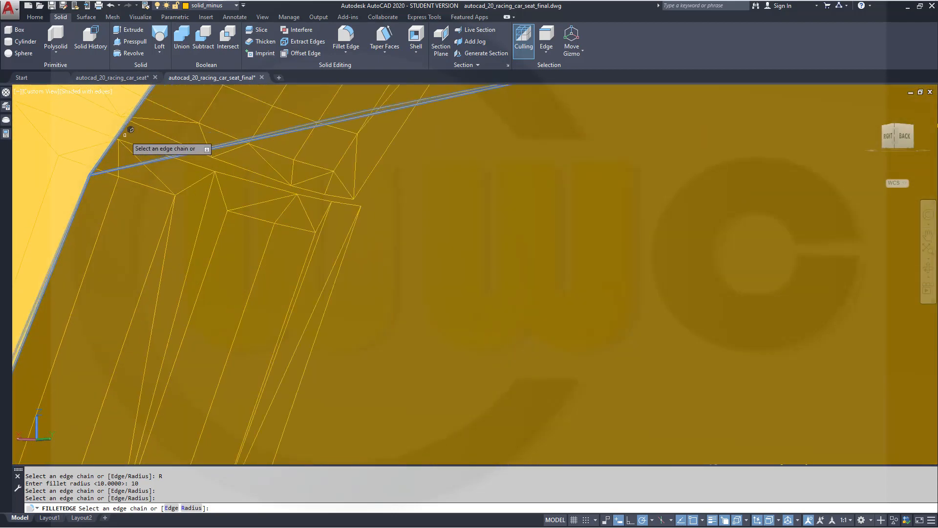
scroll(134, 139, down, 5)
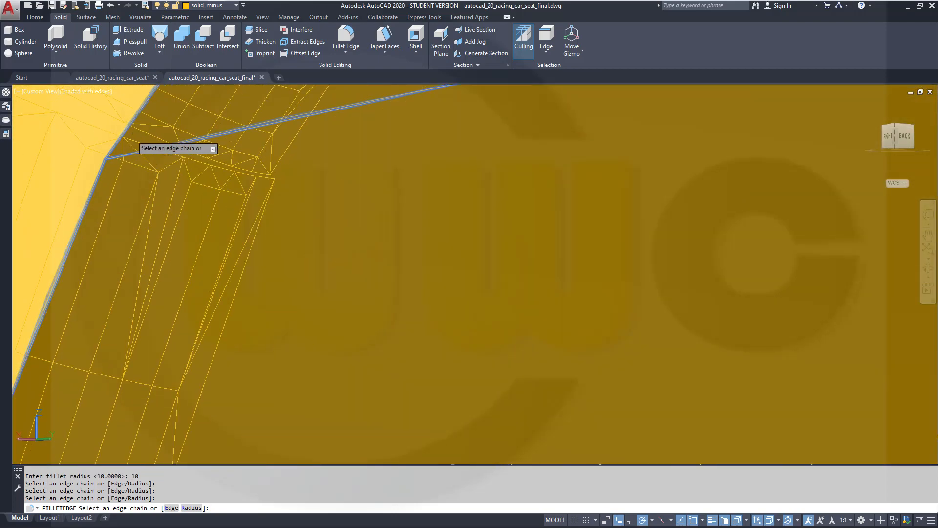
scroll(481, 259, down, 6)
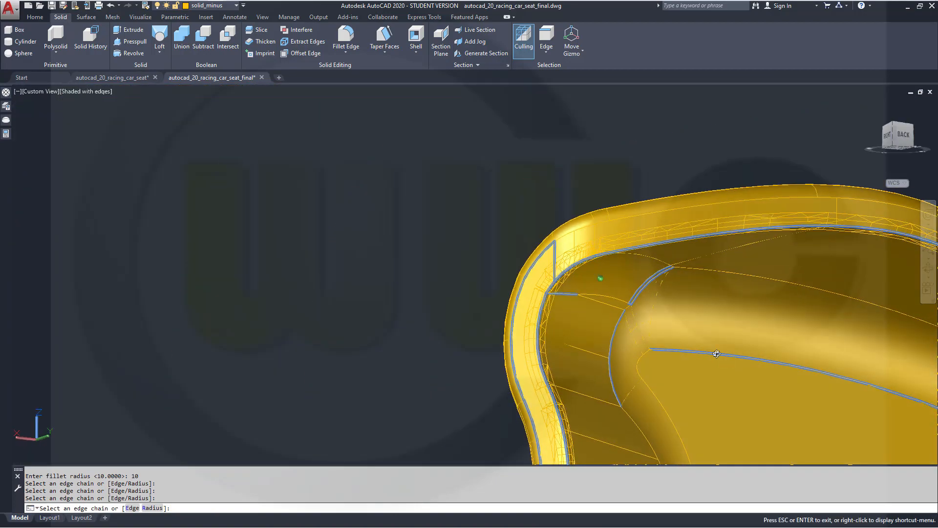
Step: Add the inner rim edge chain along the opposite long side of the seat to the fillet selection
shift+middle_drag(717, 353, 681, 268)
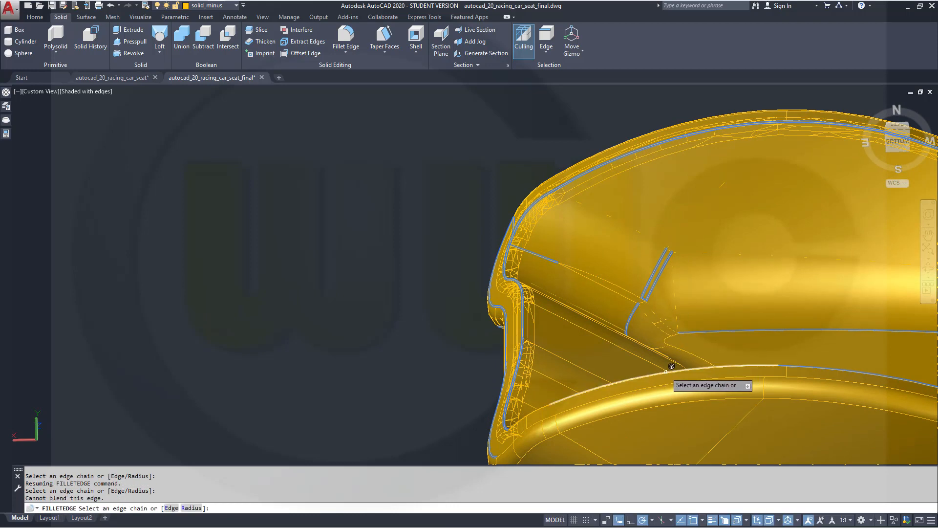
shift+middle_drag(684, 391, 687, 430)
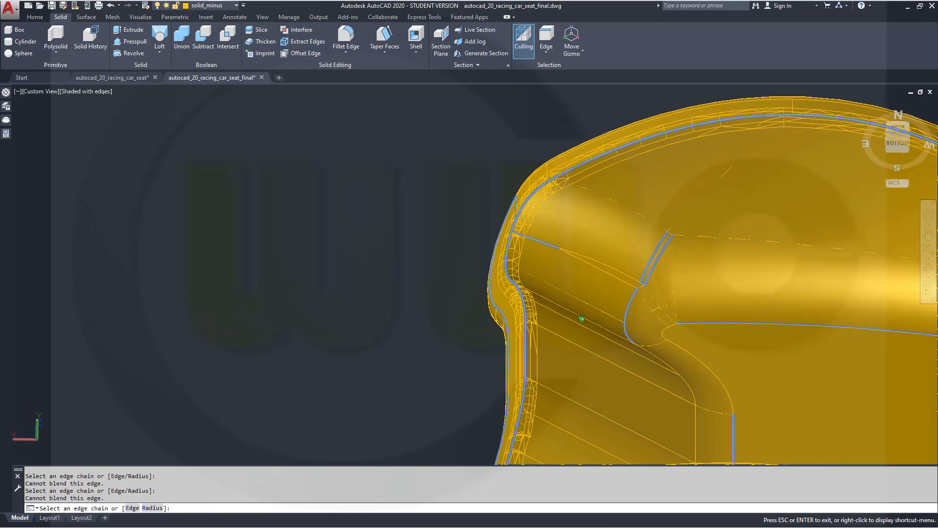
middle_drag(823, 391, 643, 251)
shift+middle_drag(582, 261, 566, 342)
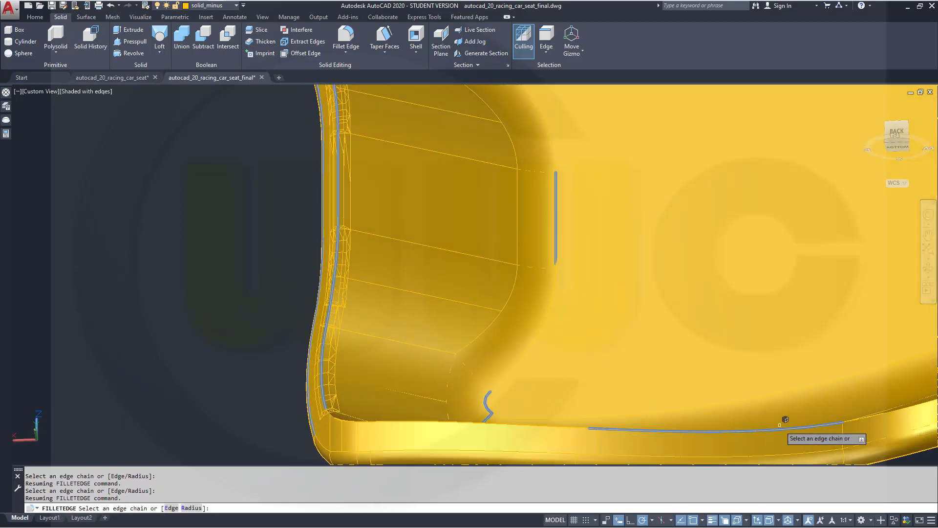
shift+middle_drag(716, 436, 711, 453)
middle_drag(743, 425, 688, 162)
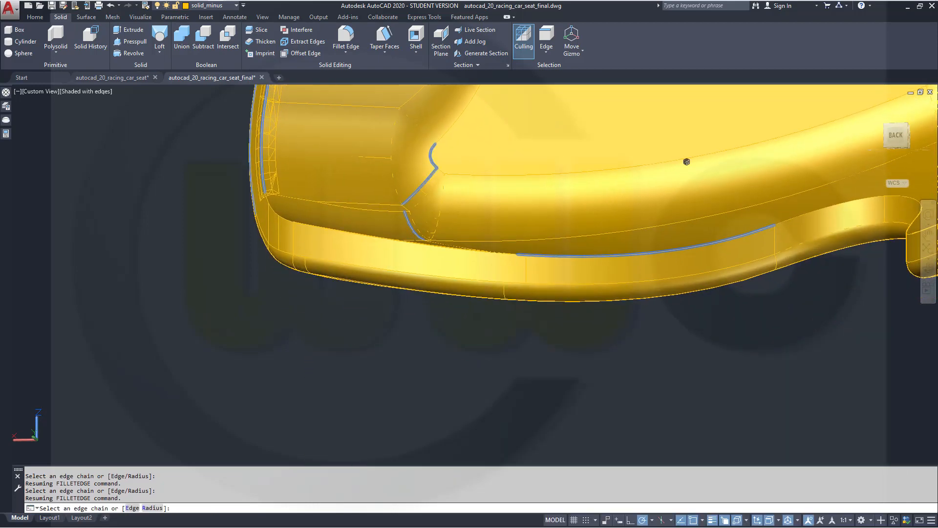
shift+middle_drag(556, 242, 562, 284)
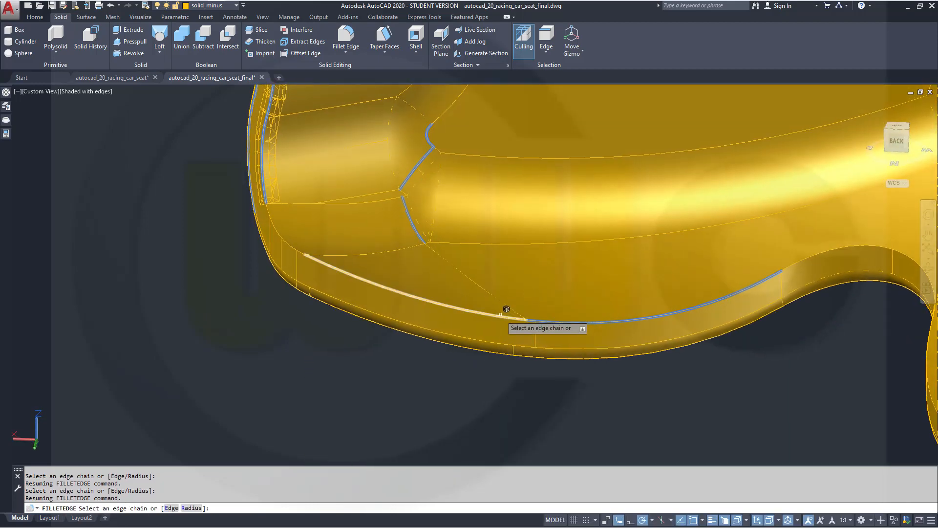
click(506, 311)
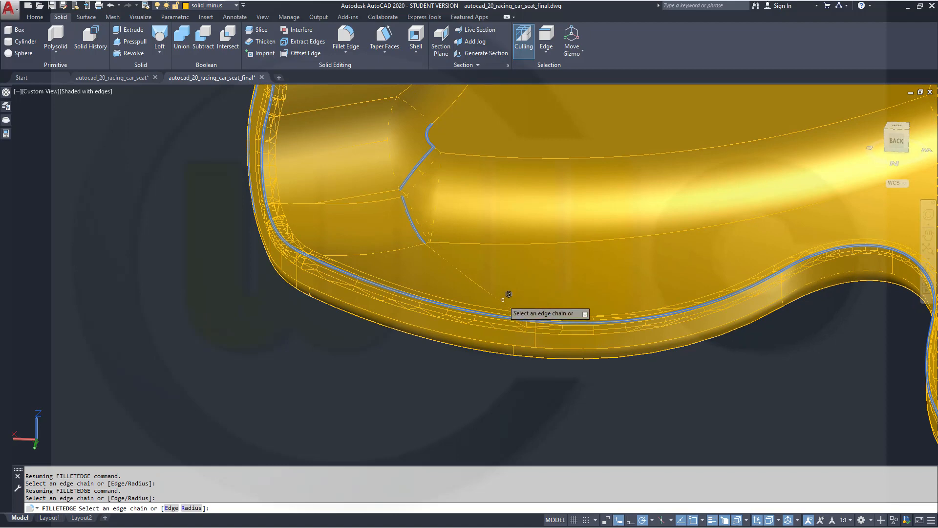
Step: Check the selected inner rim chain at the front corner and accept the radius 10 fillet
scroll(236, 209, up, 4)
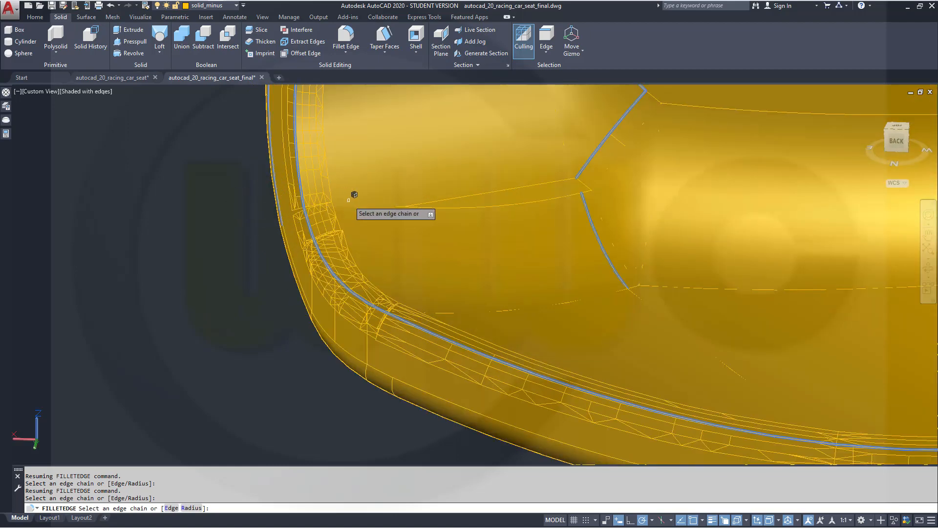
scroll(349, 201, down, 5)
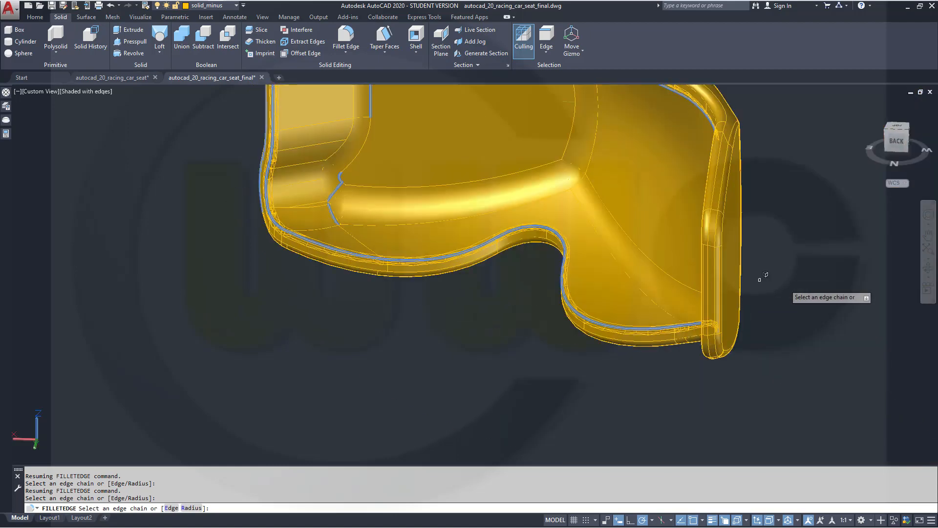
key(Return)
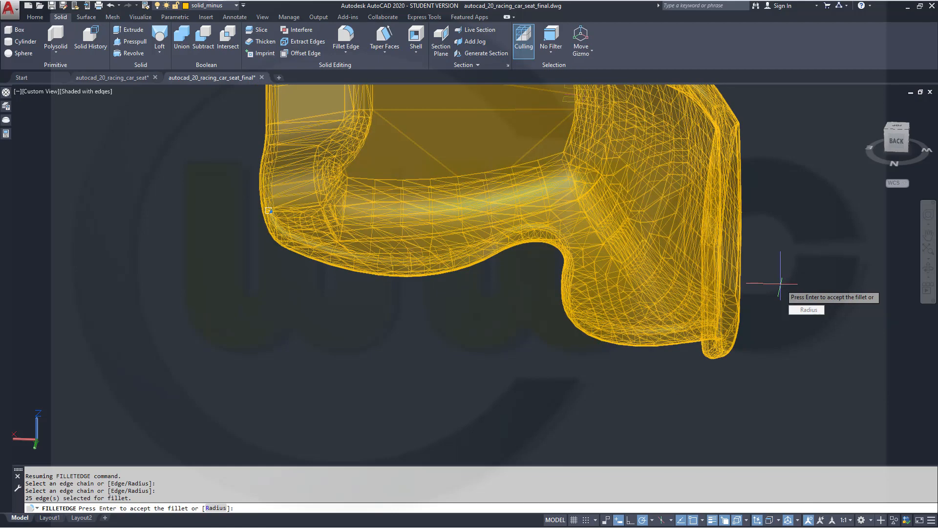
key(Return)
shift+middle_drag(750, 288, 542, 337)
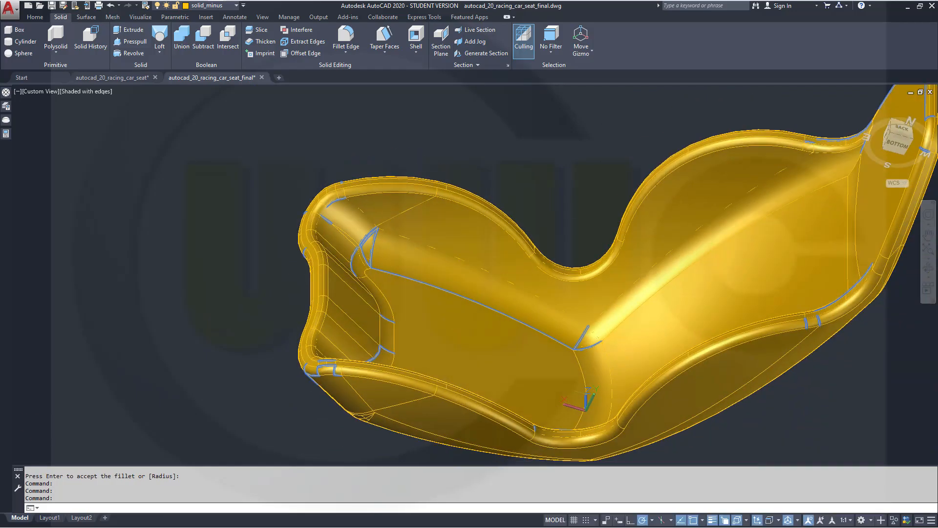